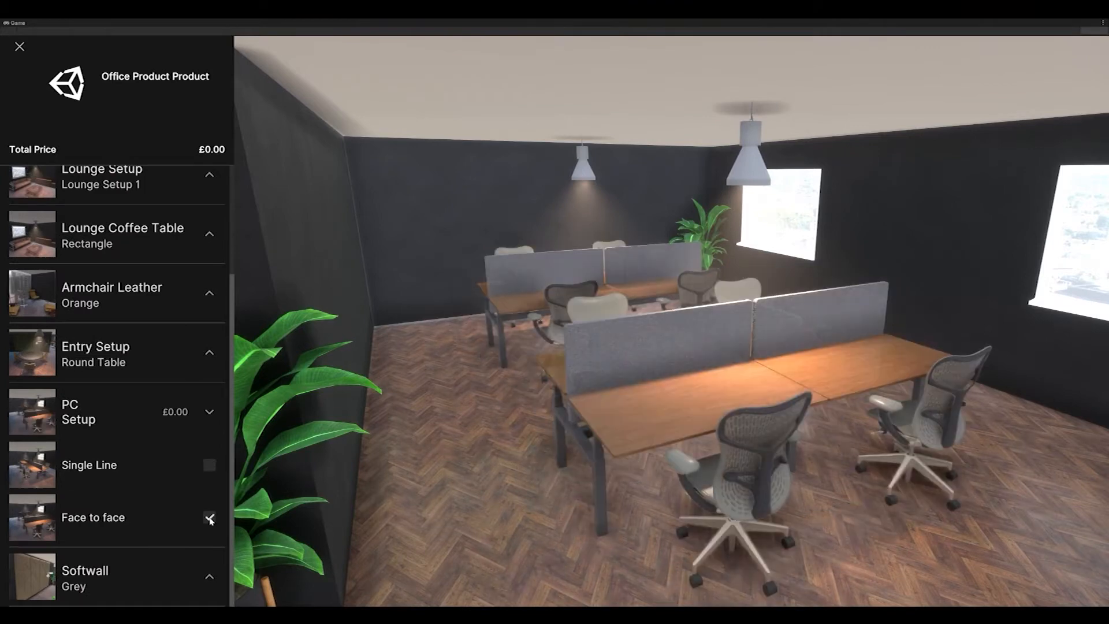
# Compare the Single Line and Face to face desk arrangements for the PC Setup and keep Single Line.
pyautogui.click(210, 466)
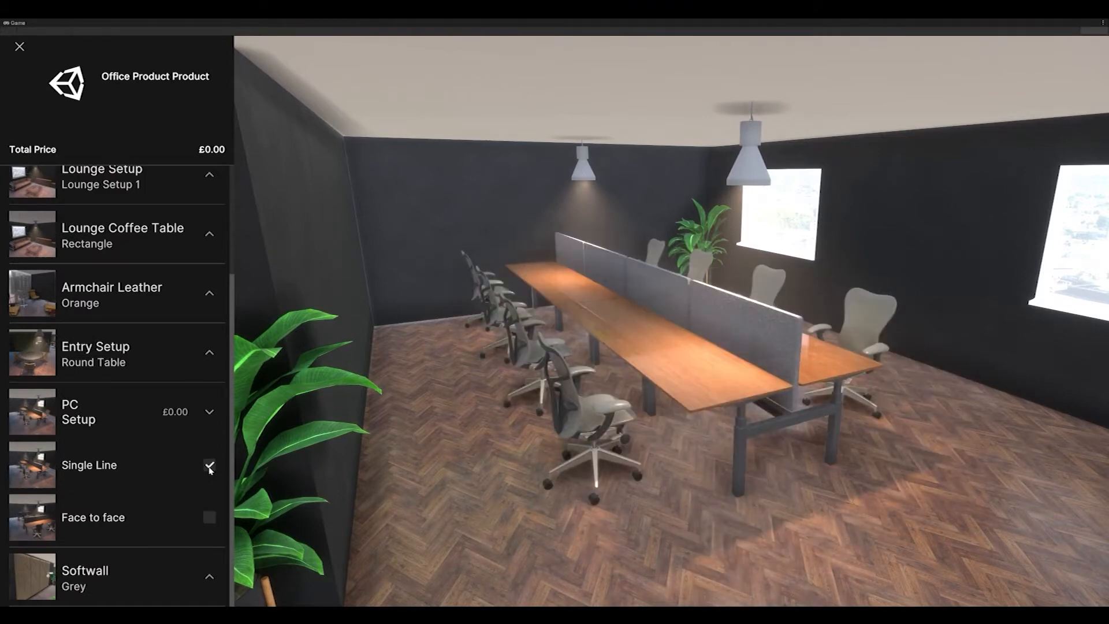
pyautogui.click(209, 517)
pyautogui.click(210, 465)
pyautogui.click(209, 413)
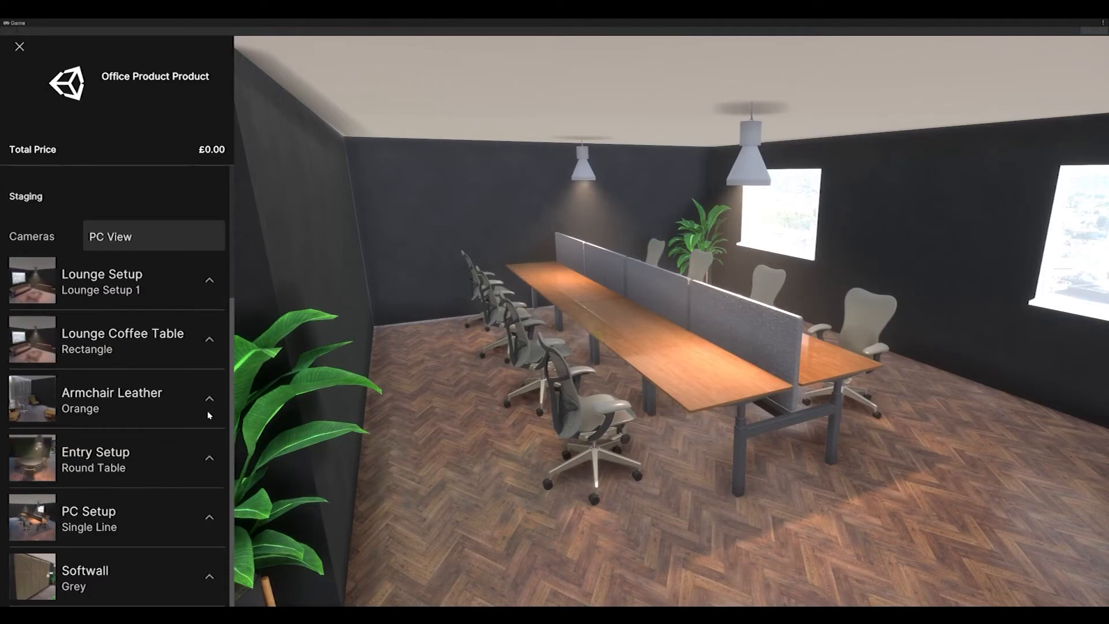
# Switch the camera to Lounge View and try Lounge Setup 2 before restoring Lounge Setup 1.
pyautogui.click(181, 241)
pyautogui.click(147, 388)
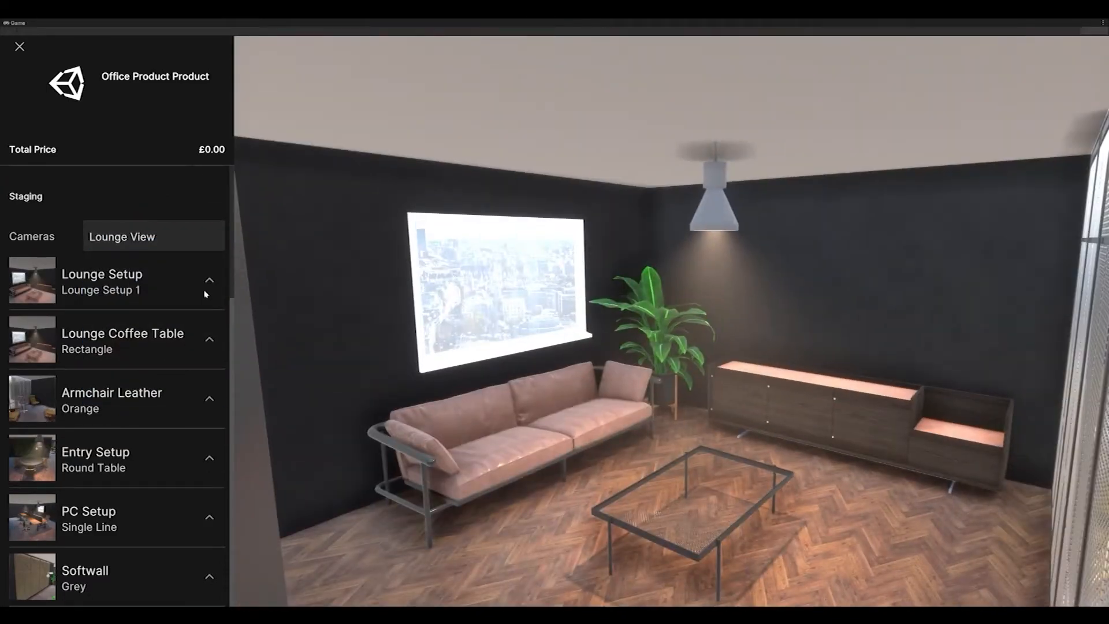
pyautogui.click(207, 291)
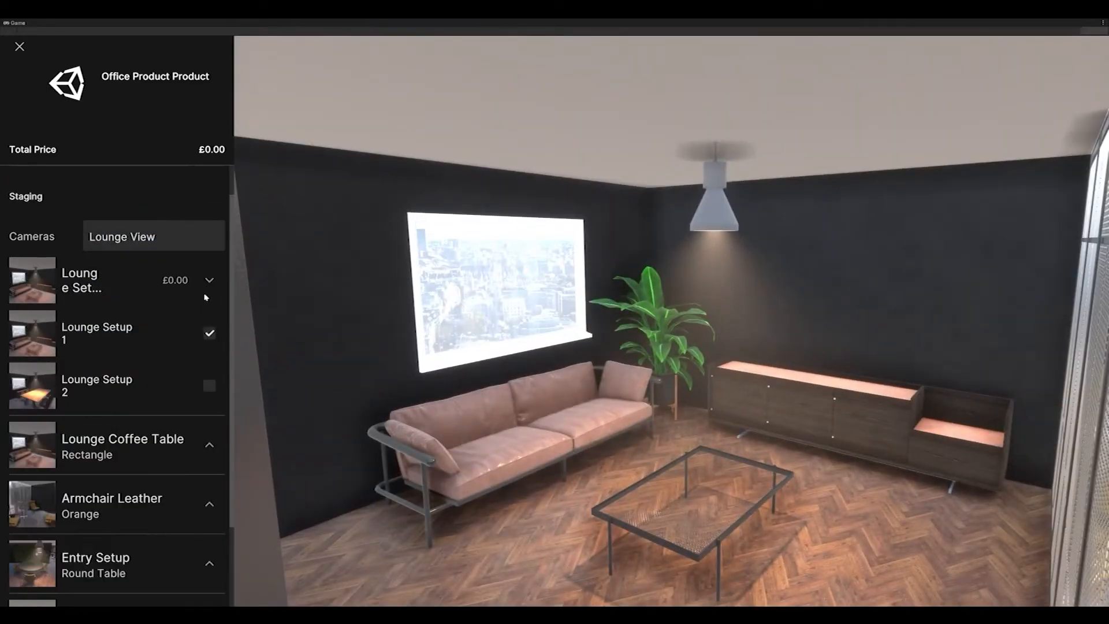
pyautogui.click(209, 387)
pyautogui.click(210, 333)
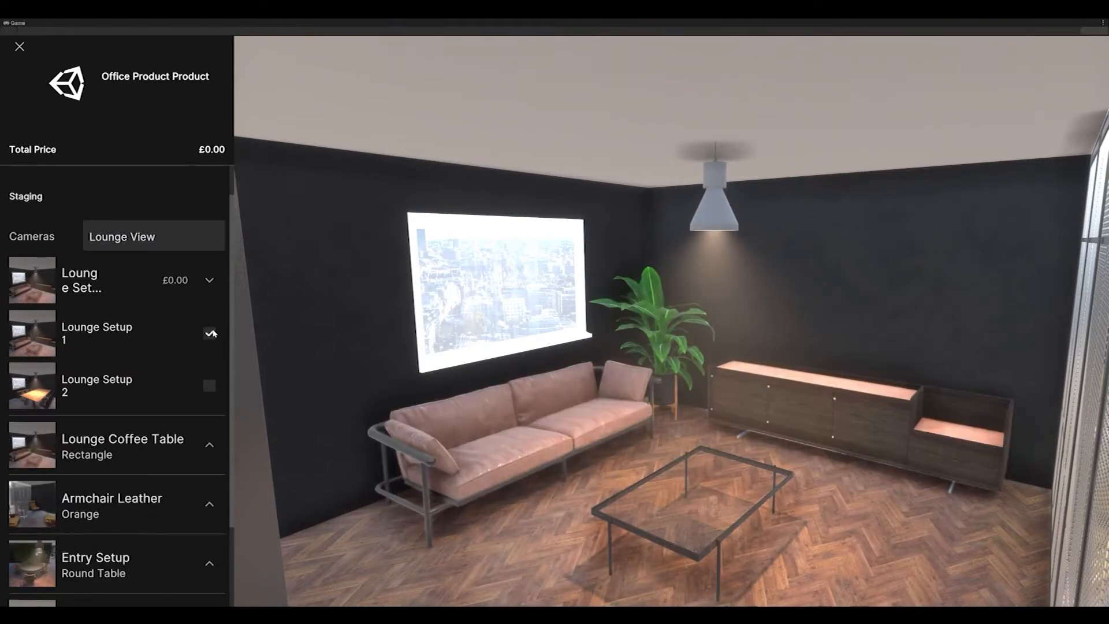
# Try the Round option for the Lounge Coffee Table and set it back to Rectangle.
pyautogui.click(209, 446)
pyautogui.scroll(-3, 209, 439)
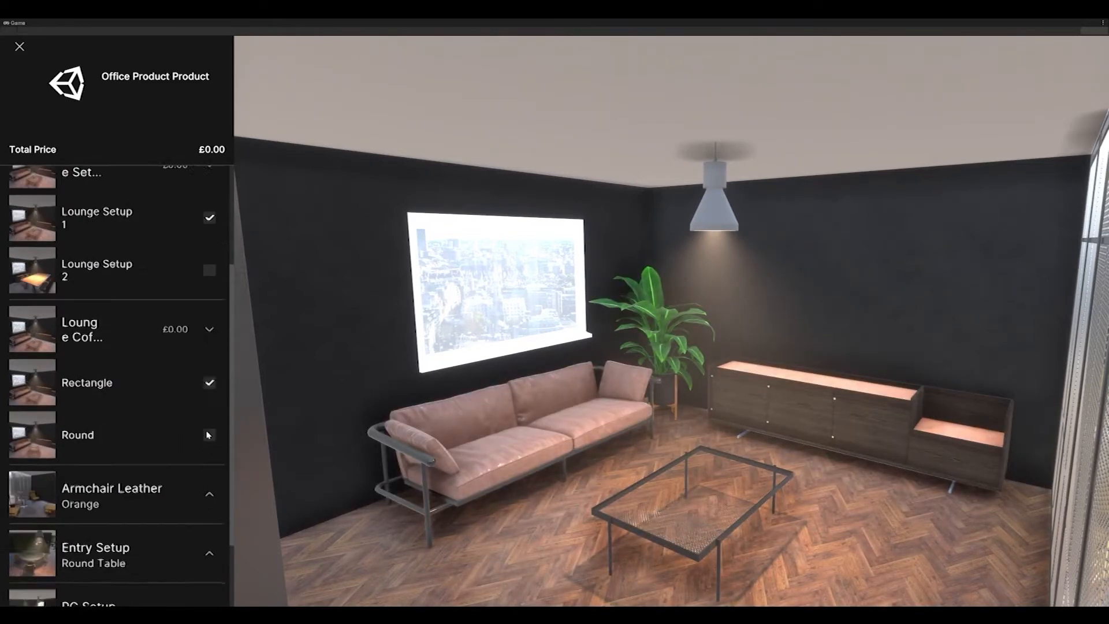
pyautogui.click(208, 380)
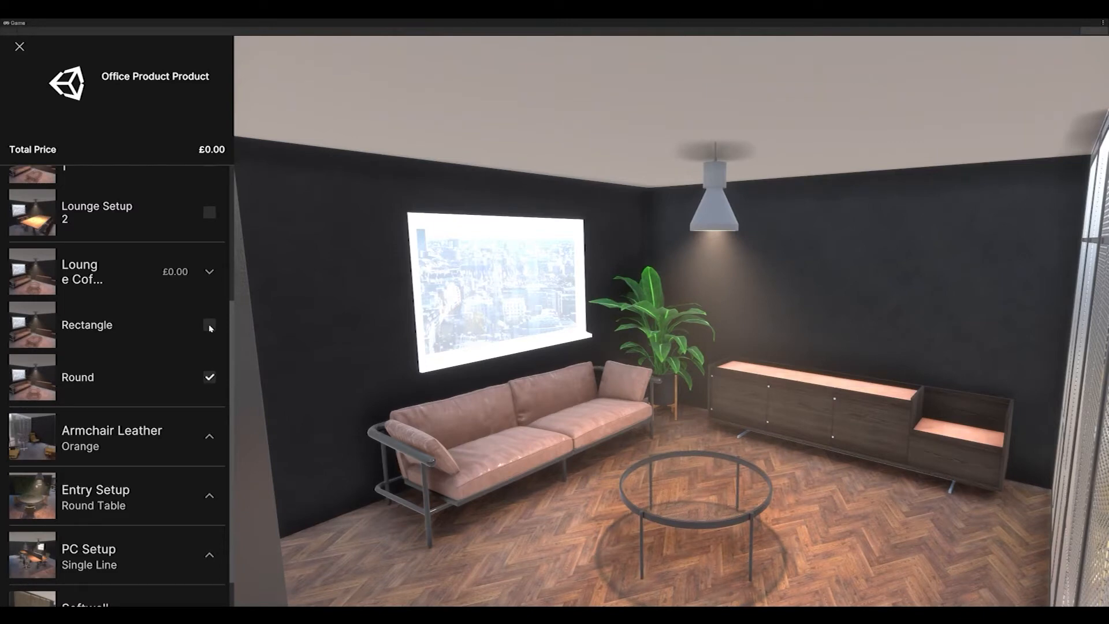
pyautogui.click(209, 324)
pyautogui.click(207, 377)
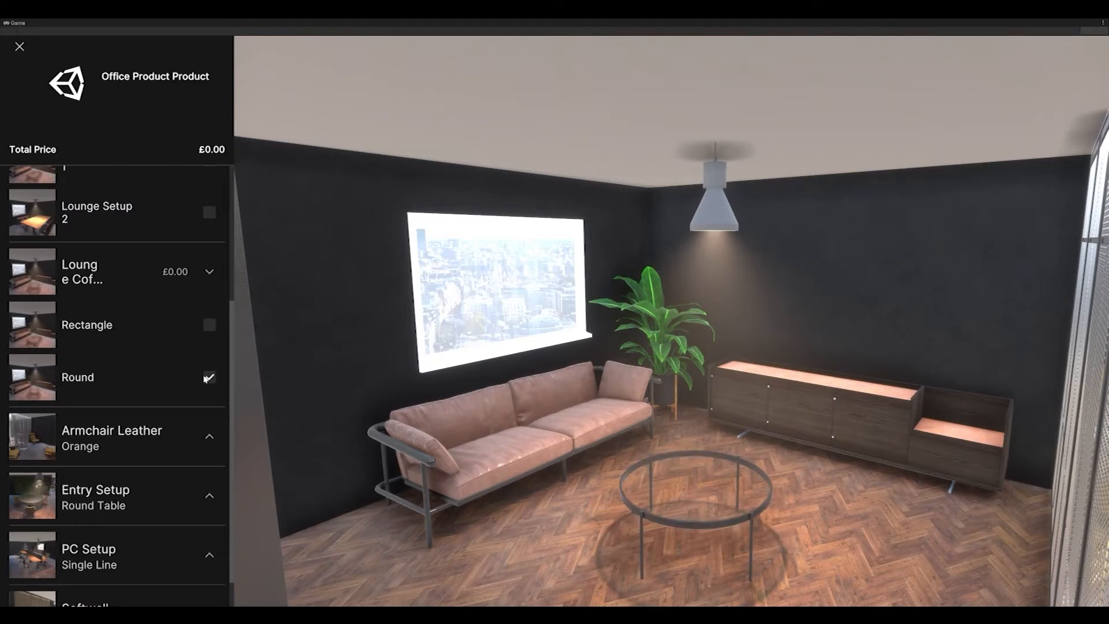
pyautogui.click(210, 327)
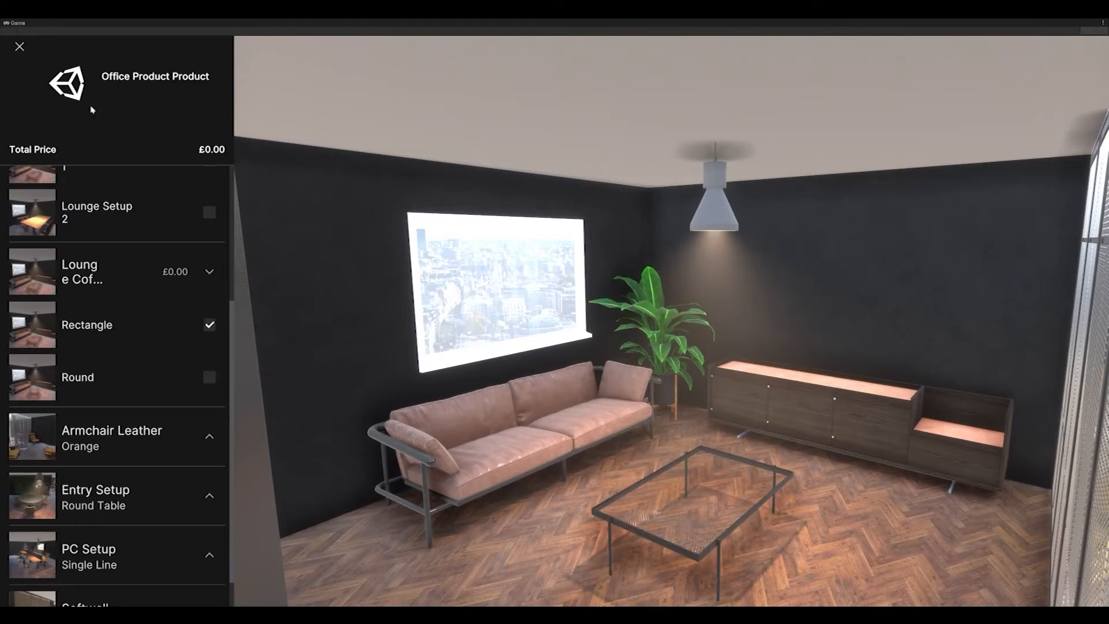
pyautogui.scroll(4, 196, 203)
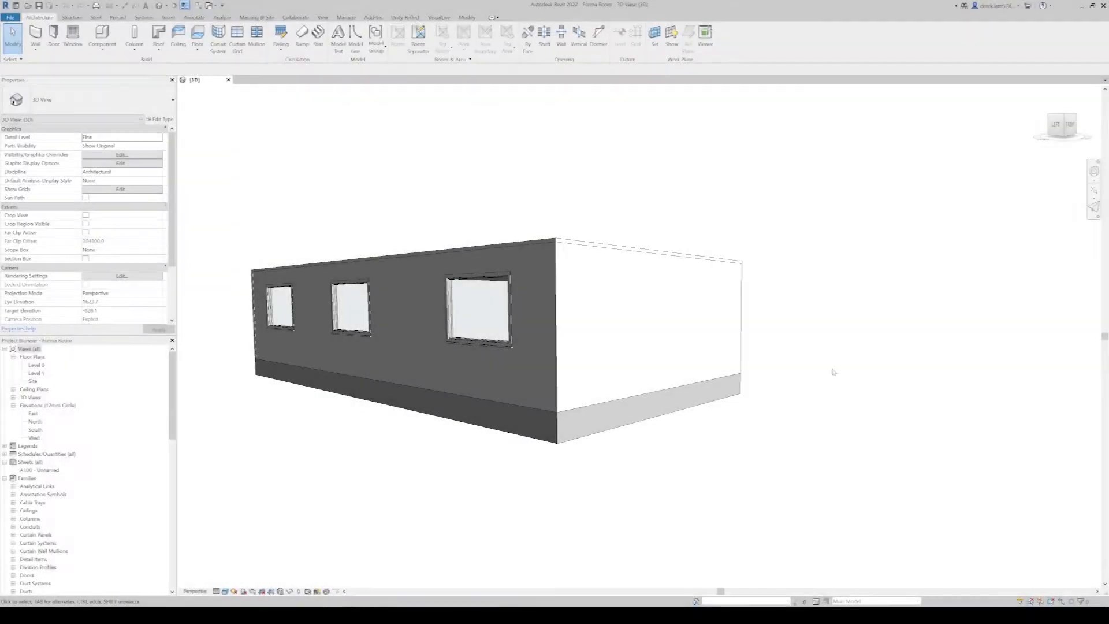
# Examine the room model in Revit's 3D view, moving through the windowed wall to inspect the interior, floor and door.
pyautogui.scroll(6, 635, 341)
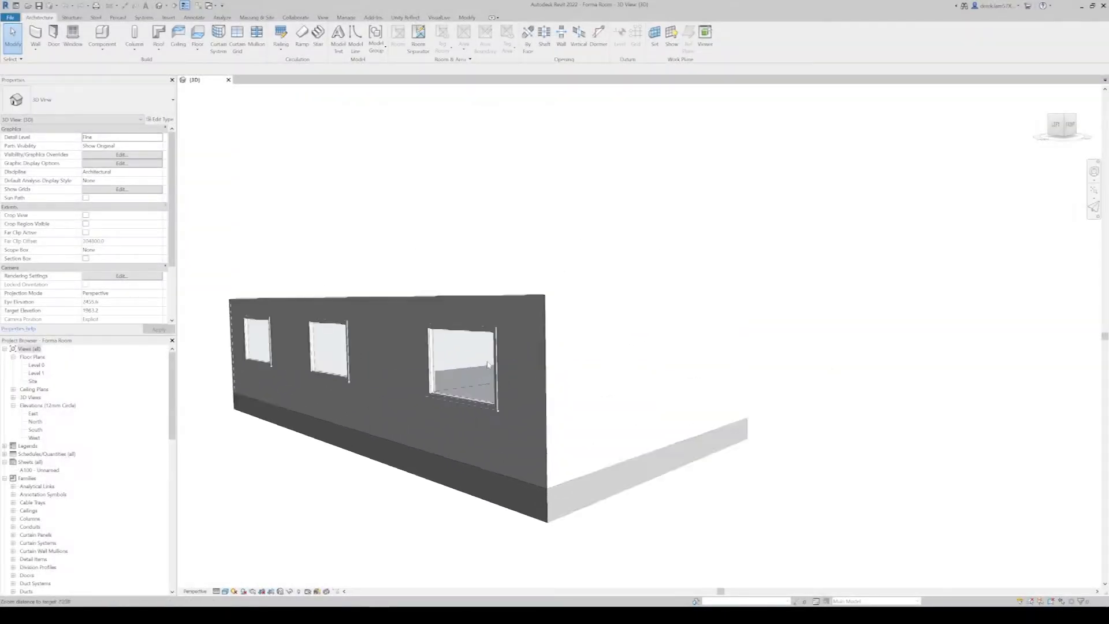
pyautogui.scroll(8, 488, 365)
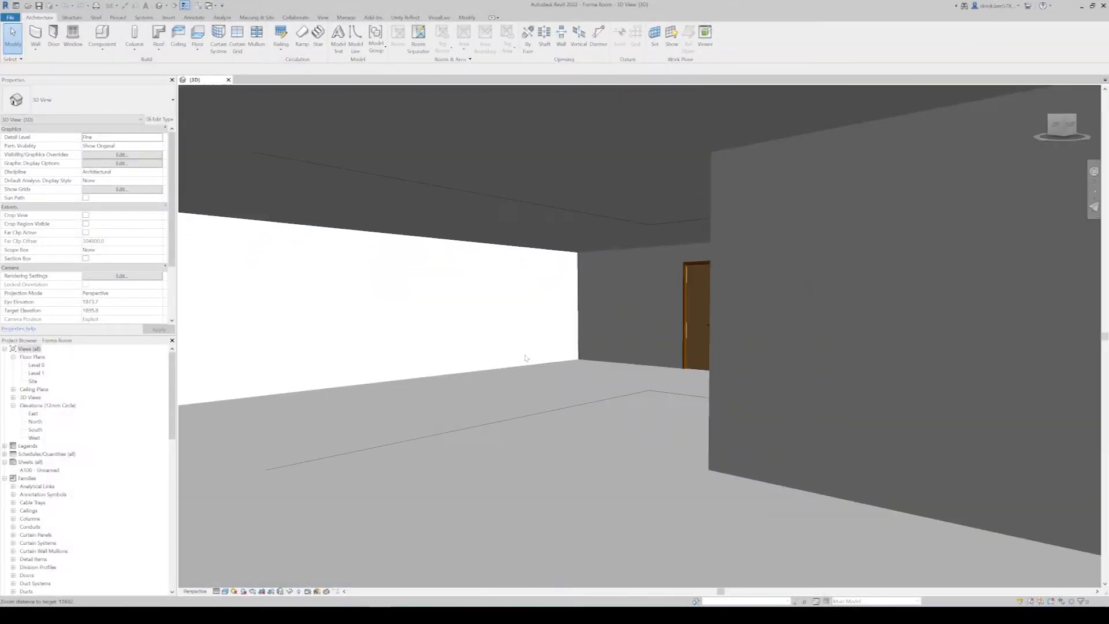
pyautogui.scroll(4, 526, 356)
pyautogui.moveTo(859, 301); pyautogui.dragTo(756, 476, button='middle')
pyautogui.keyDown('shift'); pyautogui.moveTo(731, 347); pyautogui.dragTo(639, 352, button='middle'); pyautogui.keyUp('shift')
pyautogui.moveTo(639, 352); pyautogui.dragTo(416, 341, button='right')
pyautogui.moveTo(737, 321); pyautogui.dragTo(415, 308, button='right')
pyautogui.moveTo(609, 317); pyautogui.dragTo(384, 332, button='right')
pyautogui.moveTo(732, 316); pyautogui.dragTo(359, 329, button='right')
pyautogui.moveTo(664, 303)
pyautogui.mouseDown(button='right')
pyautogui.moveTo(428, 315)
pyautogui.moveTo(362, 348)
pyautogui.moveTo(185, 339)
pyautogui.mouseUp(button='right')
pyautogui.moveTo(810, 318); pyautogui.dragTo(358, 364, button='middle')
pyautogui.click(520, 335)
pyautogui.moveTo(520, 334); pyautogui.dragTo(378, 323, button='right')
pyautogui.moveTo(468, 337)
pyautogui.mouseDown(button='right')
pyautogui.moveTo(275, 263)
pyautogui.moveTo(886, 300)
pyautogui.moveTo(770, 292)
pyautogui.mouseUp(button='right')
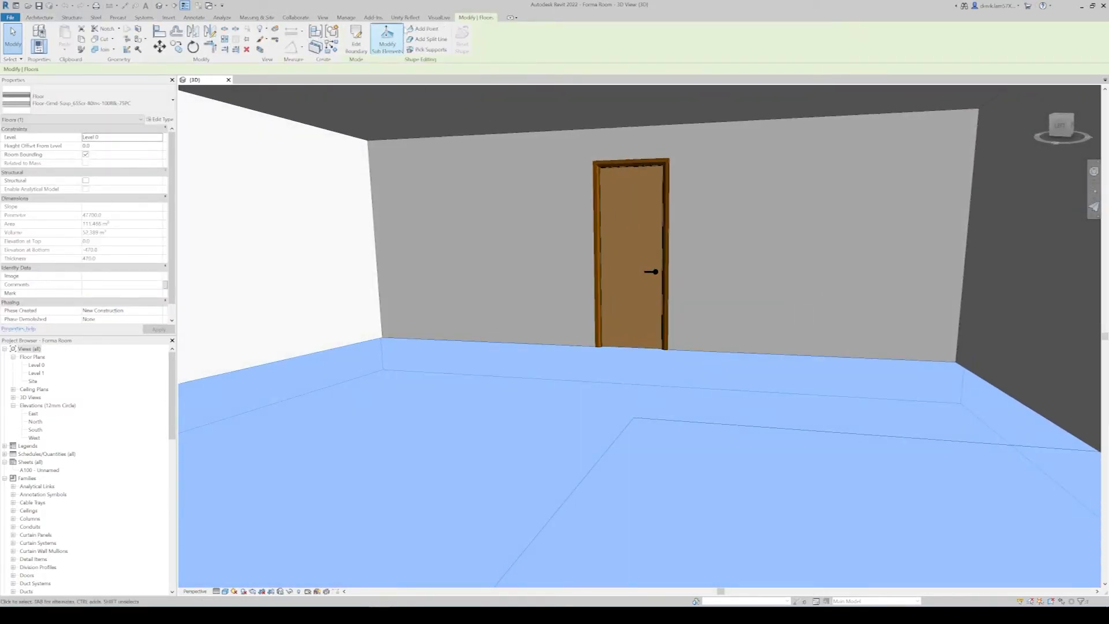
# Export the Revit model through Unity Reflect to the cloud project Forma Simple Room.
pyautogui.click(404, 18)
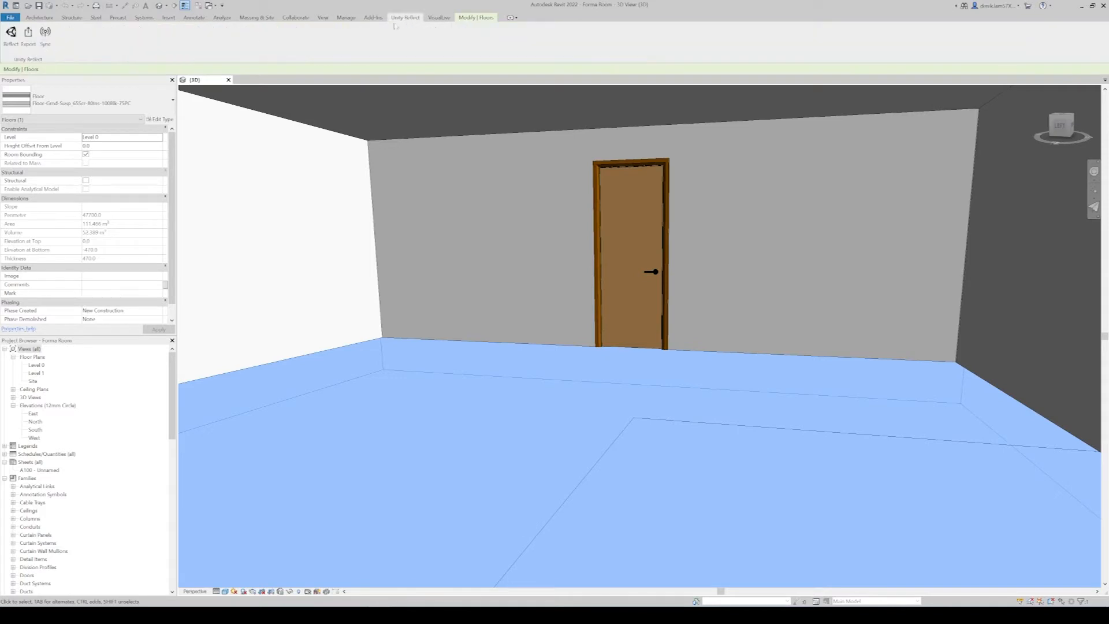
pyautogui.click(28, 36)
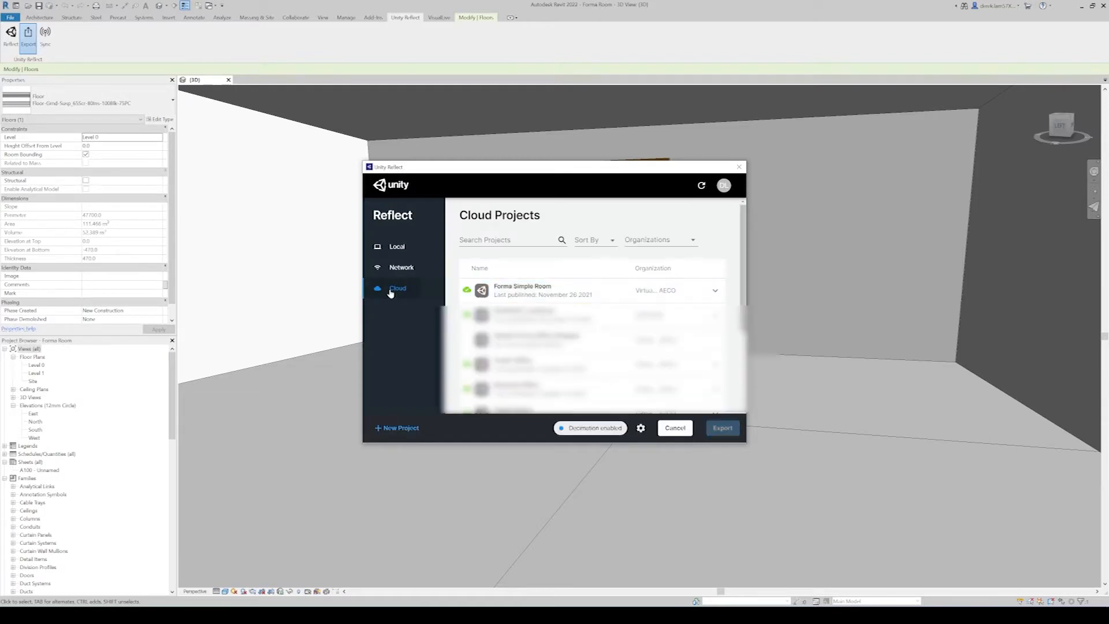
pyautogui.click(582, 296)
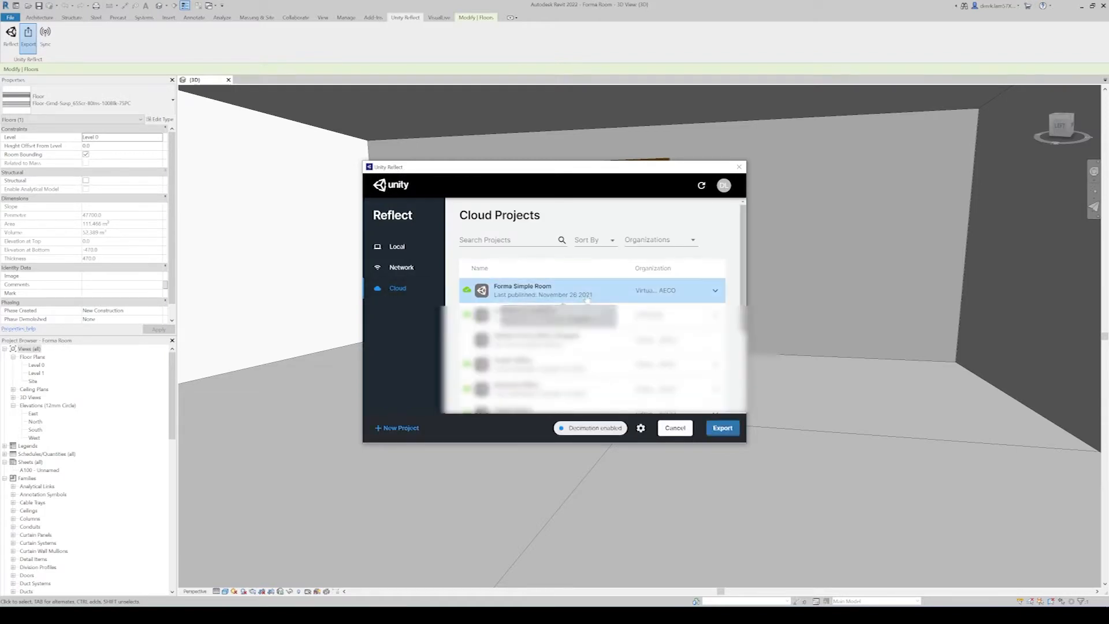
pyautogui.click(715, 429)
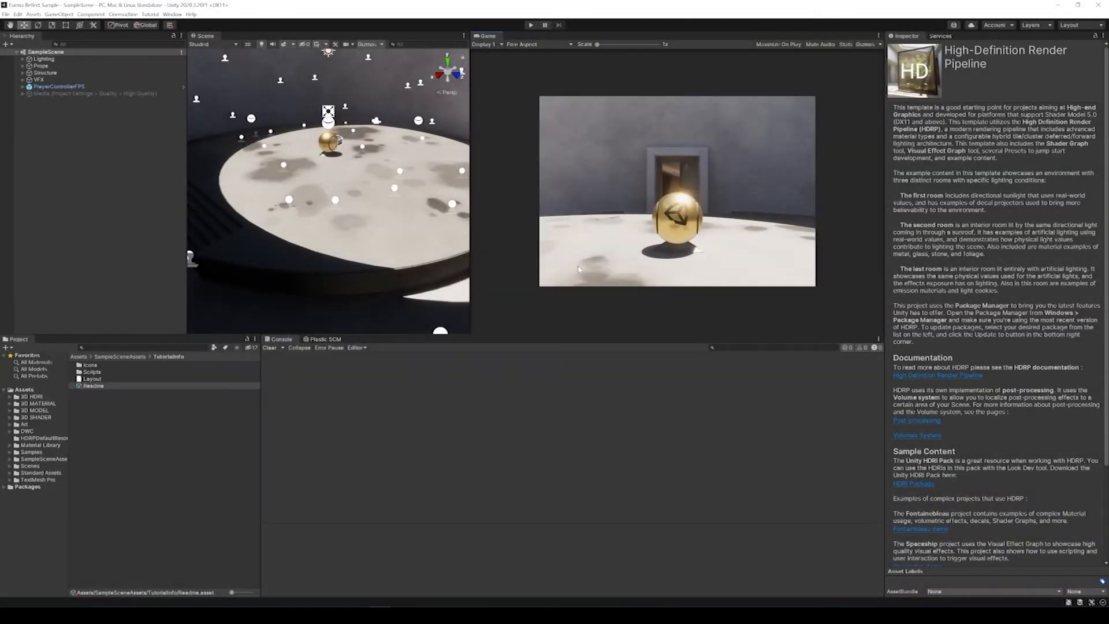
# In the Unity editor, search the Package Manager's Unity Registry for "forma" and install the Unity Forma package.
pyautogui.click(172, 14)
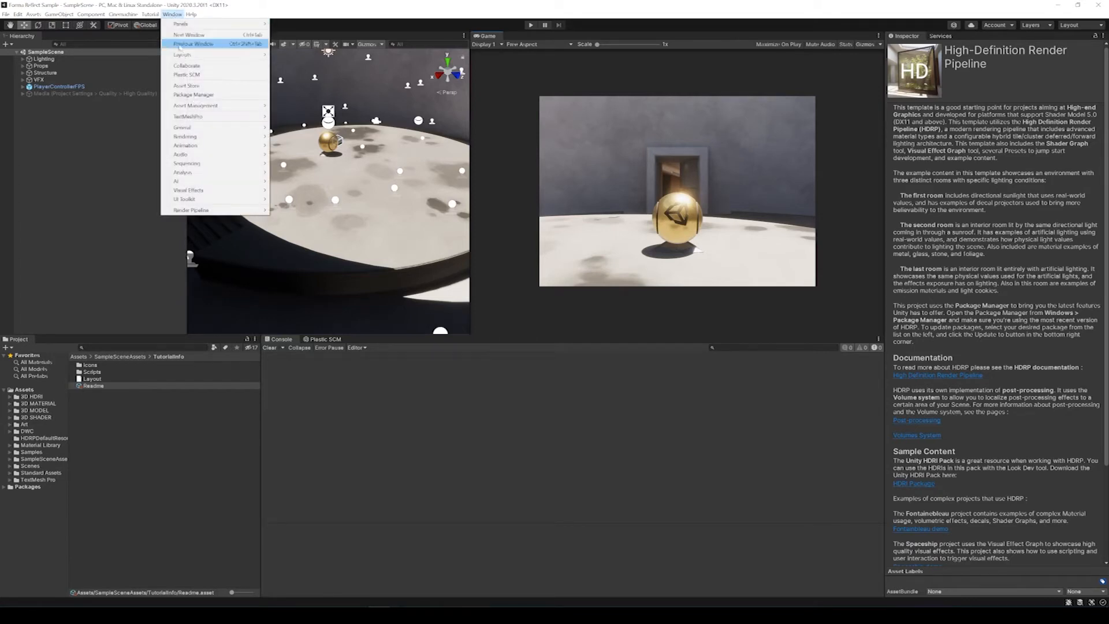
pyautogui.click(194, 95)
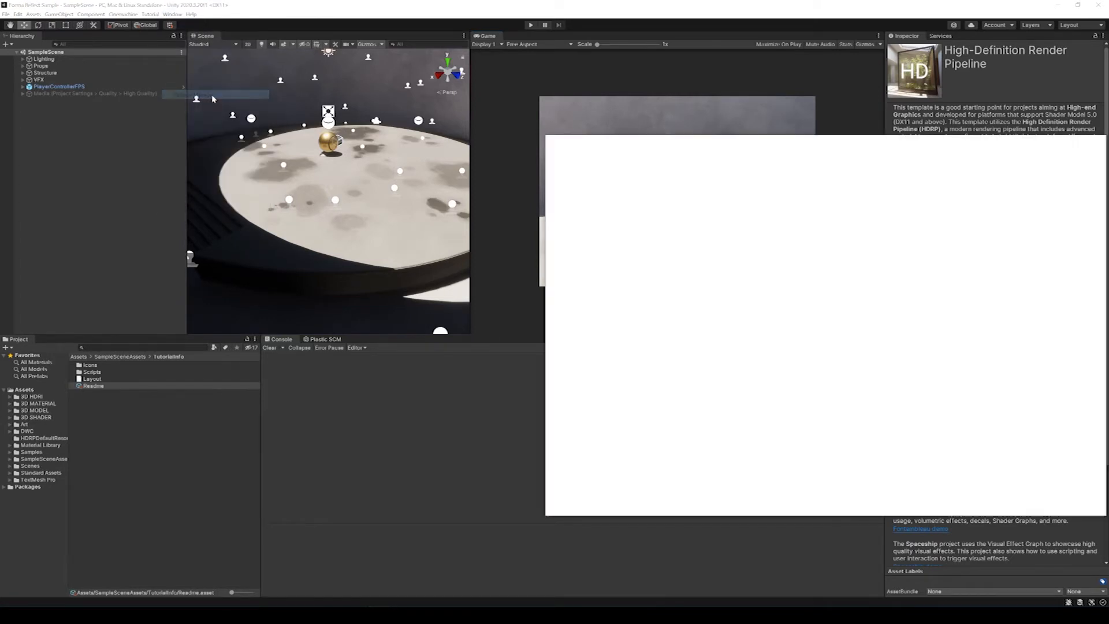
pyautogui.moveTo(662, 142); pyautogui.dragTo(440, 132)
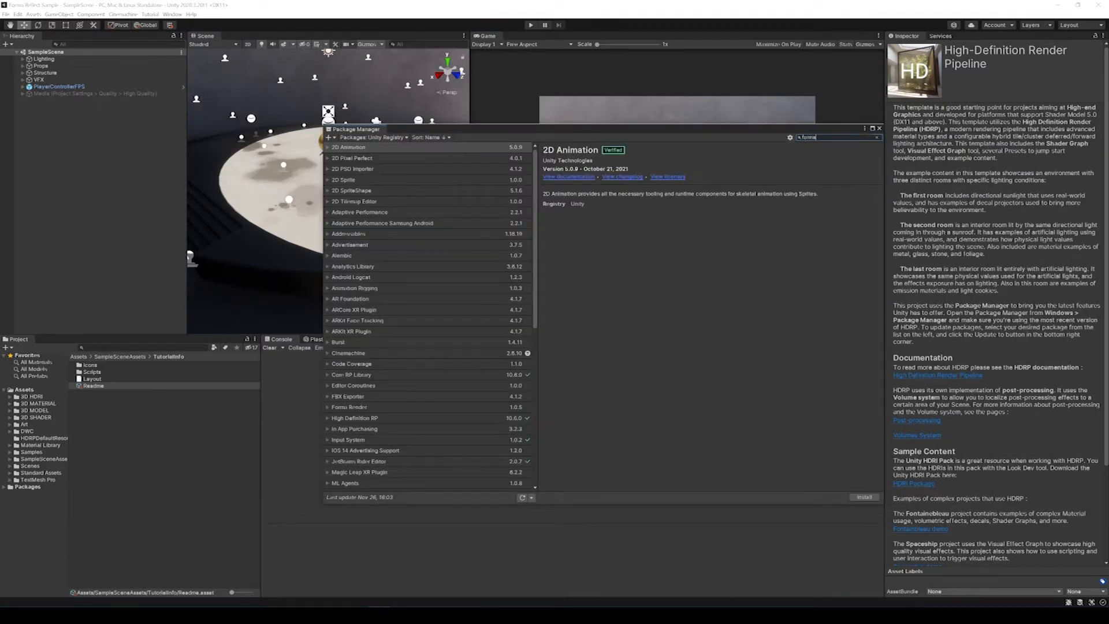
pyautogui.click(434, 213)
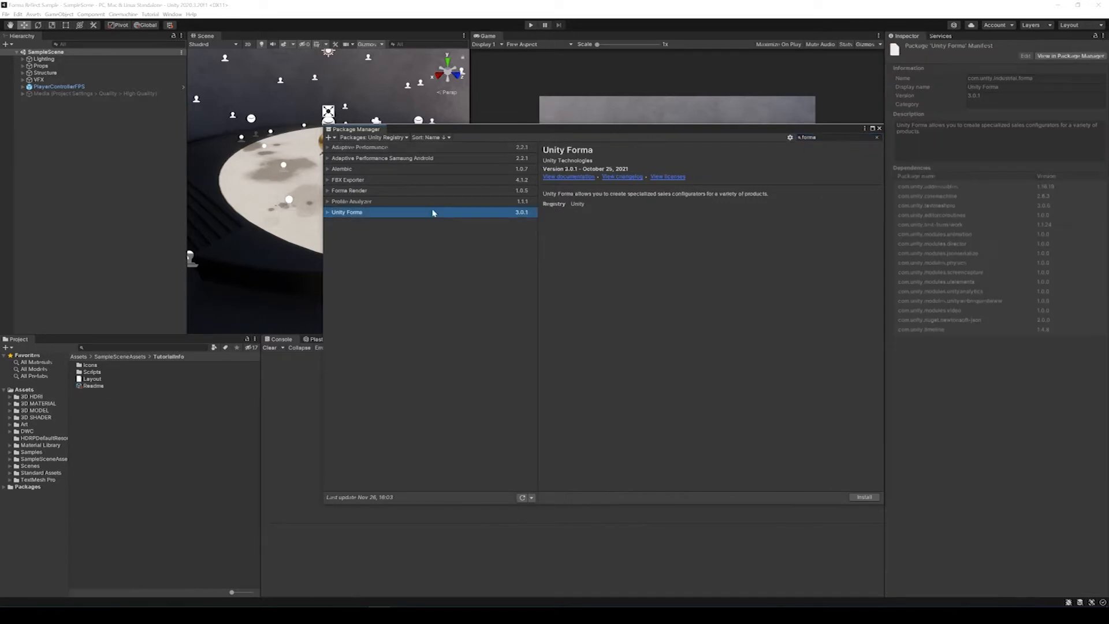
pyautogui.click(863, 497)
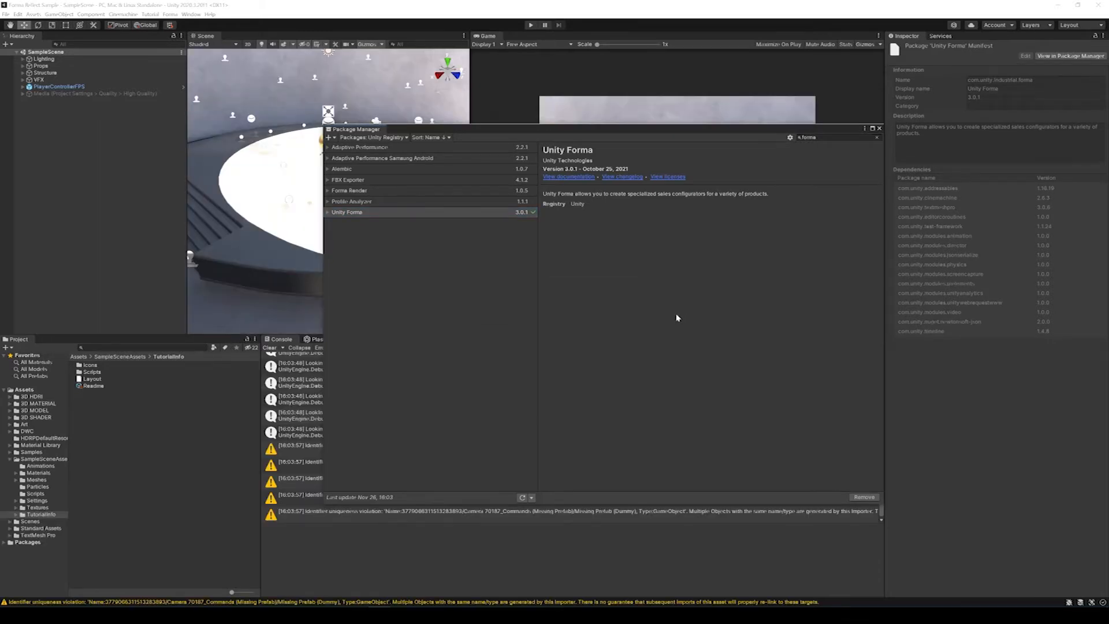
# Add the com.unity.reflect package to the project by git URL.
pyautogui.click(334, 137)
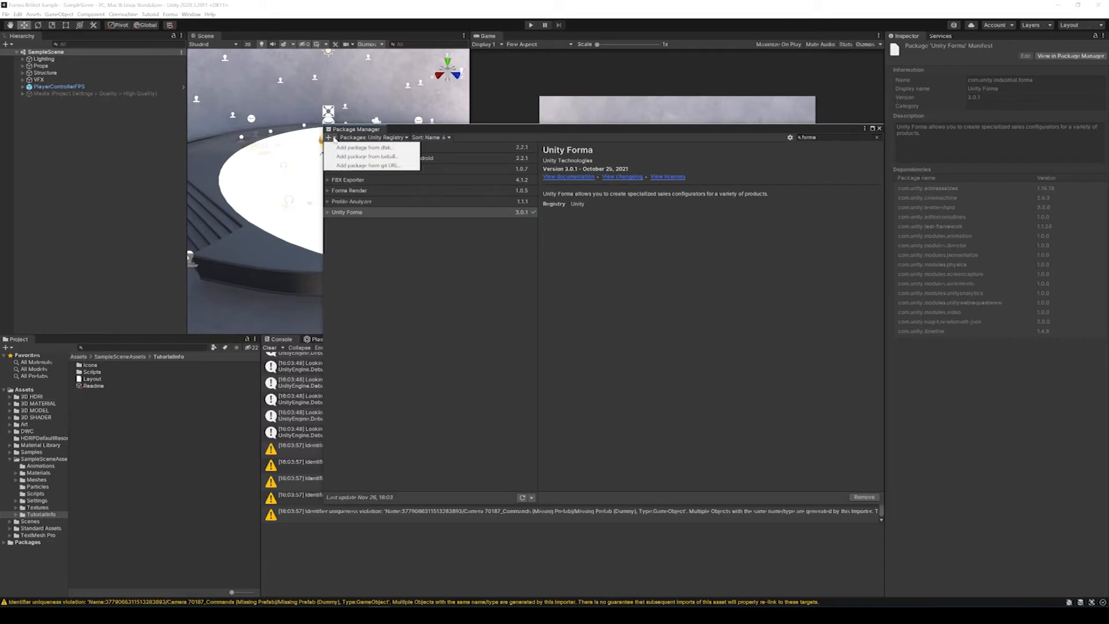
pyautogui.click(399, 166)
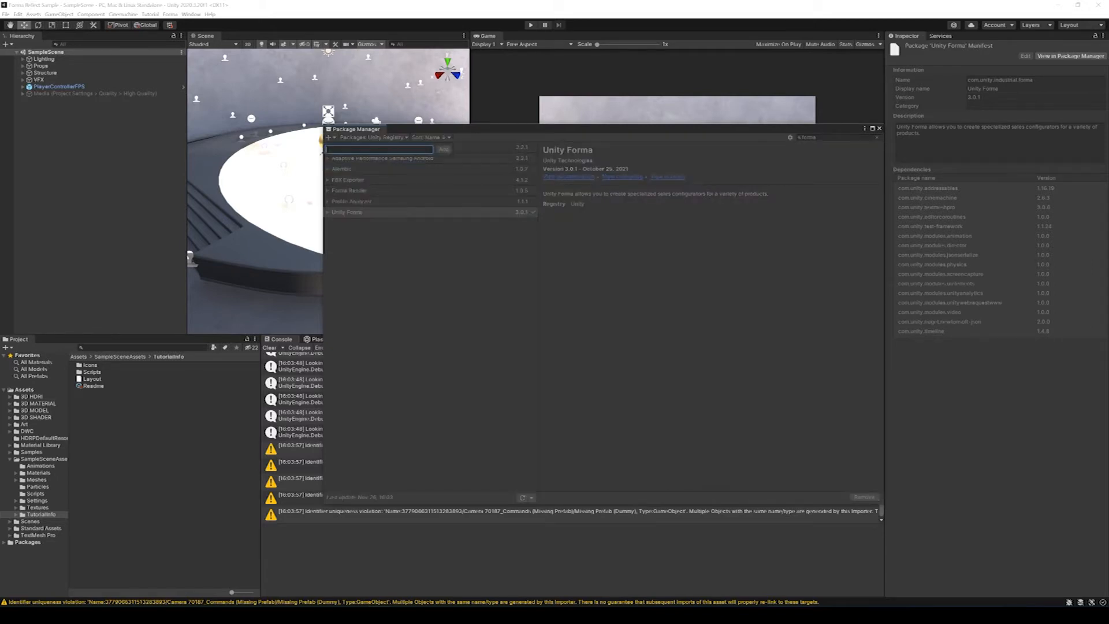
pyautogui.write('com.unity.reflect')
pyautogui.press('Return')
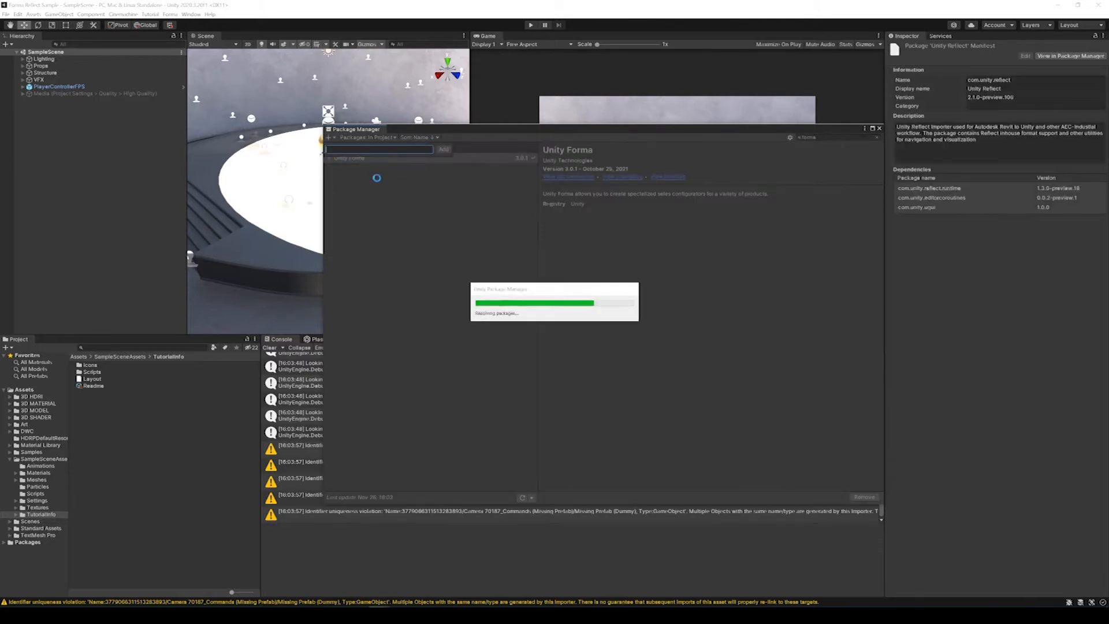
# Clear the package search, check the Unity Reflect and Unity Forma entries among the project's packages, and close the Package Manager.
pyautogui.click(875, 139)
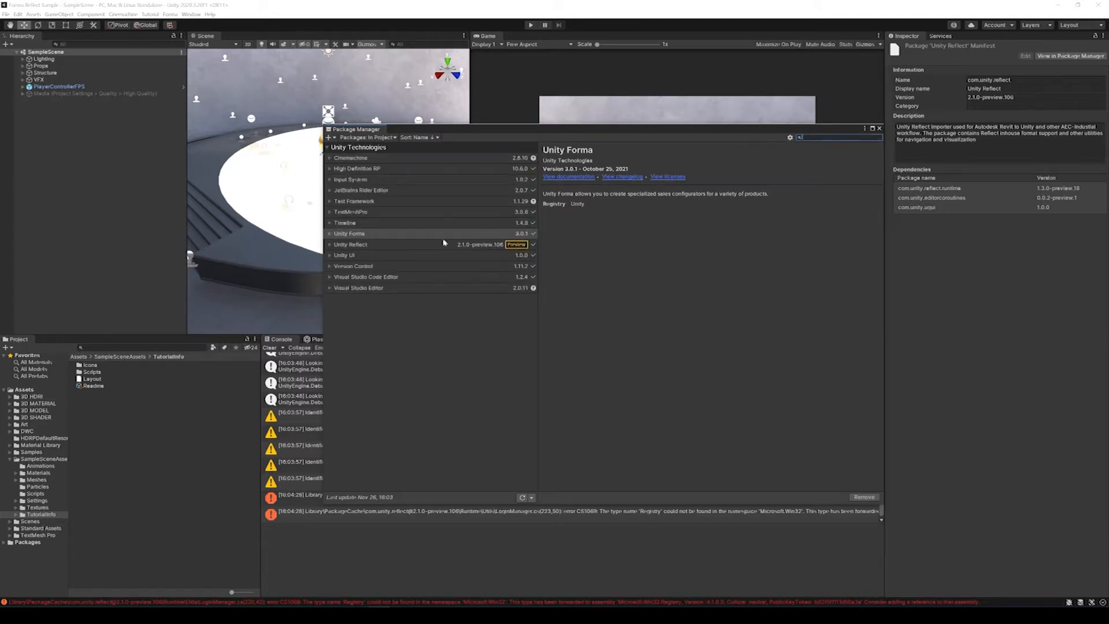
pyautogui.click(393, 245)
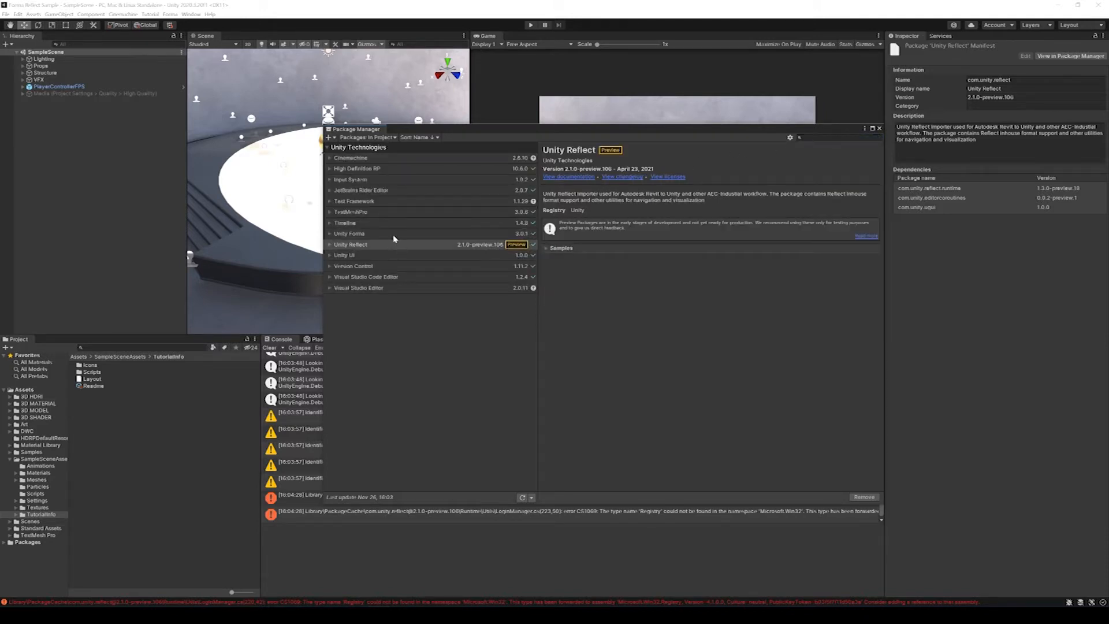
pyautogui.click(393, 236)
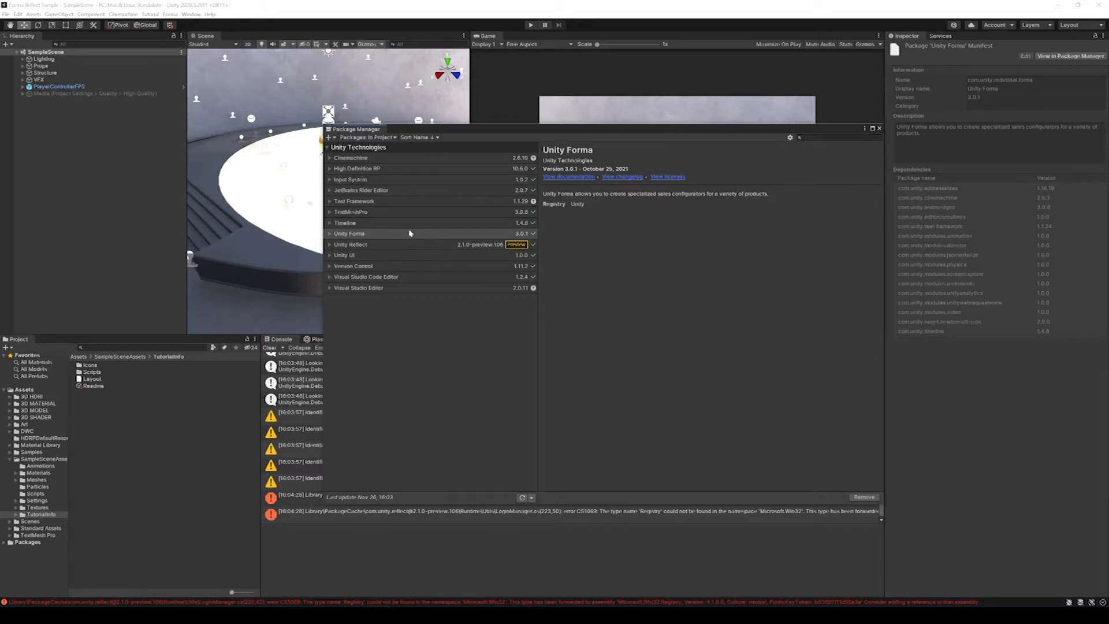
pyautogui.rightClick(370, 130)
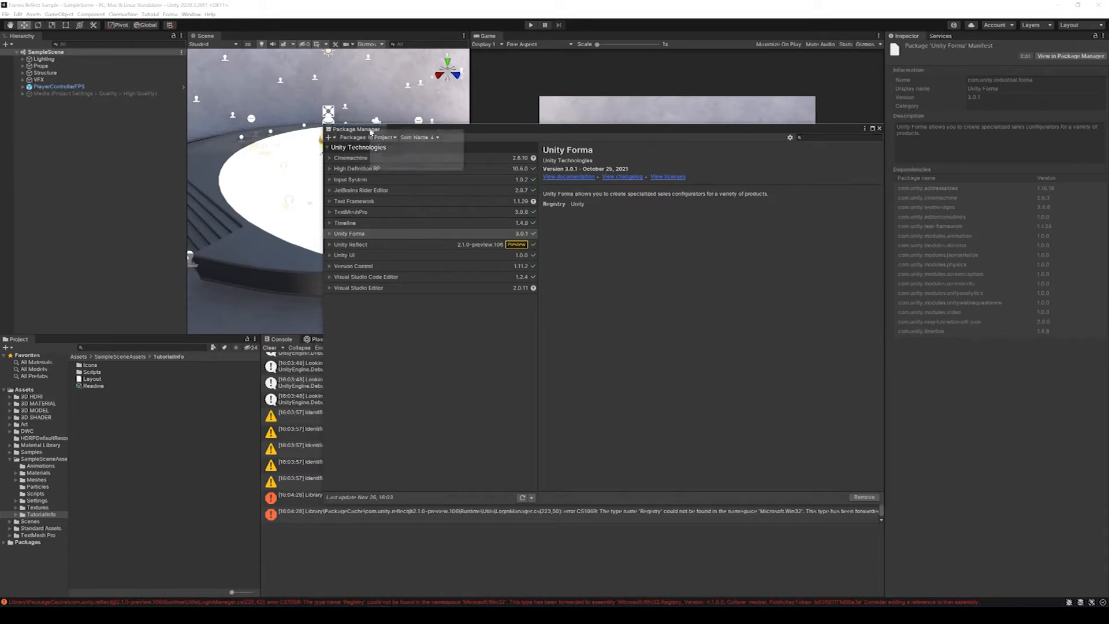
pyautogui.click(398, 144)
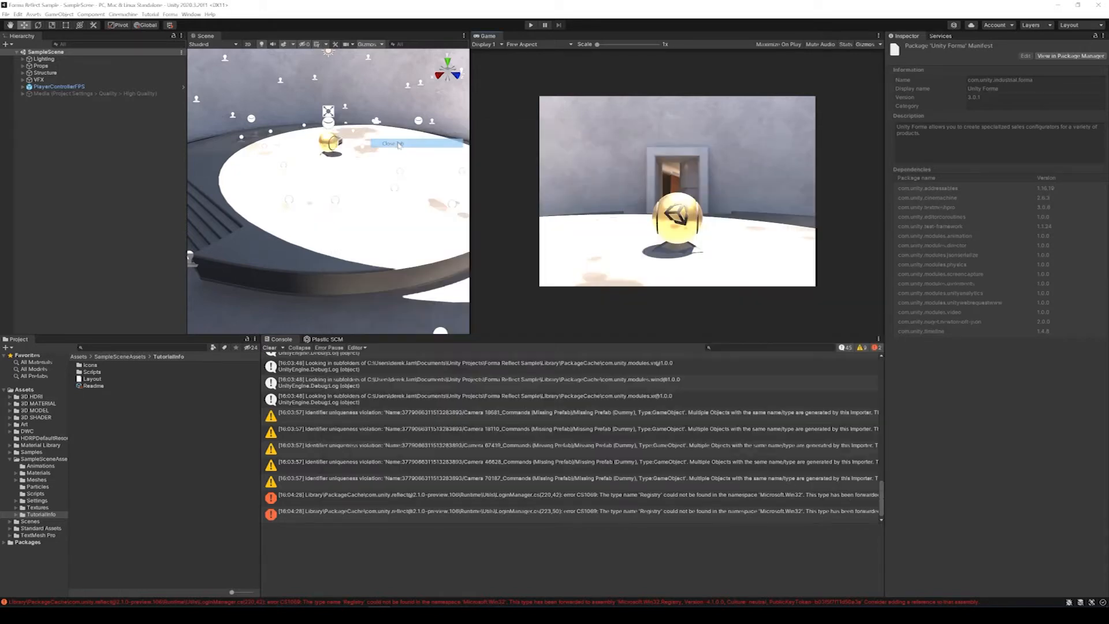
# Set the Api Compatibility Level to .NET 4.x in the Player settings, reached from the Build Settings.
pyautogui.click(6, 14)
pyautogui.click(23, 109)
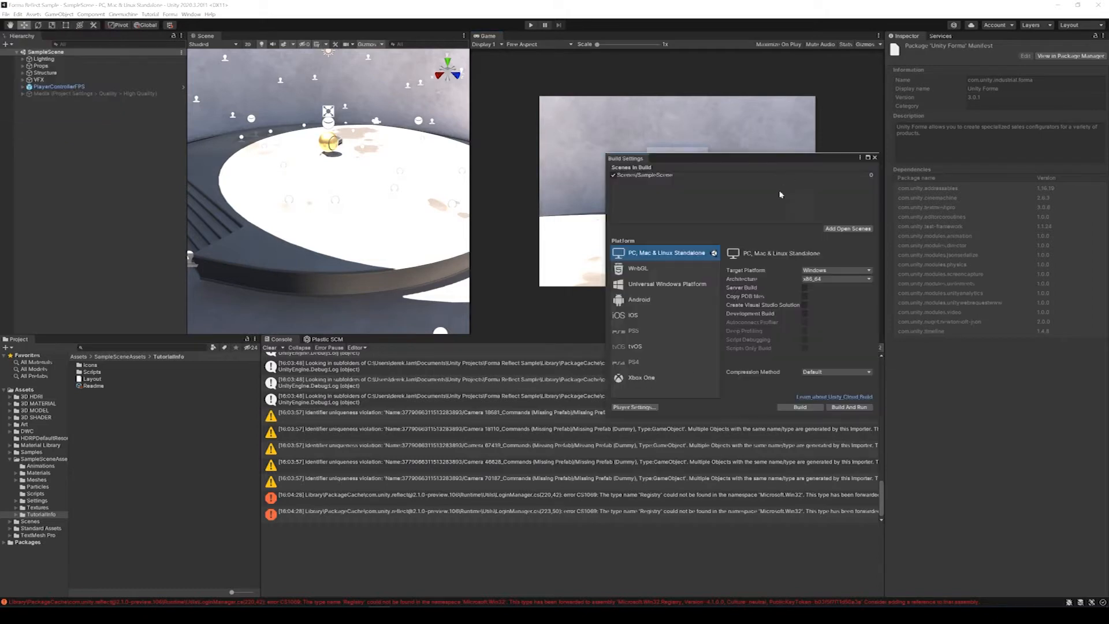
pyautogui.click(635, 410)
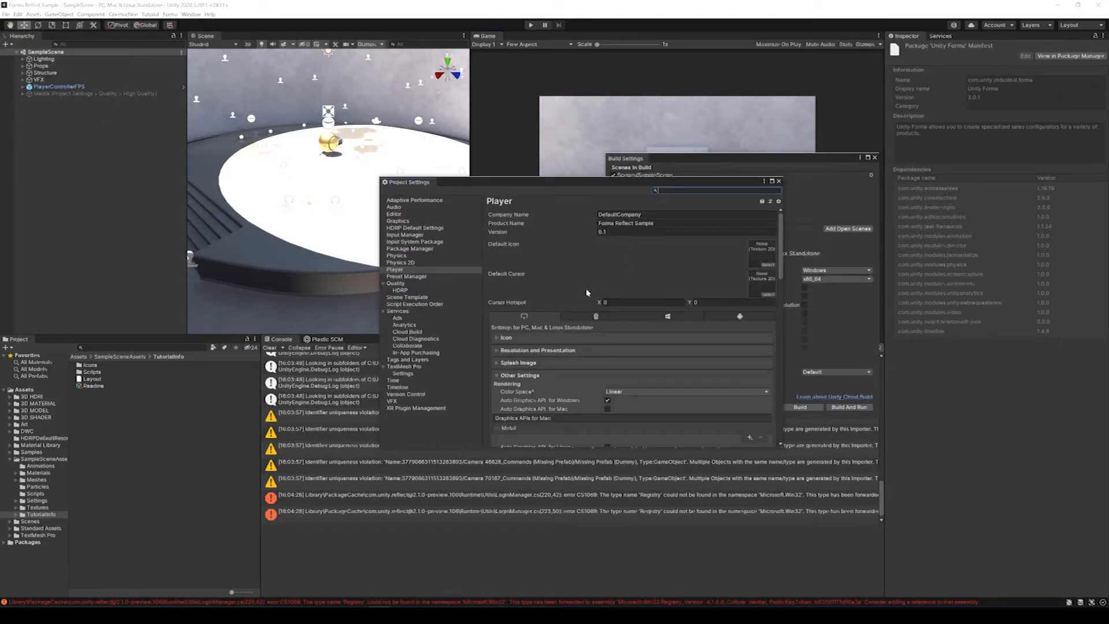
pyautogui.scroll(-10, 648, 272)
pyautogui.scroll(-3, 667, 282)
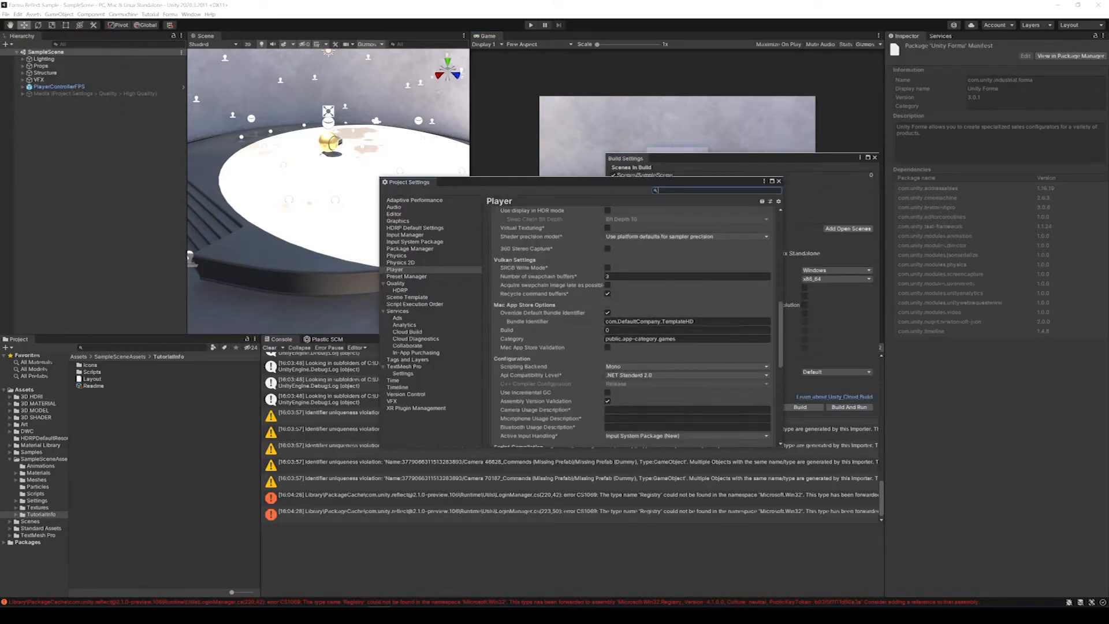
pyautogui.click(616, 376)
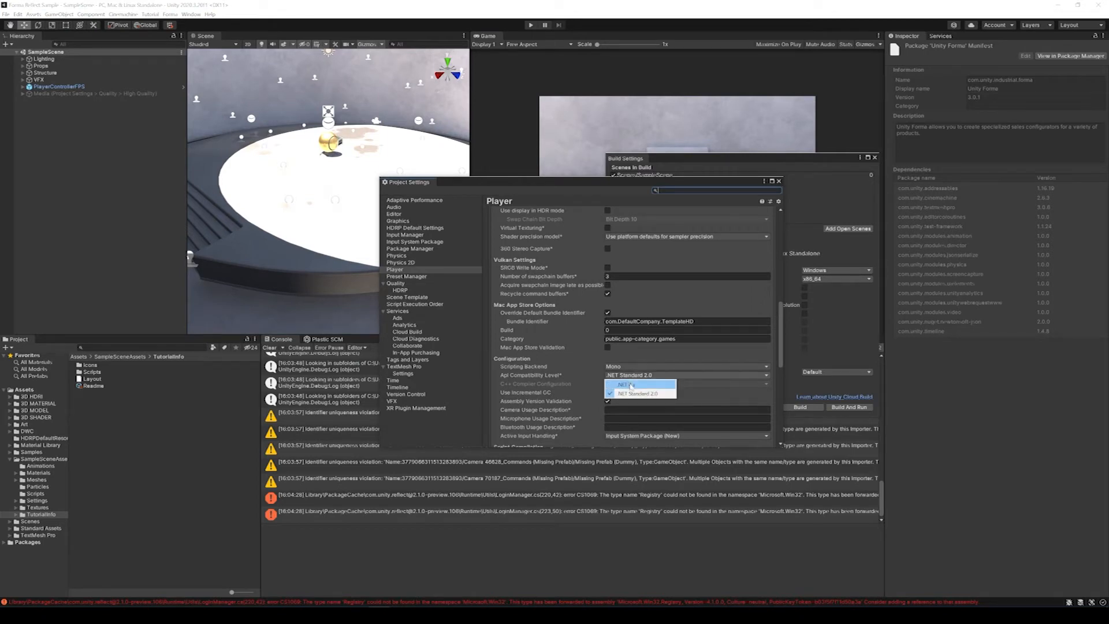
pyautogui.click(630, 385)
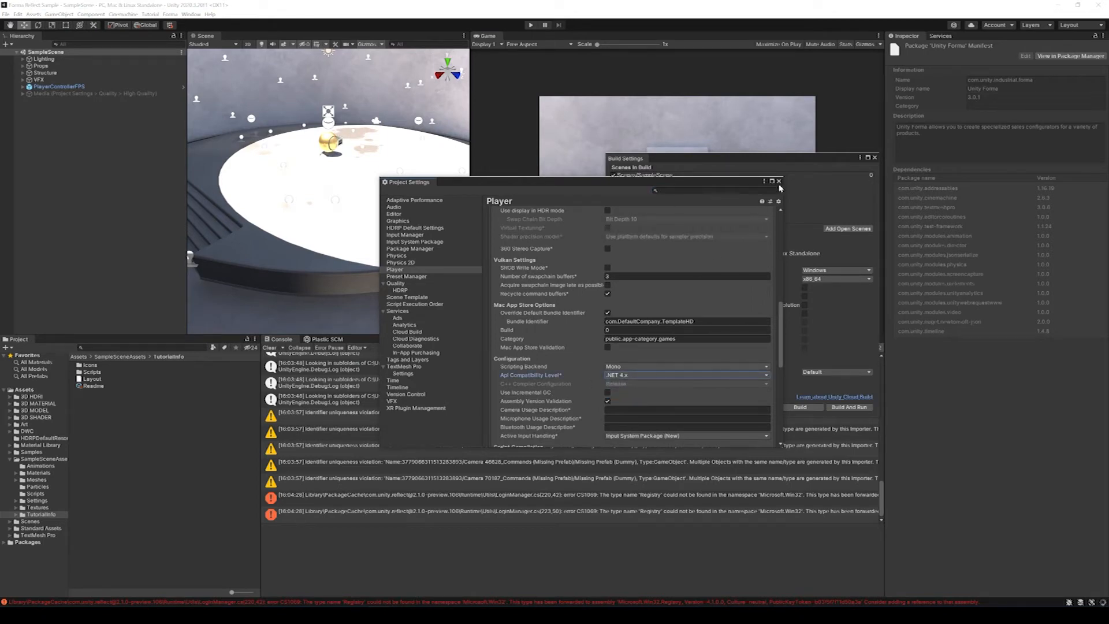
# Close the Project Settings and Build Settings windows and exit the Unity editor to restart it.
pyautogui.click(779, 181)
pyautogui.click(874, 157)
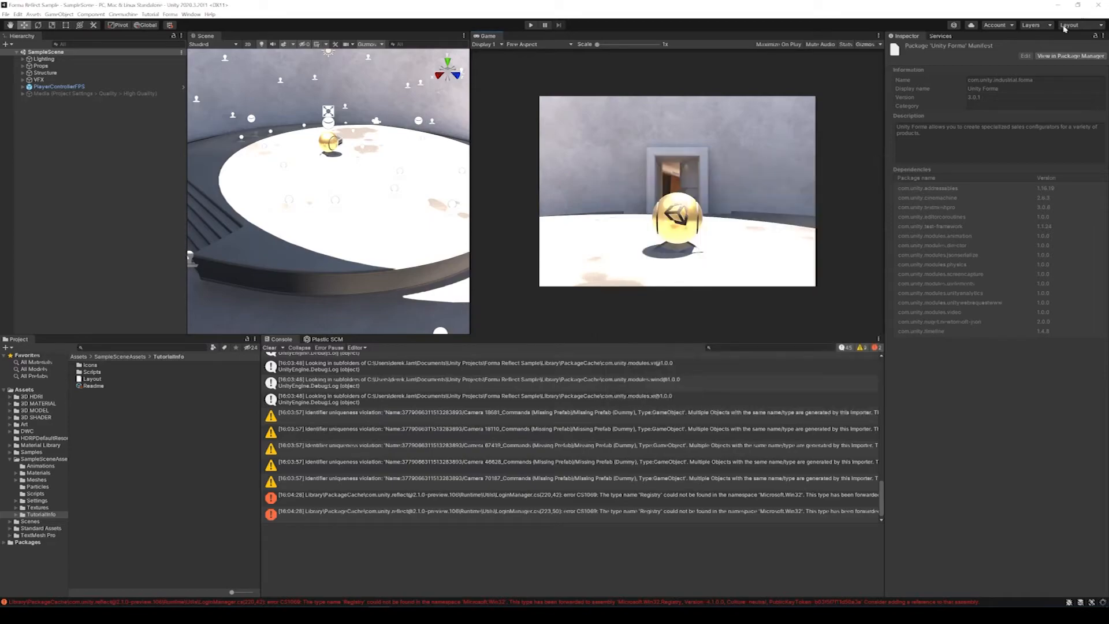
pyautogui.click(1099, 5)
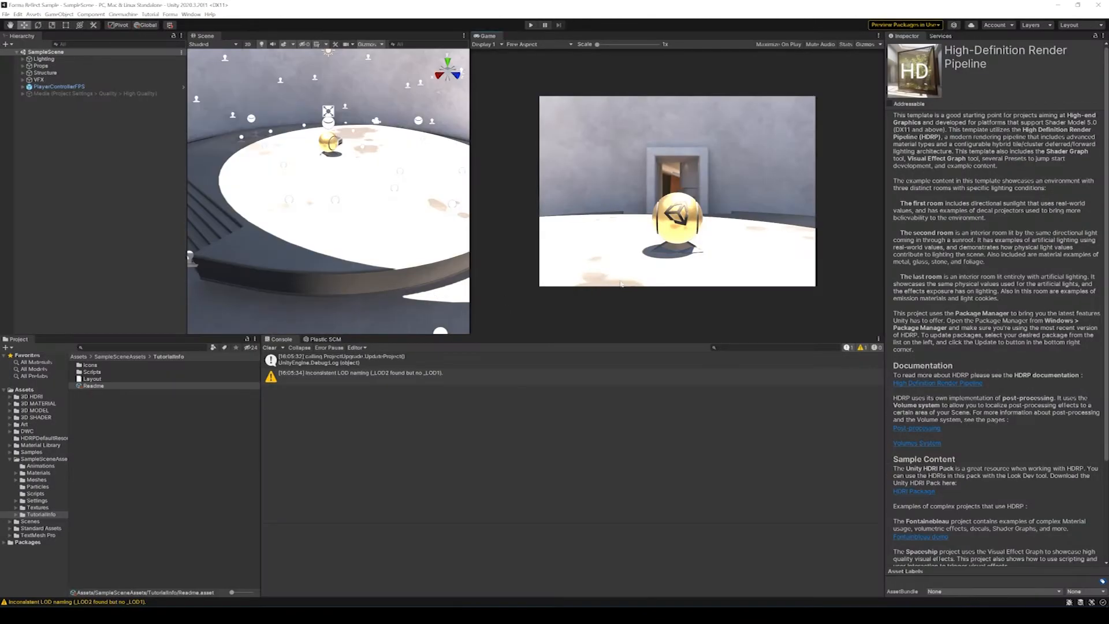
# Enlarge the Scene and Game views, collapse the SampleSceneAssets folder and clear the current selection.
pyautogui.moveTo(596, 340); pyautogui.dragTo(610, 366)
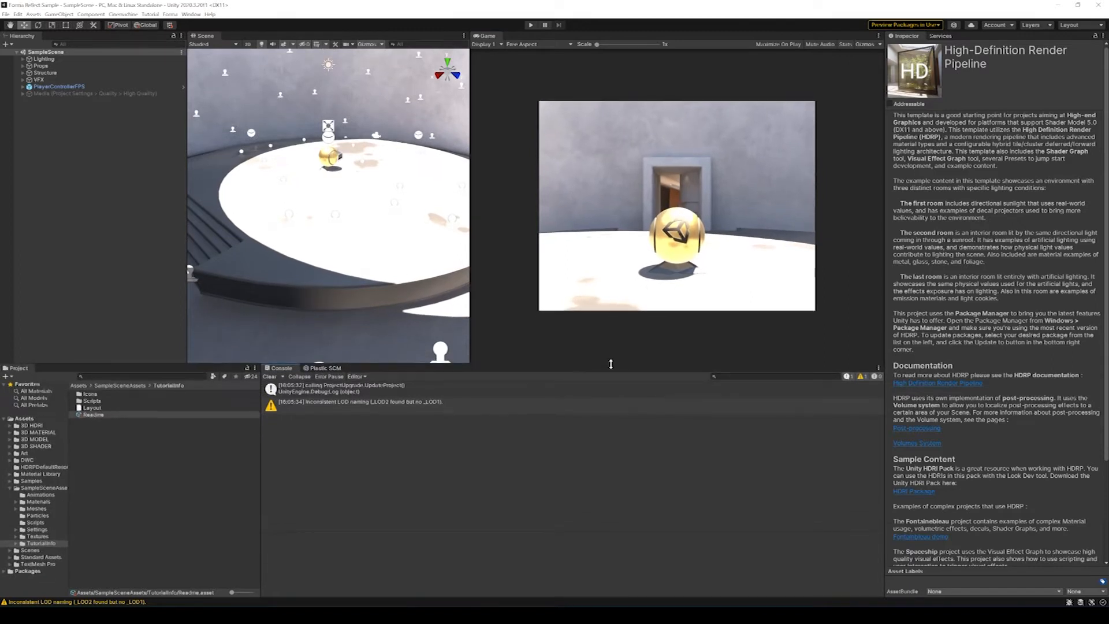
pyautogui.click(9, 488)
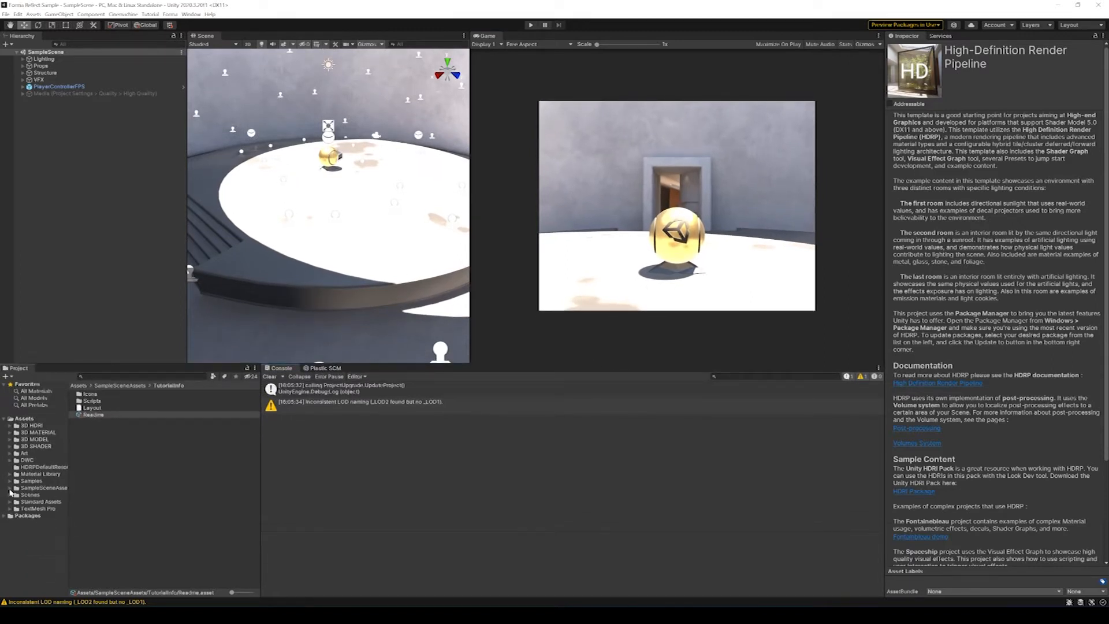
pyautogui.click(115, 218)
# Open the Reflect window and import the Forma Simple Room cloud project.
pyautogui.click(191, 14)
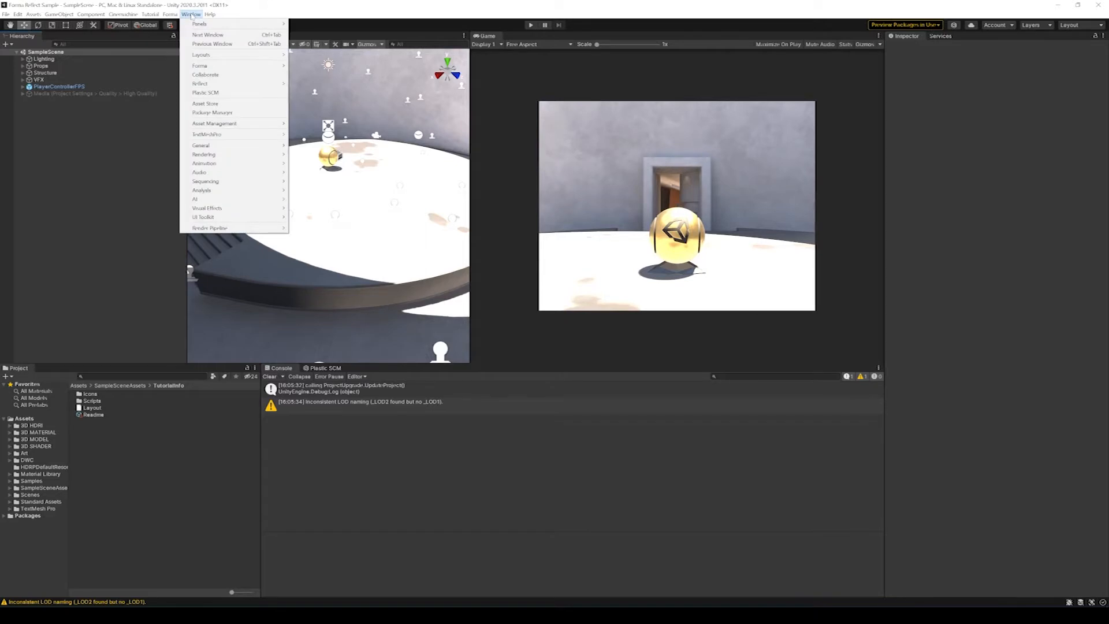
pyautogui.moveTo(270, 85)
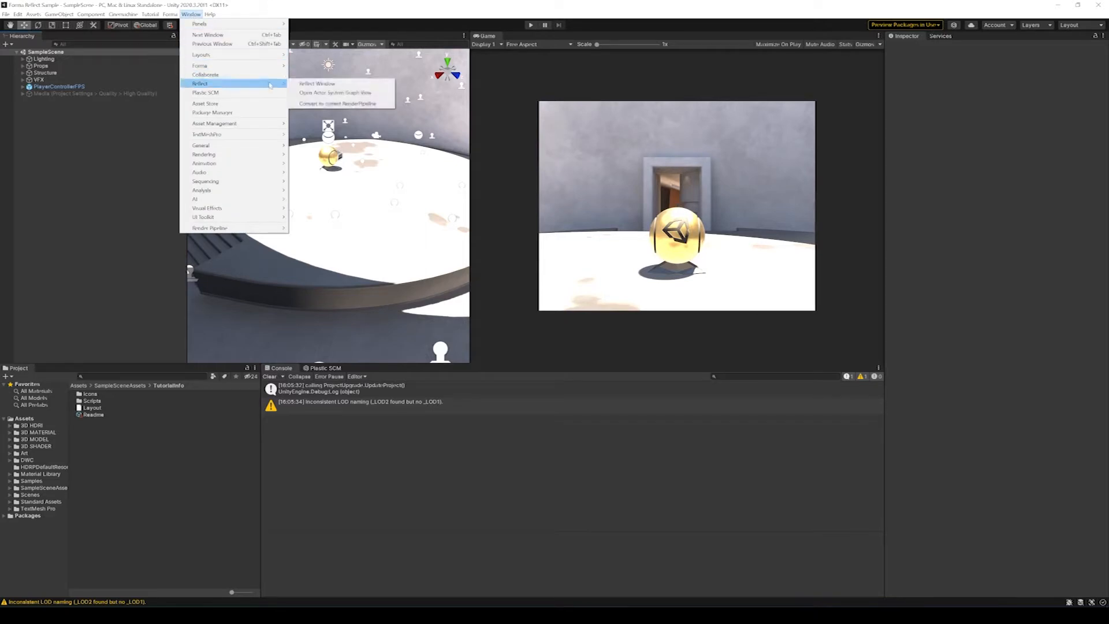
pyautogui.click(340, 86)
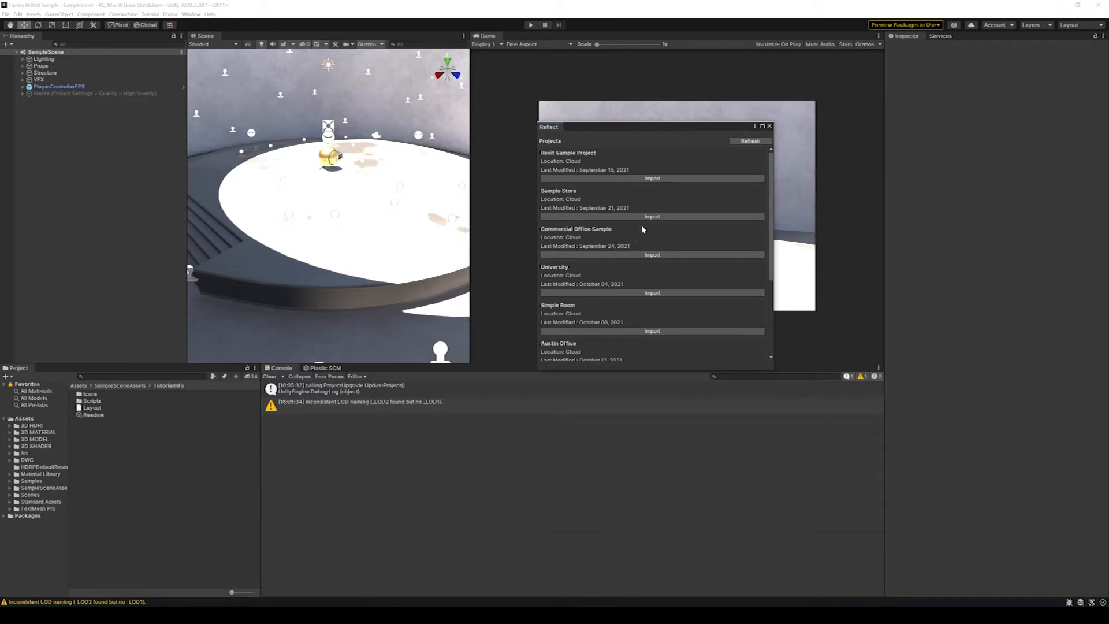
pyautogui.scroll(-3, 643, 229)
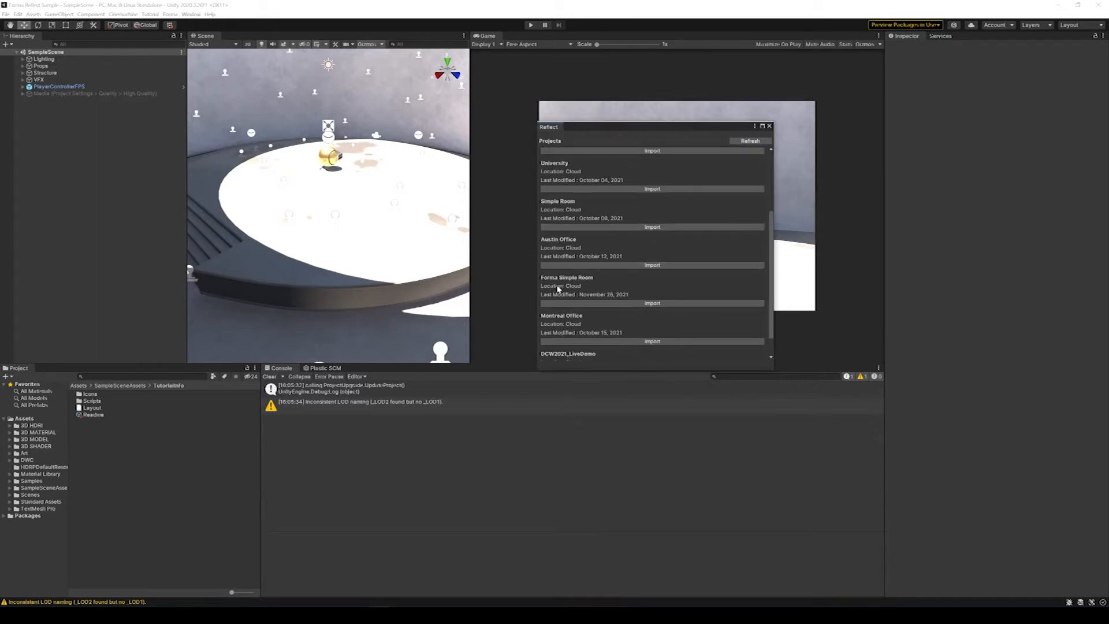
pyautogui.click(646, 304)
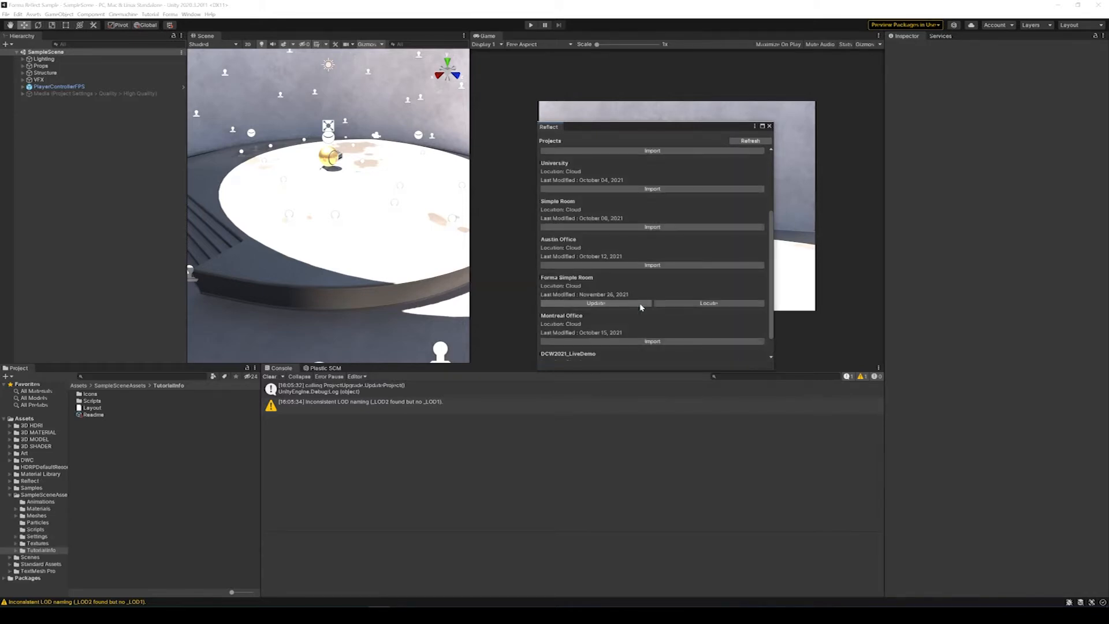
# Locate the imported Forma Simple Room among the project assets and open its Forma Room.rvt subfolder.
pyautogui.click(701, 304)
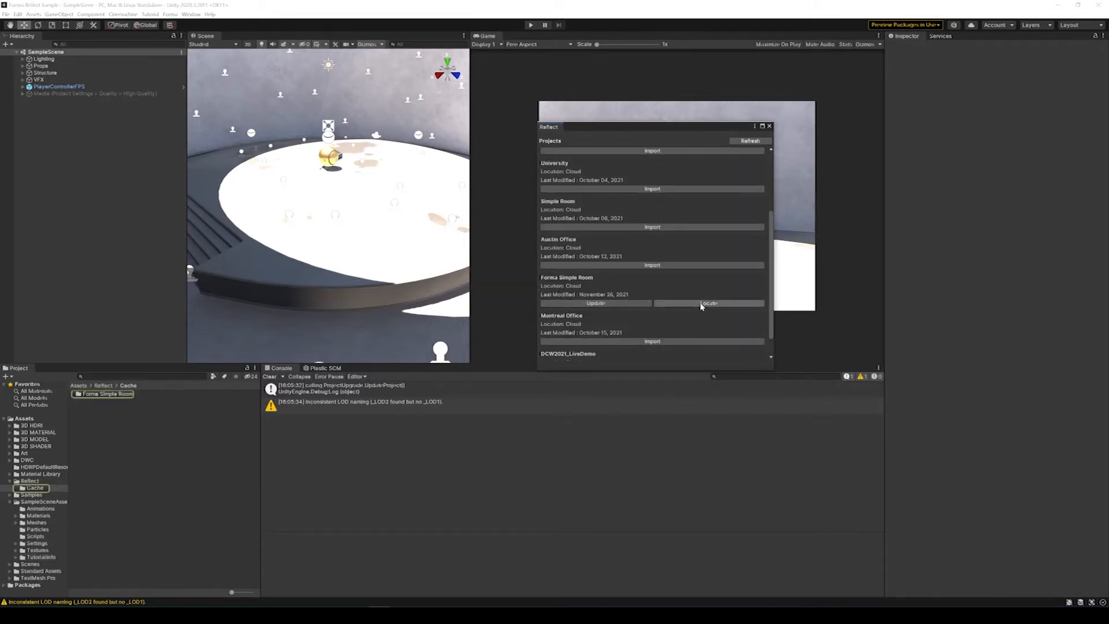
pyautogui.click(112, 394)
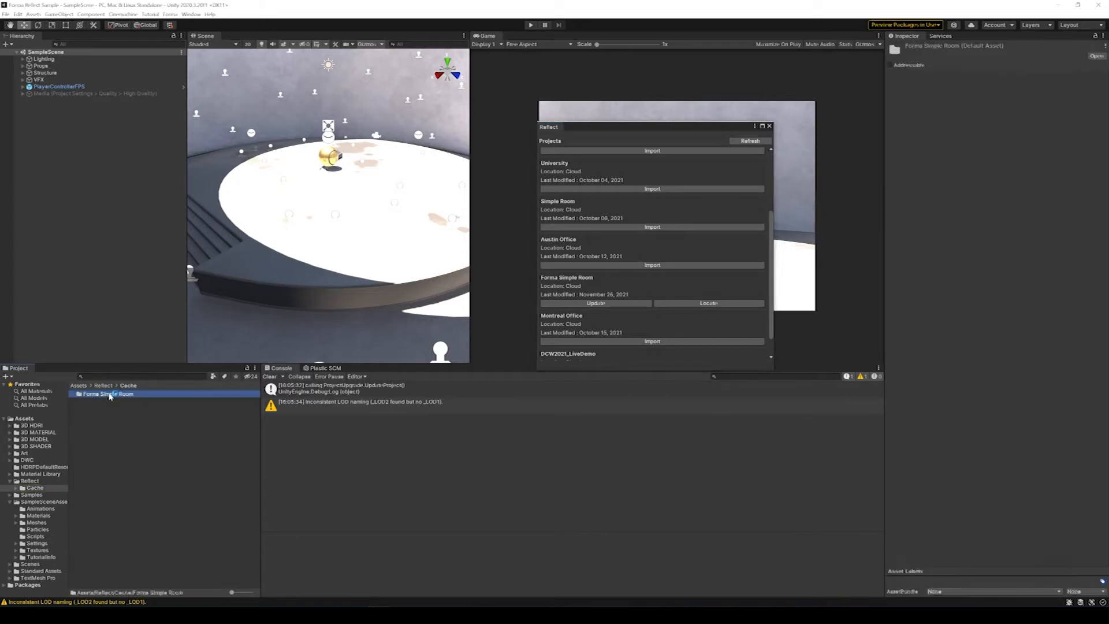
pyautogui.doubleClick(113, 394)
pyautogui.click(123, 395)
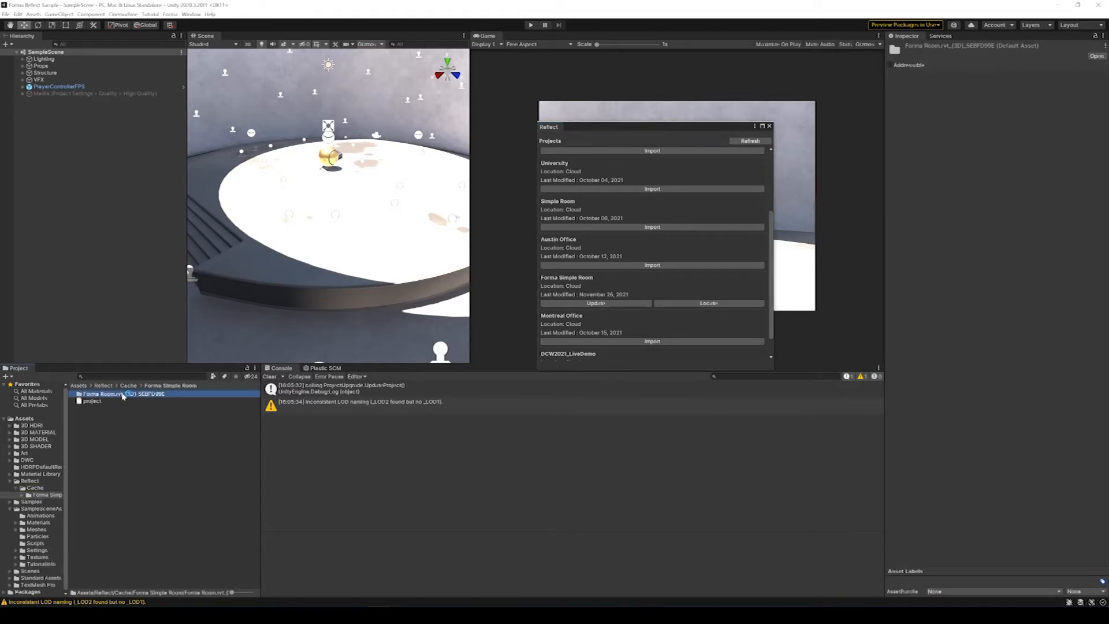
pyautogui.doubleClick(122, 396)
# Select the Forma Room.rvt model asset, close the Reflect window and examine the model preview from several angles.
pyautogui.moveTo(112, 422); pyautogui.dragTo(324, 421)
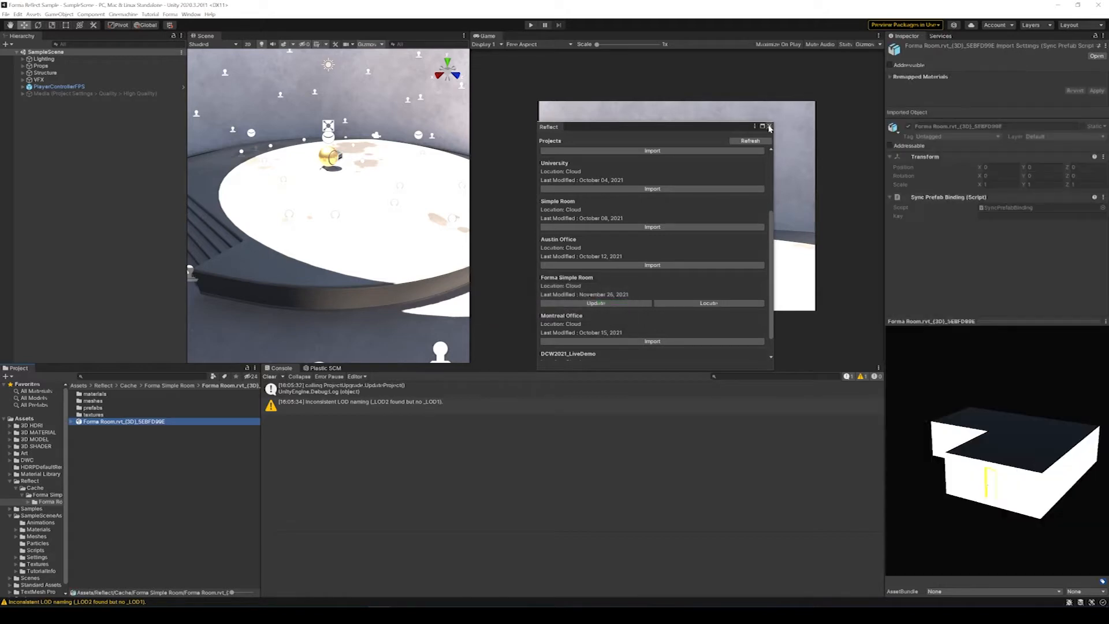
pyautogui.click(769, 126)
pyautogui.moveTo(1020, 433)
pyautogui.mouseDown()
pyautogui.moveTo(979, 372)
pyautogui.moveTo(999, 438)
pyautogui.mouseUp()
pyautogui.click(123, 422)
pyautogui.moveTo(984, 416); pyautogui.dragTo(389, 486)
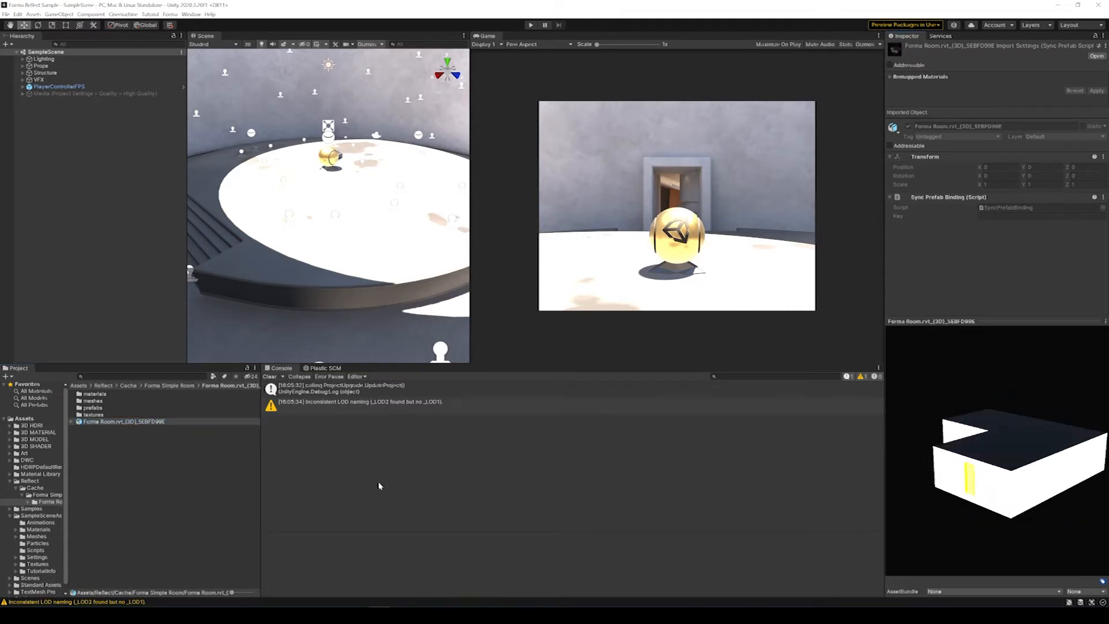
# Create a new scene from the Basic Indoors (HDRP) template and save it as IndoorsScene in the Scenes folder.
pyautogui.click(33, 292)
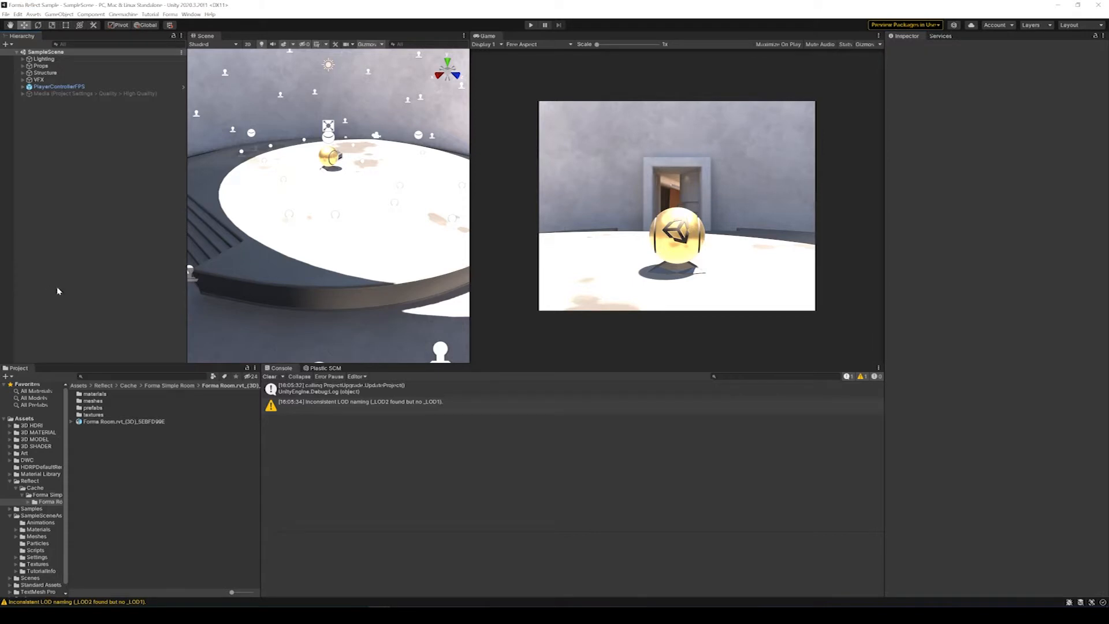
pyautogui.hotkey('ctrl', 'n')
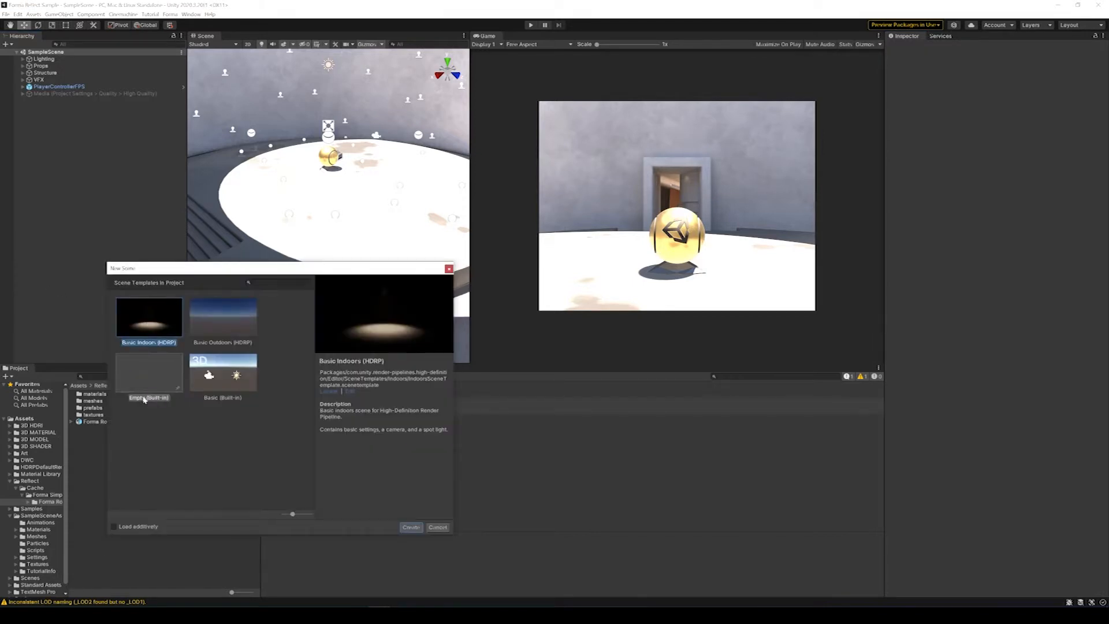
pyautogui.click(415, 528)
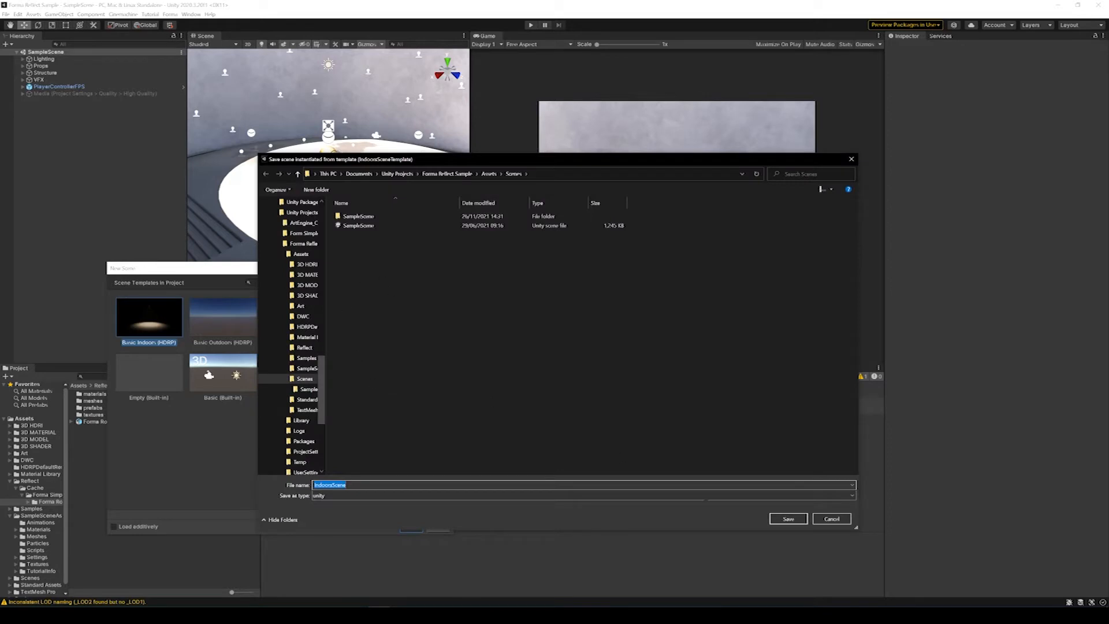
pyautogui.click(788, 519)
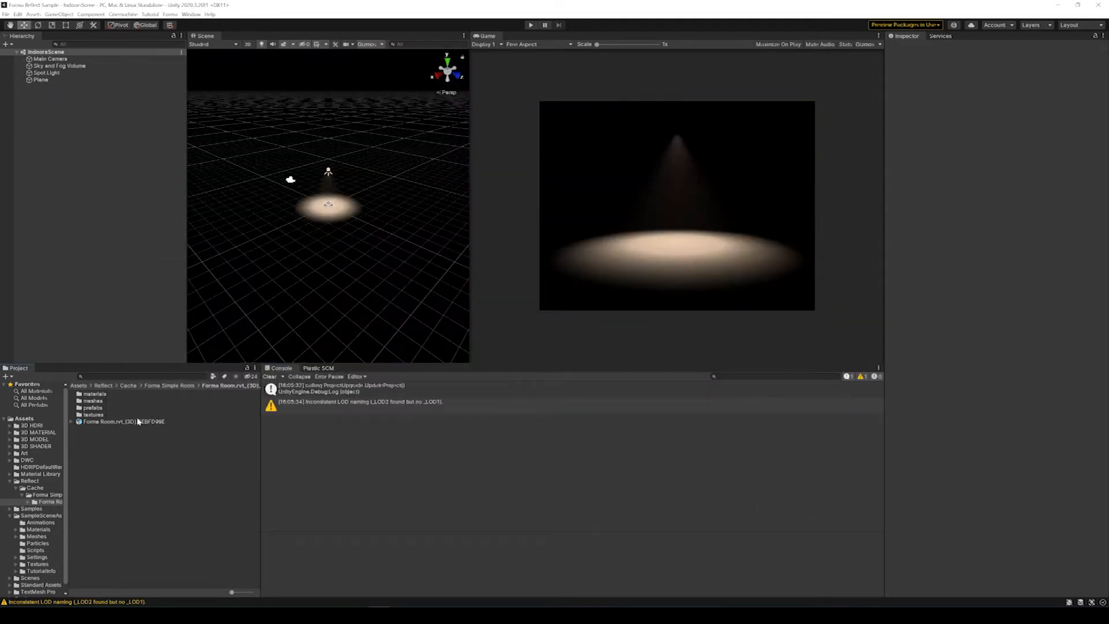
# Deactivate the Spot Light and Plane objects in the new scene.
pyautogui.click(46, 73)
pyautogui.keyDown('shift'); pyautogui.click(40, 80); pyautogui.keyUp('shift')
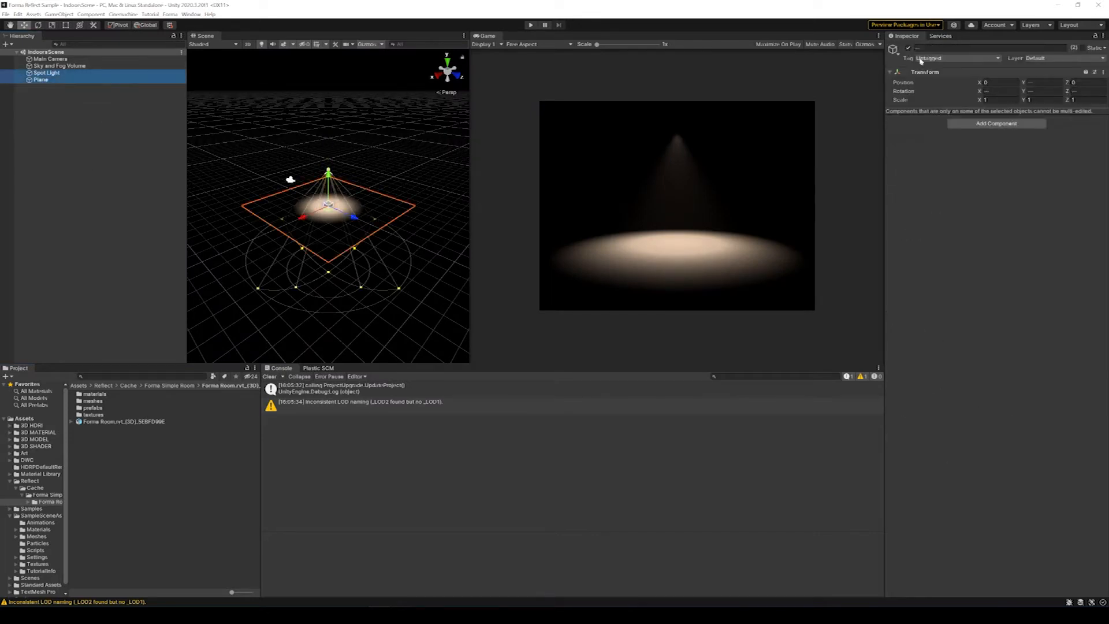
pyautogui.click(906, 47)
pyautogui.click(67, 180)
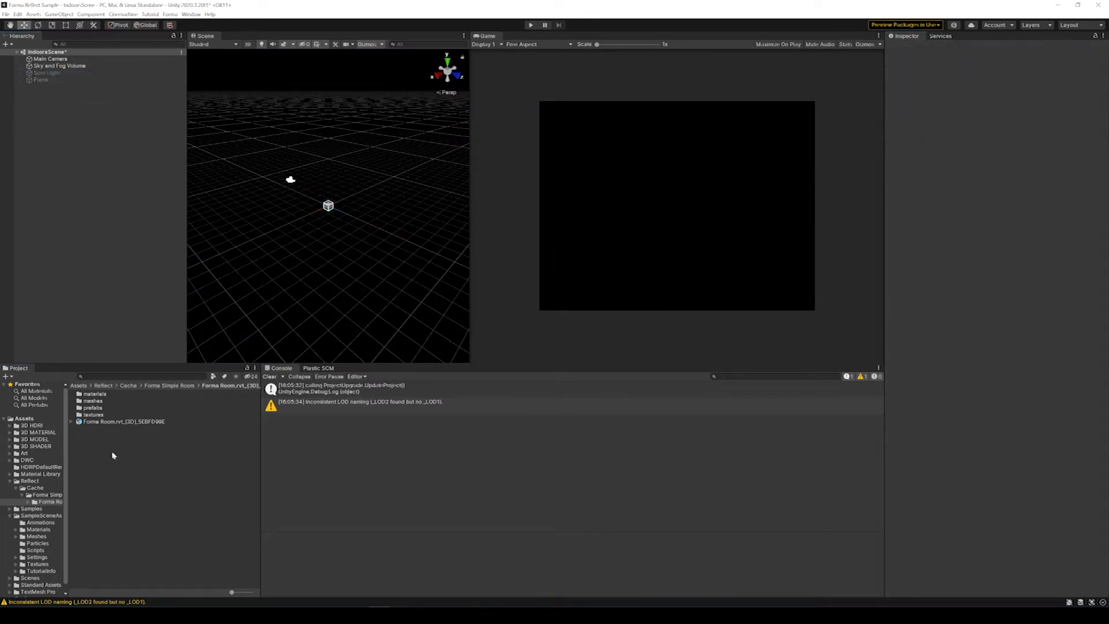
# Add the Forma Room.rvt model to the scene, turn off scene lighting in the Scene view and look around inside the room.
pyautogui.moveTo(128, 427); pyautogui.dragTo(87, 211)
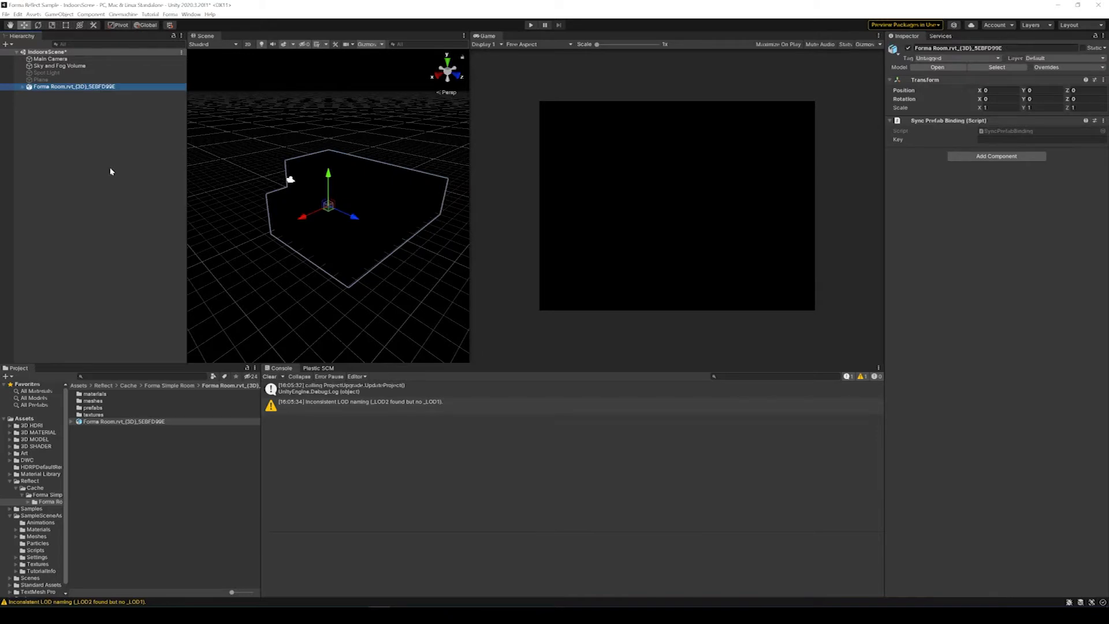
pyautogui.click(262, 45)
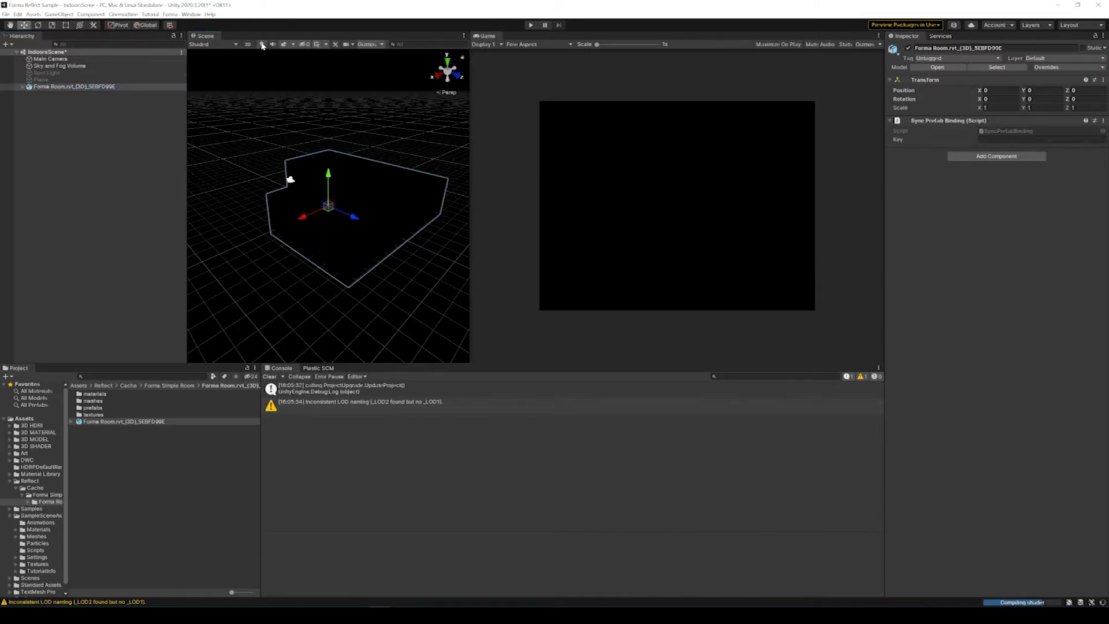
pyautogui.click(262, 45)
pyautogui.moveTo(344, 179); pyautogui.dragTo(318, 215, button='right')
pyautogui.scroll(5, 347, 190)
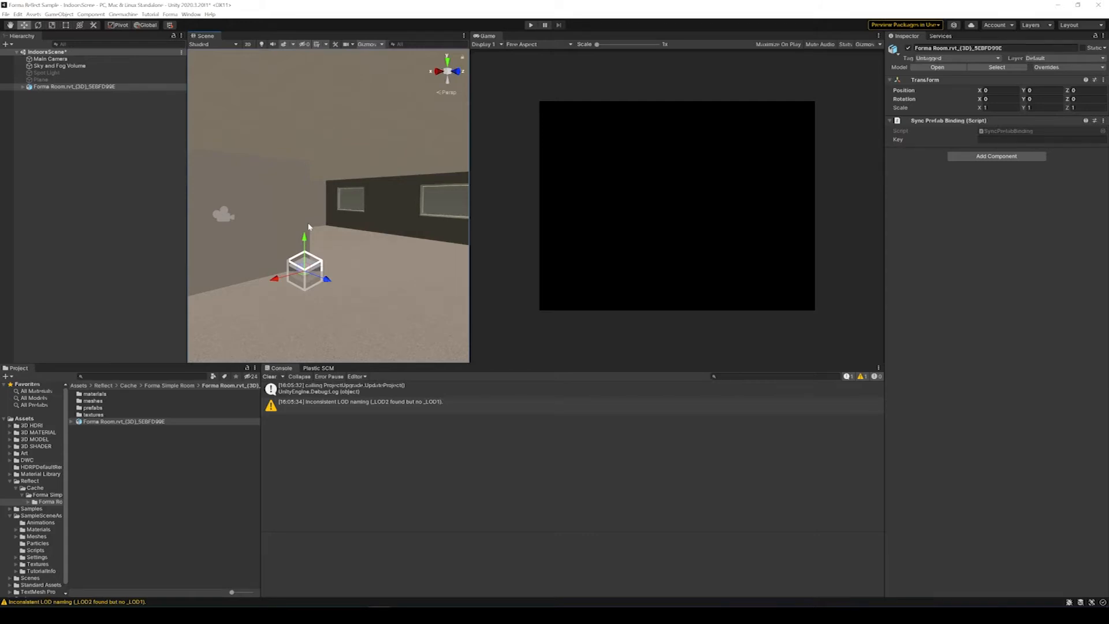
pyautogui.moveTo(308, 227); pyautogui.dragTo(396, 237, button='right')
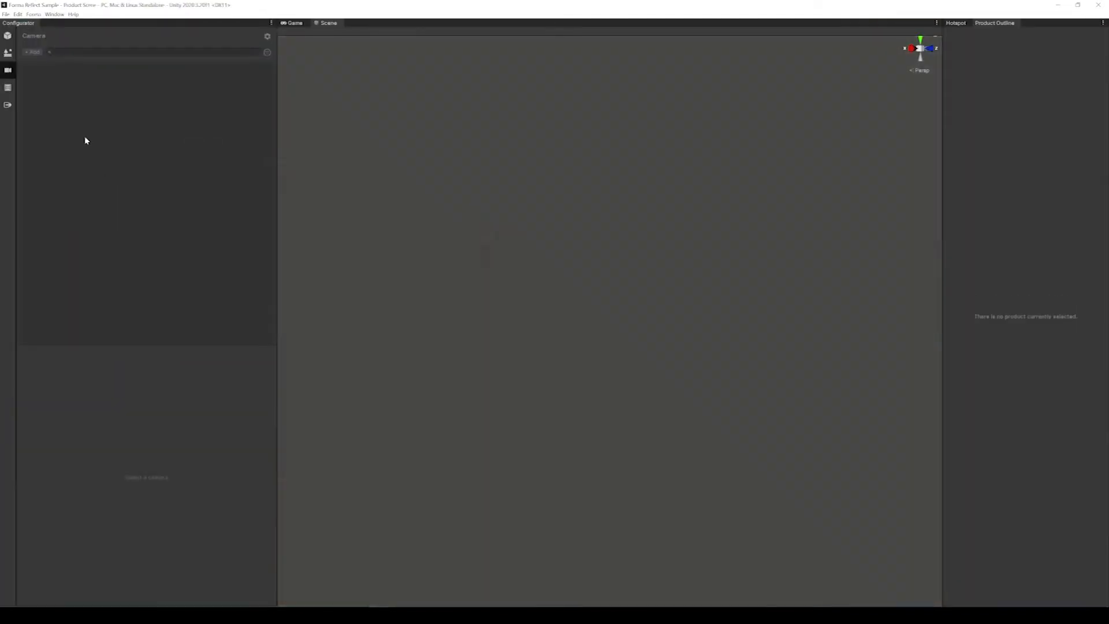
# Open Forma's Profile Settings and add a default profile.
pyautogui.click(34, 14)
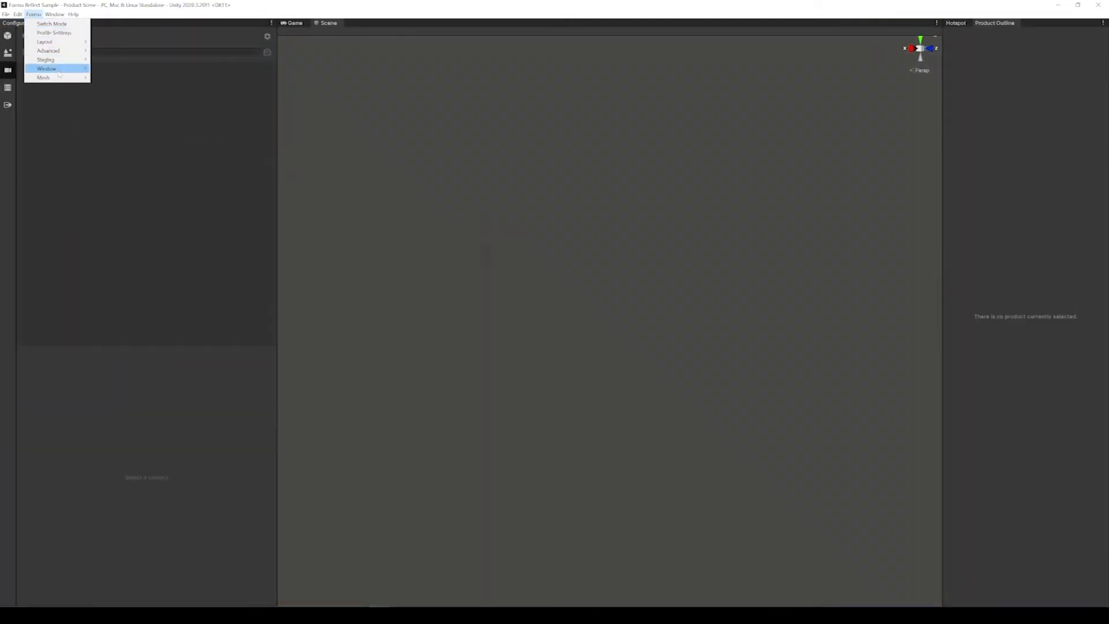
pyautogui.moveTo(59, 74)
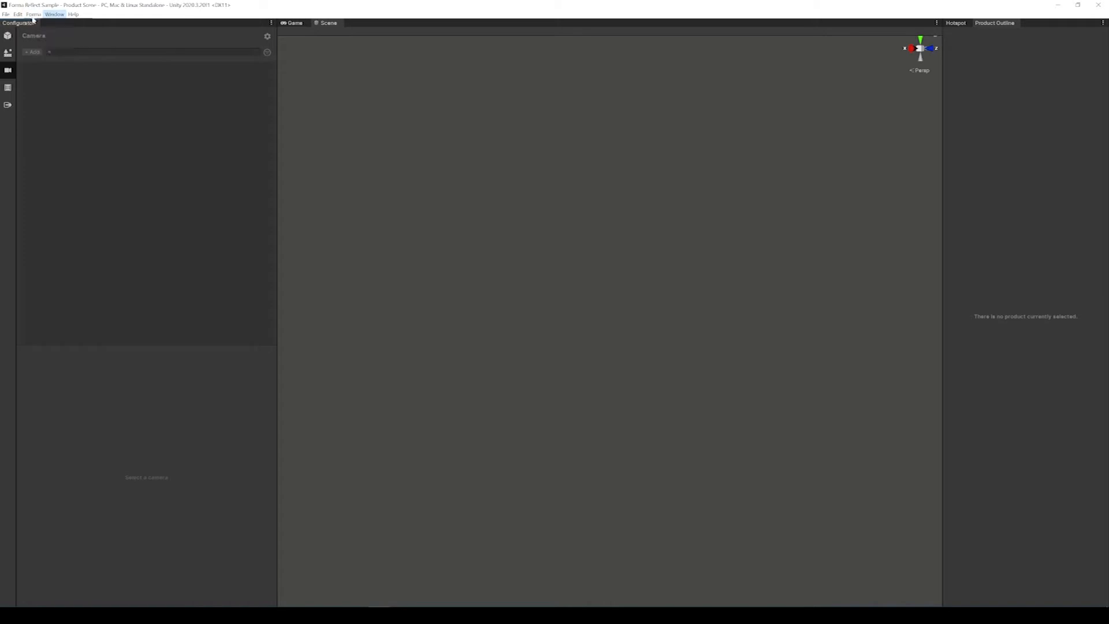
pyautogui.click(54, 33)
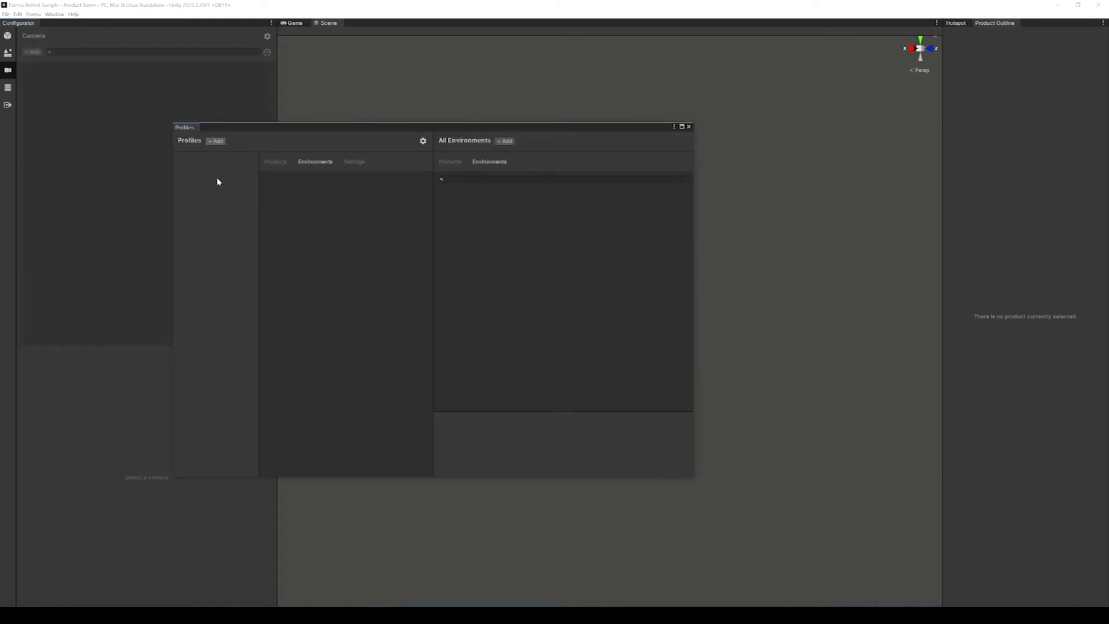
pyautogui.click(219, 141)
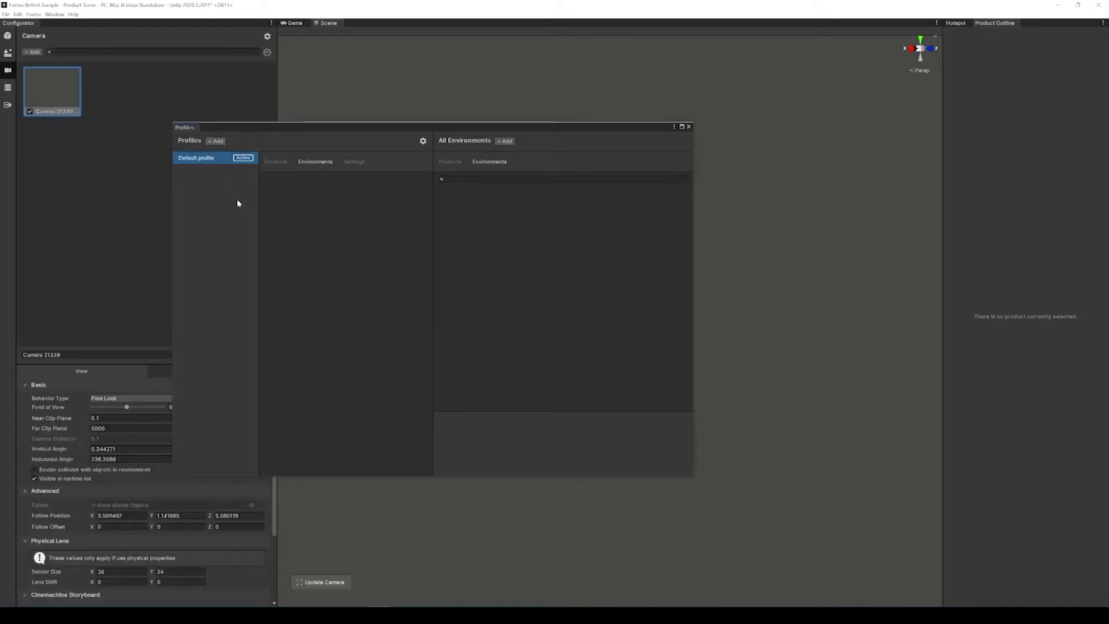
# Add the IndoorsScene scene asset to the list of all environments and select it.
pyautogui.click(505, 140)
pyautogui.click(528, 152)
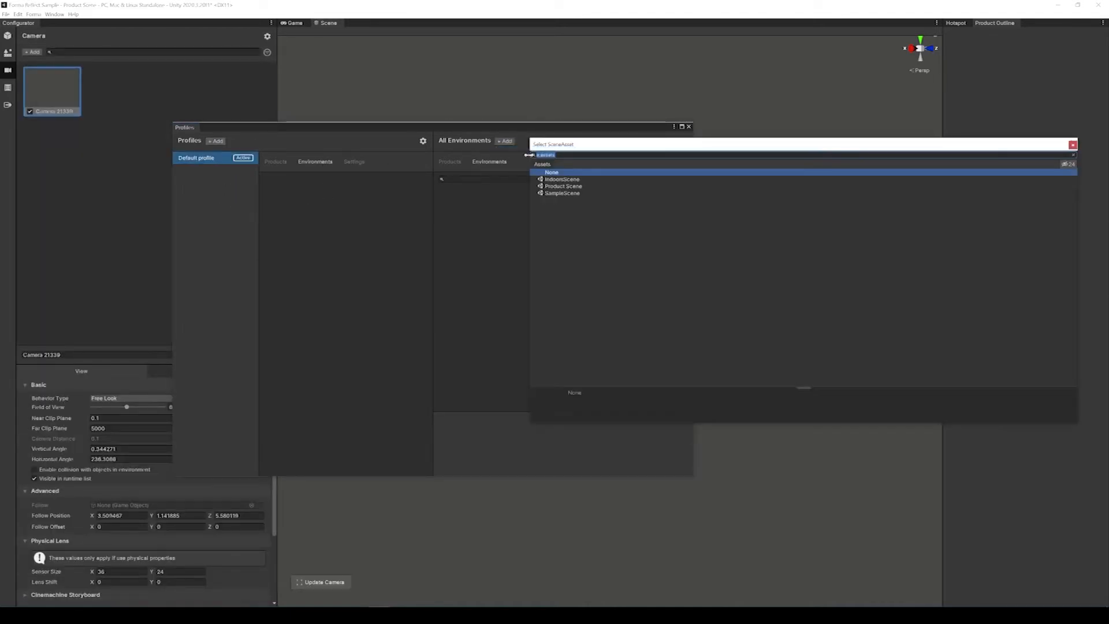
pyautogui.click(563, 180)
pyautogui.doubleClick(574, 180)
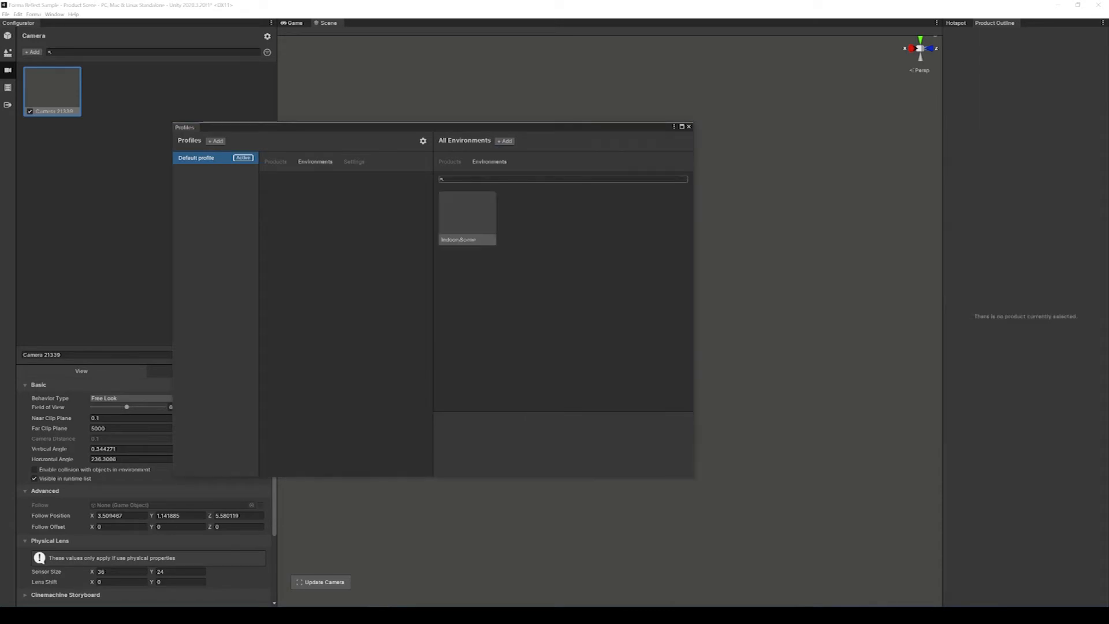
pyautogui.click(478, 220)
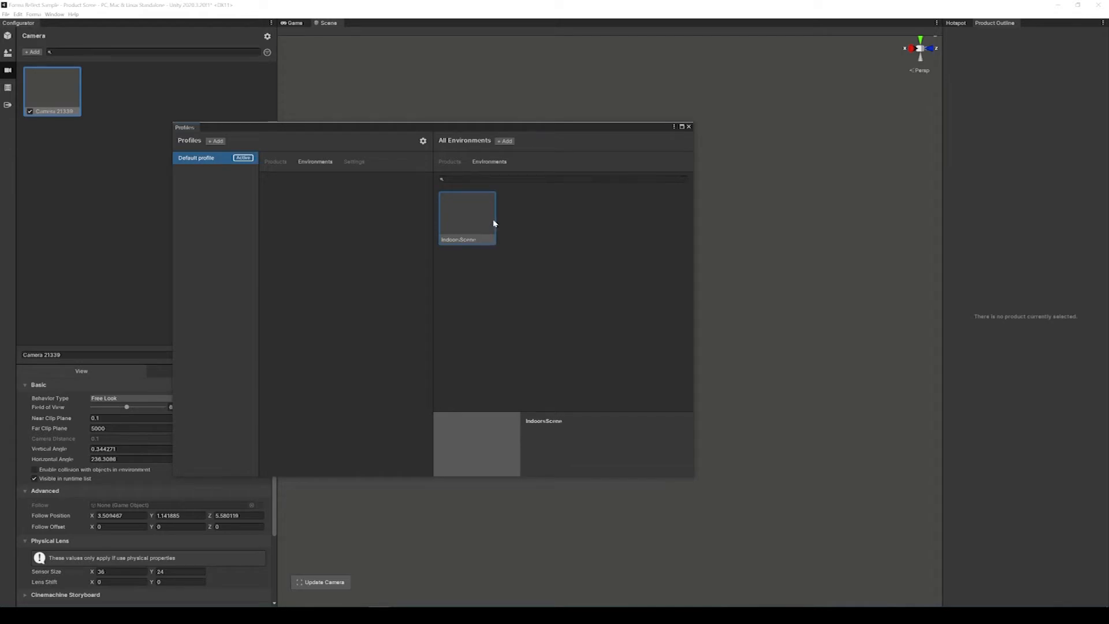
pyautogui.click(500, 141)
pyautogui.click(350, 207)
pyautogui.click(688, 127)
# From the configurator's environments, assign IndoorsScene to the Default profile and close the Profiles window.
pyautogui.click(7, 53)
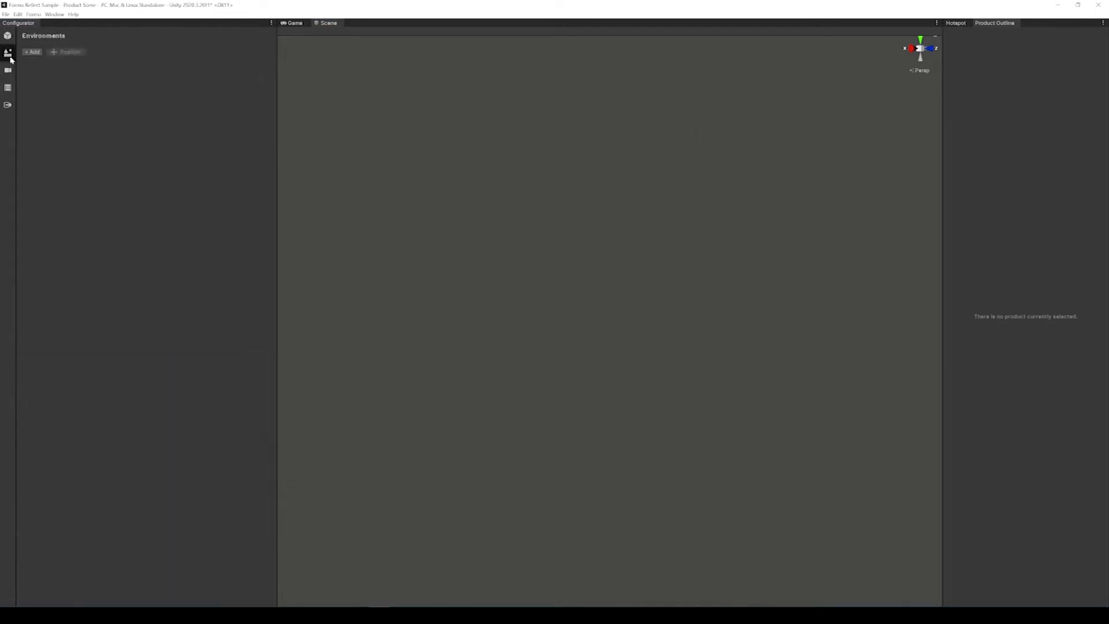
pyautogui.click(37, 53)
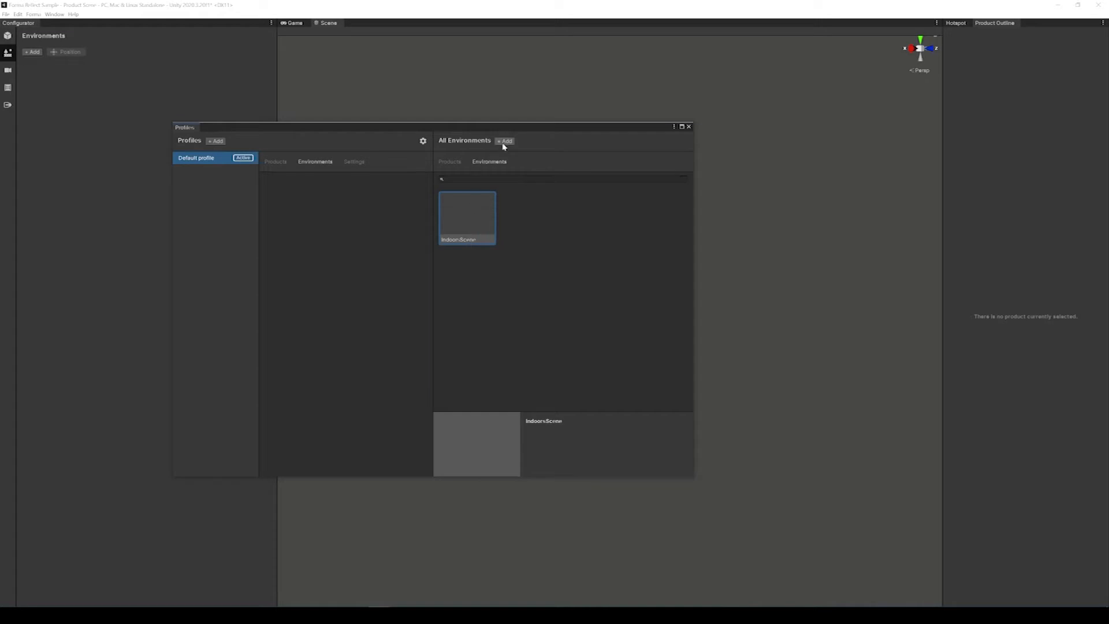
pyautogui.moveTo(443, 220); pyautogui.dragTo(322, 235)
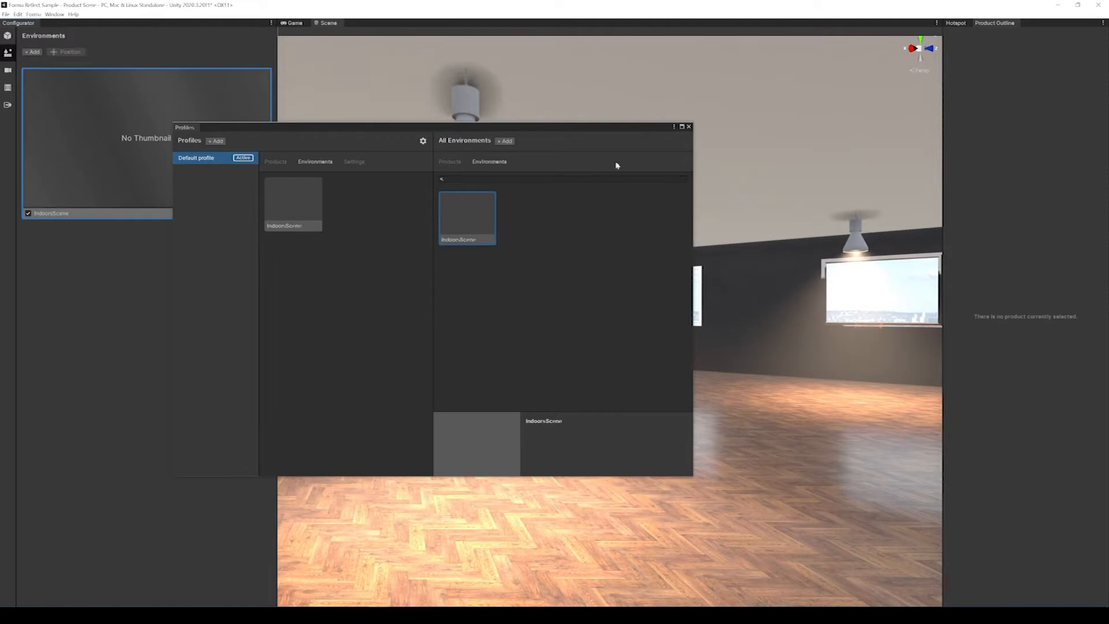
pyautogui.click(688, 127)
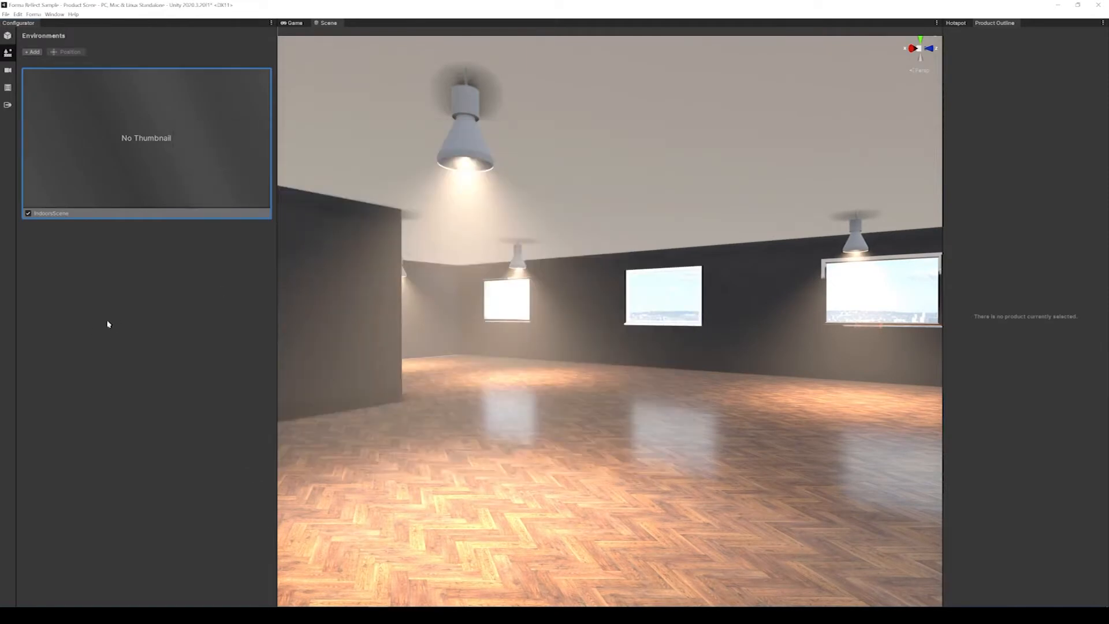
# Narrow the Configurator panel and frame the room's floor, windows and ceiling lamps in the Scene view.
pyautogui.moveTo(463, 195); pyautogui.dragTo(272, 278, button='right')
pyautogui.moveTo(276, 280); pyautogui.dragTo(127, 275)
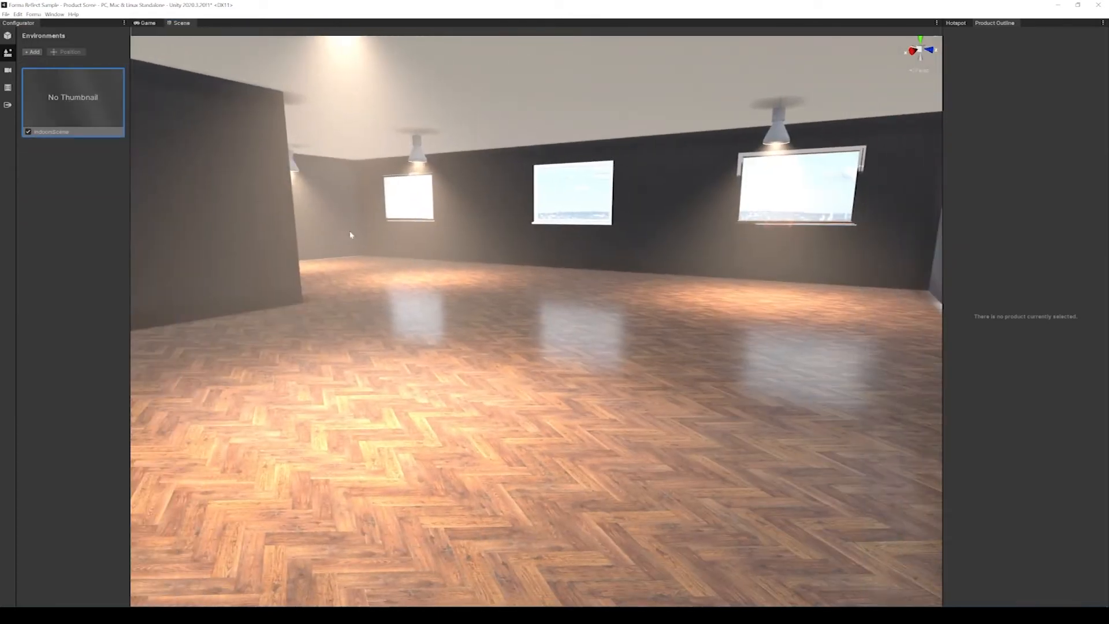
pyautogui.scroll(-3, 350, 235)
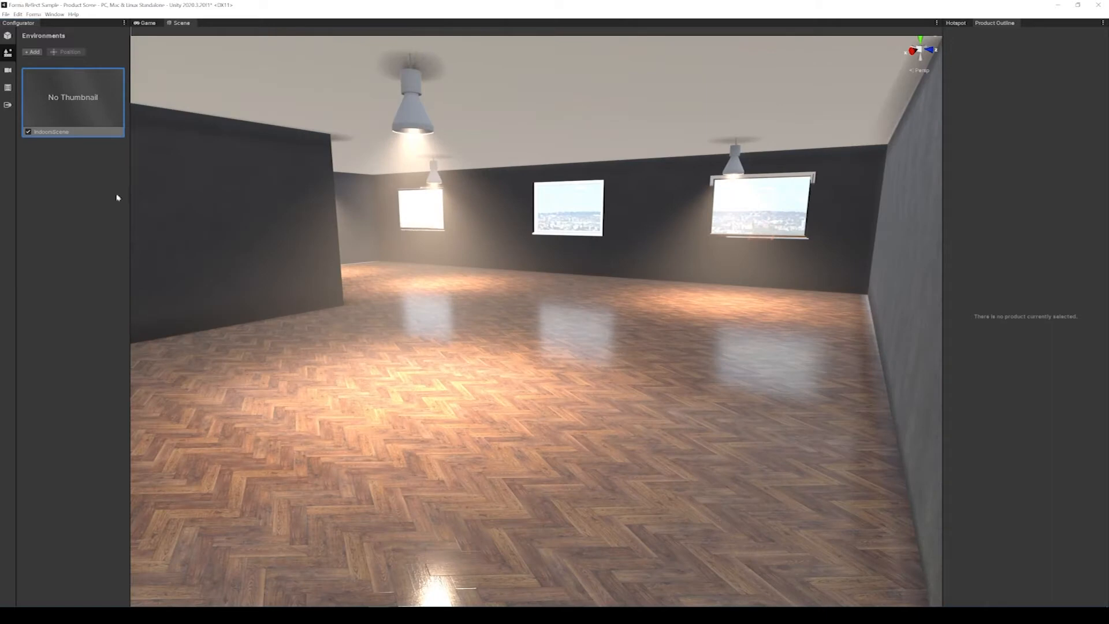
# Look through the configurator's camera settings, rules setup and export section.
pyautogui.click(8, 70)
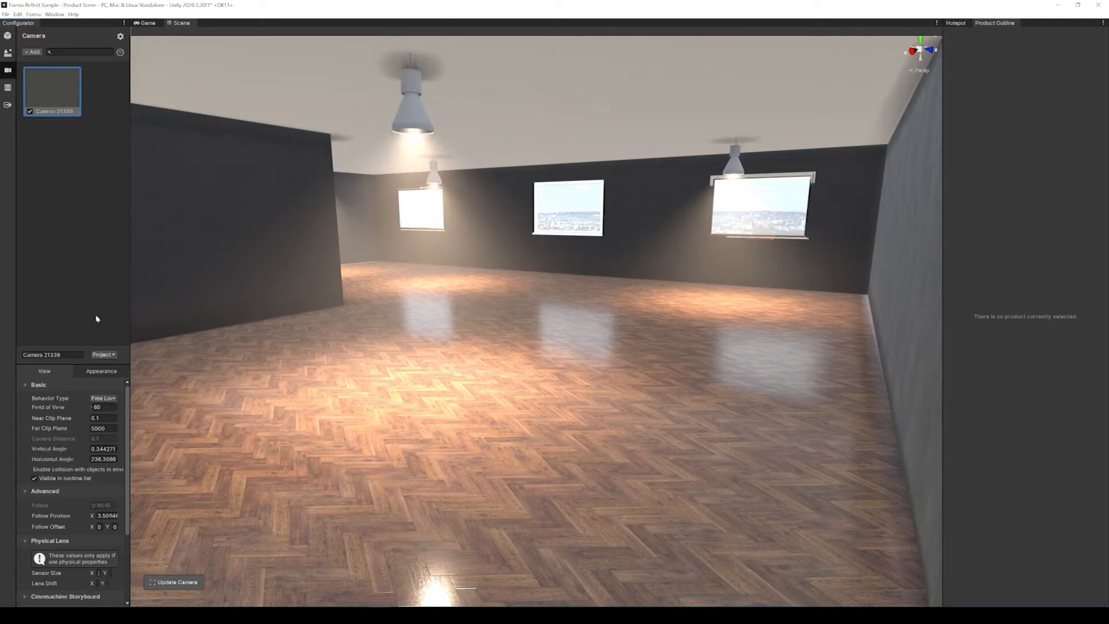
pyautogui.moveTo(130, 308); pyautogui.dragTo(185, 311)
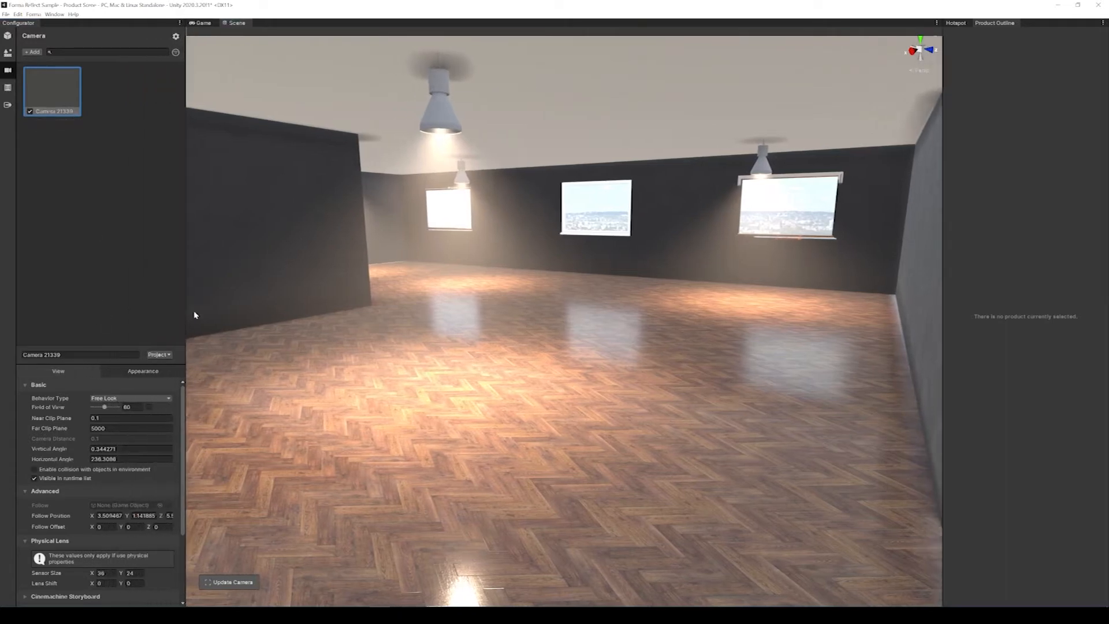
pyautogui.click(8, 87)
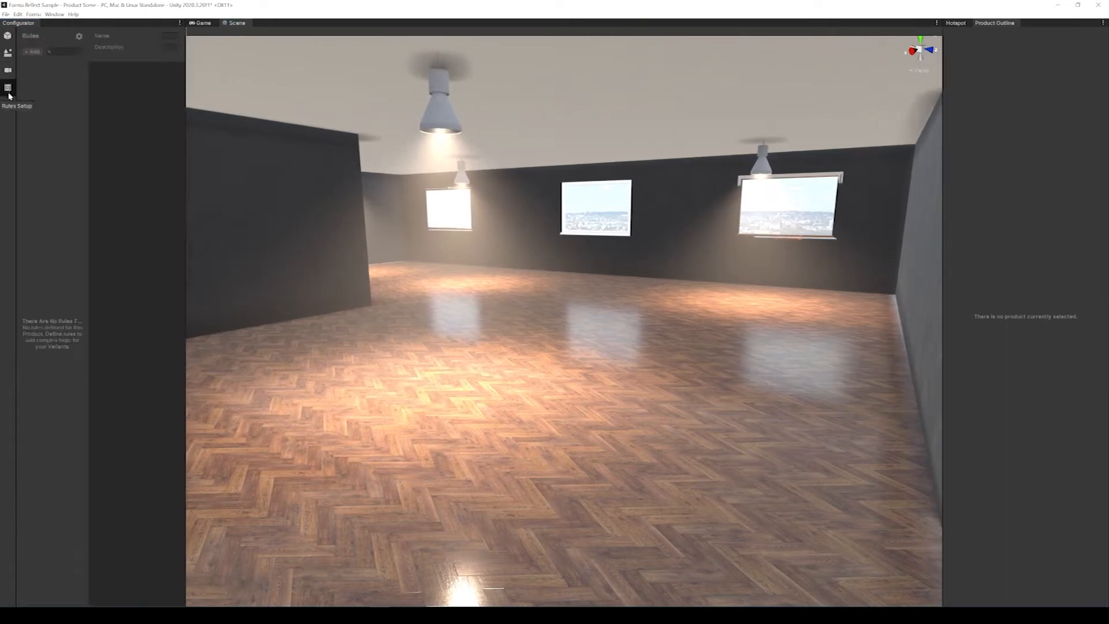
pyautogui.click(7, 105)
pyautogui.click(7, 69)
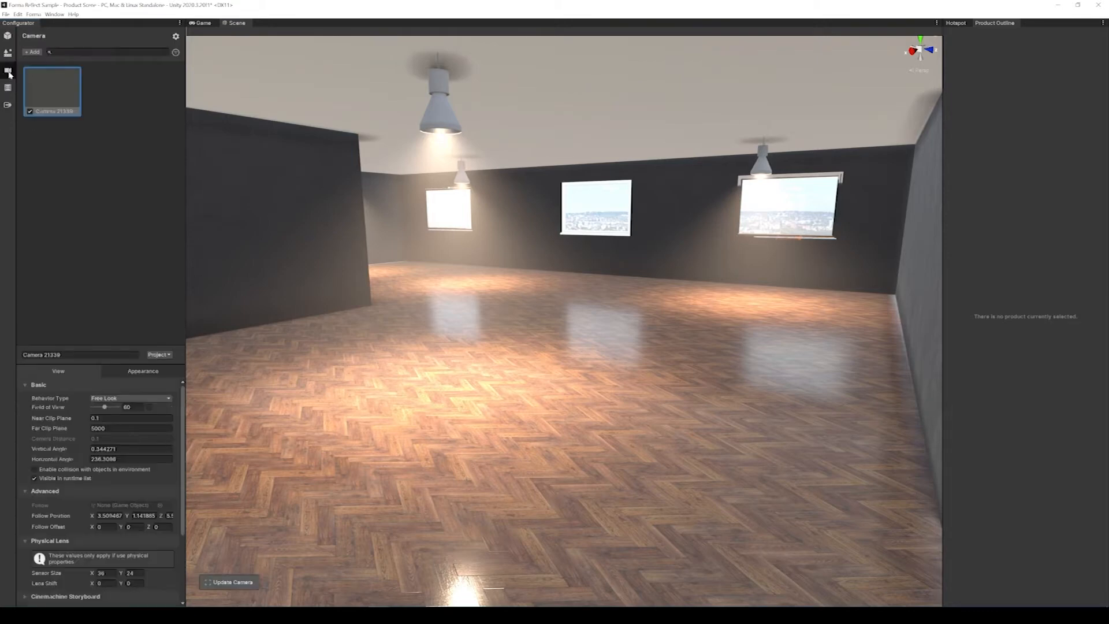
# Refresh the thumbnail of the IndoorsScene environment from the current view.
pyautogui.click(8, 53)
pyautogui.rightClick(84, 127)
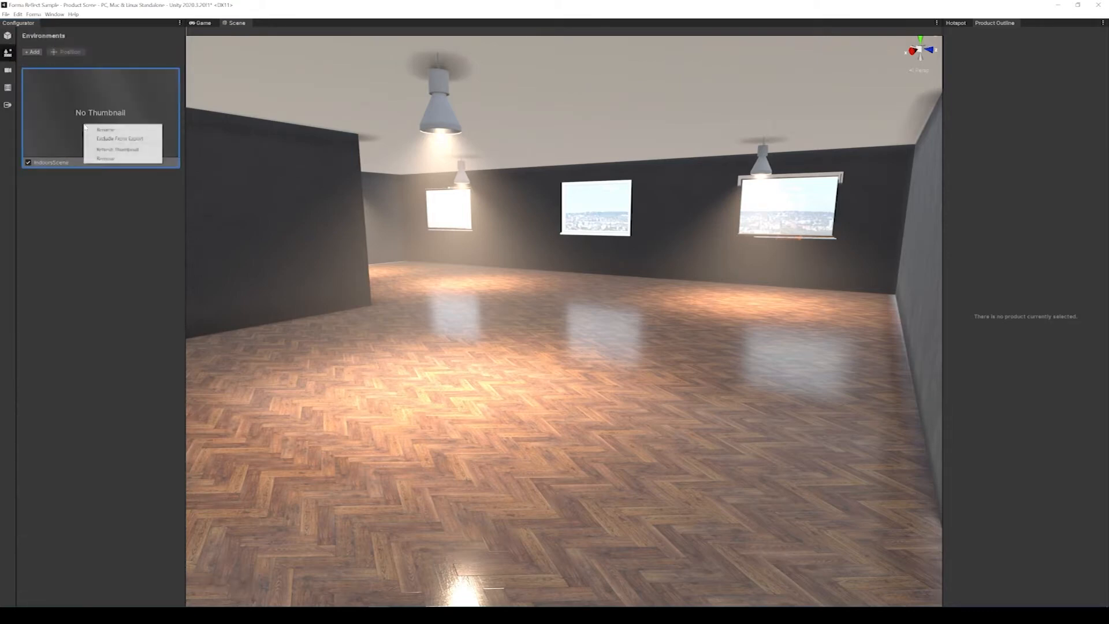
pyautogui.click(140, 151)
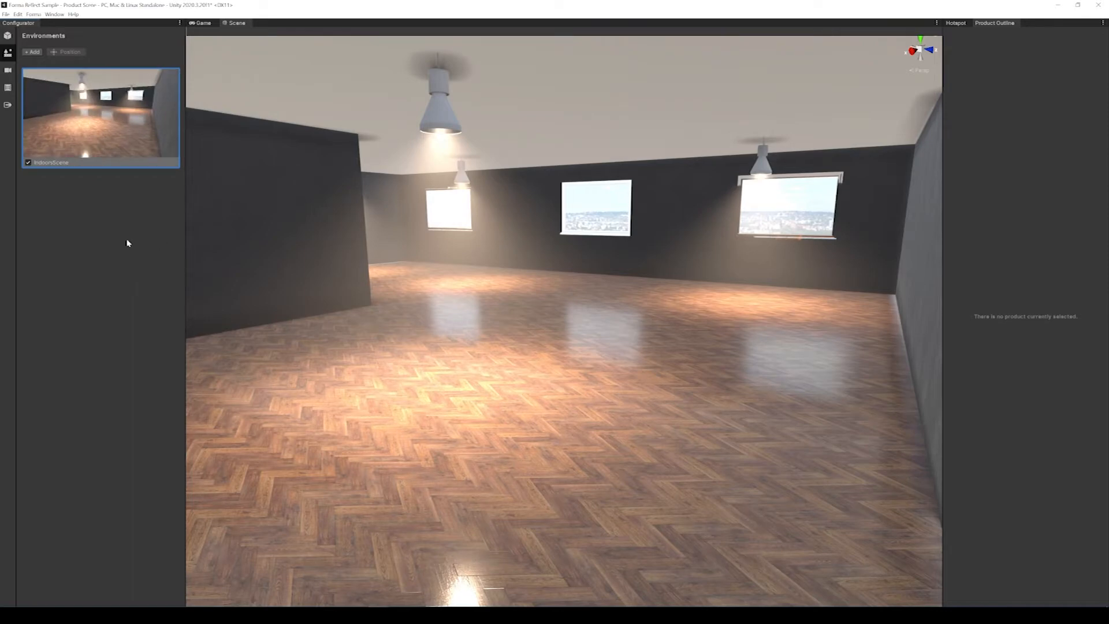
pyautogui.click(9, 38)
pyautogui.click(8, 55)
pyautogui.click(54, 14)
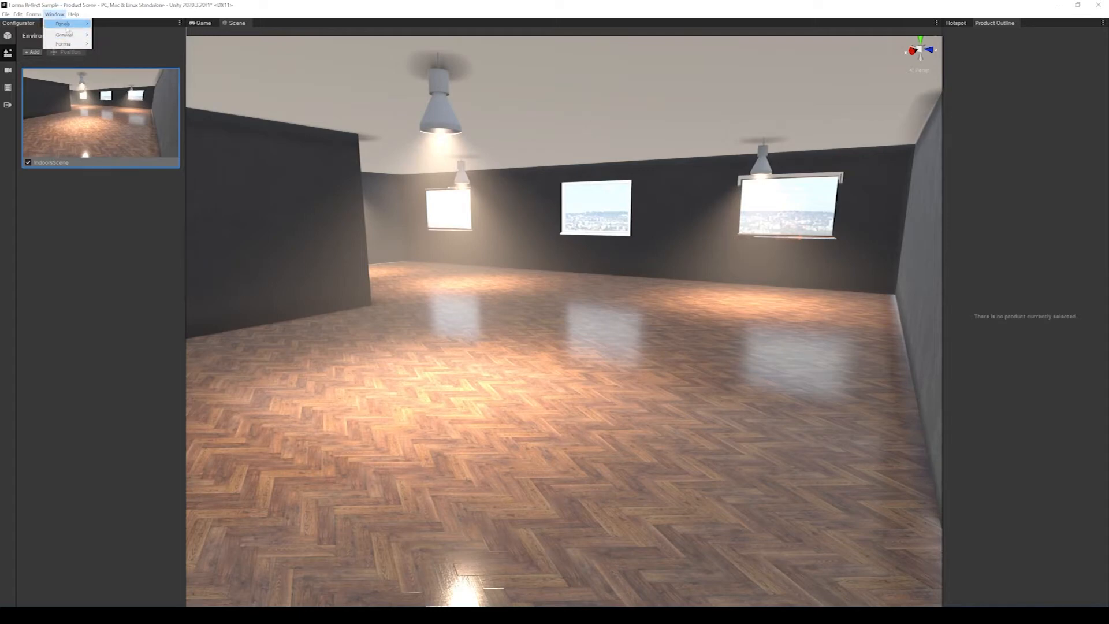
pyautogui.moveTo(67, 44)
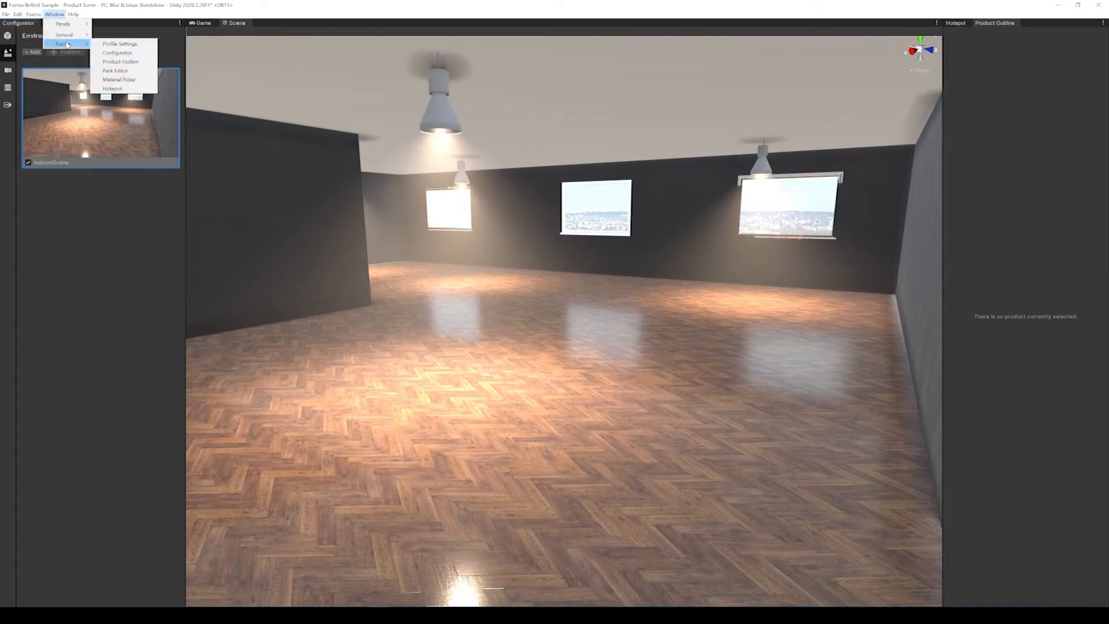
pyautogui.click(100, 230)
# Show the configurator's product section and open Forma's Profile Settings.
pyautogui.click(10, 38)
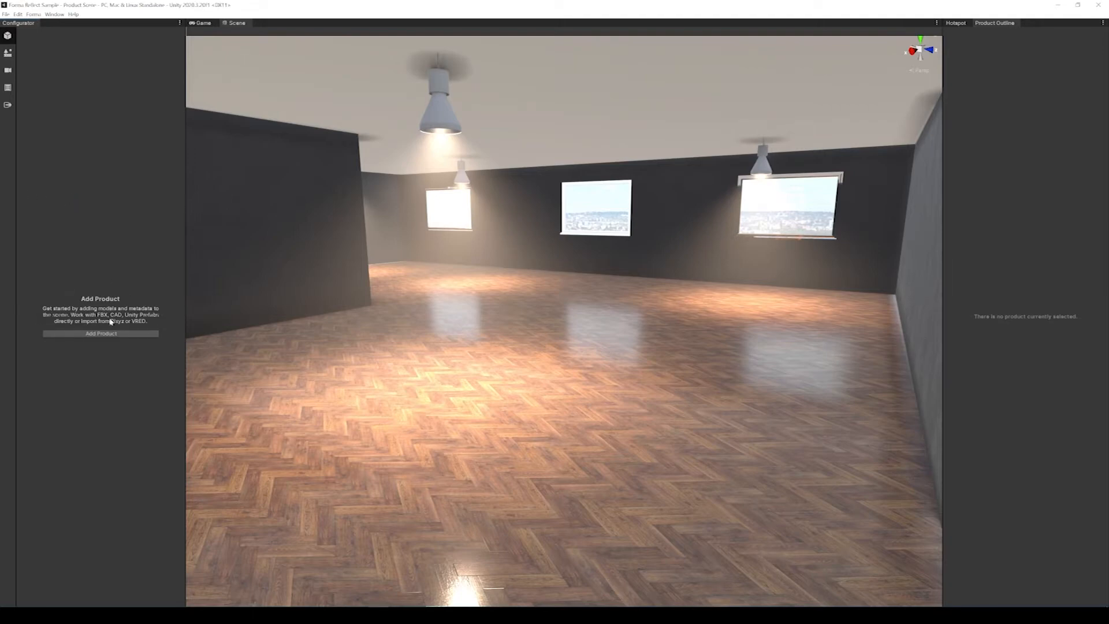
pyautogui.click(54, 13)
pyautogui.moveTo(79, 39)
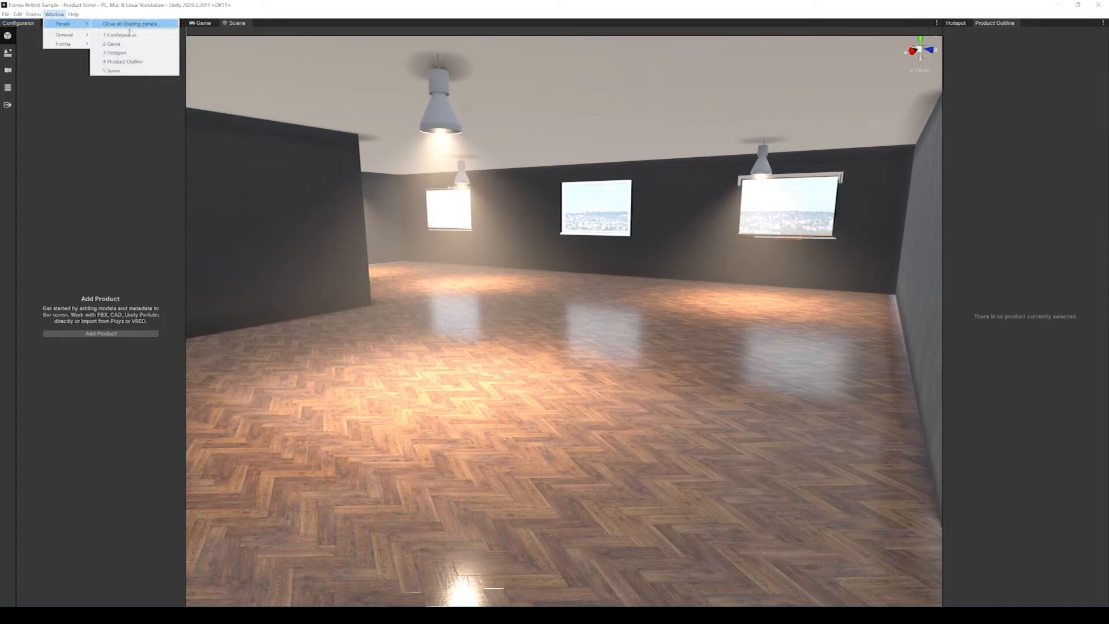
pyautogui.click(112, 44)
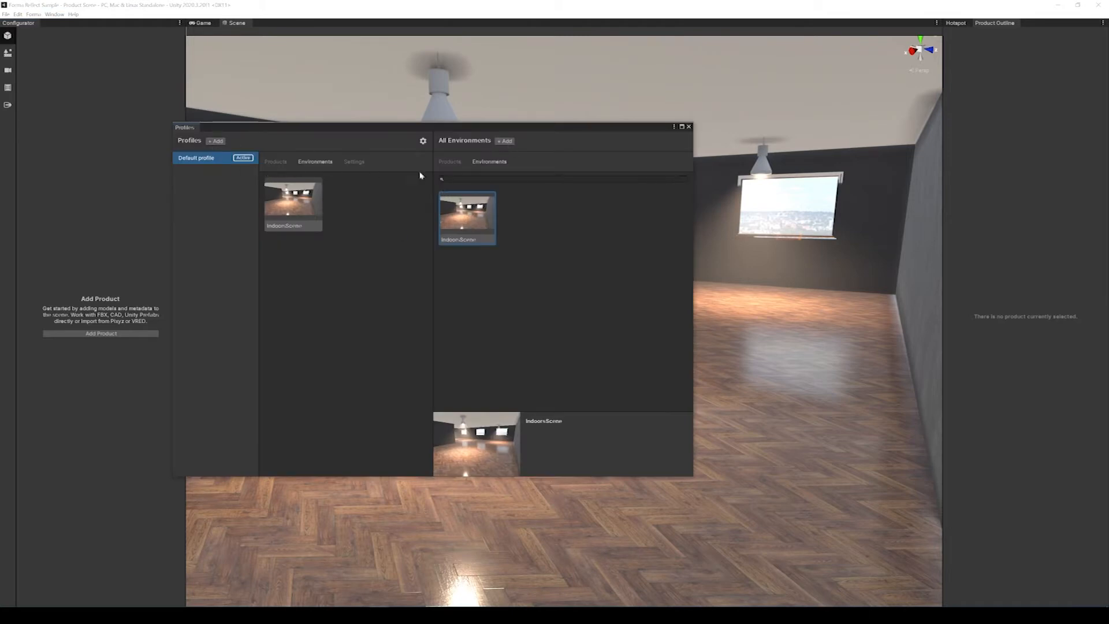
# Add the Office Product prefab from the Unity project as a product of the Default profile and close the Profiles window.
pyautogui.click(450, 162)
pyautogui.click(491, 141)
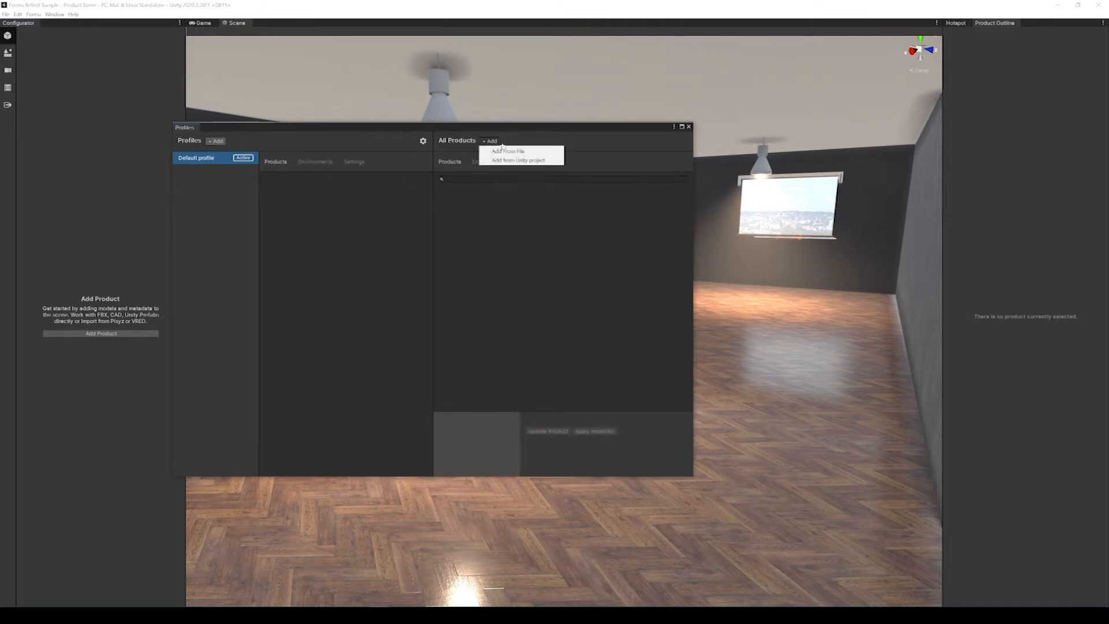
pyautogui.click(518, 160)
pyautogui.click(559, 189)
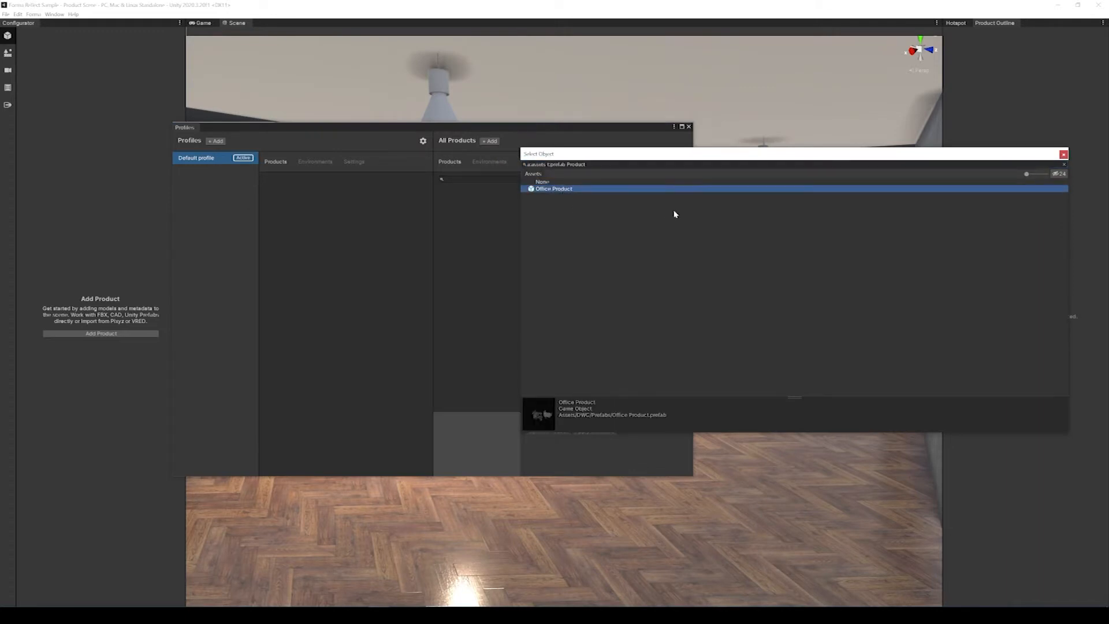
pyautogui.moveTo(797, 396); pyautogui.dragTo(816, 243)
pyautogui.moveTo(634, 365)
pyautogui.mouseDown()
pyautogui.moveTo(579, 388)
pyautogui.moveTo(690, 310)
pyautogui.moveTo(782, 347)
pyautogui.moveTo(646, 383)
pyautogui.moveTo(630, 365)
pyautogui.mouseUp()
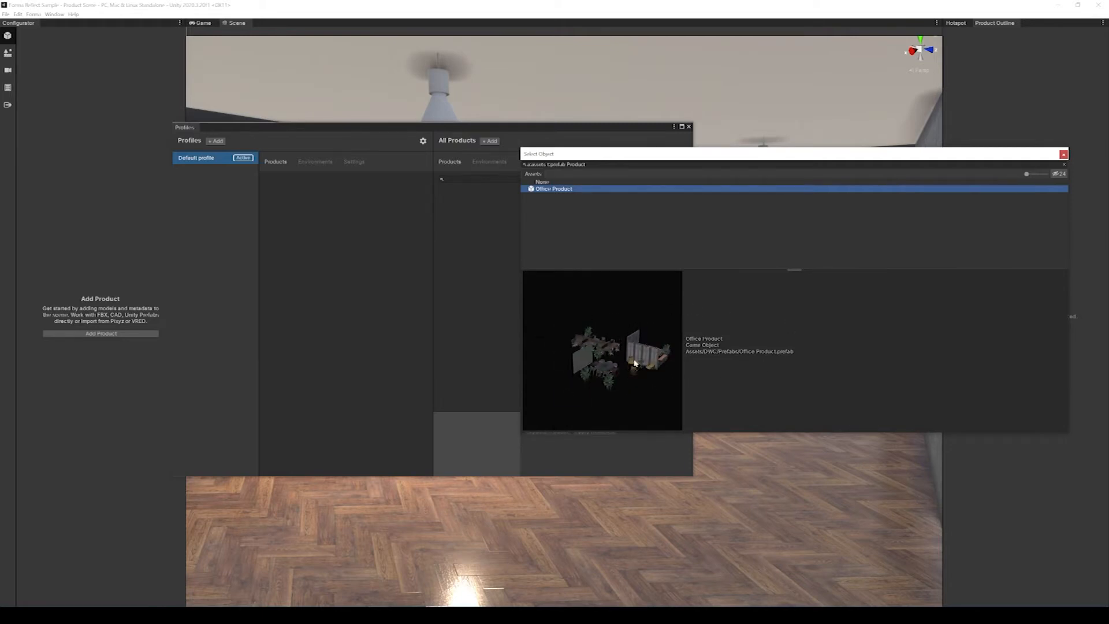
pyautogui.click(1062, 155)
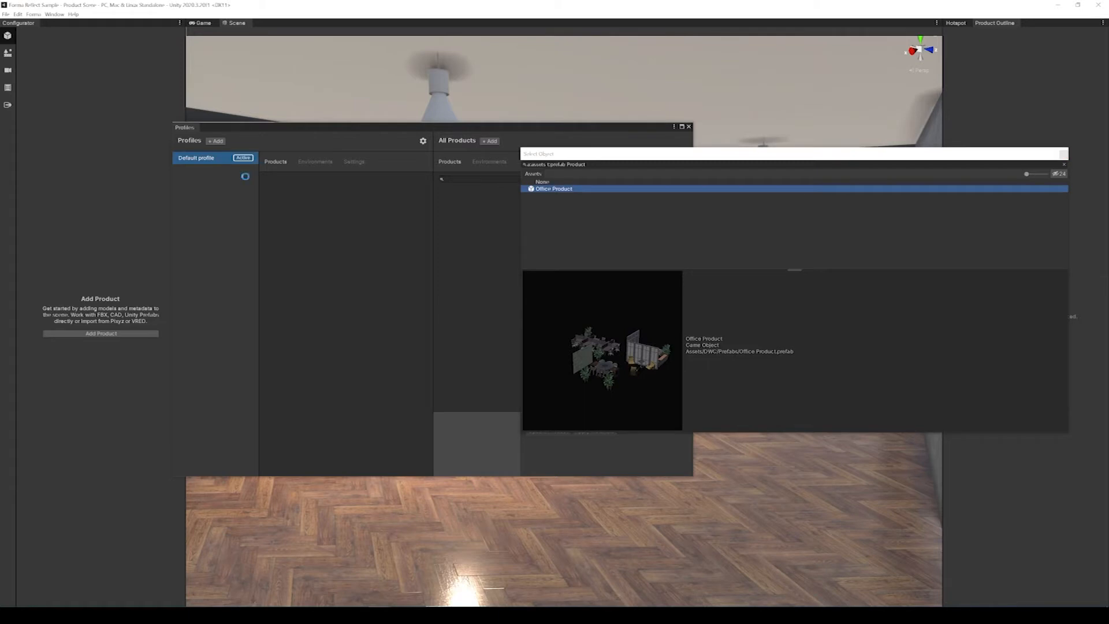
pyautogui.click(1061, 155)
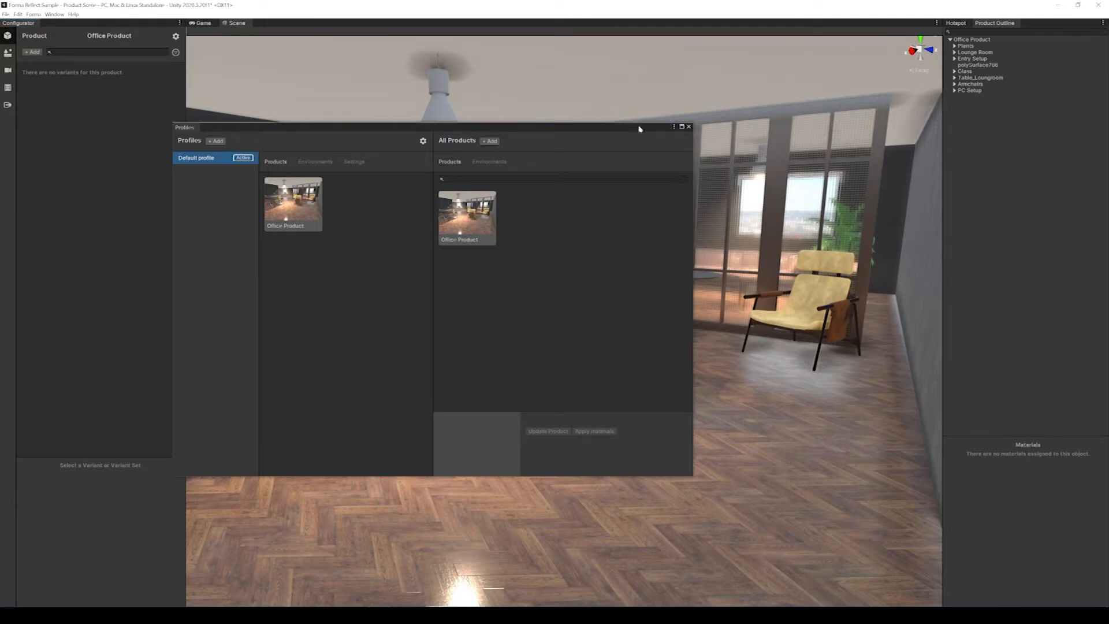
pyautogui.click(688, 126)
# Return to the full Unity editor layout and open the Office Product prefab from Assets/DWC/Prefabs for editing.
pyautogui.click(56, 14)
pyautogui.click(58, 24)
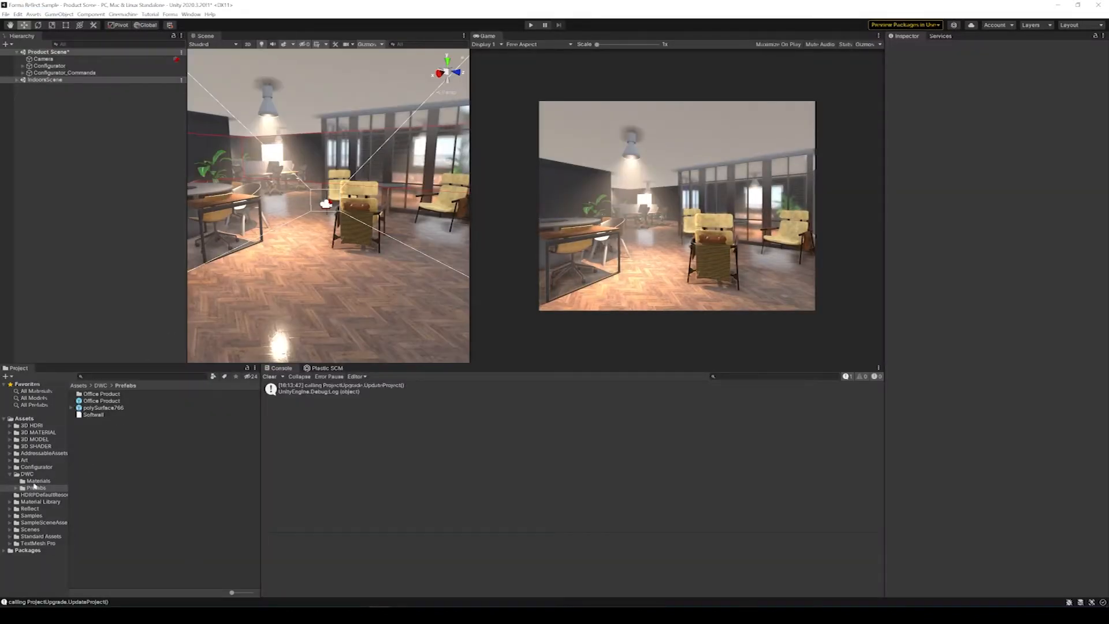
pyautogui.doubleClick(102, 401)
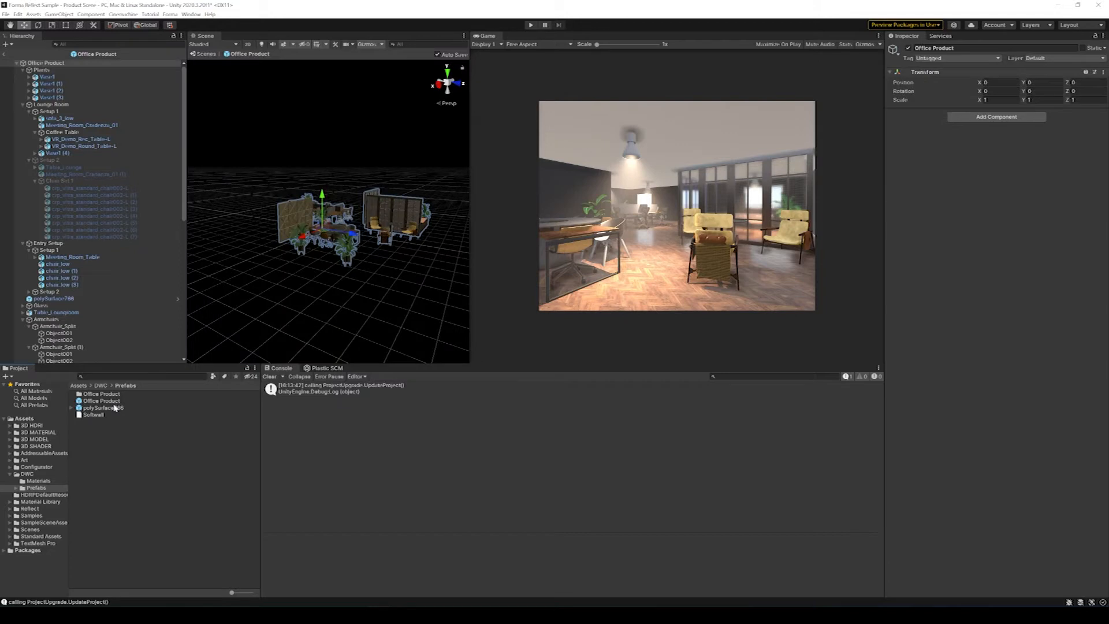
# Examine the furniture in the Office Product prefab, focusing on the Lounge Room group.
pyautogui.click(363, 247)
pyautogui.scroll(8, 365, 247)
pyautogui.moveTo(366, 249); pyautogui.dragTo(350, 313, button='middle')
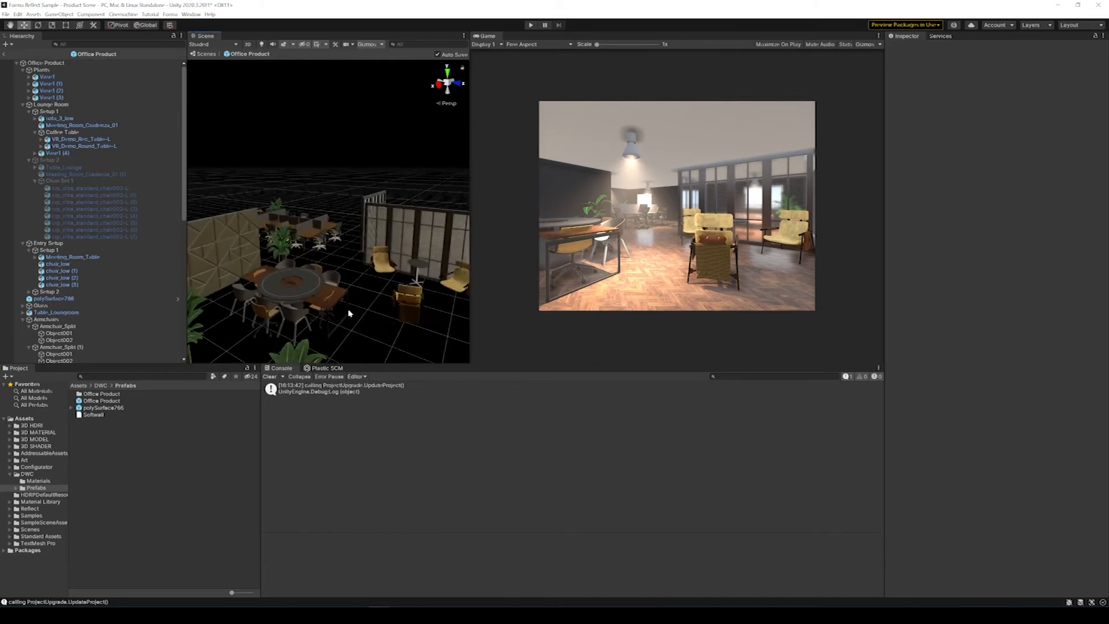
pyautogui.doubleClick(18, 106)
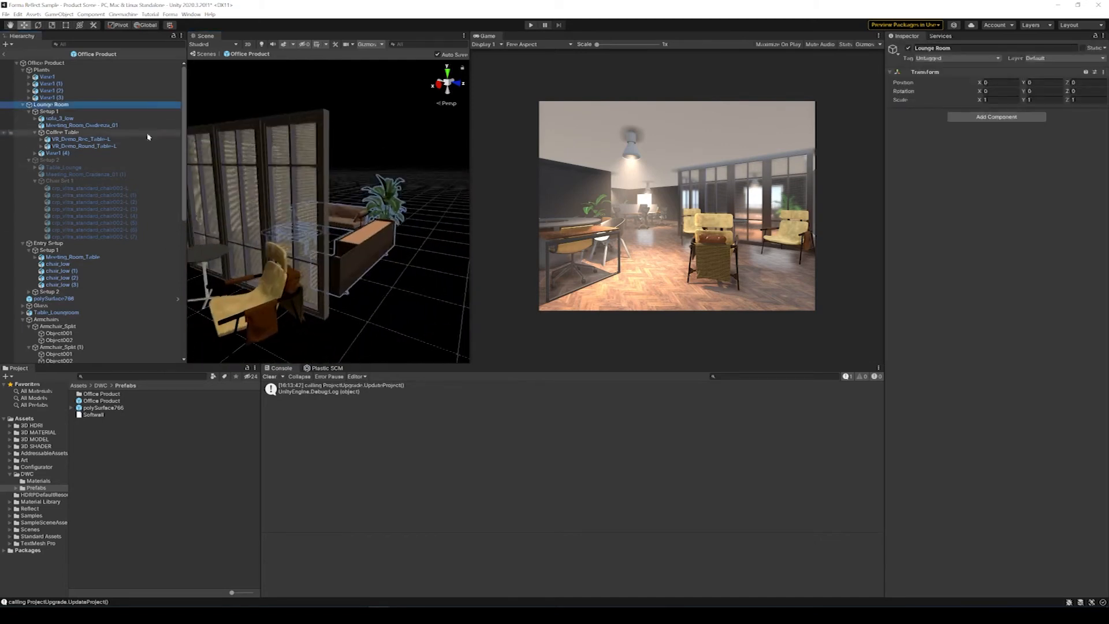
pyautogui.moveTo(344, 213); pyautogui.dragTo(430, 252, button='right')
pyautogui.press('w')
pyautogui.press('s')
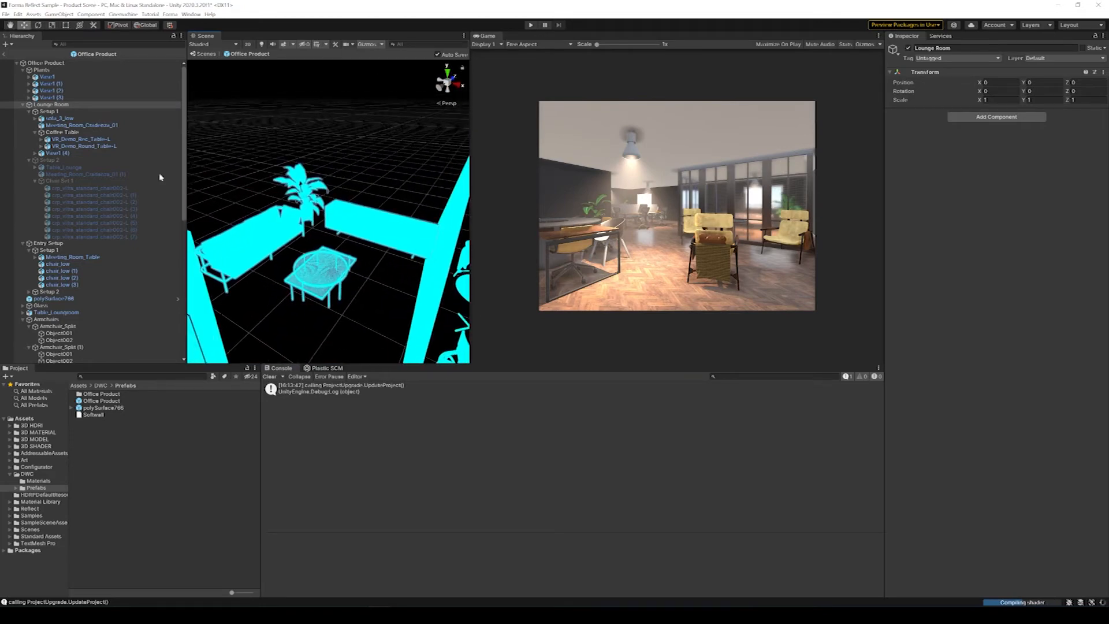
# Collapse Setup 1 and Setup 2 under Lounge Room in the prefab hierarchy.
pyautogui.click(29, 160)
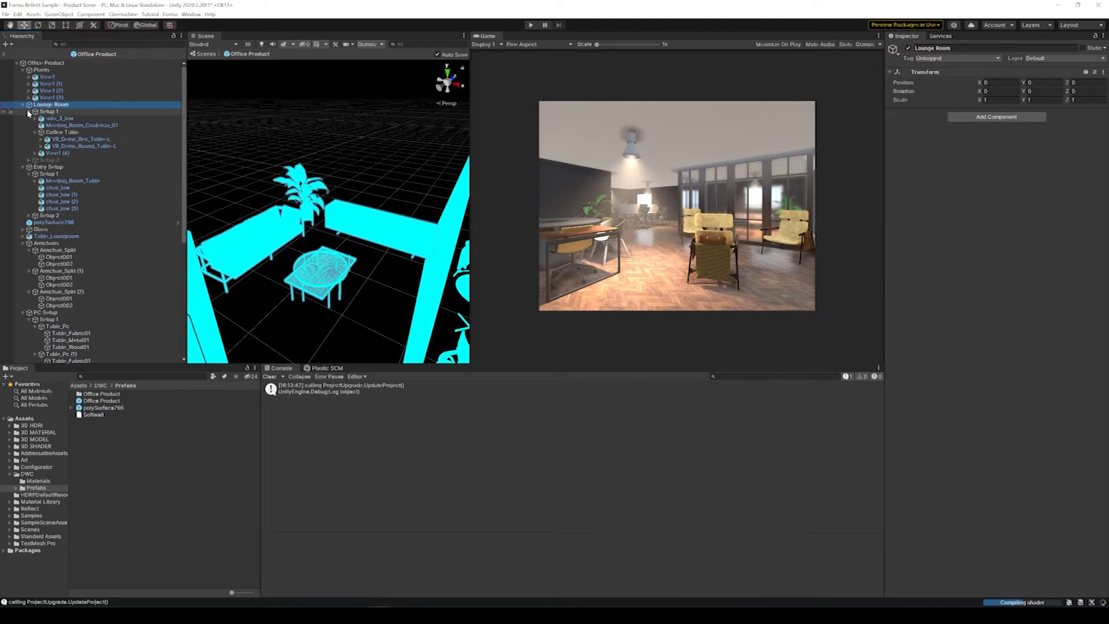
pyautogui.click(29, 111)
pyautogui.click(50, 119)
# Switch the Lounge Room from Setup 1 to Setup 2 by toggling their active states, and back to Setup 1.
pyautogui.click(51, 112)
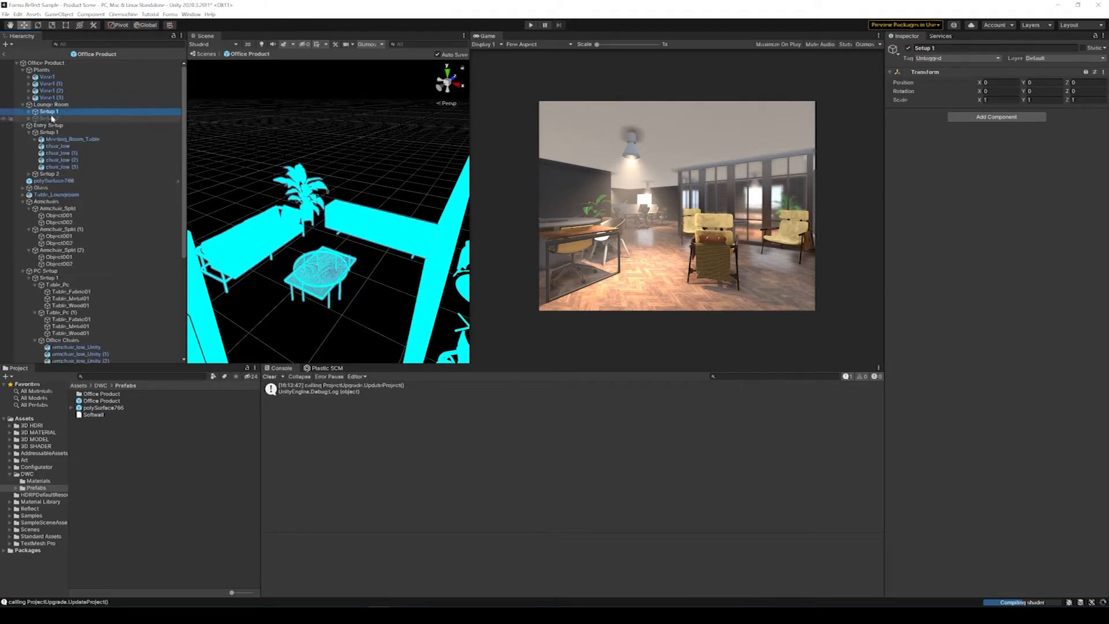
pyautogui.click(908, 51)
pyautogui.click(49, 119)
pyautogui.click(909, 49)
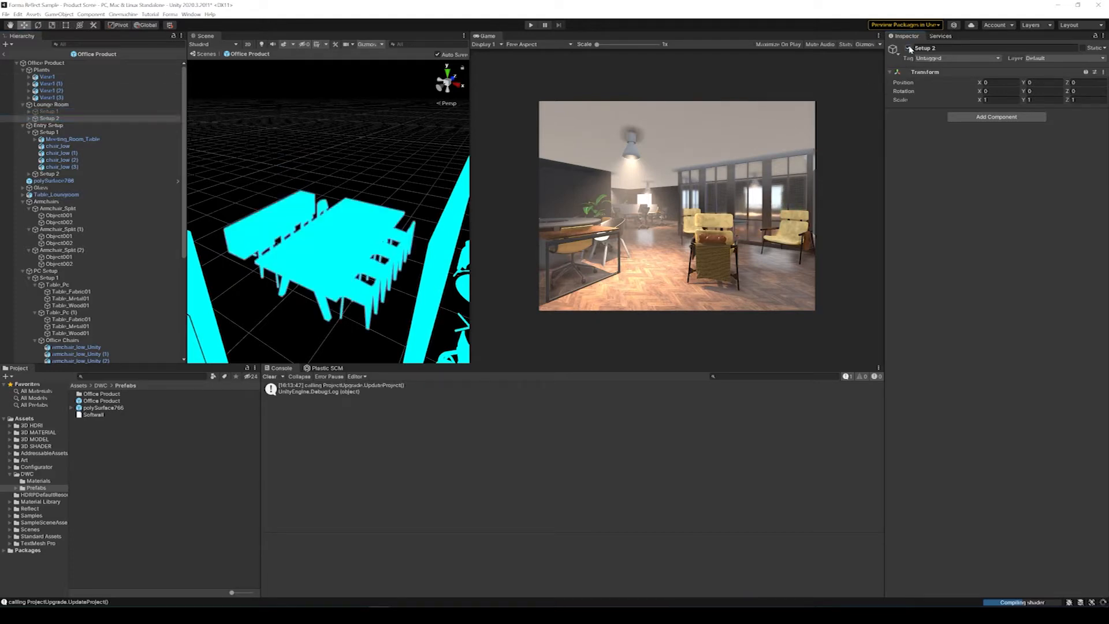
pyautogui.click(908, 49)
pyautogui.click(47, 111)
pyautogui.click(907, 48)
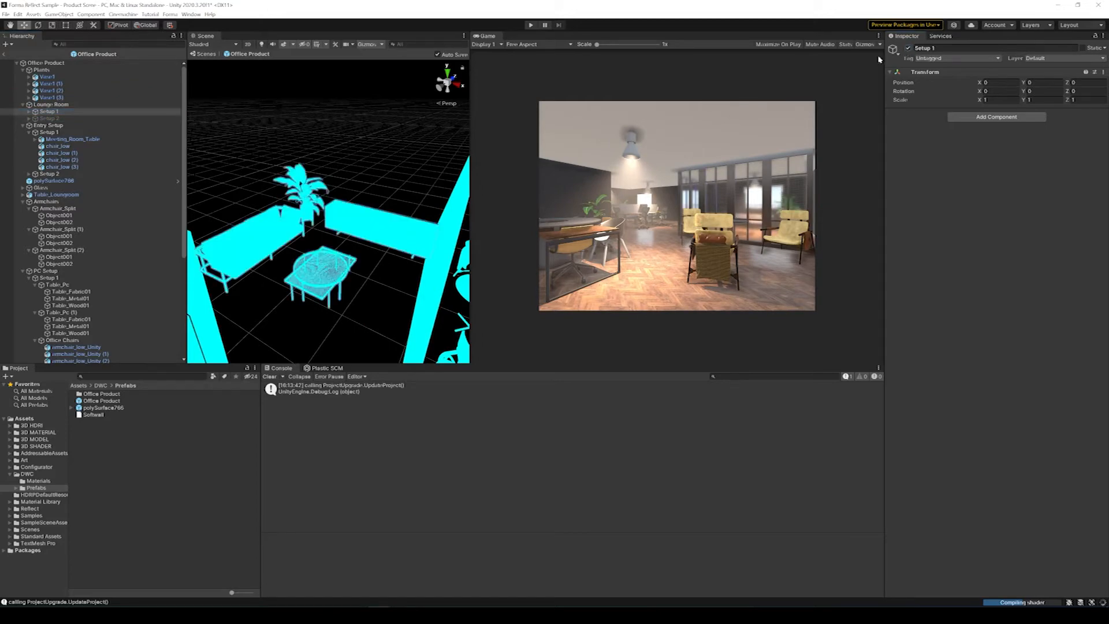
# Frame the office desks and collapse the Lounge Room, Entry Setup and Armchairs groups and both setups under PC Setup.
pyautogui.click(348, 124)
pyautogui.moveTo(344, 122); pyautogui.dragTo(231, 128, button='right')
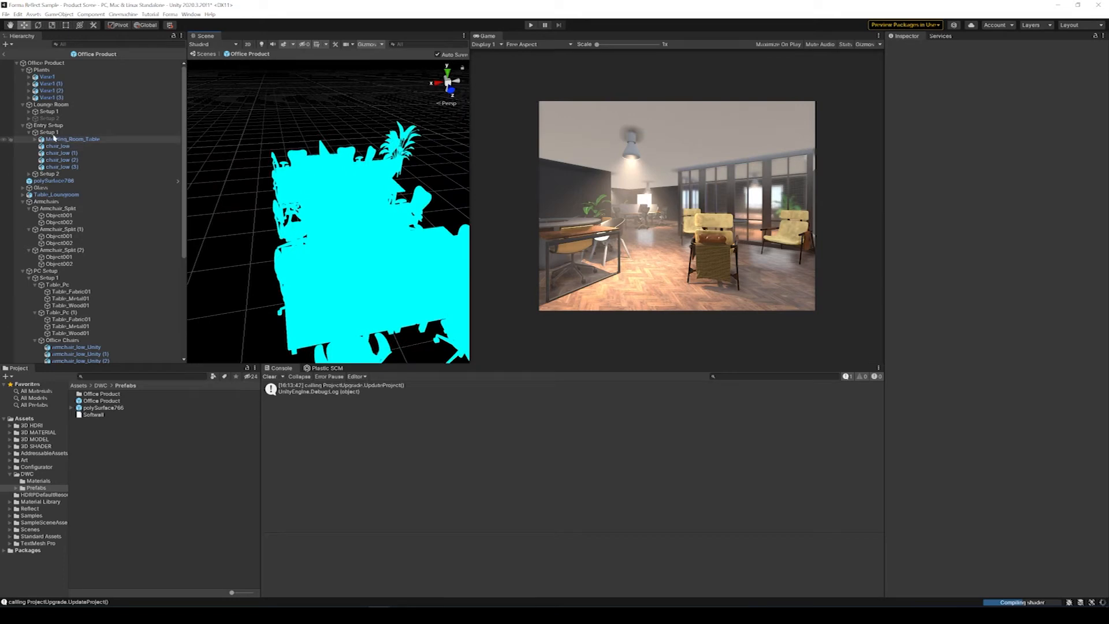
pyautogui.click(23, 105)
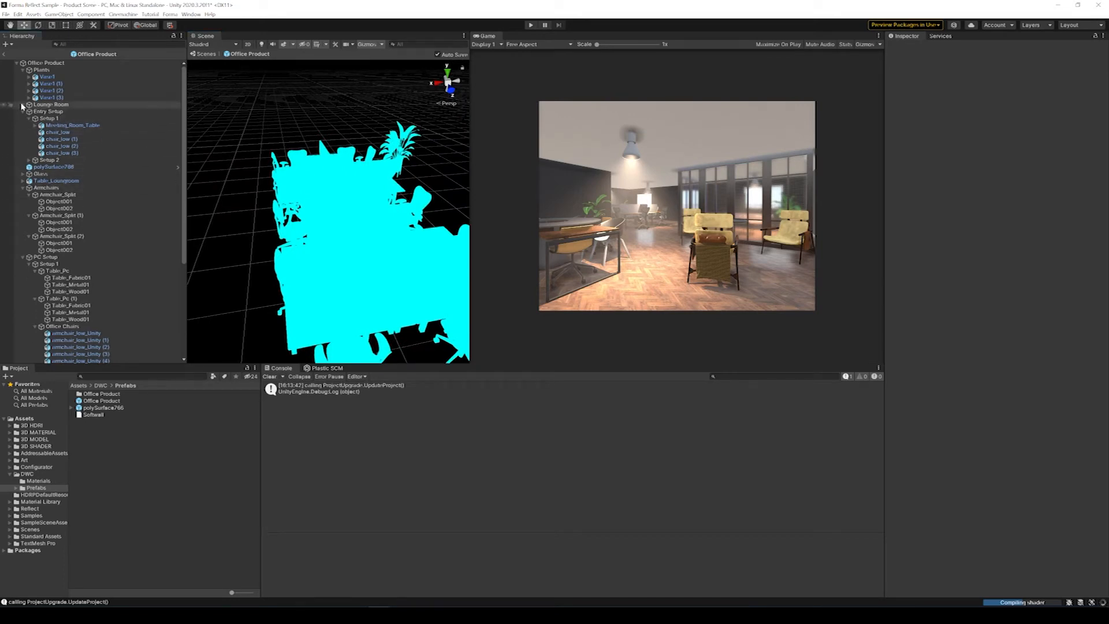
pyautogui.click(23, 111)
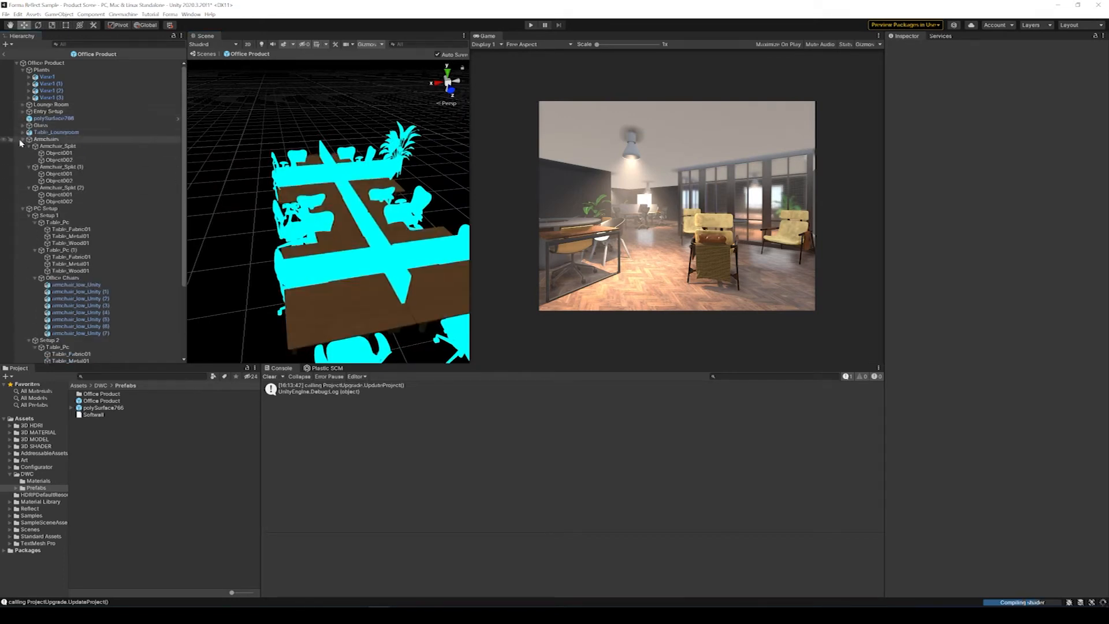
pyautogui.click(23, 139)
pyautogui.click(24, 153)
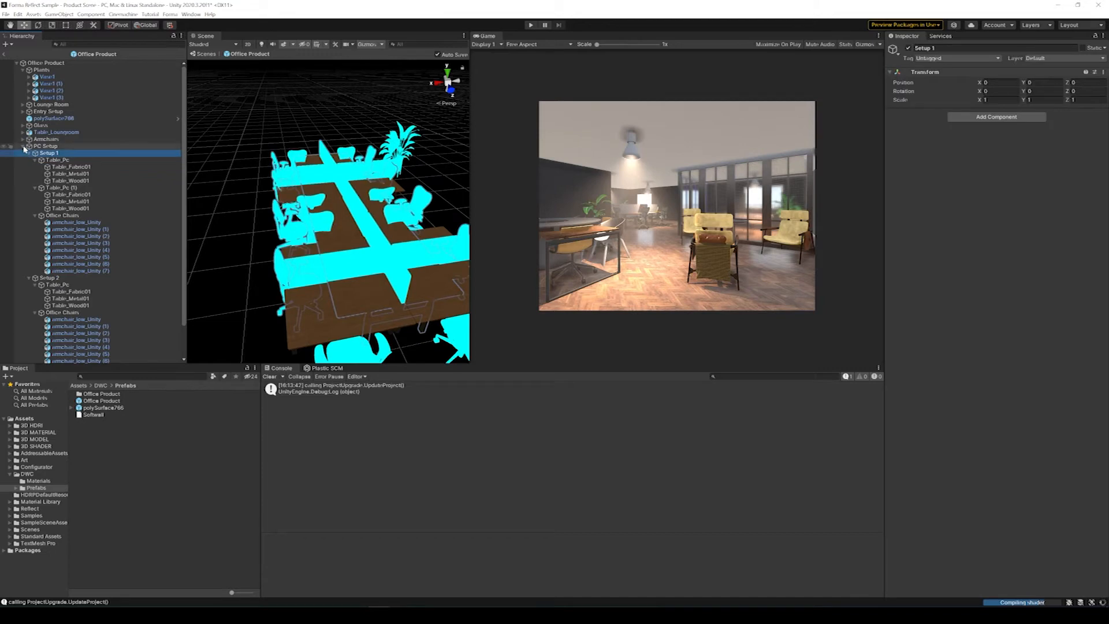
pyautogui.click(28, 153)
pyautogui.click(30, 161)
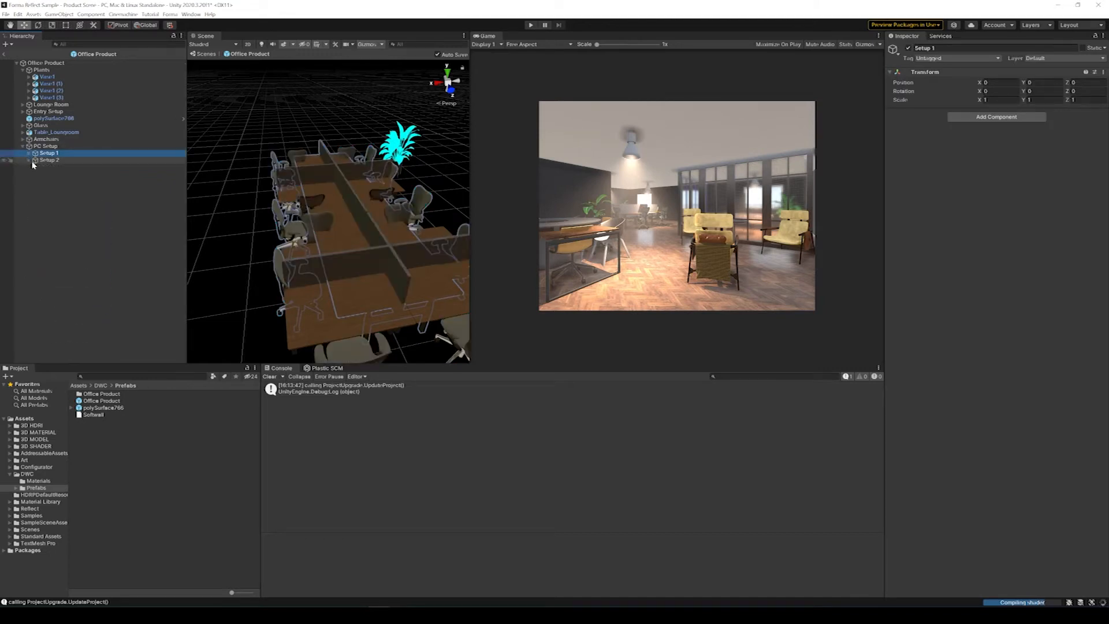
# Under PC Setup, toggle Setup 1 off and on to compare the desk layouts, and deactivate Setup 2.
pyautogui.click(51, 161)
pyautogui.click(57, 155)
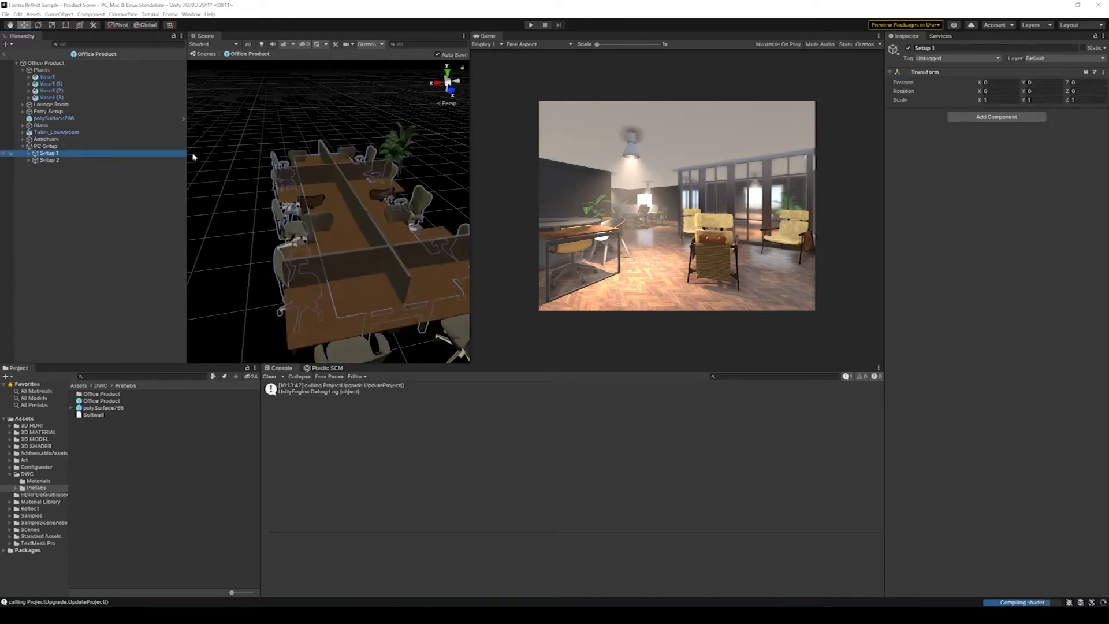
pyautogui.click(907, 48)
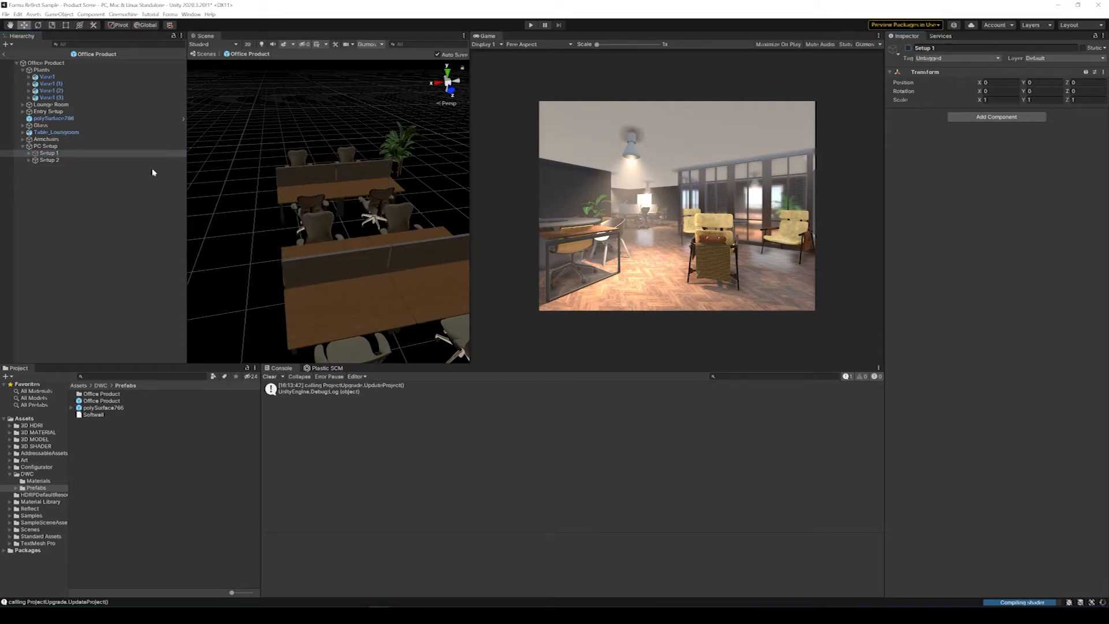
pyautogui.click(115, 161)
pyautogui.click(908, 49)
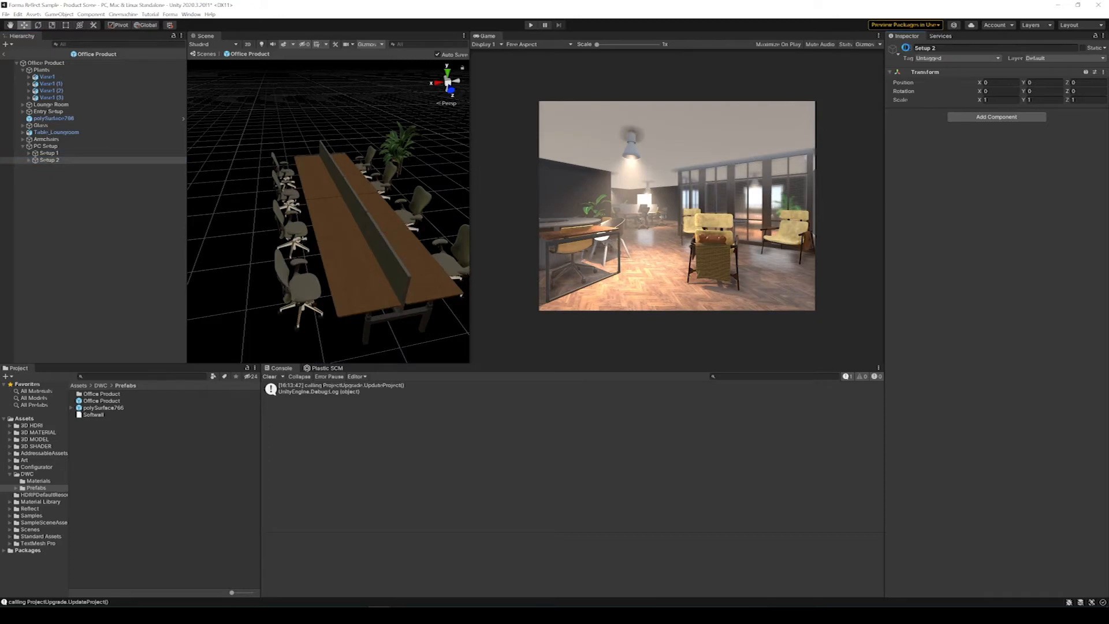
# Reactivate Setup 2 under PC Setup, leave the Office Product prefab and save the Product Scene.
pyautogui.click(908, 49)
pyautogui.click(70, 227)
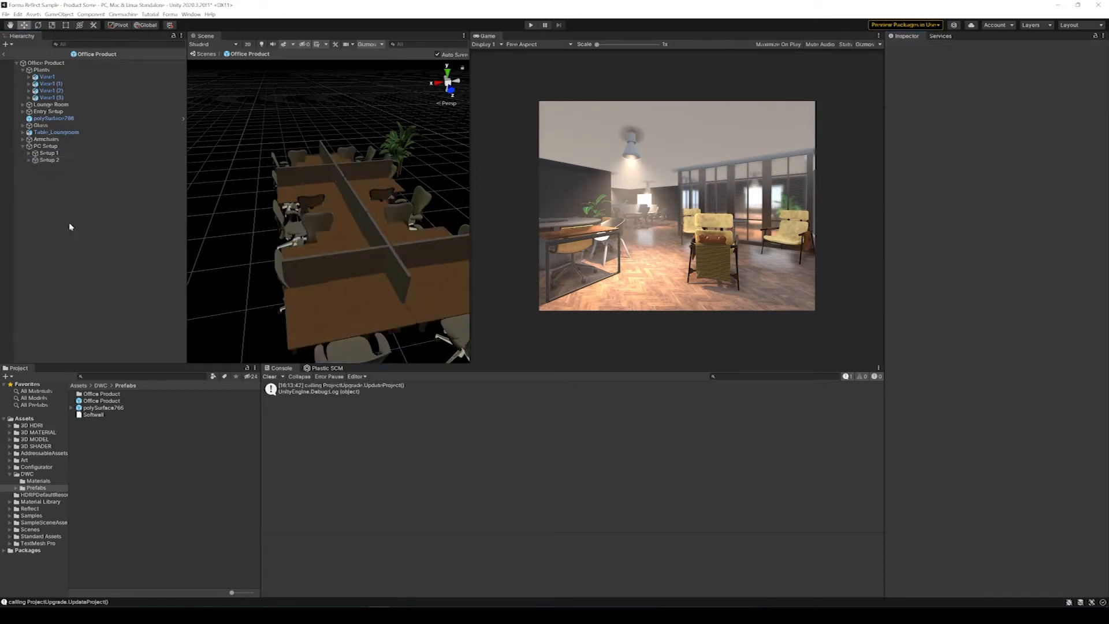
pyautogui.click(4, 55)
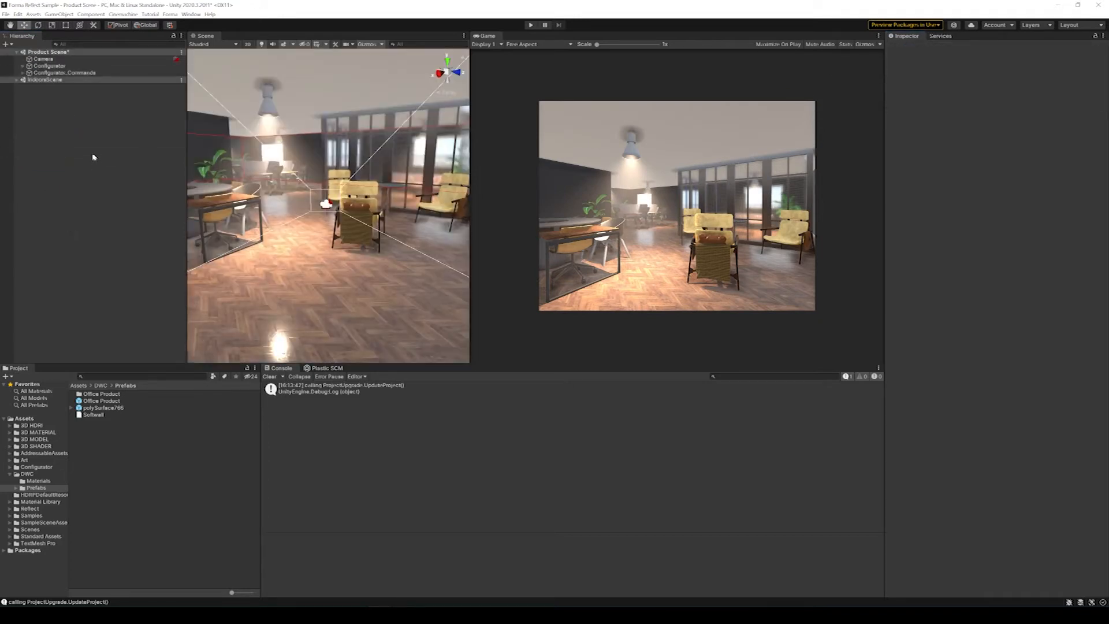
pyautogui.hotkey('ctrl', 's')
# Switch to the Forma configurator workspace and display its list of cameras.
pyautogui.click(170, 14)
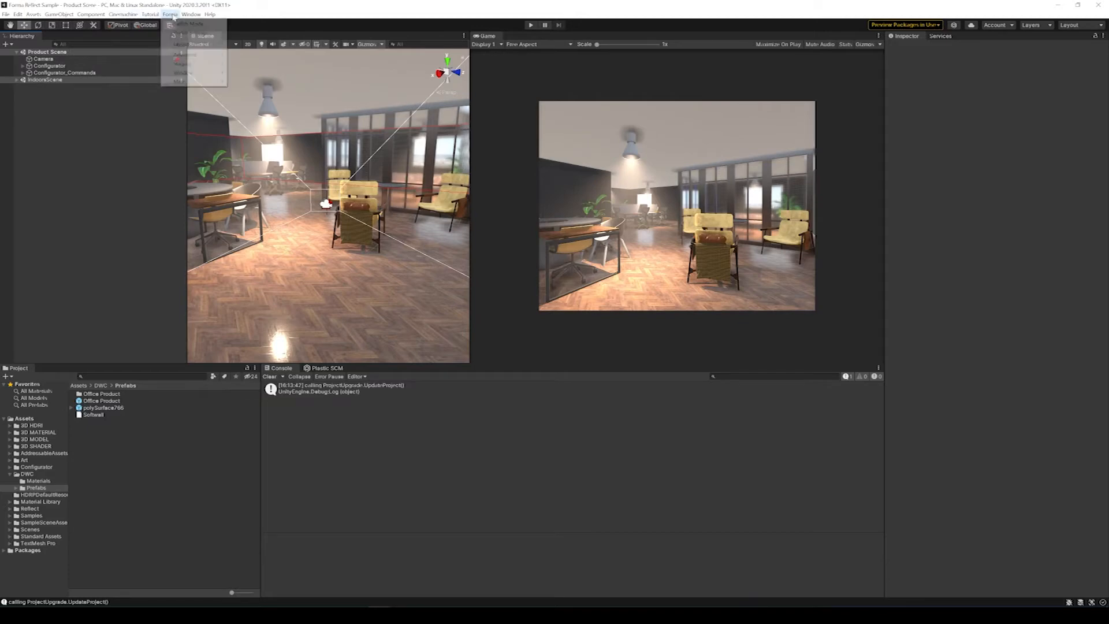
pyautogui.click(189, 24)
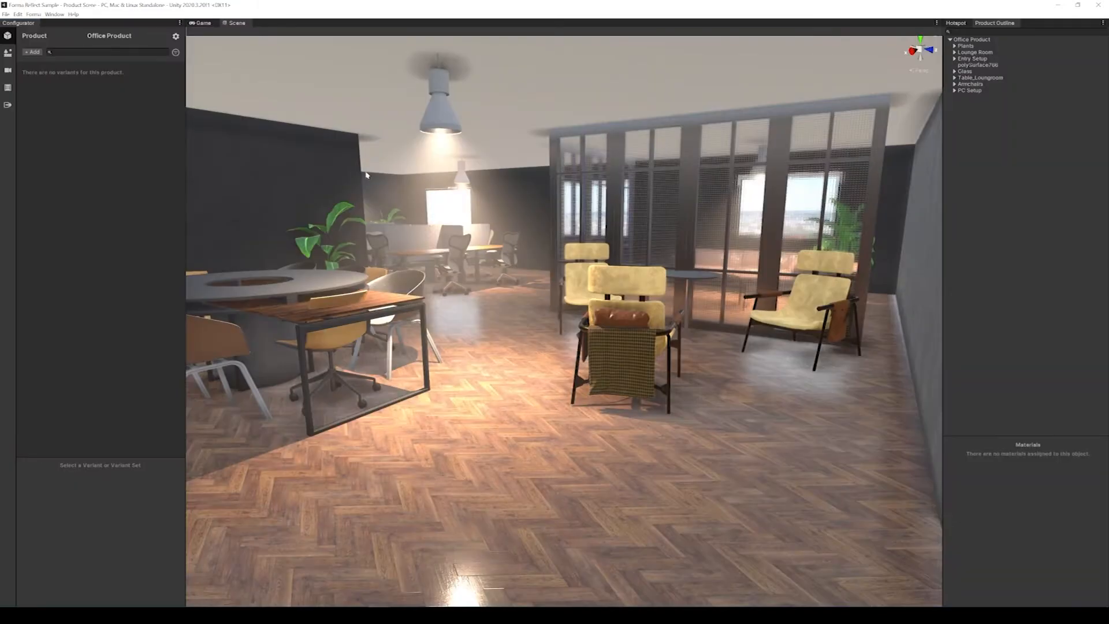
pyautogui.click(8, 70)
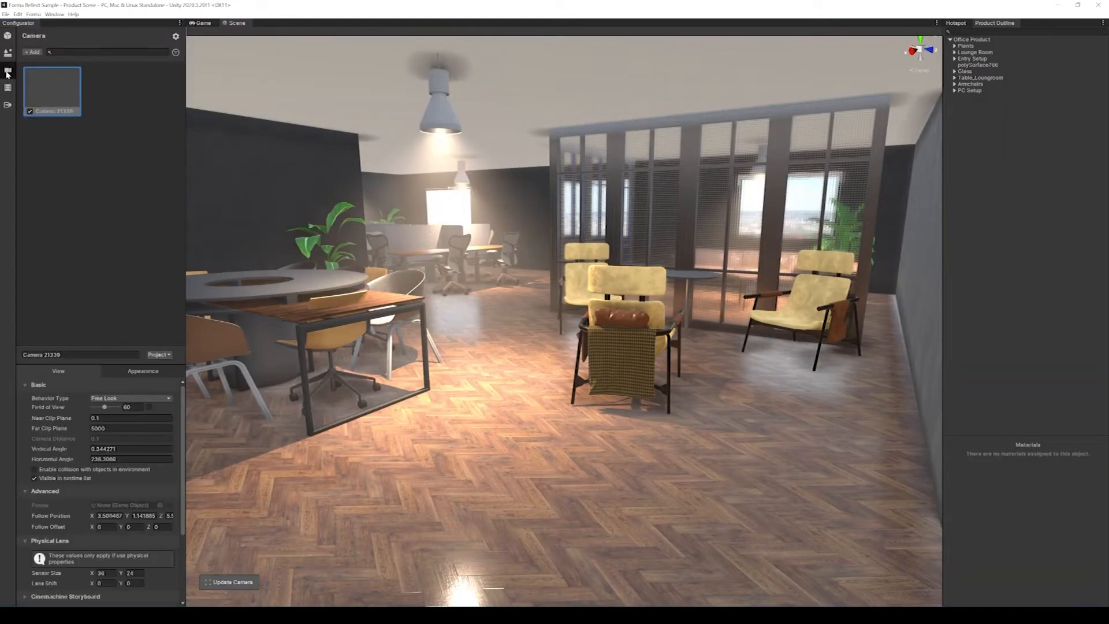
# In the IndoorScene environment, move the Office Product slightly to fit the room and confirm its new position.
pyautogui.click(8, 55)
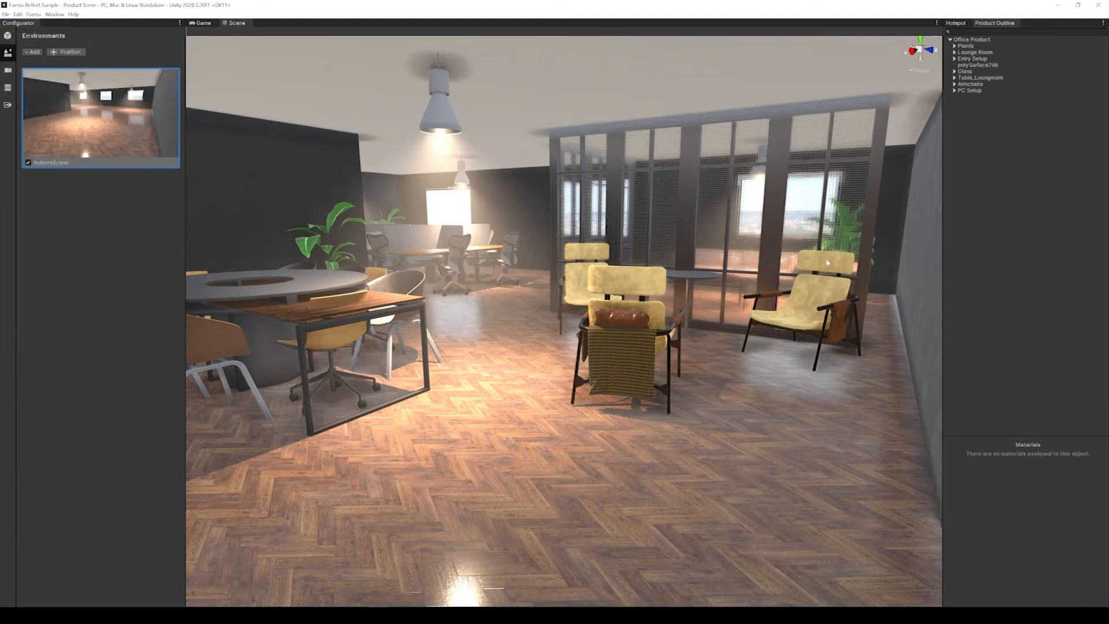
pyautogui.click(66, 52)
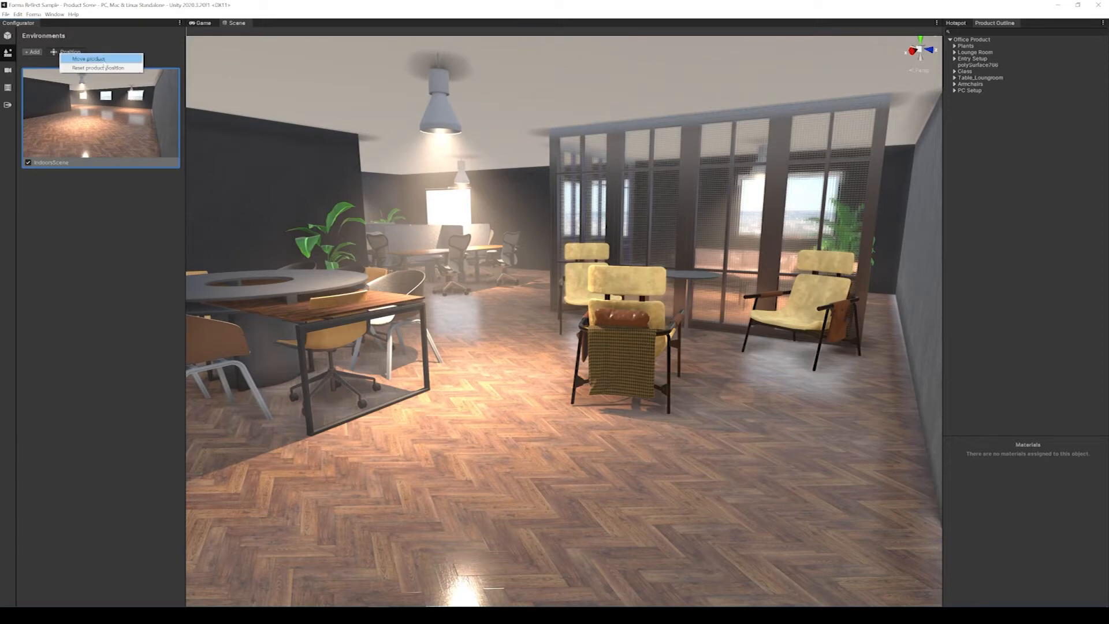
pyautogui.click(88, 59)
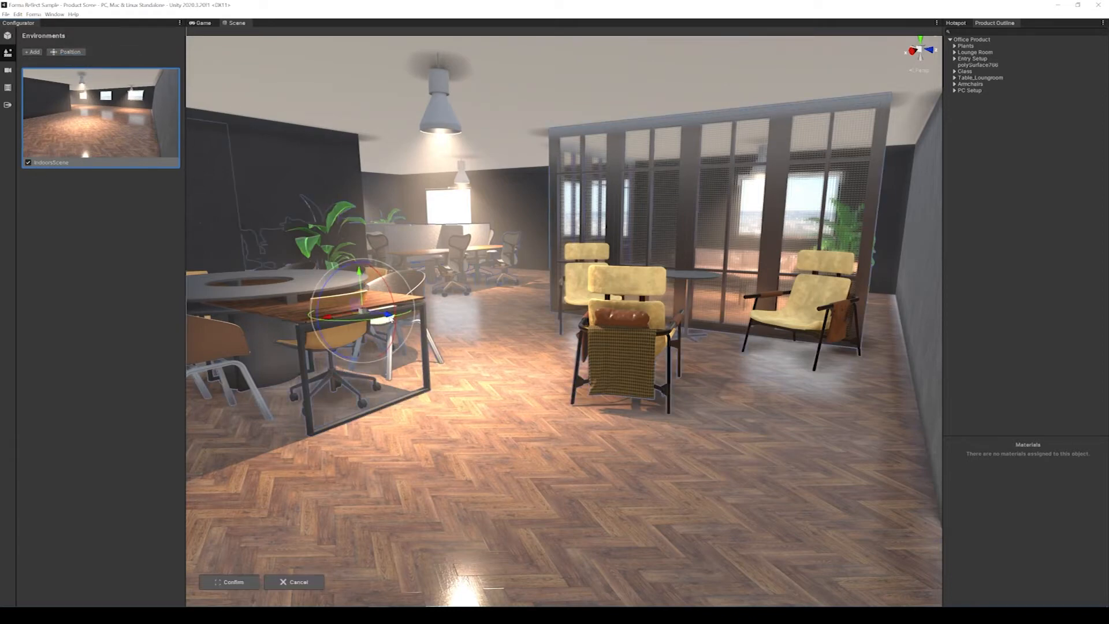
pyautogui.moveTo(385, 316)
pyautogui.mouseDown()
pyautogui.moveTo(405, 318)
pyautogui.moveTo(386, 320)
pyautogui.mouseUp()
pyautogui.moveTo(398, 266); pyautogui.dragTo(406, 292, button='right')
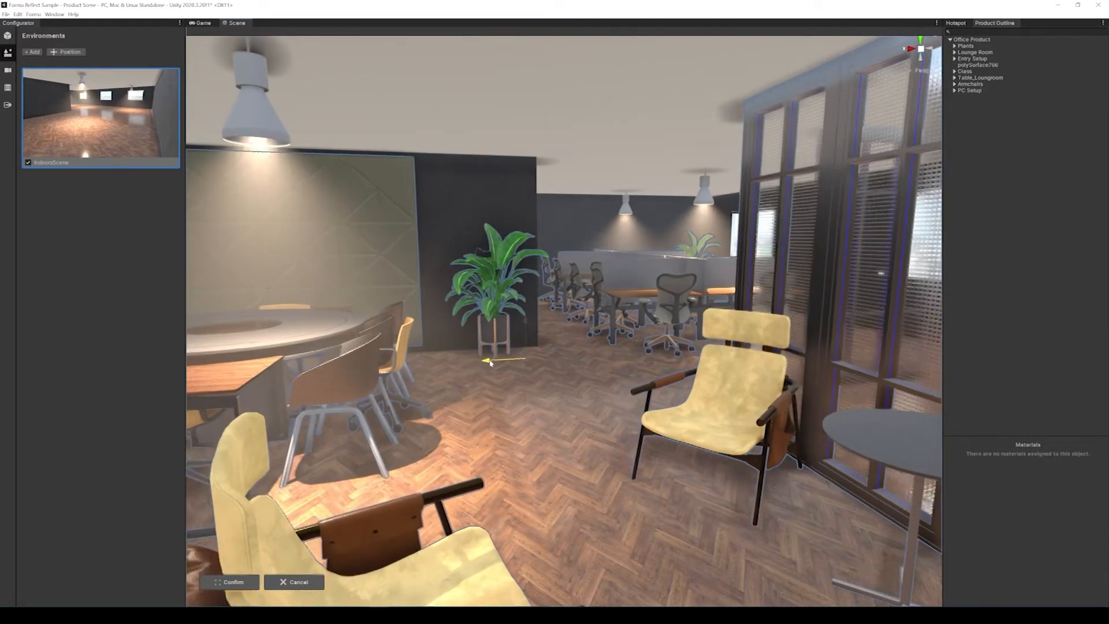
pyautogui.moveTo(554, 364); pyautogui.dragTo(523, 365, button='right')
pyautogui.moveTo(523, 366); pyautogui.dragTo(519, 366)
pyautogui.moveTo(531, 353)
pyautogui.mouseDown(button='right')
pyautogui.moveTo(785, 315)
pyautogui.moveTo(624, 364)
pyautogui.moveTo(639, 417)
pyautogui.moveTo(553, 344)
pyautogui.moveTo(618, 444)
pyautogui.moveTo(545, 352)
pyautogui.moveTo(526, 346)
pyautogui.mouseUp(button='right')
pyautogui.moveTo(492, 387); pyautogui.dragTo(491, 388)
pyautogui.moveTo(491, 388); pyautogui.dragTo(514, 422, button='right')
pyautogui.press('w')
pyautogui.press('s')
pyautogui.press('s')
pyautogui.press('w')
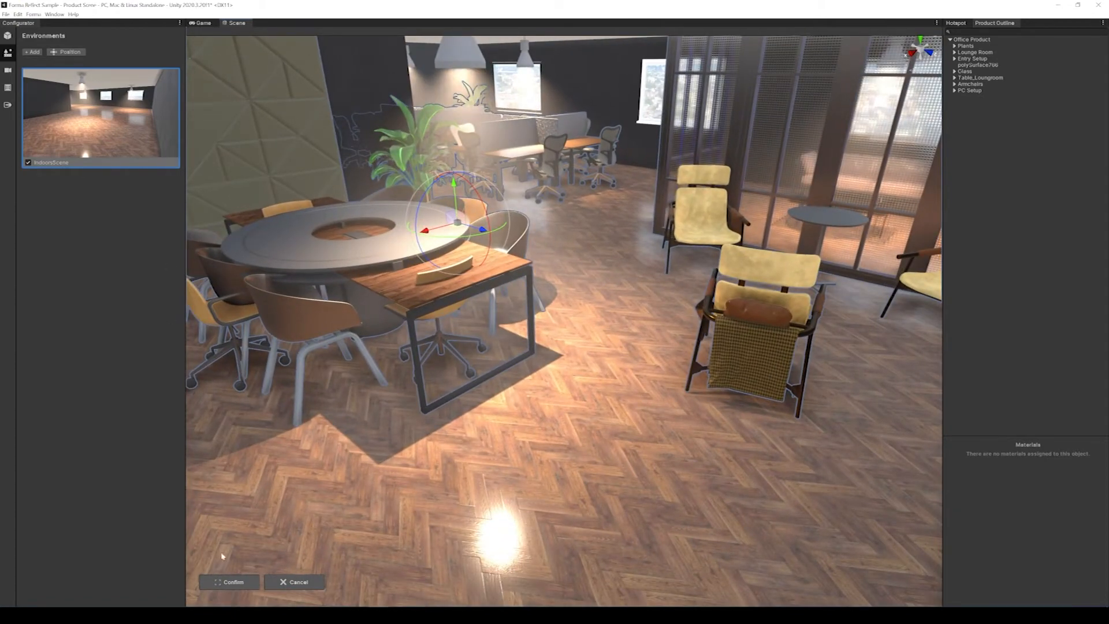
pyautogui.click(229, 581)
pyautogui.moveTo(409, 441); pyautogui.dragTo(455, 403, button='right')
pyautogui.press('w')
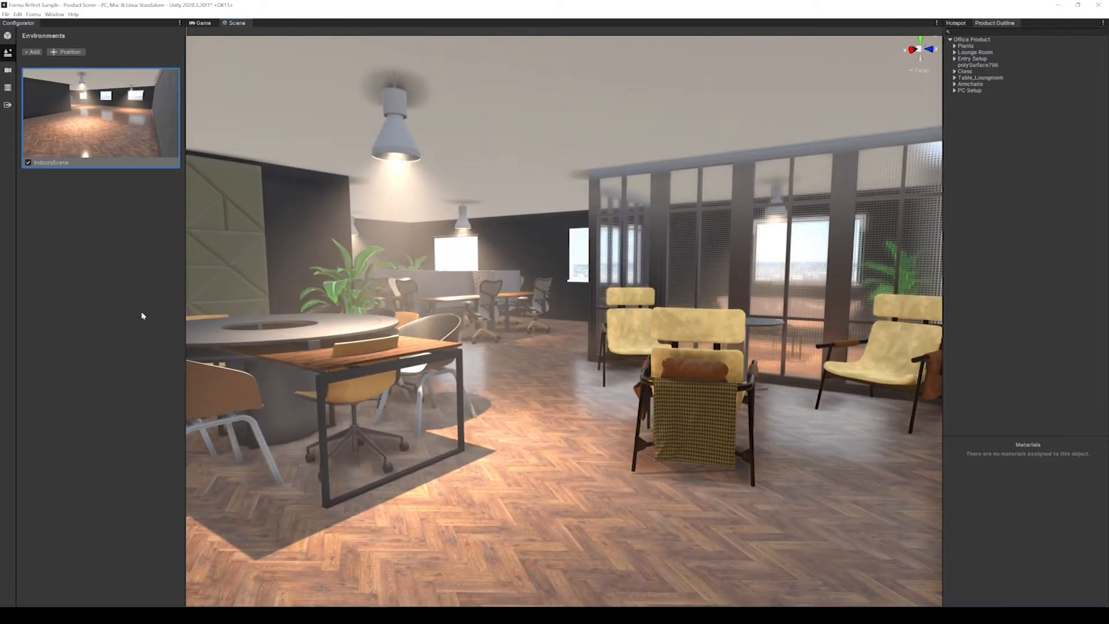
# Add a visibility variant set to the Office Product and rename it PC Desk Setup.
pyautogui.click(8, 35)
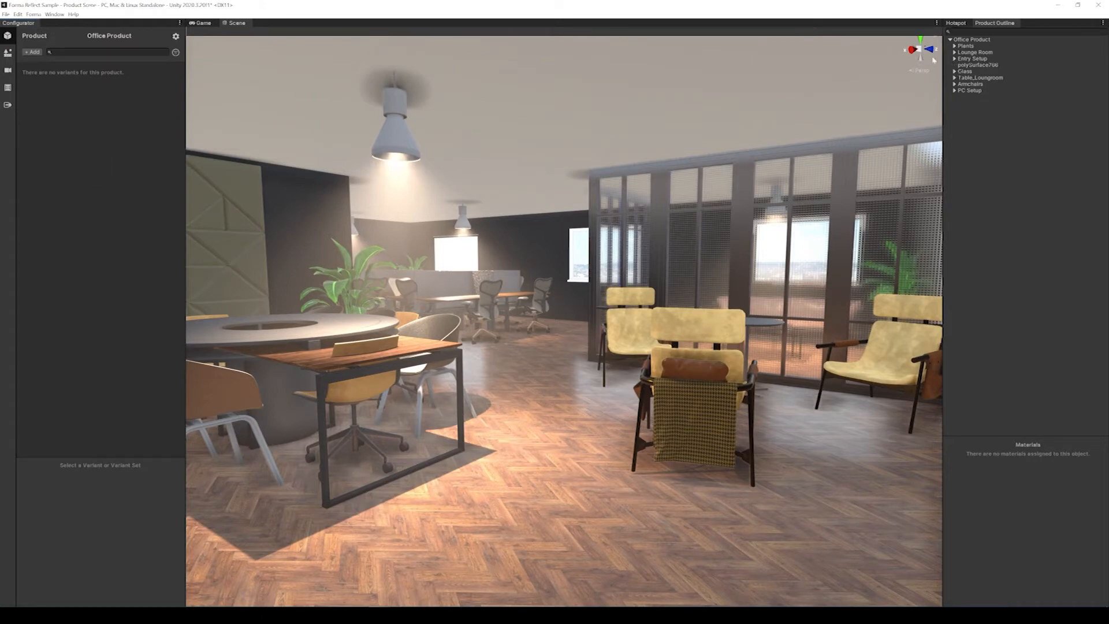
pyautogui.click(32, 53)
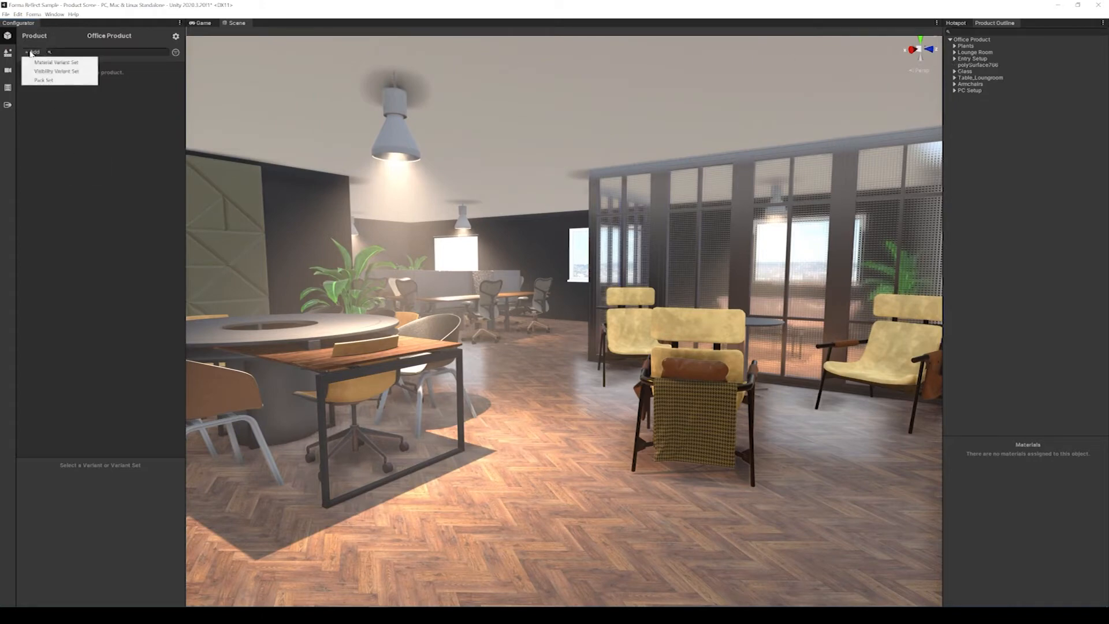
pyautogui.click(51, 71)
pyautogui.click(62, 70)
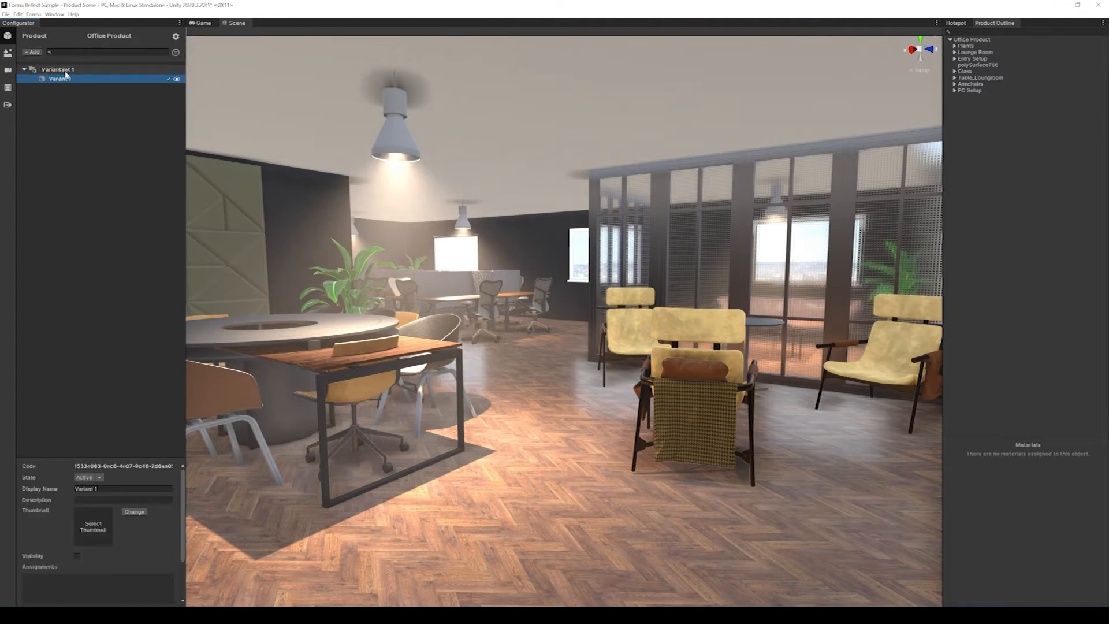
pyautogui.rightClick(62, 72)
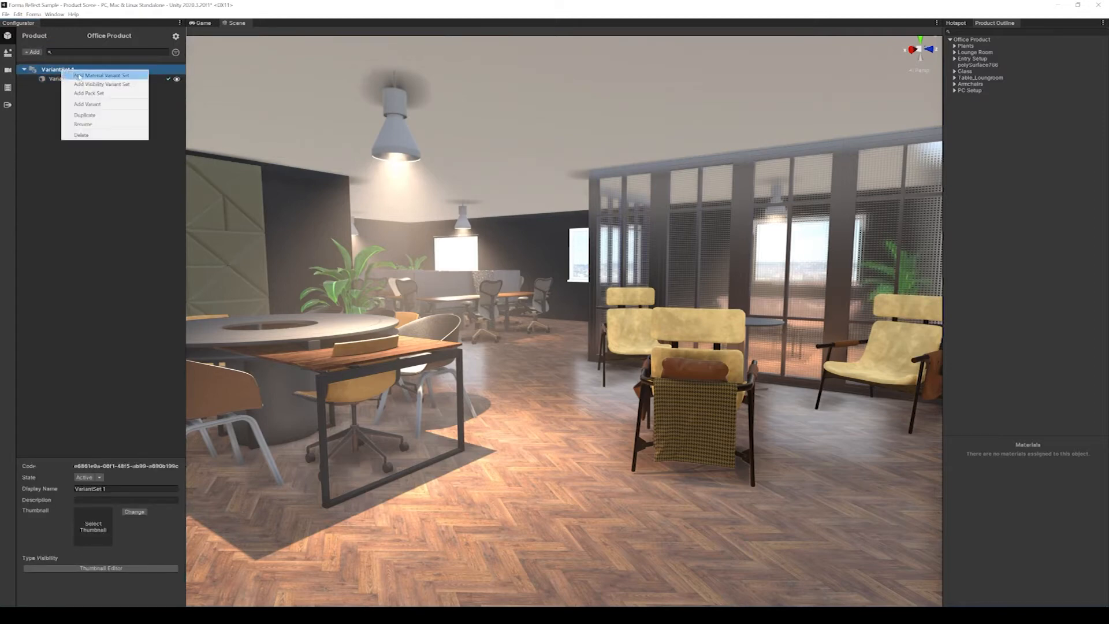
pyautogui.click(94, 124)
pyautogui.write('PC')
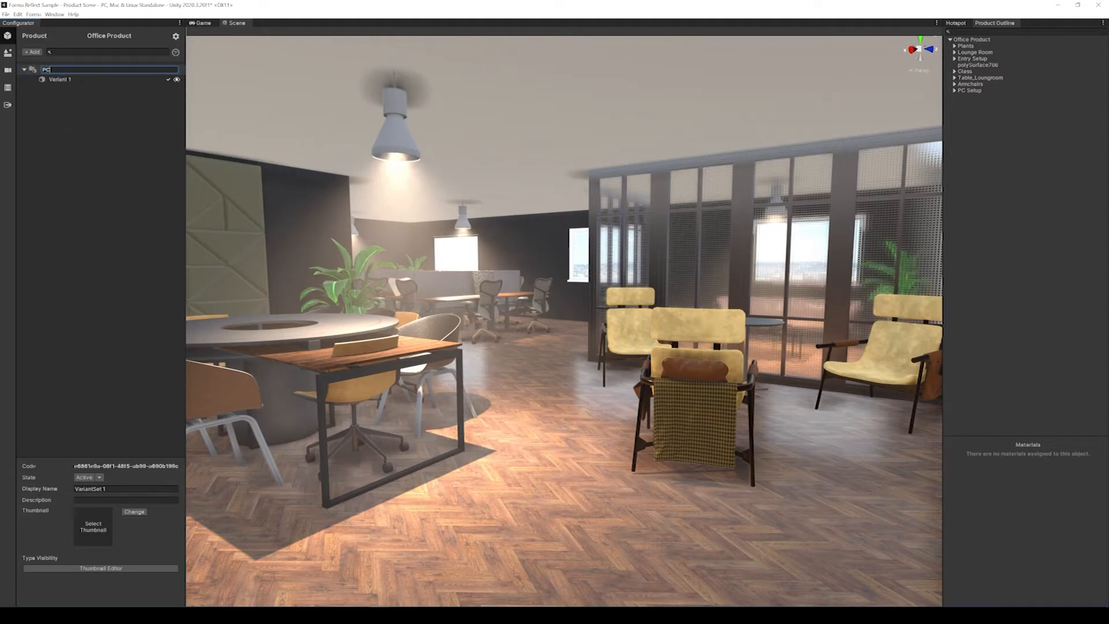
pyautogui.write(' Desk Setup')
pyautogui.press('Return')
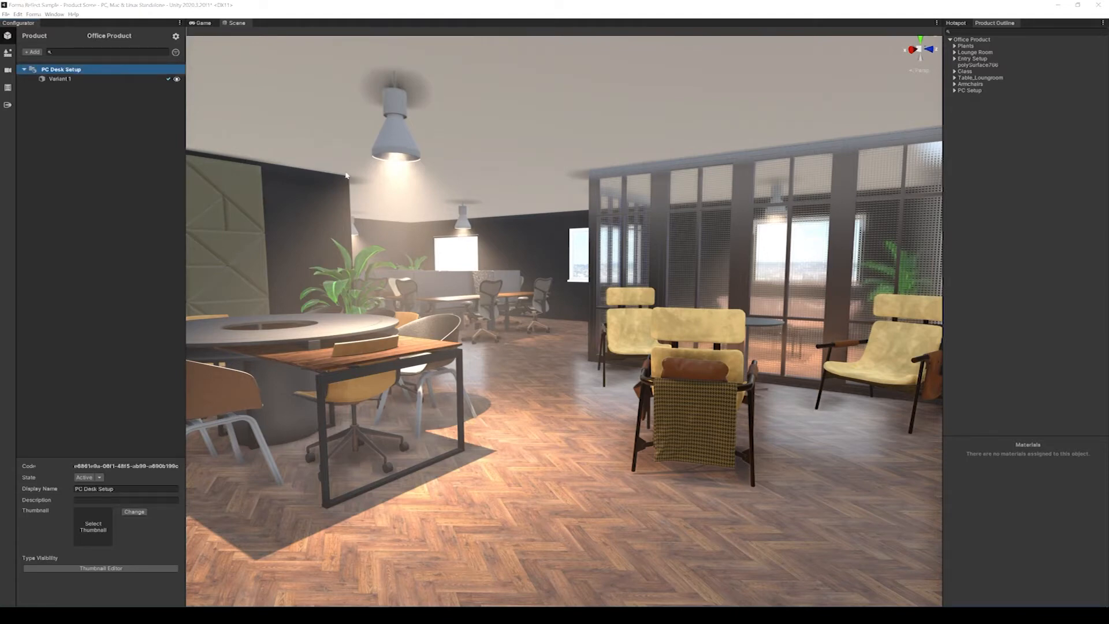
# Assign Setup 1 from the PC Setup group to Variant 1 of the PC Desk Setup set.
pyautogui.click(79, 79)
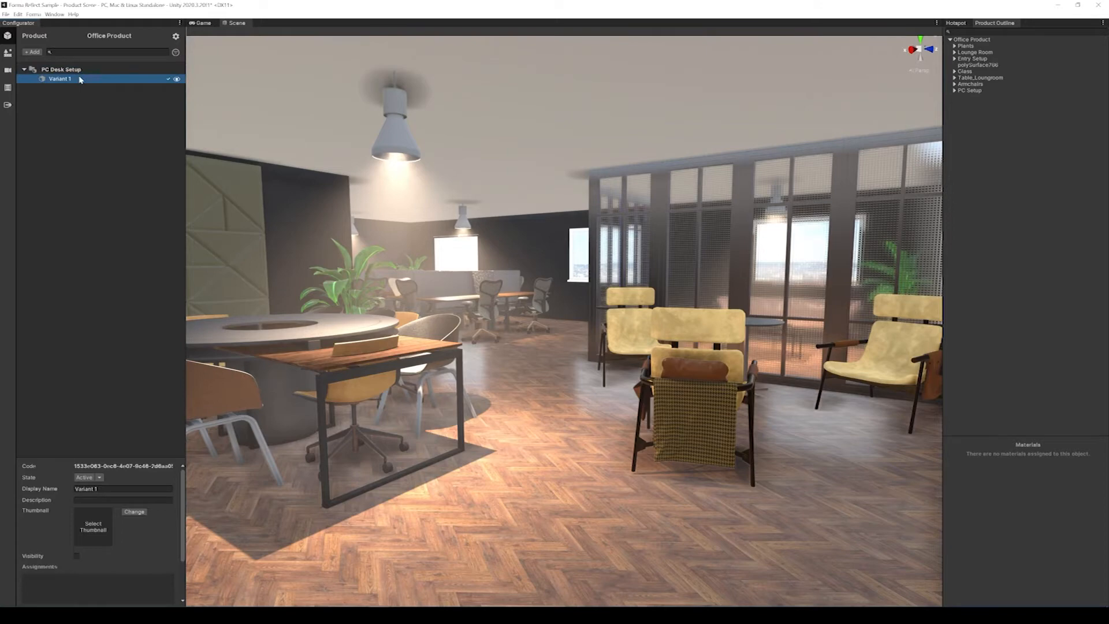
pyautogui.scroll(-3, 144, 532)
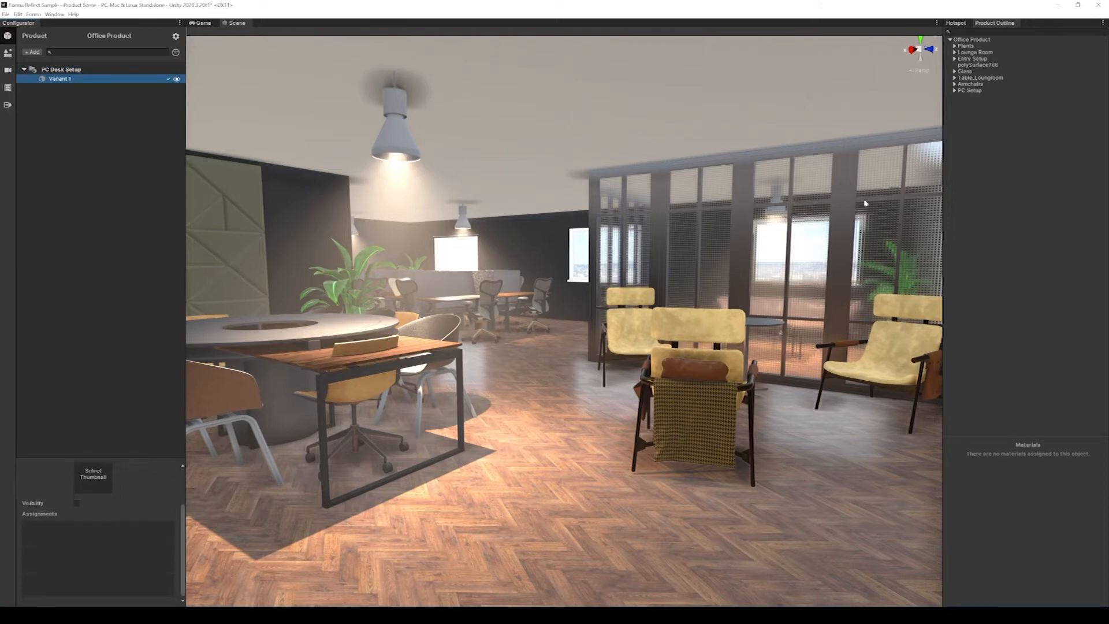
pyautogui.click(954, 91)
pyautogui.moveTo(971, 96); pyautogui.dragTo(99, 554)
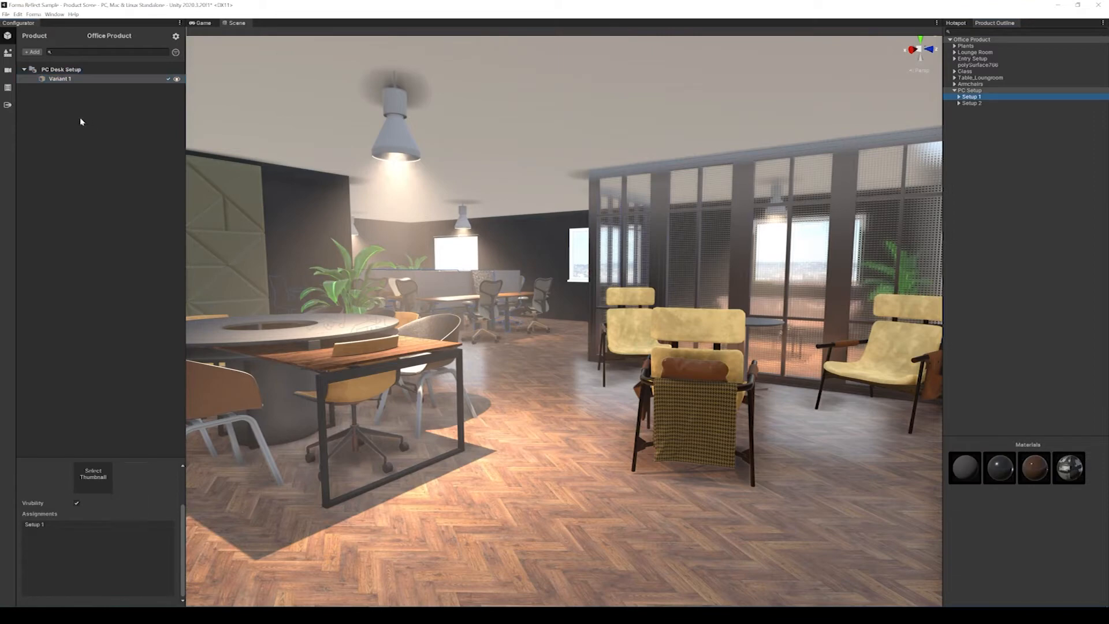
# Add a second variant to the PC Desk Setup set and assign Setup 2 from the PC Setup group to it.
pyautogui.click(67, 70)
pyautogui.rightClick(67, 71)
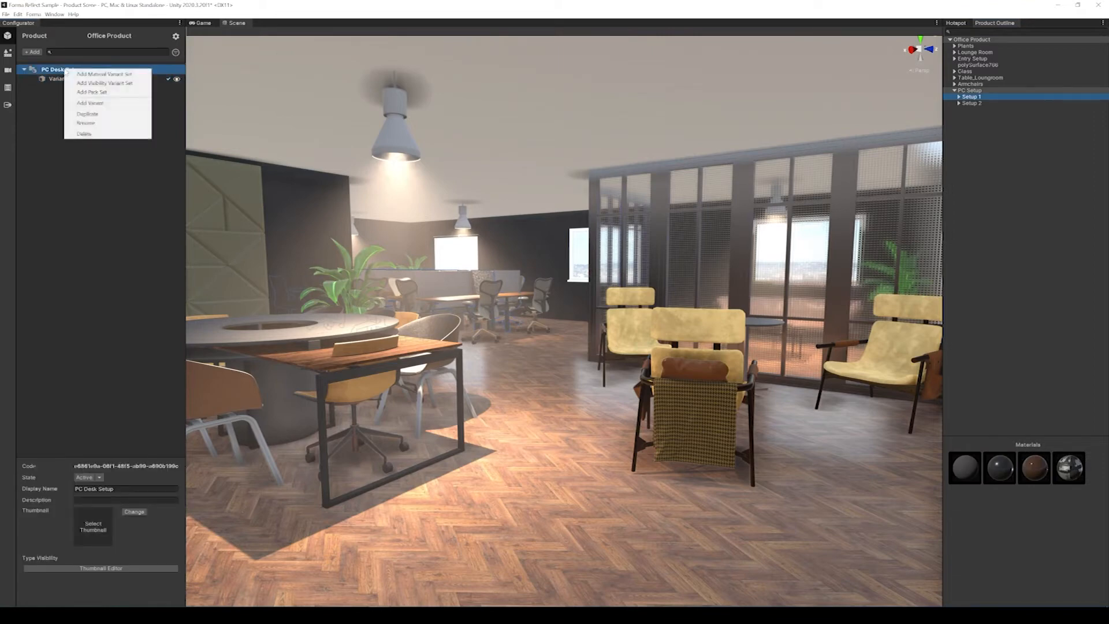
pyautogui.click(90, 103)
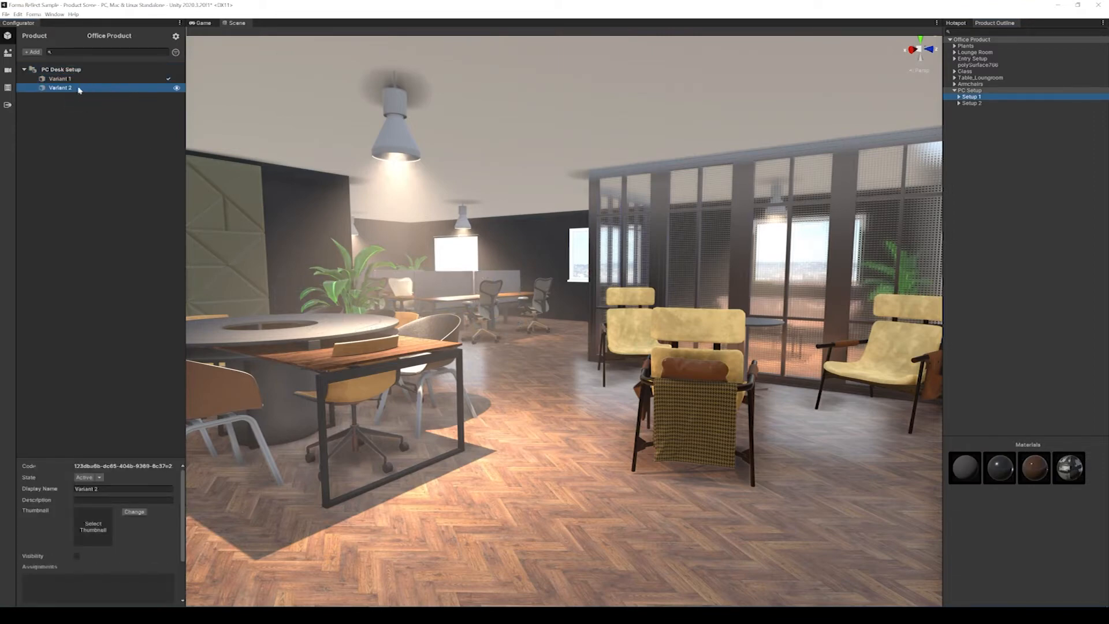
pyautogui.moveTo(978, 104); pyautogui.dragTo(70, 593)
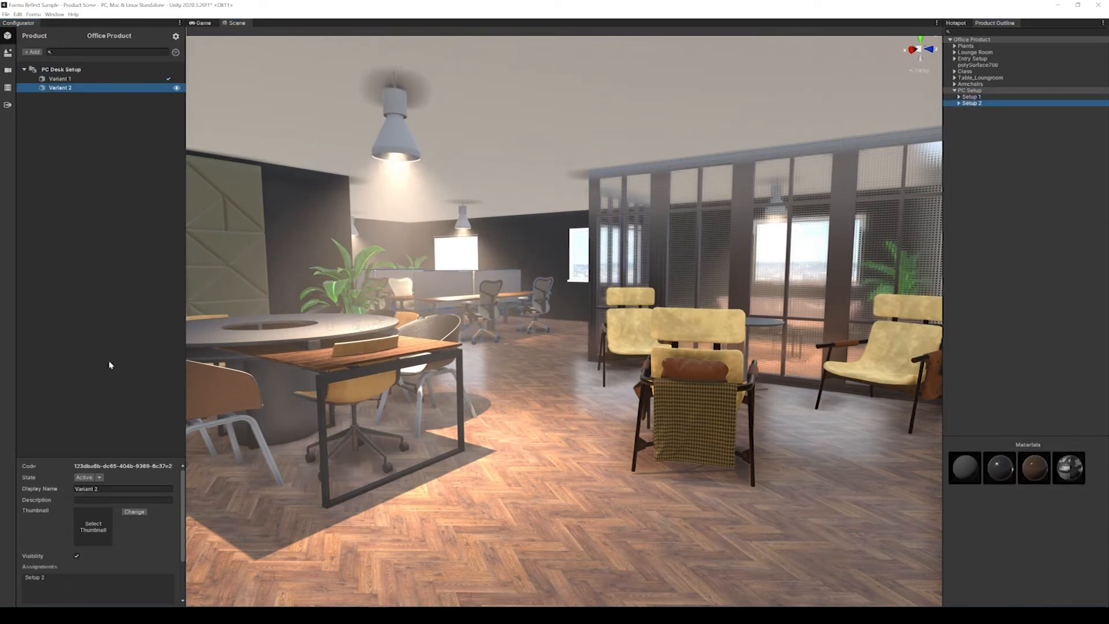
# Bring the office desks into view and rename Variant 1 as Setup 1.
pyautogui.press('w')
pyautogui.moveTo(450, 274); pyautogui.dragTo(394, 326, button='right')
pyautogui.press('s')
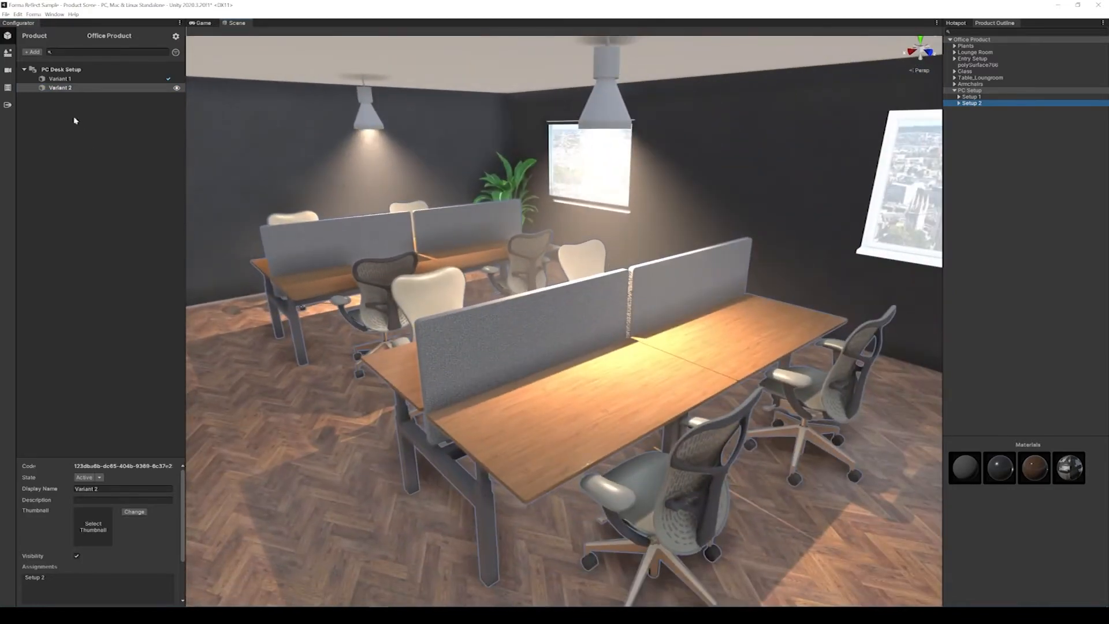
pyautogui.rightClick(64, 81)
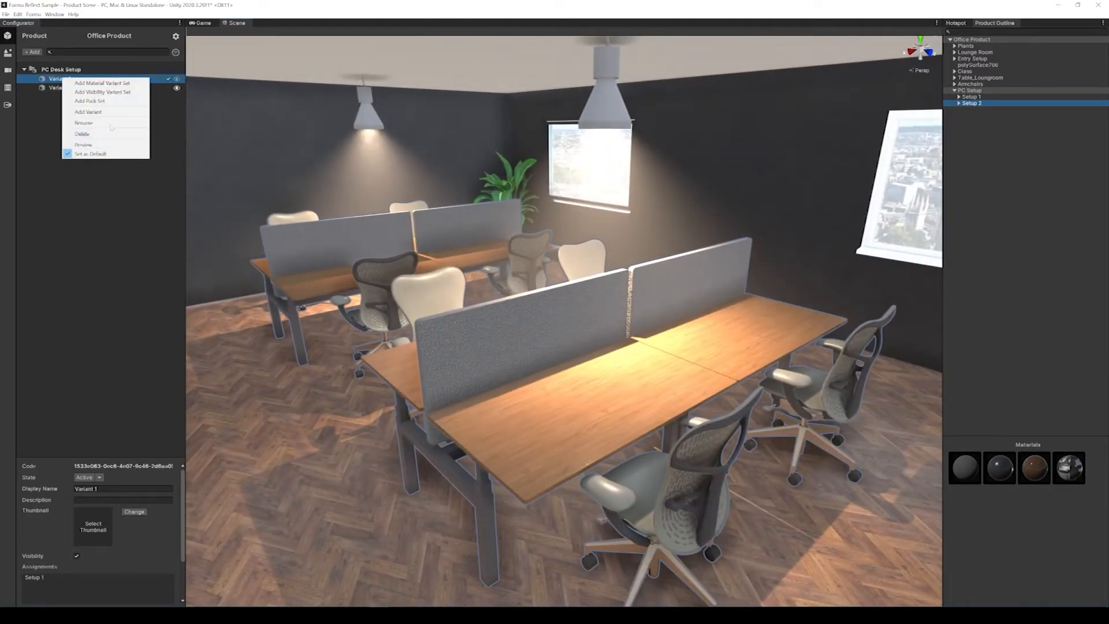
pyautogui.click(113, 123)
pyautogui.write('Set')
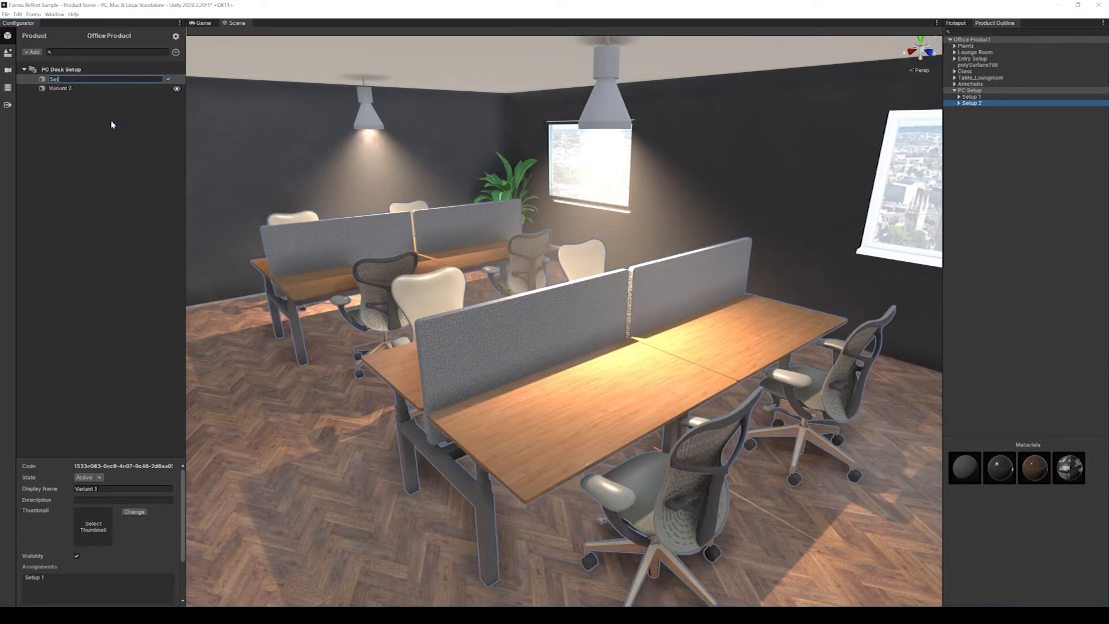
pyautogui.write('up 1')
pyautogui.press('Return')
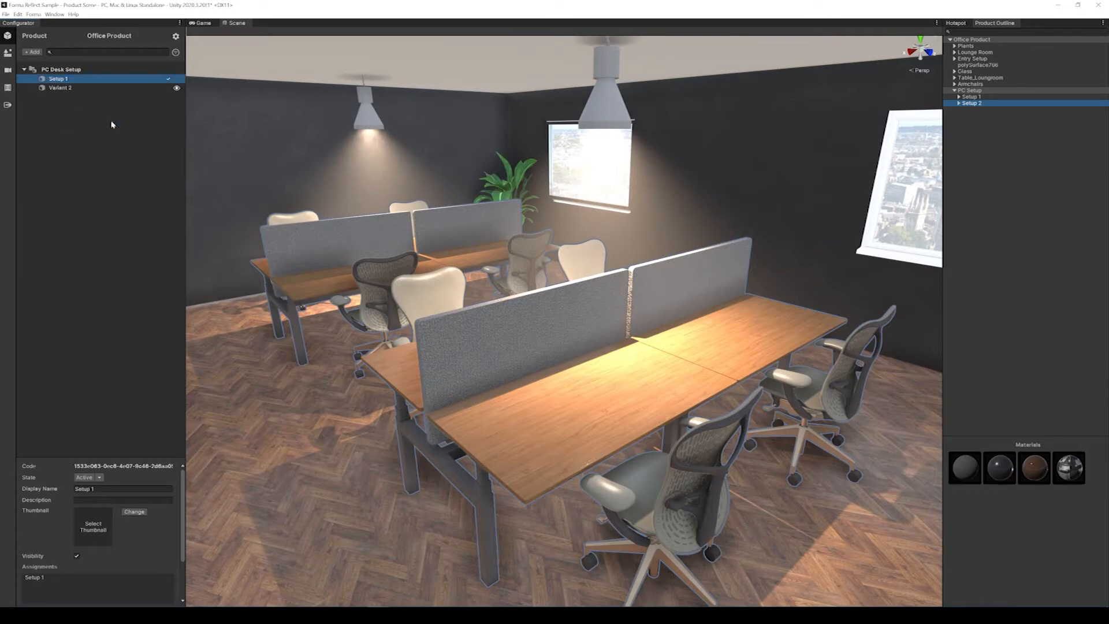
# Rename Variant 2 of the PC Desk Setup set as Setup 2.
pyautogui.click(61, 88)
pyautogui.rightClick(64, 88)
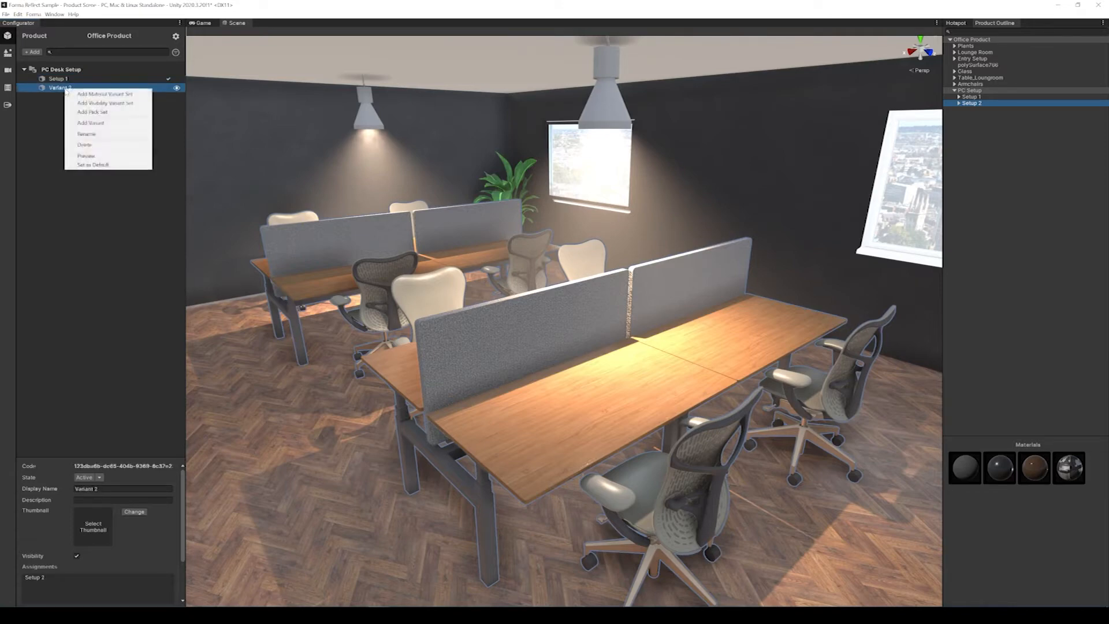
pyautogui.click(109, 136)
pyautogui.write('Setup 2')
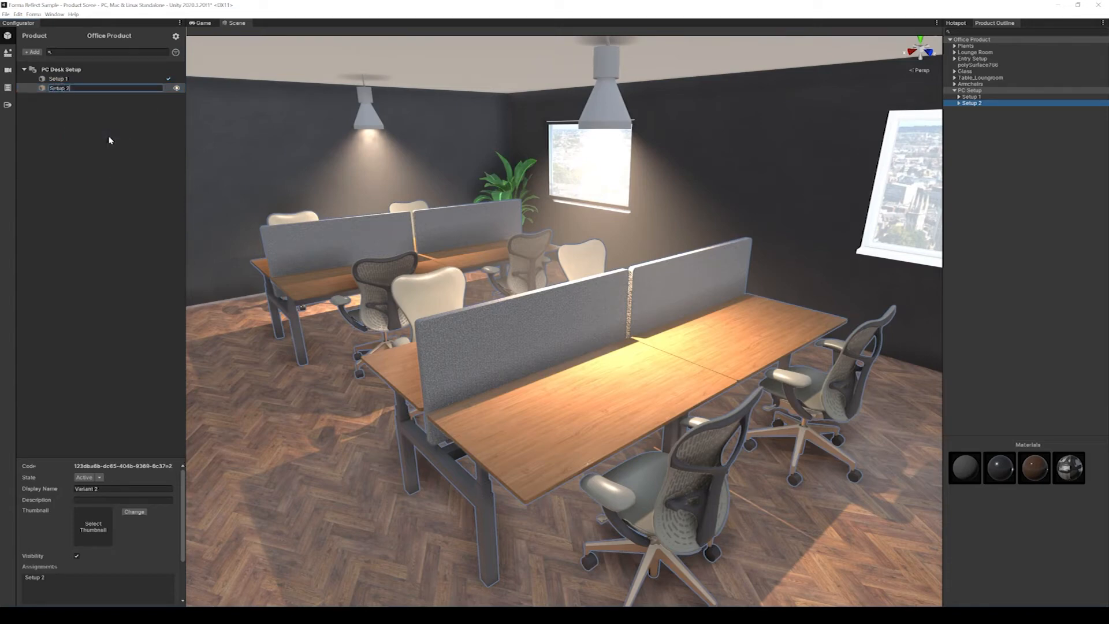
pyautogui.press('Return')
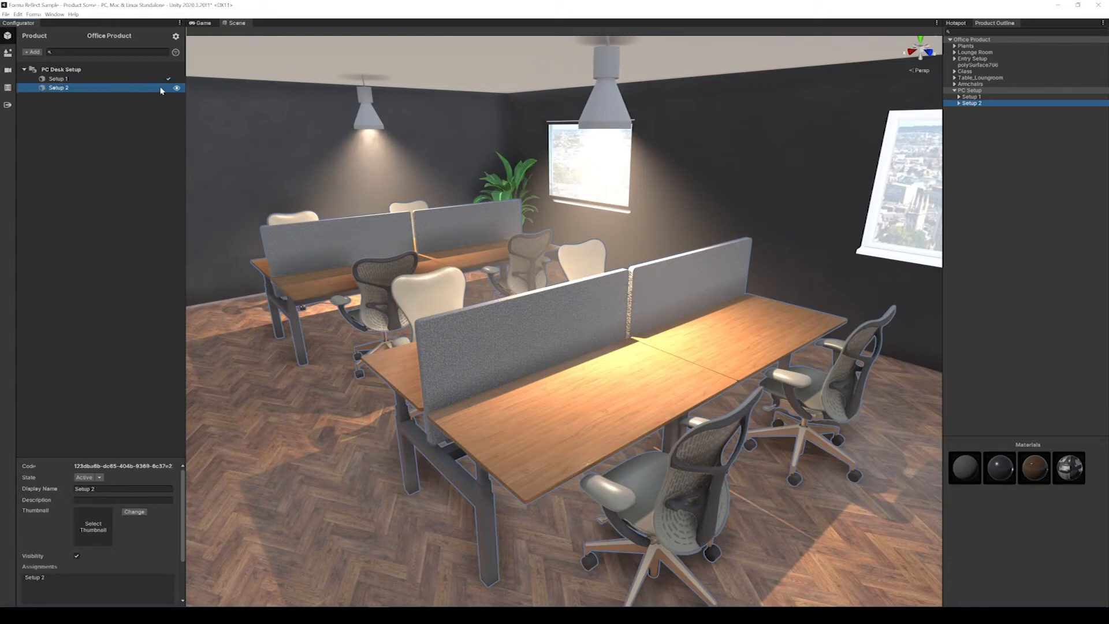
# Preview the Setup 1 and Setup 2 variants alternately to compare their desk layouts.
pyautogui.click(177, 87)
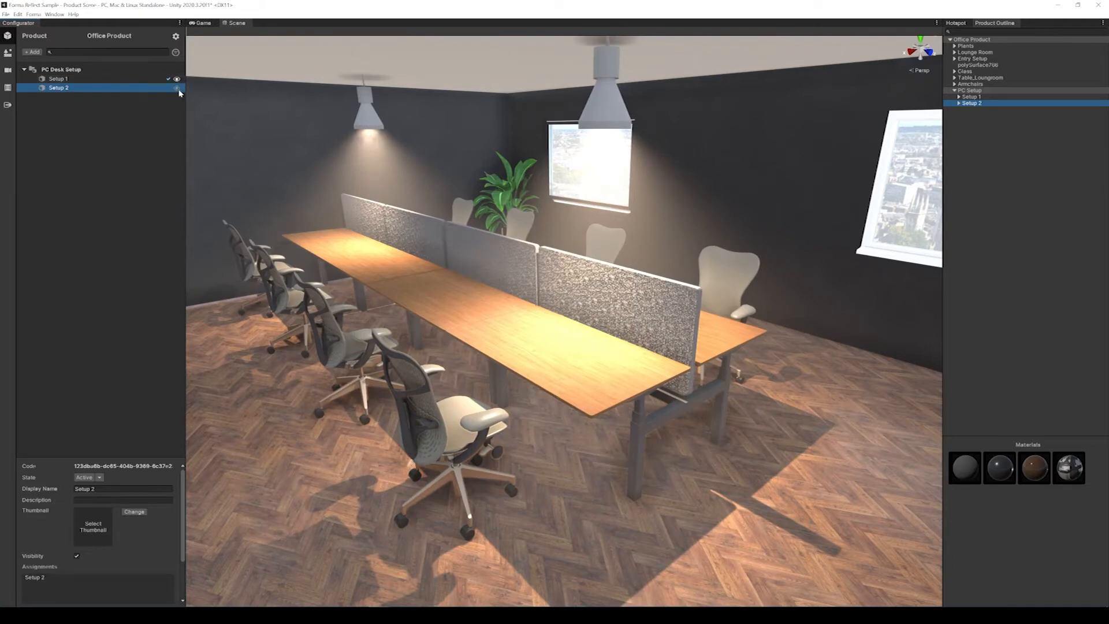
pyautogui.click(176, 88)
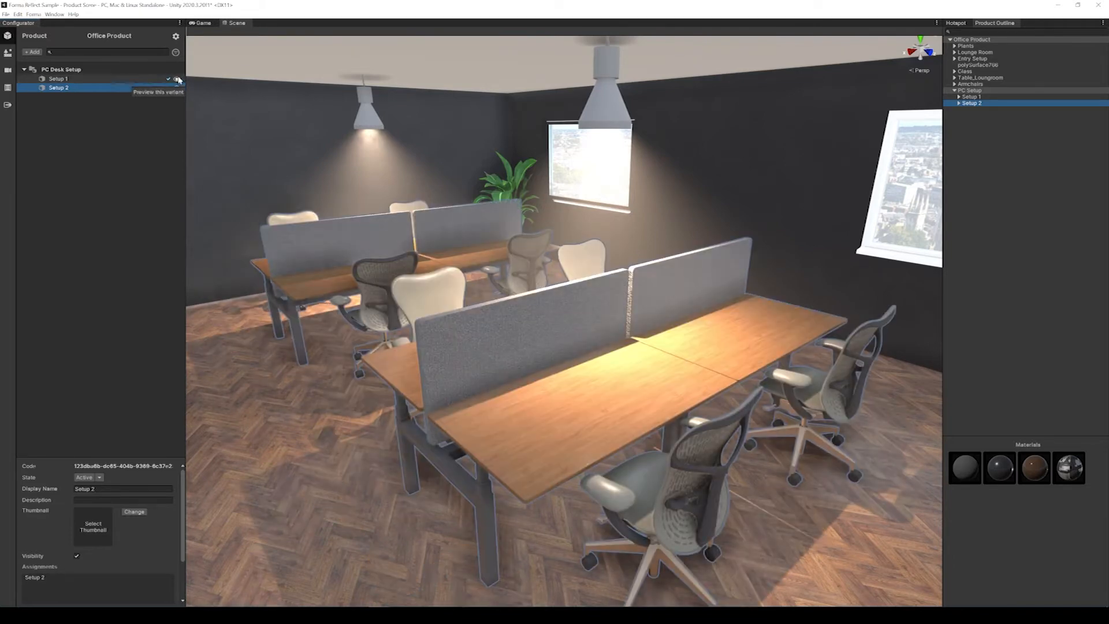
pyautogui.click(177, 79)
pyautogui.click(177, 88)
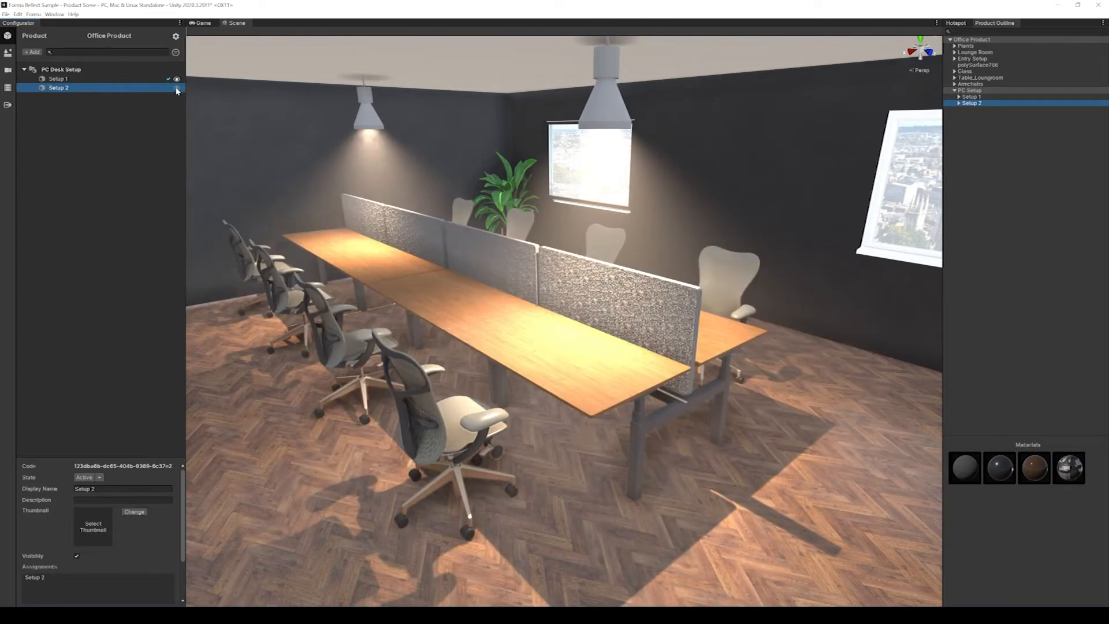
pyautogui.click(336, 614)
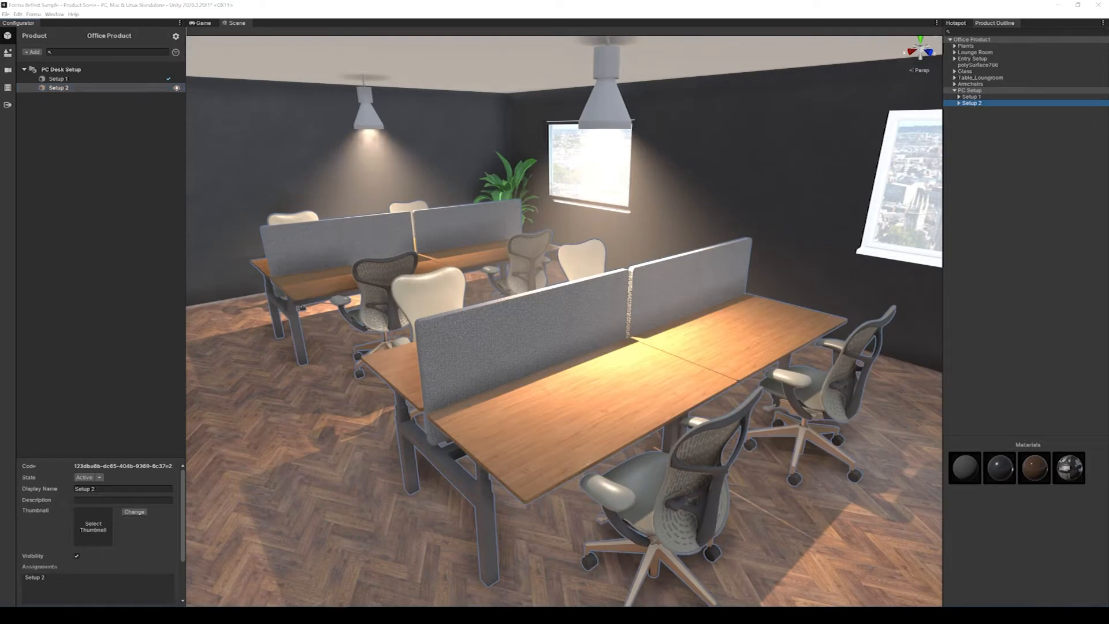
pyautogui.click(336, 614)
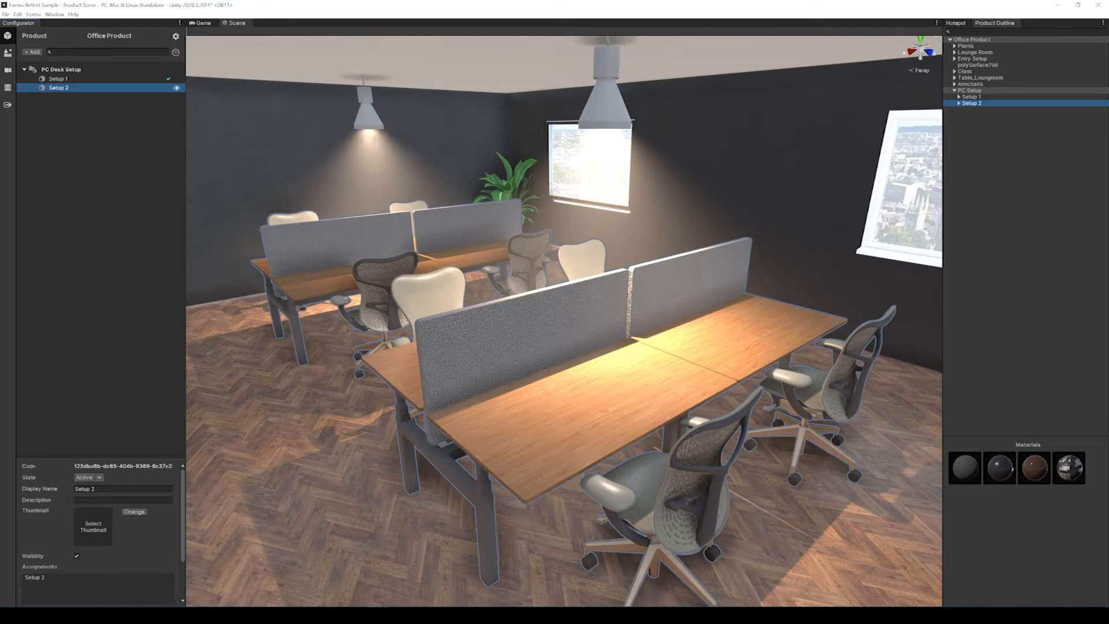
# Bring the round meeting table area into view and add a new visibility variant set to the product.
pyautogui.click(163, 243)
pyautogui.moveTo(590, 274); pyautogui.dragTo(504, 233, button='right')
pyautogui.press('s')
pyautogui.scroll(-5, 490, 351)
pyautogui.scroll(3, 490, 351)
pyautogui.press('w')
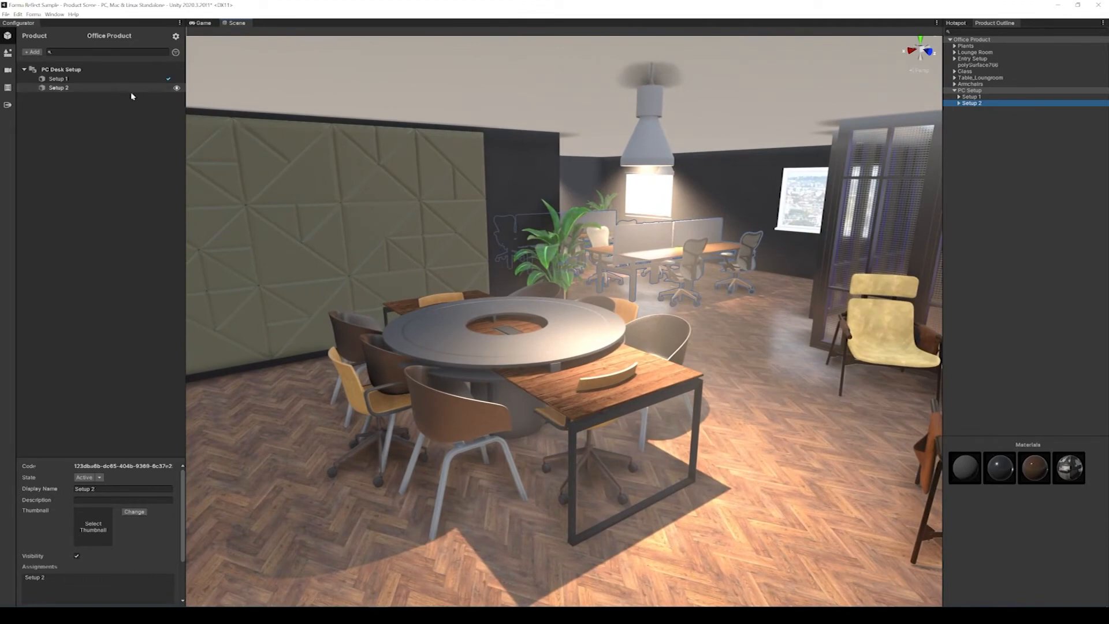
pyautogui.rightClick(86, 161)
pyautogui.click(107, 227)
pyautogui.rightClick(122, 174)
pyautogui.click(149, 189)
# Rename the new visibility variant set as Meeting Table.
pyautogui.click(65, 100)
pyautogui.rightClick(65, 100)
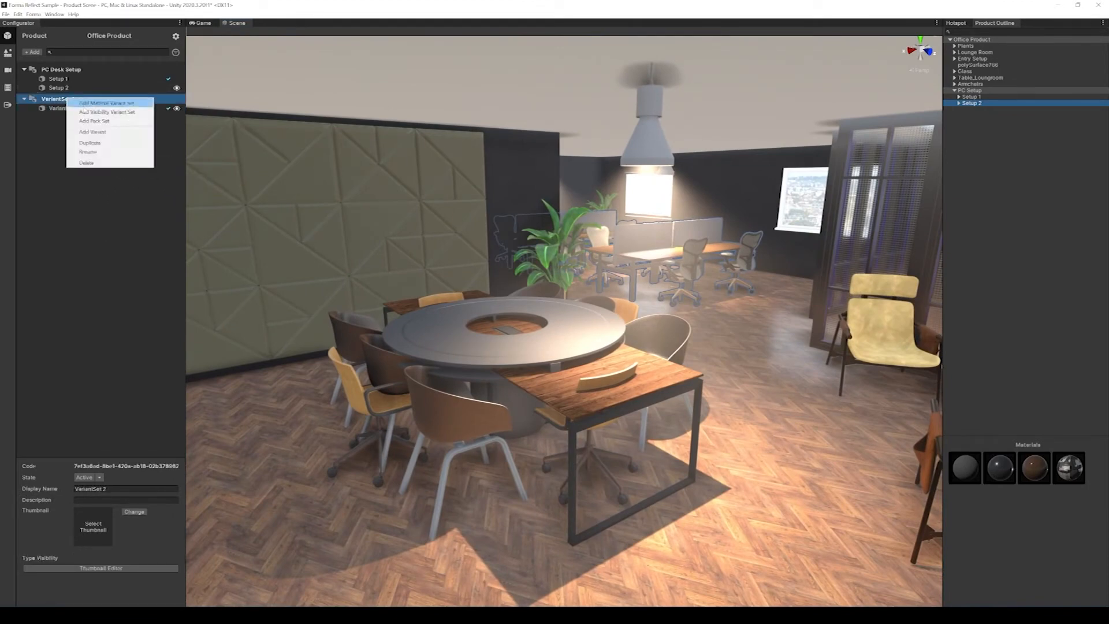
pyautogui.click(98, 148)
pyautogui.write('Meeting')
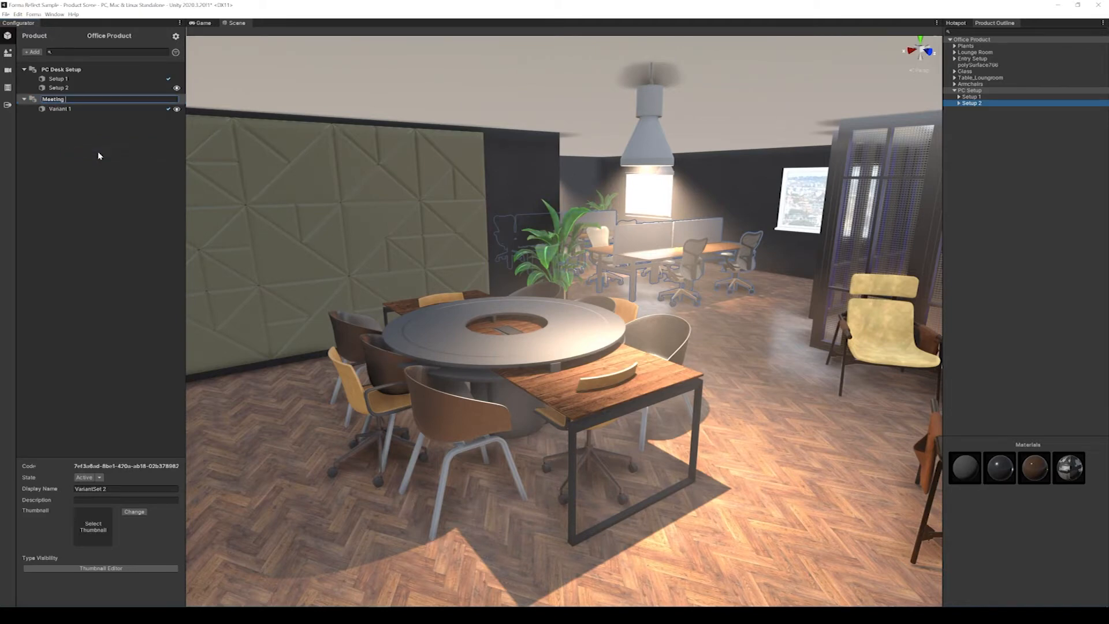
pyautogui.write(' Table')
pyautogui.press('Return')
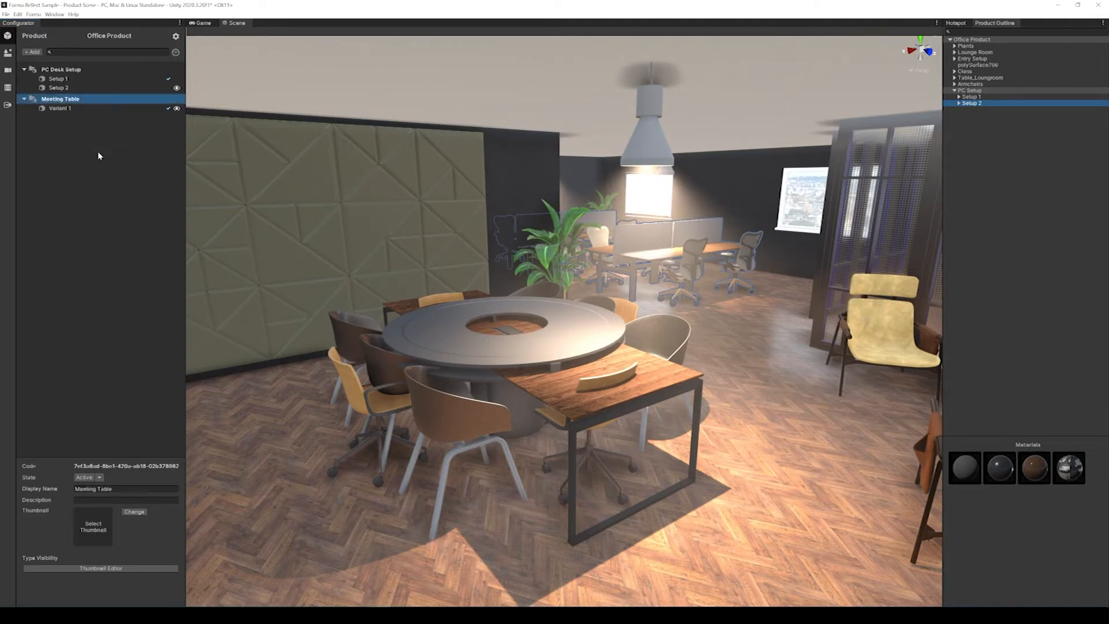
# Rename Variant 1 of the Meeting Table set as Setup 1.
pyautogui.click(66, 110)
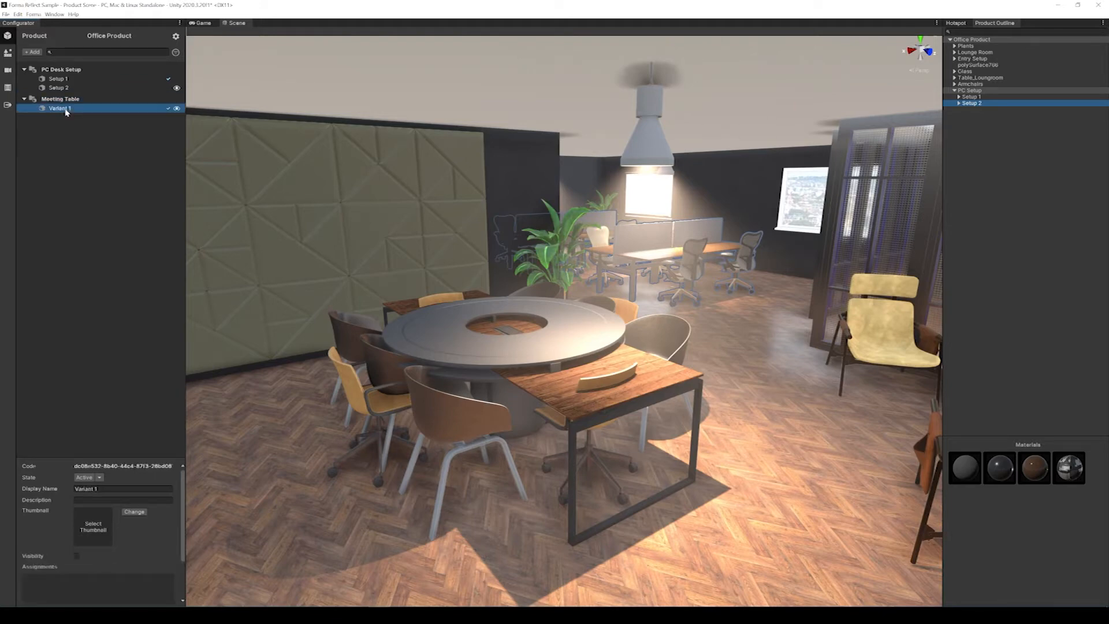
pyautogui.rightClick(65, 111)
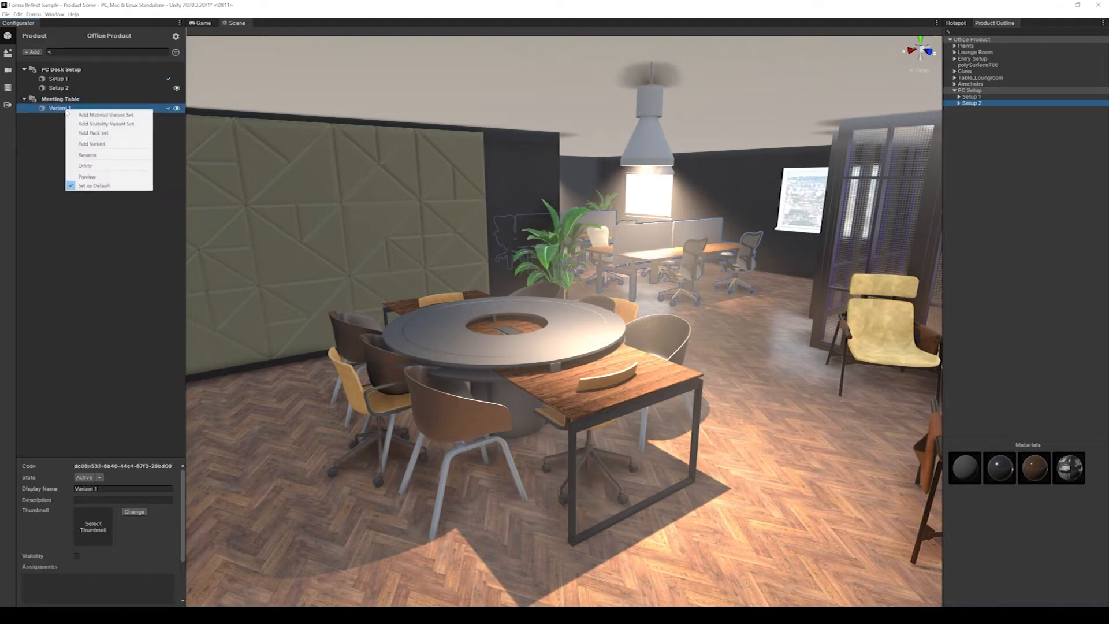
pyautogui.click(110, 155)
pyautogui.write('Setup')
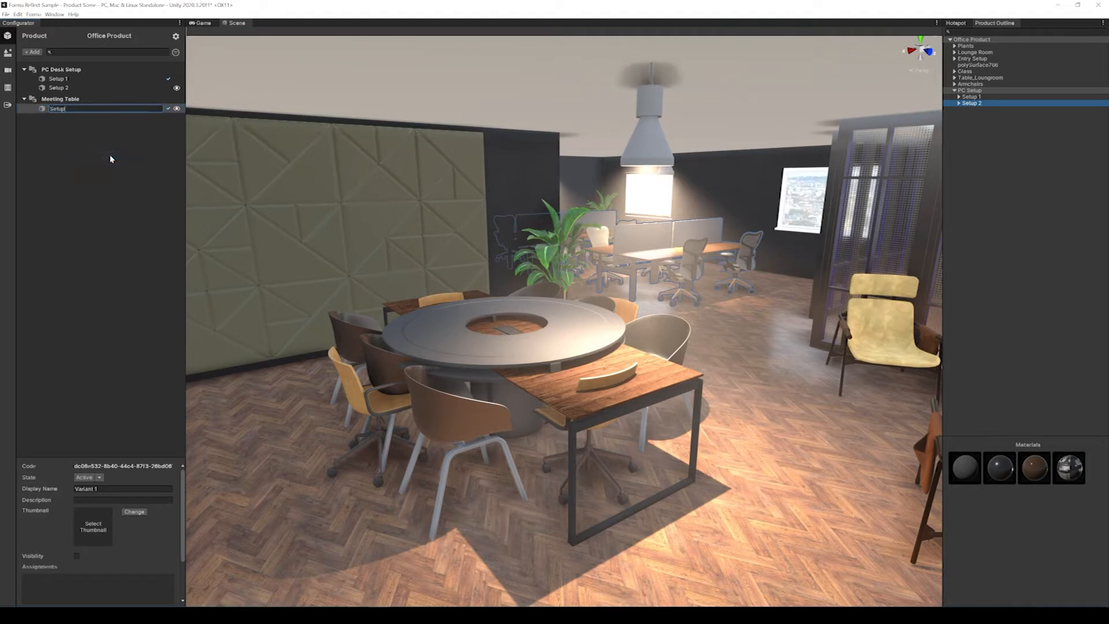
pyautogui.press('Return')
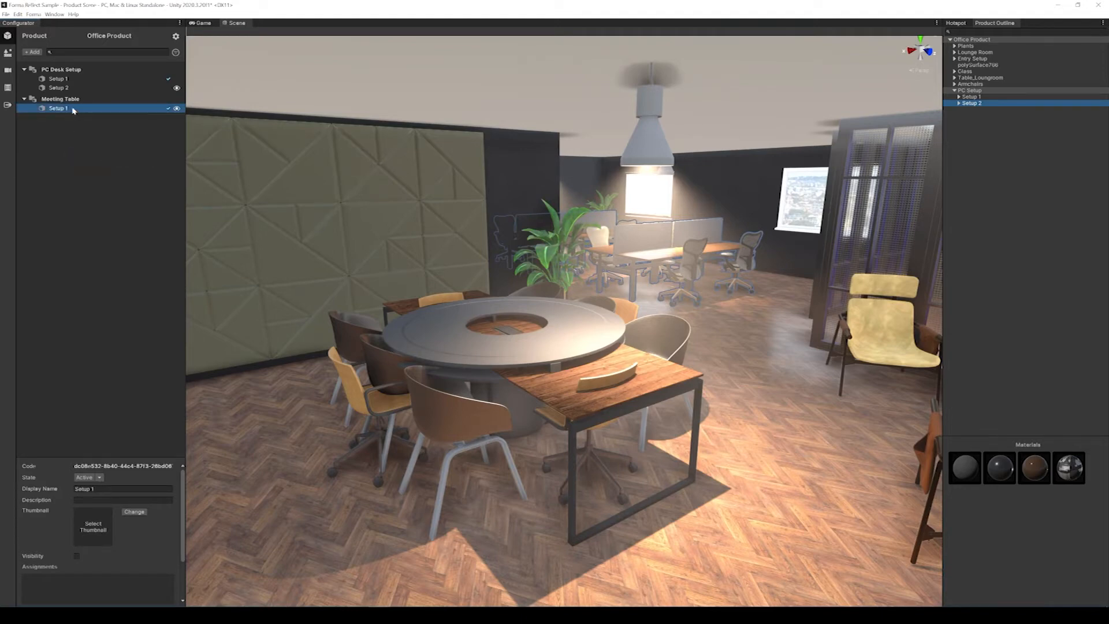
# Add a second variant to the Meeting Table set and rename it as Setup 2.
pyautogui.rightClick(73, 110)
pyautogui.click(105, 144)
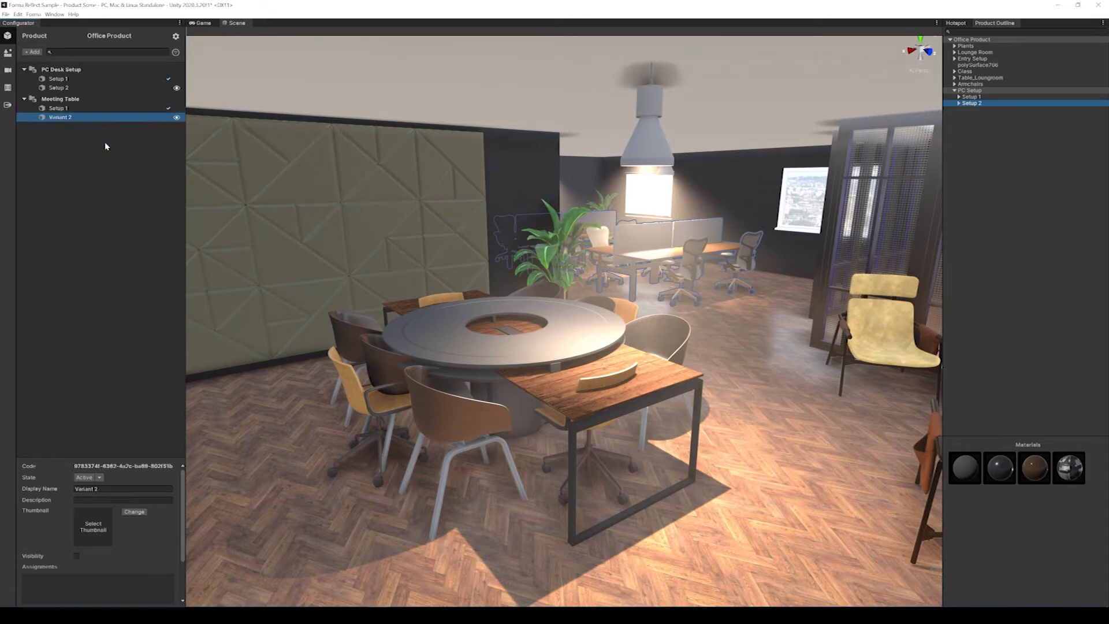
pyautogui.rightClick(62, 119)
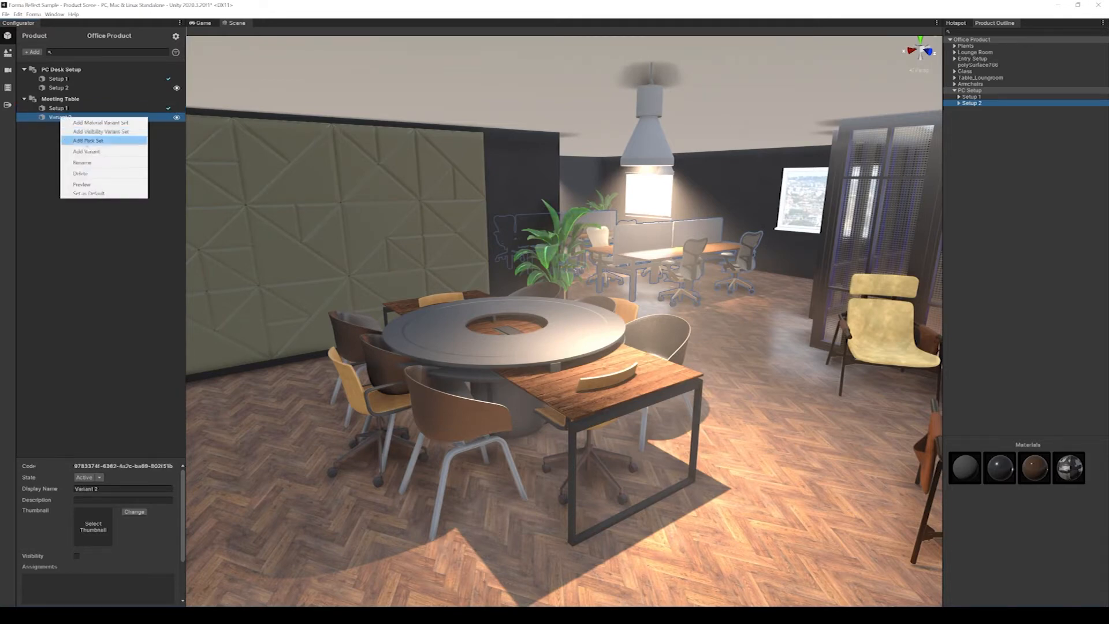
pyautogui.click(93, 163)
pyautogui.write('Setup 2')
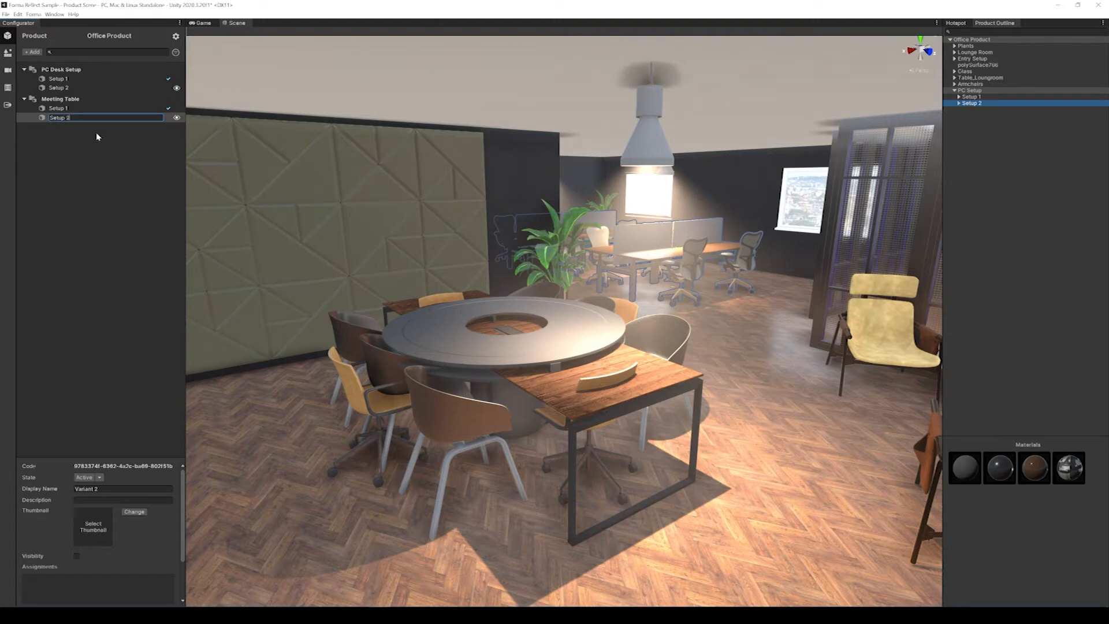
pyautogui.press('Return')
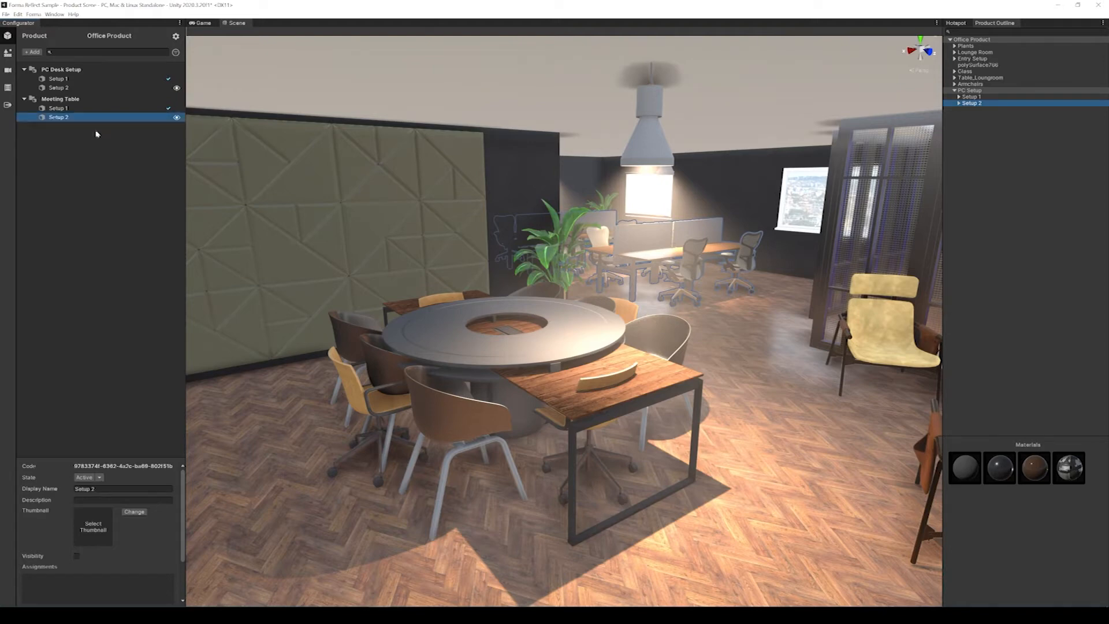
# Assign Setup 1 and Setup 2 from the Entry Setup group to the matching variants of the Meeting Table set.
pyautogui.click(86, 109)
pyautogui.click(955, 91)
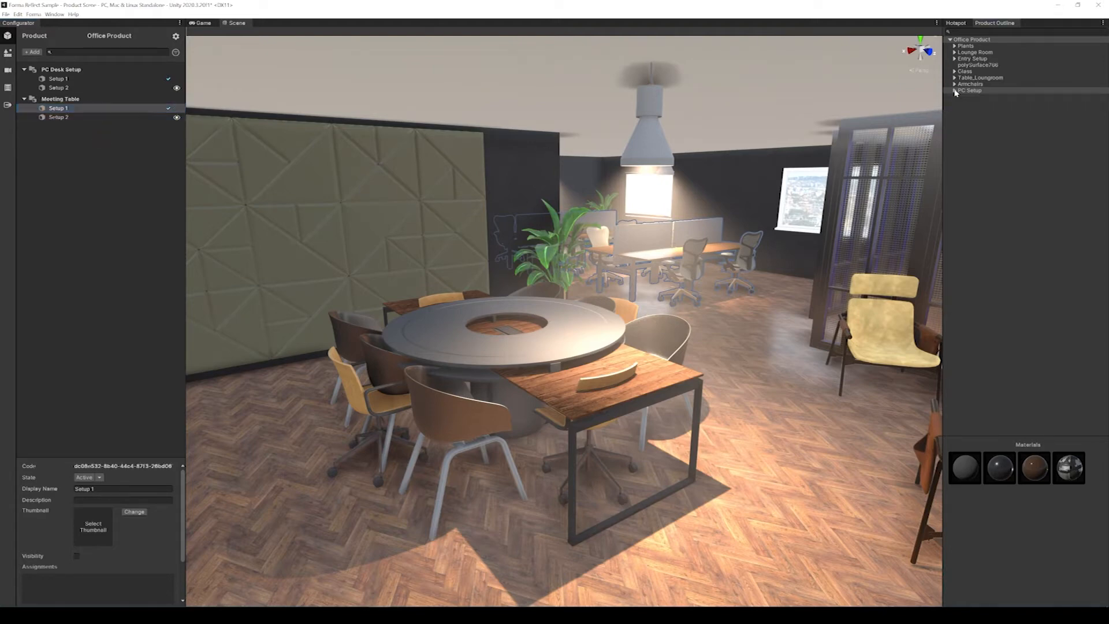
pyautogui.click(954, 59)
pyautogui.click(972, 65)
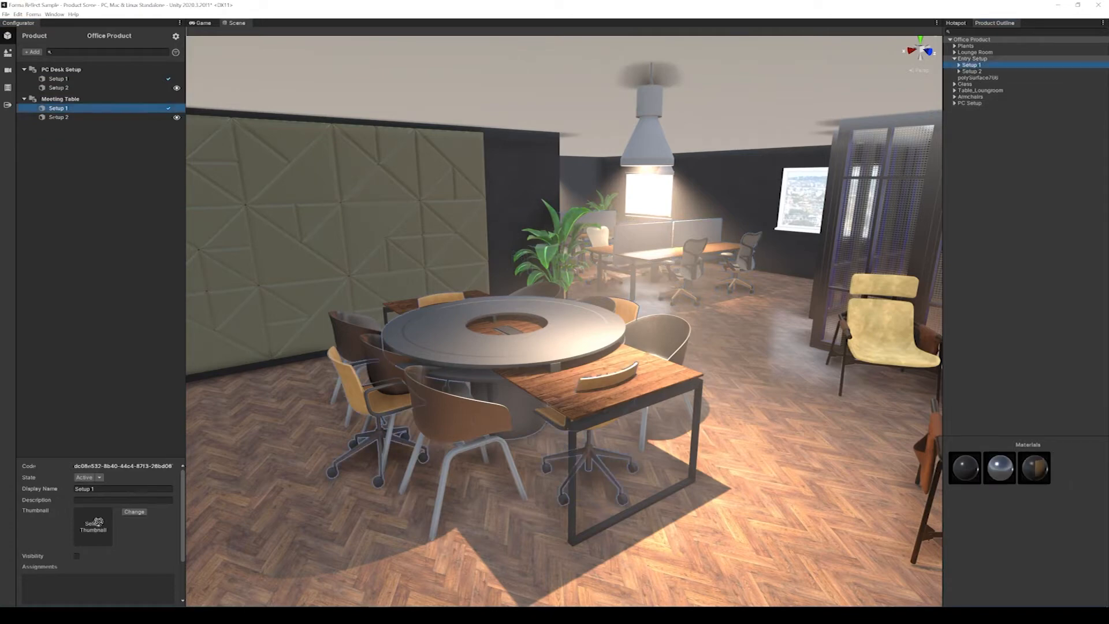
pyautogui.click(64, 118)
pyautogui.moveTo(975, 72); pyautogui.dragTo(103, 583)
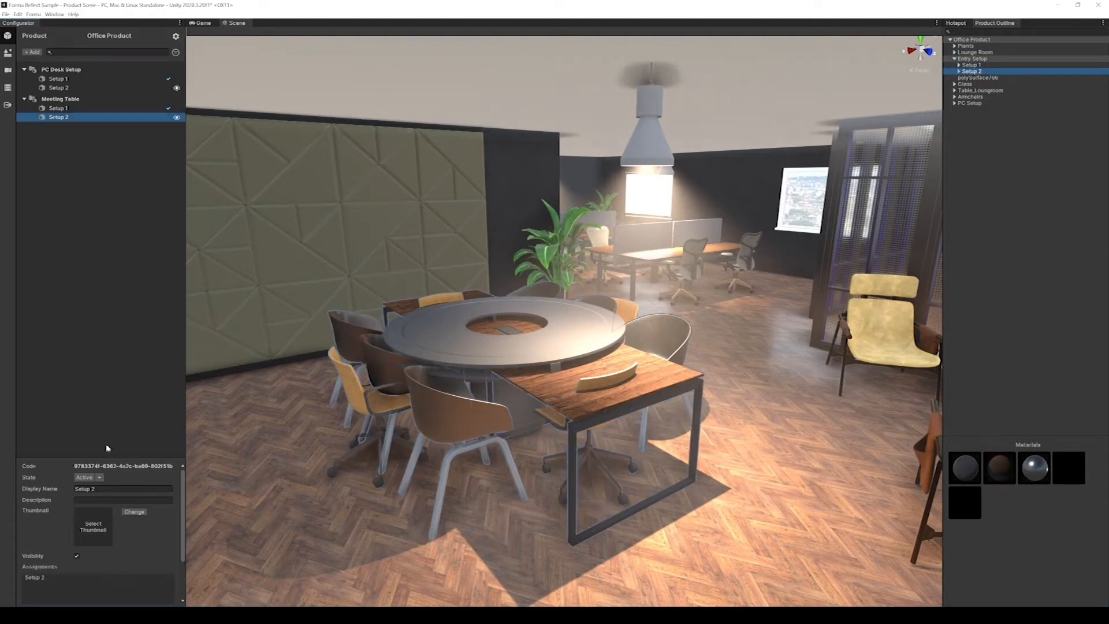
# Preview the Meeting Table set's Setup 1 and Setup 2 alternately to compare their table layouts.
pyautogui.click(176, 117)
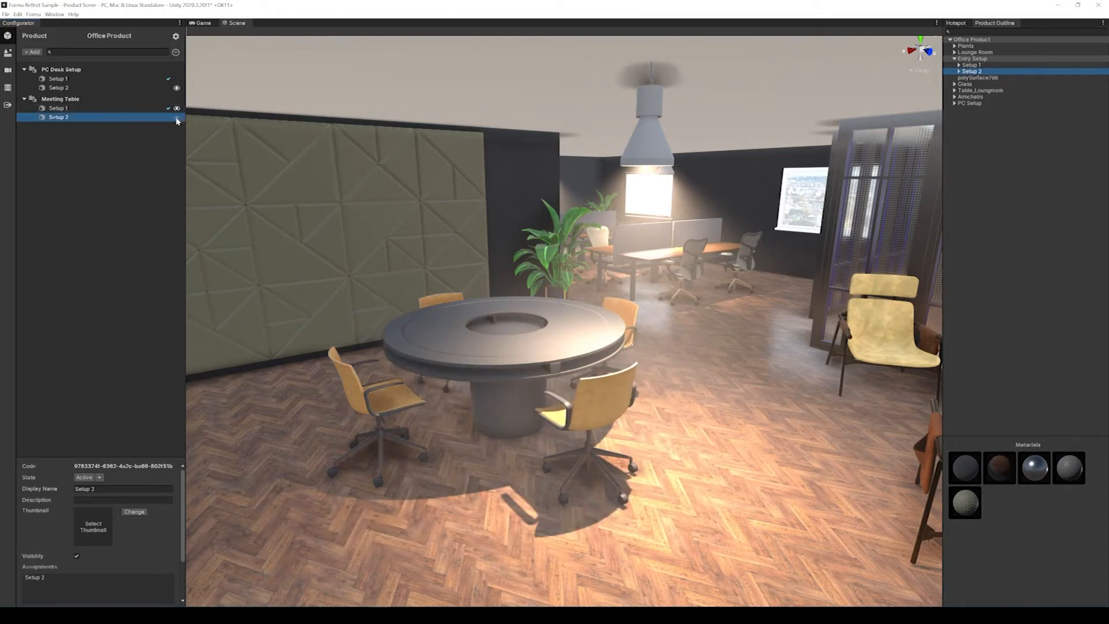
pyautogui.click(177, 117)
pyautogui.click(177, 117)
pyautogui.click(176, 117)
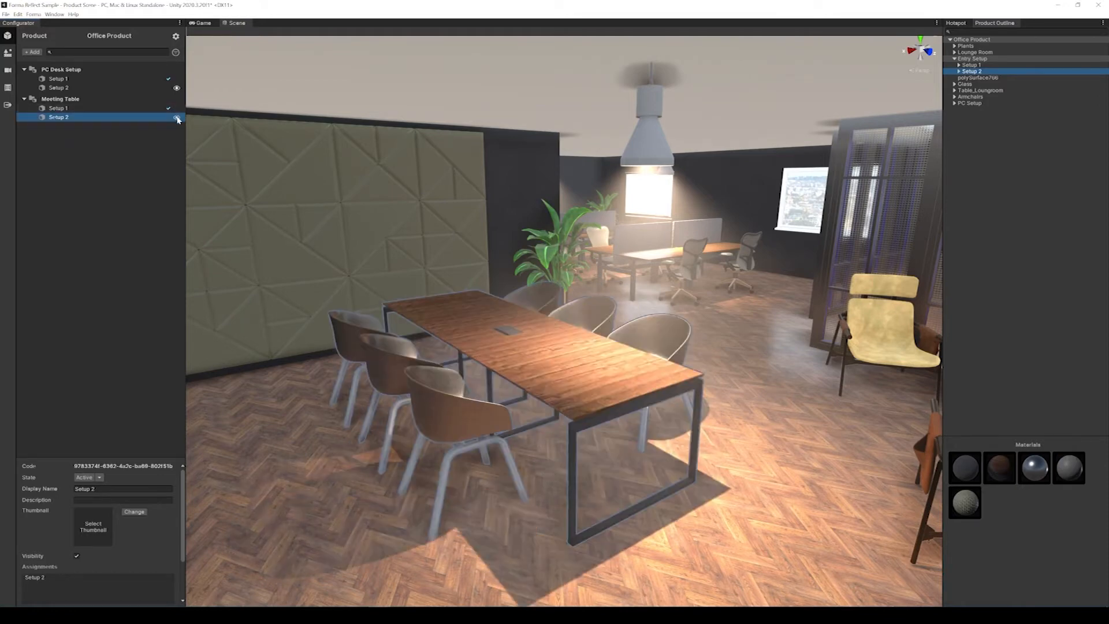
pyautogui.click(177, 117)
# Bring the lounge corner with the sofa into view and add a third visibility variant set.
pyautogui.moveTo(376, 247); pyautogui.dragTo(526, 265, button='right')
pyautogui.press('w')
pyautogui.rightClick(77, 200)
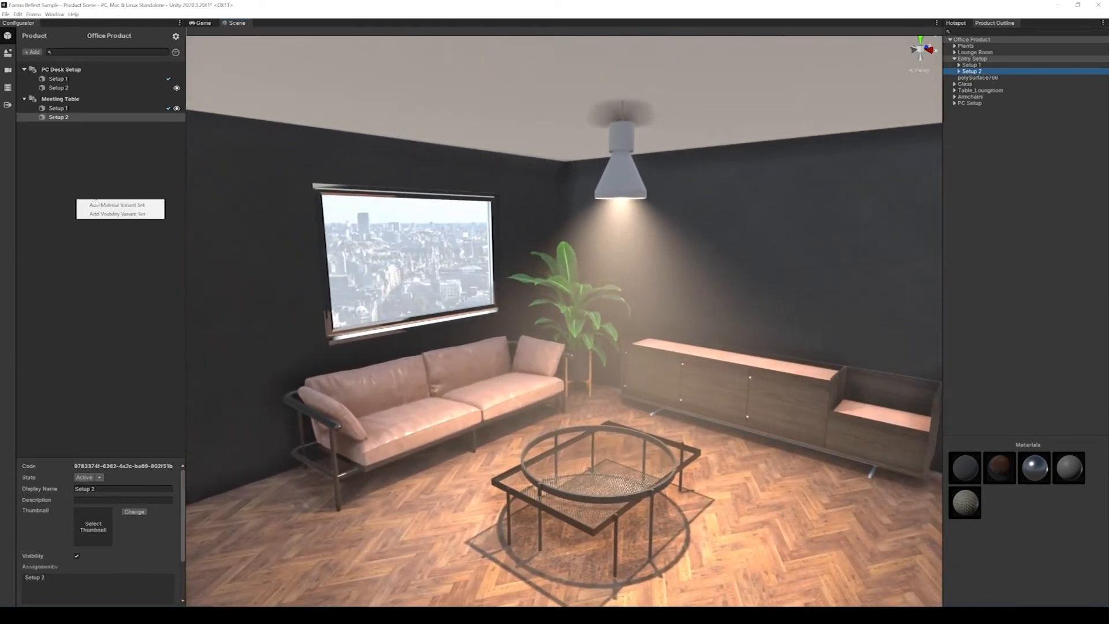
pyautogui.click(116, 214)
# Rename the third variant set as Lounge Setup.
pyautogui.click(67, 130)
pyautogui.rightClick(66, 131)
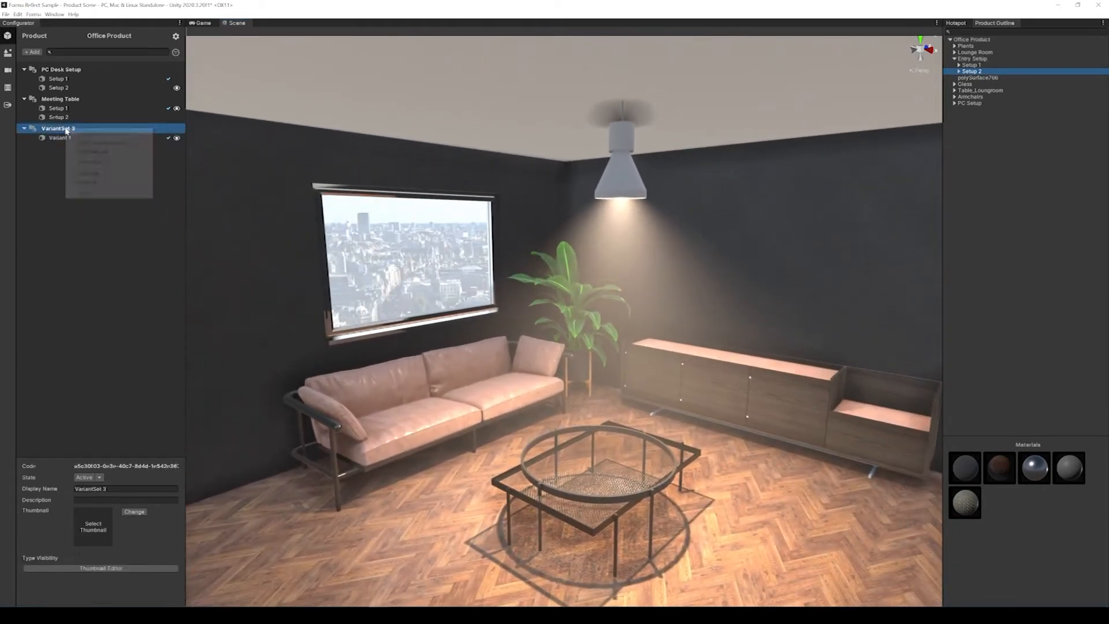
pyautogui.click(102, 183)
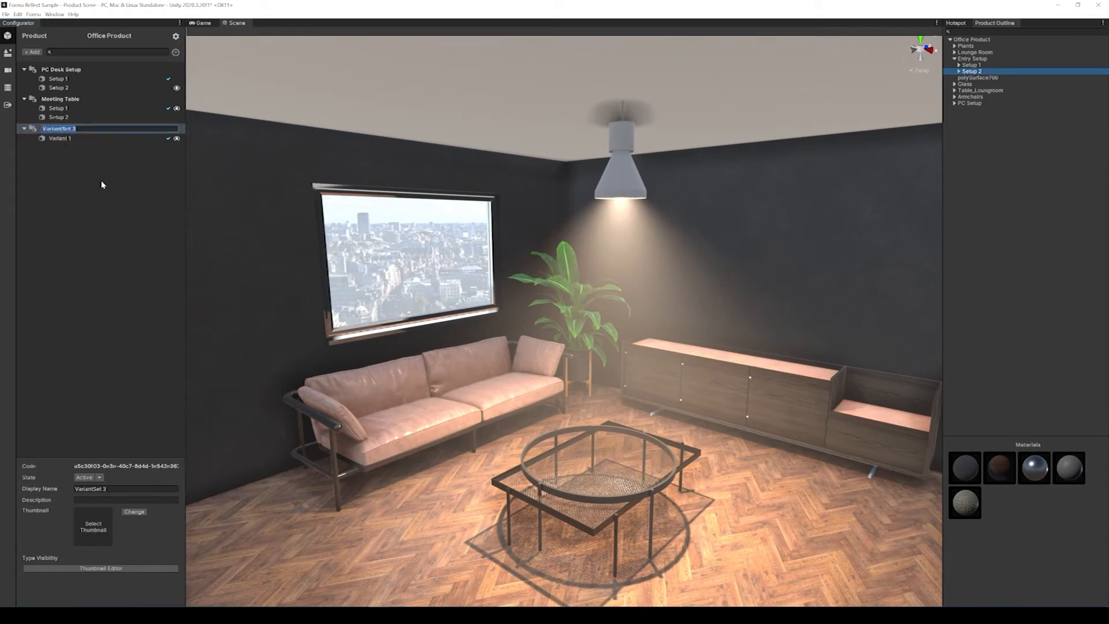
pyautogui.write('K')
pyautogui.write('ounge Setup')
pyautogui.press('Return')
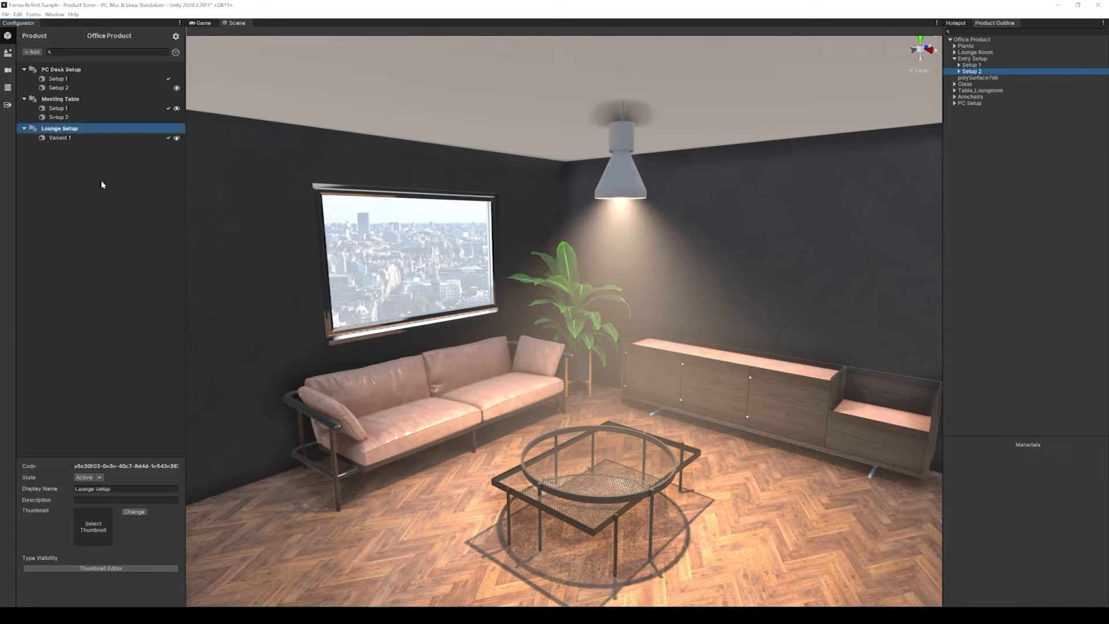
# Assign Setup 1 from the Lounge Room group to Variant 1 of the Lounge Setup set.
pyautogui.click(59, 139)
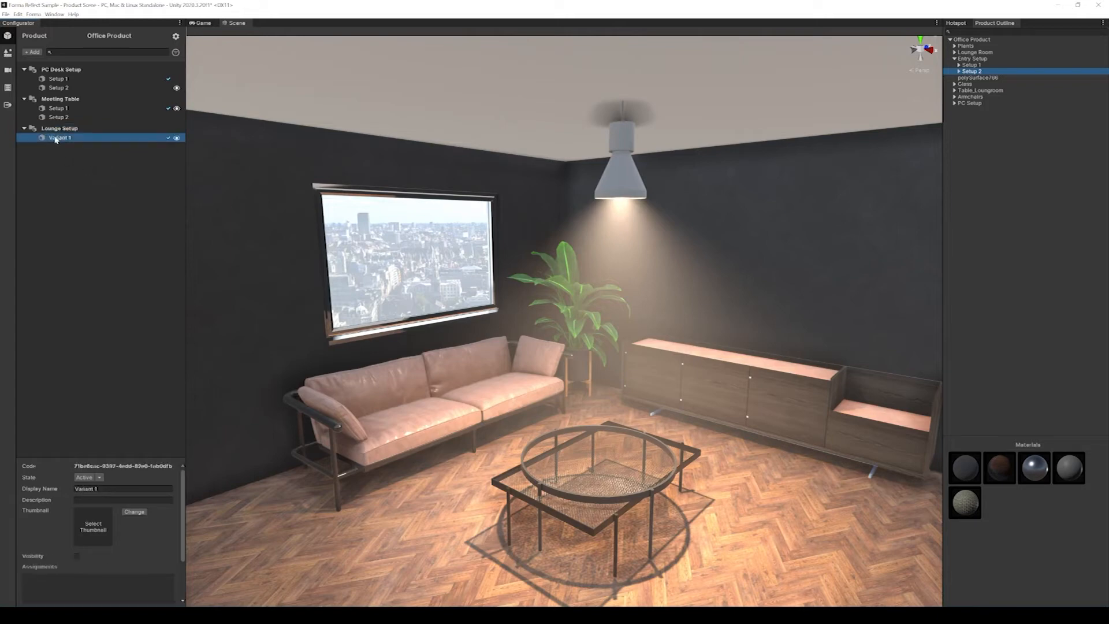
pyautogui.click(953, 58)
pyautogui.click(954, 52)
pyautogui.moveTo(972, 59); pyautogui.dragTo(110, 583)
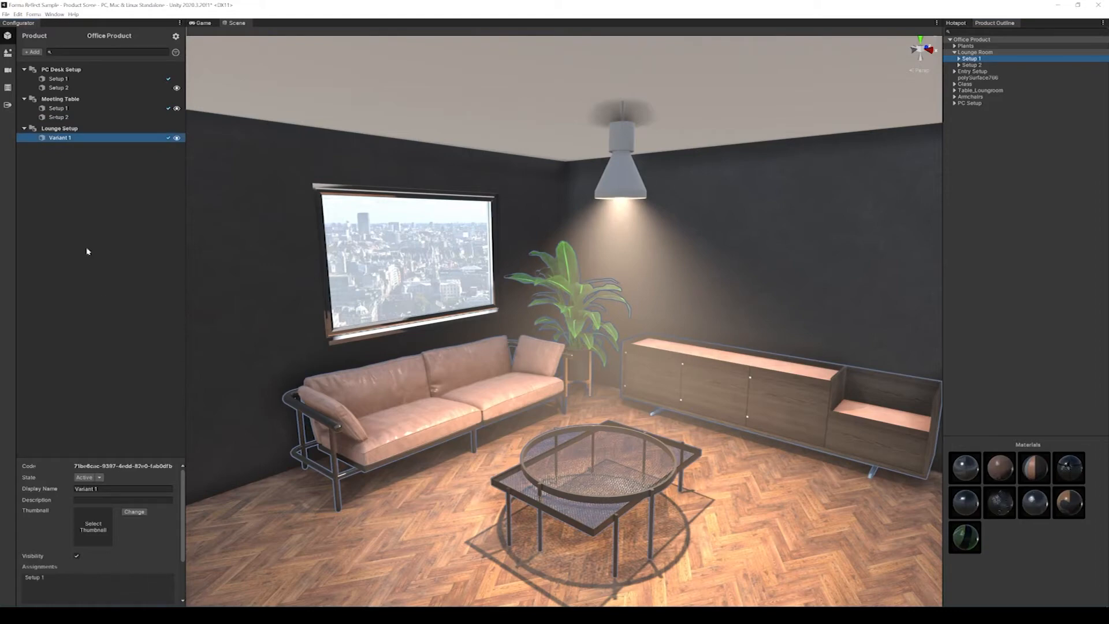
# Rename Variant 1 of the Lounge Setup set as Setup 1.
pyautogui.rightClick(58, 138)
pyautogui.click(97, 183)
pyautogui.write('S')
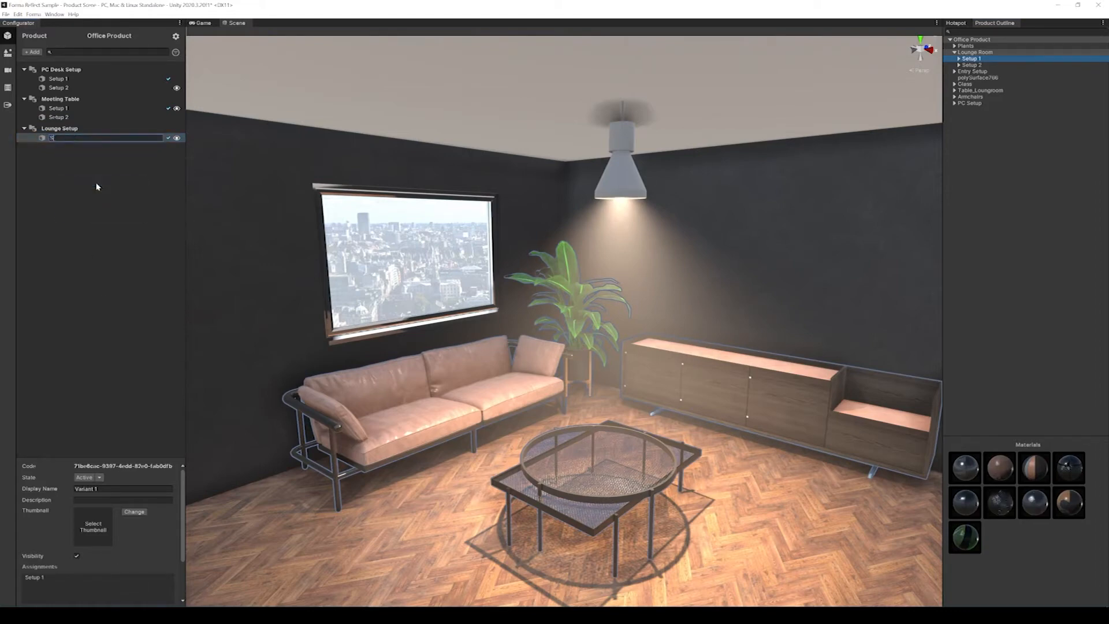
pyautogui.write('etup 1')
pyautogui.press('Return')
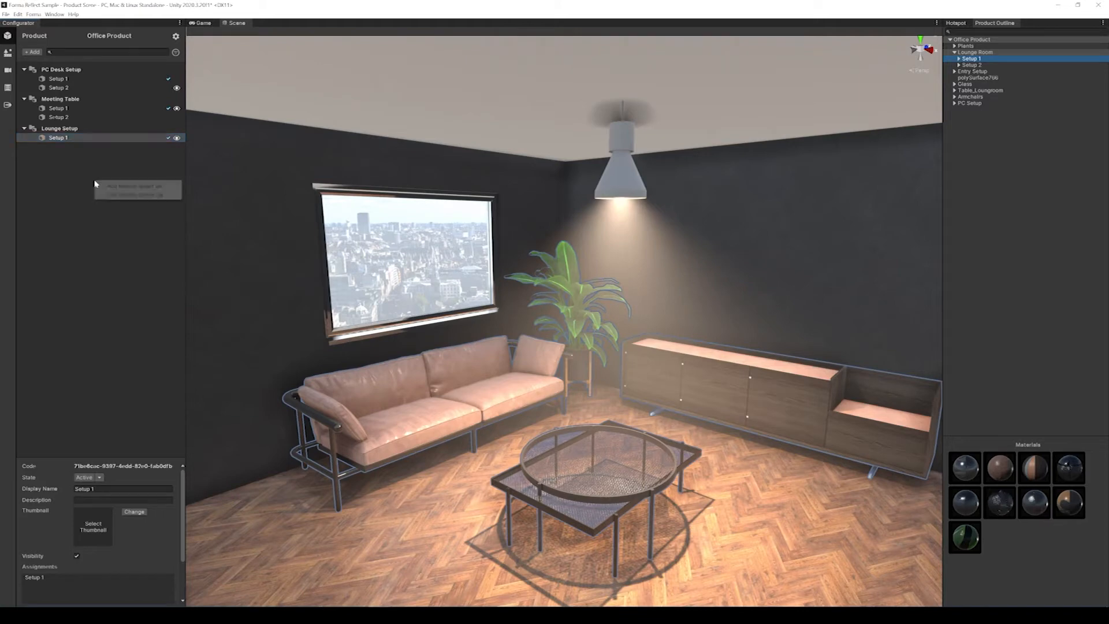
# Add a second variant to the Lounge Setup set.
pyautogui.rightClick(61, 127)
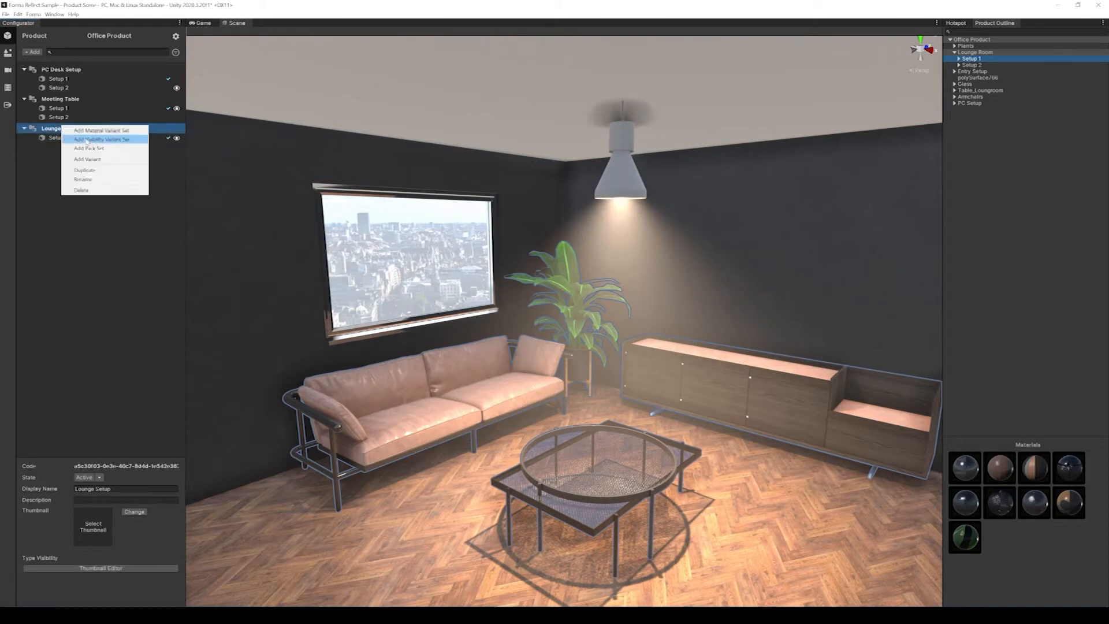
pyautogui.click(86, 147)
pyautogui.rightClick(60, 146)
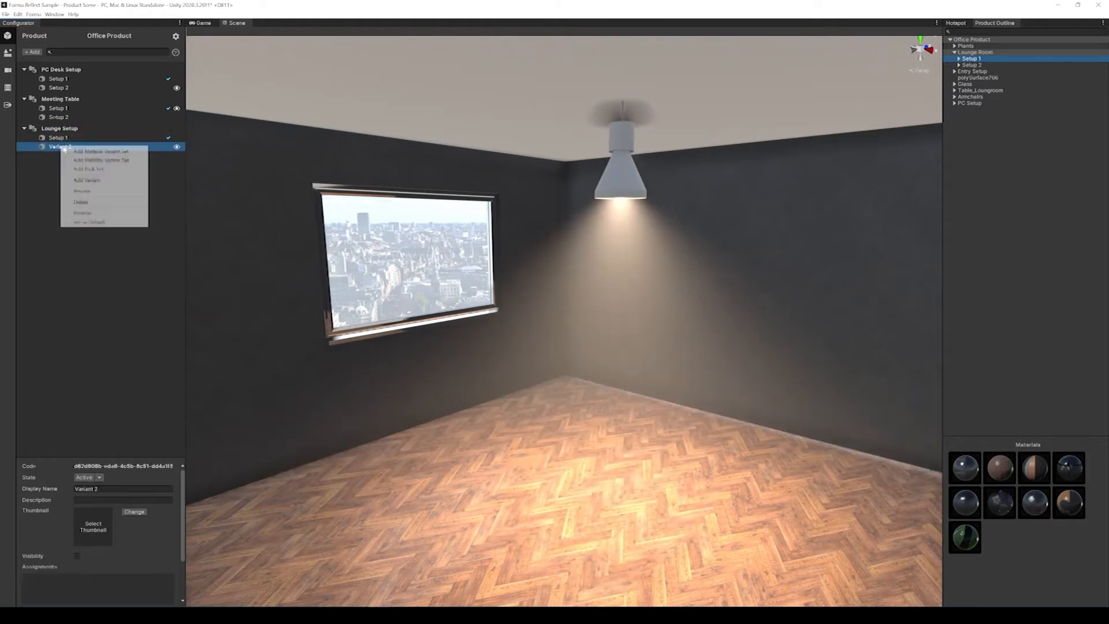
pyautogui.click(96, 181)
pyautogui.press('Delete')
# Rename the Lounge Setup set's second variant as Setup 2 and assign Setup 2 from the Lounge Room group to it.
pyautogui.click(59, 146)
pyautogui.rightClick(60, 147)
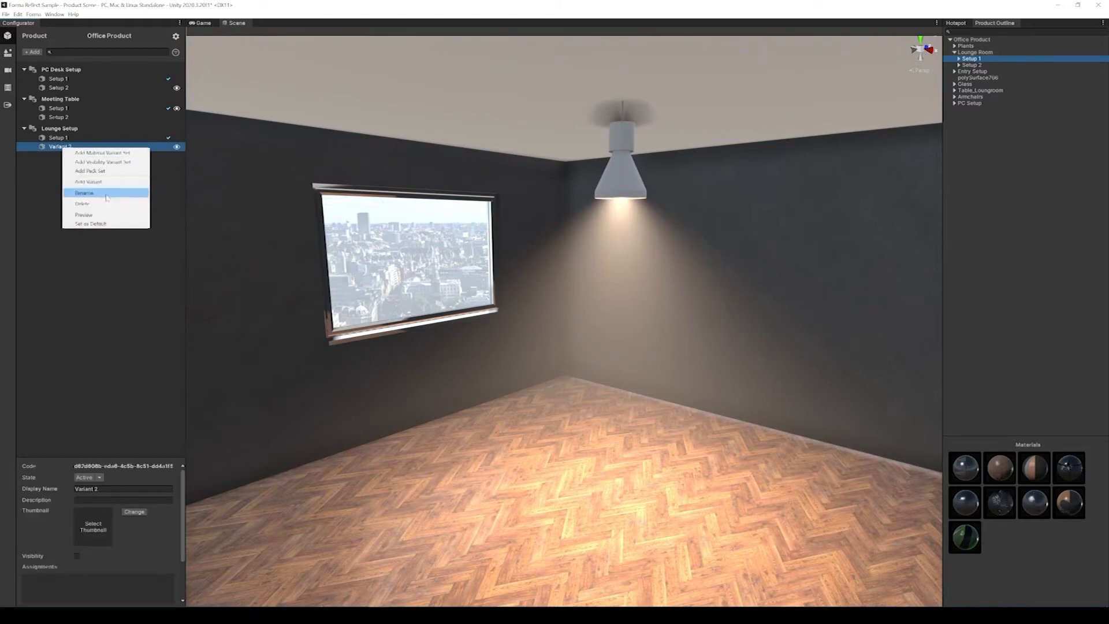
pyautogui.click(107, 193)
pyautogui.write('S')
pyautogui.press('Return')
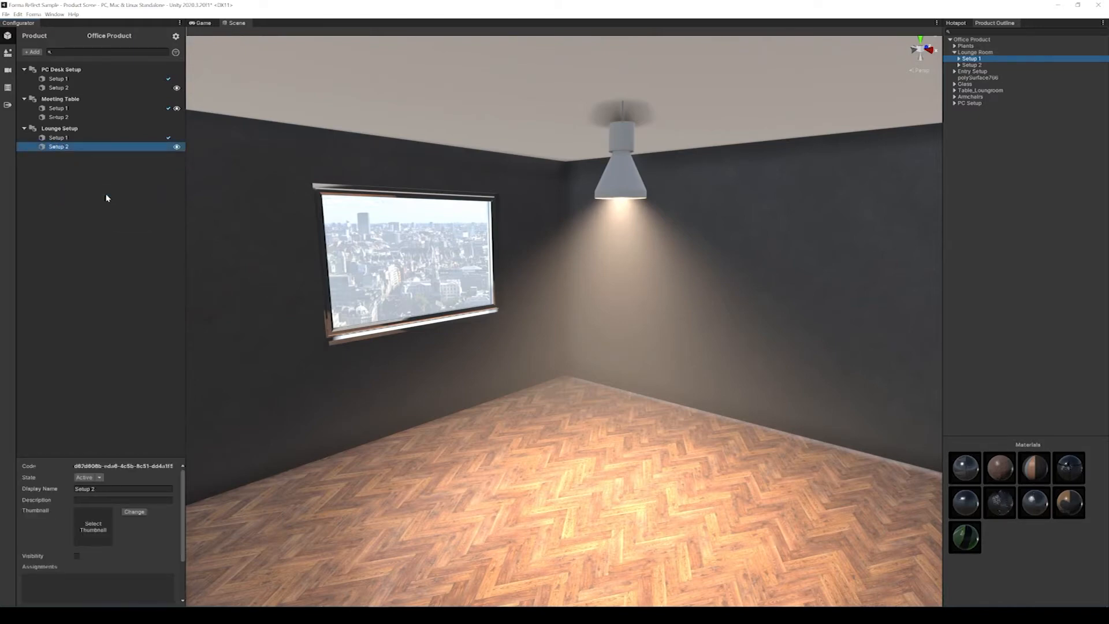
pyautogui.moveTo(965, 65); pyautogui.dragTo(127, 586)
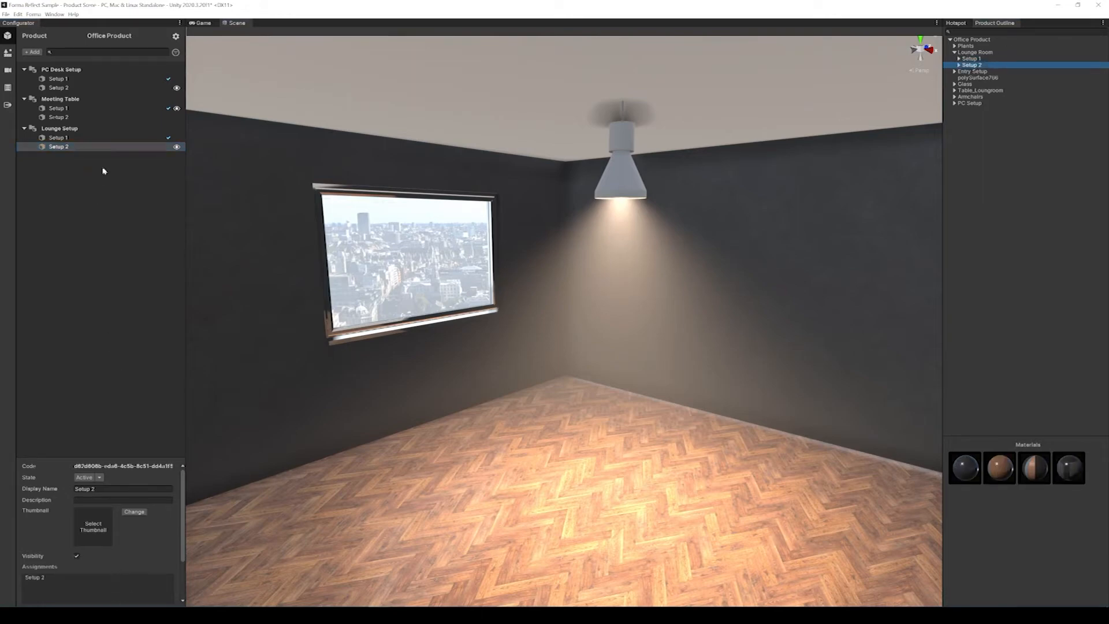
# Preview Setup 1 and Setup 2 of the Lounge Setup set alternately to compare their furniture.
pyautogui.click(177, 148)
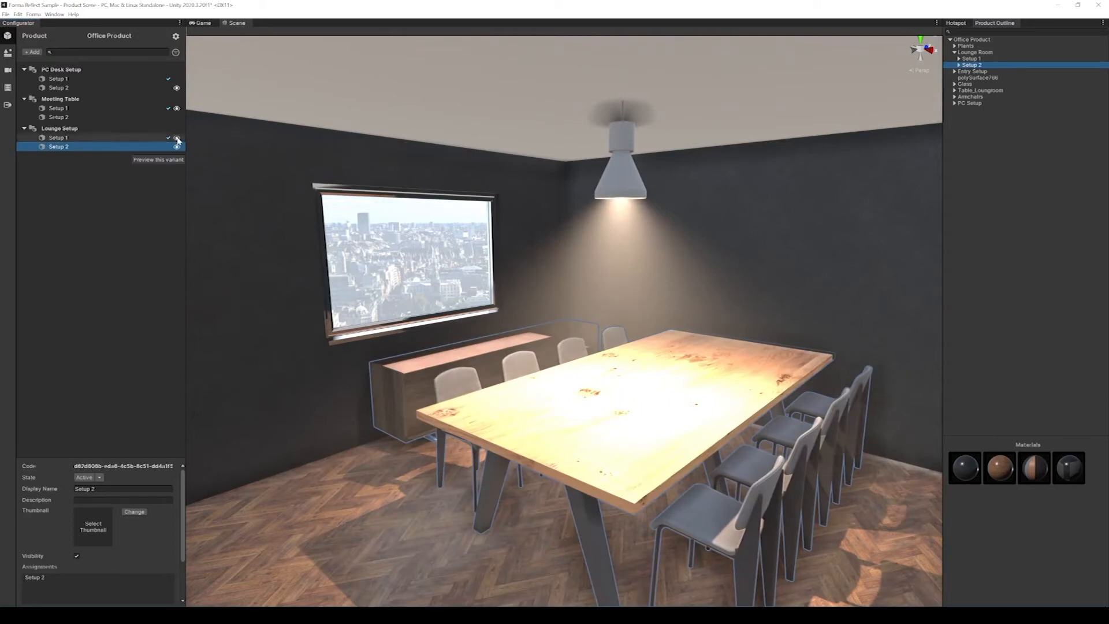
pyautogui.click(178, 139)
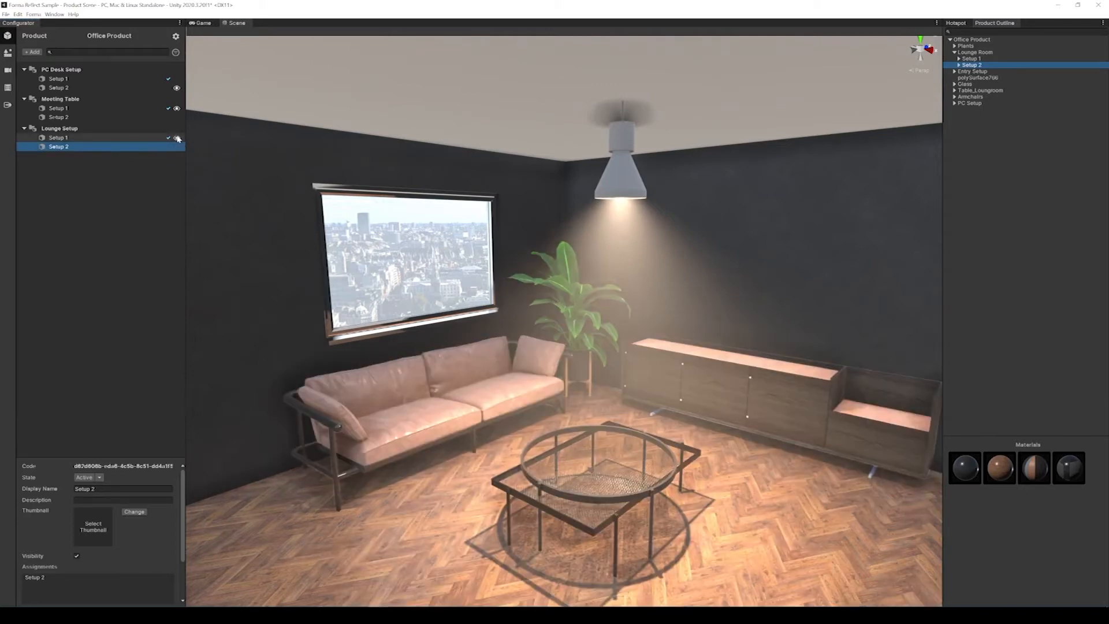
pyautogui.click(176, 146)
pyautogui.moveTo(587, 347); pyautogui.dragTo(457, 309, button='right')
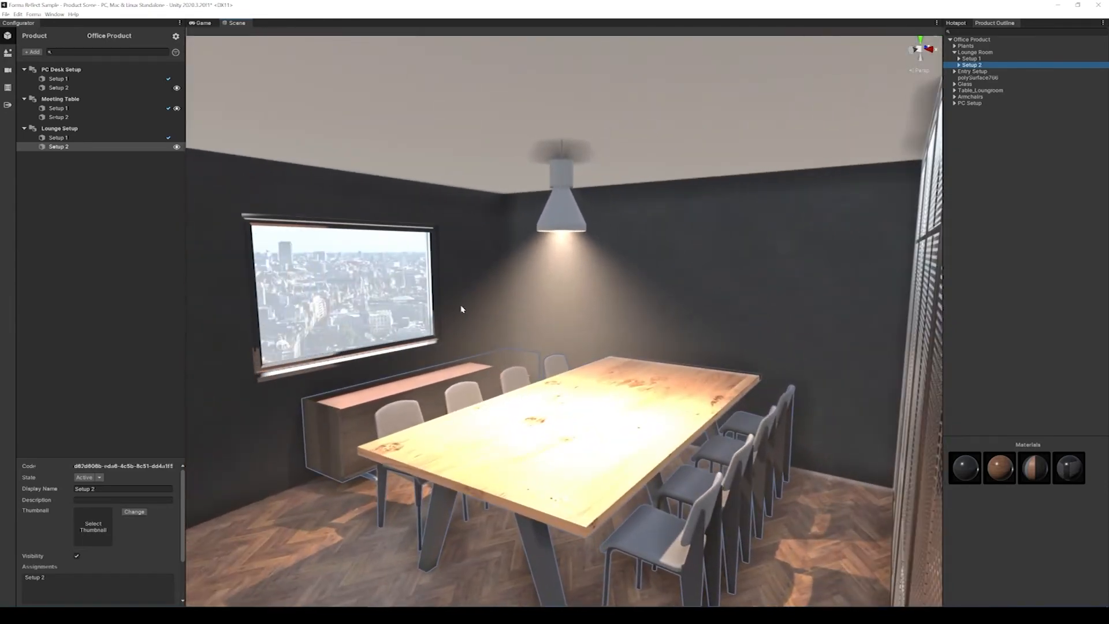
# Add a fourth visibility variant set to the product and select it.
pyautogui.rightClick(57, 205)
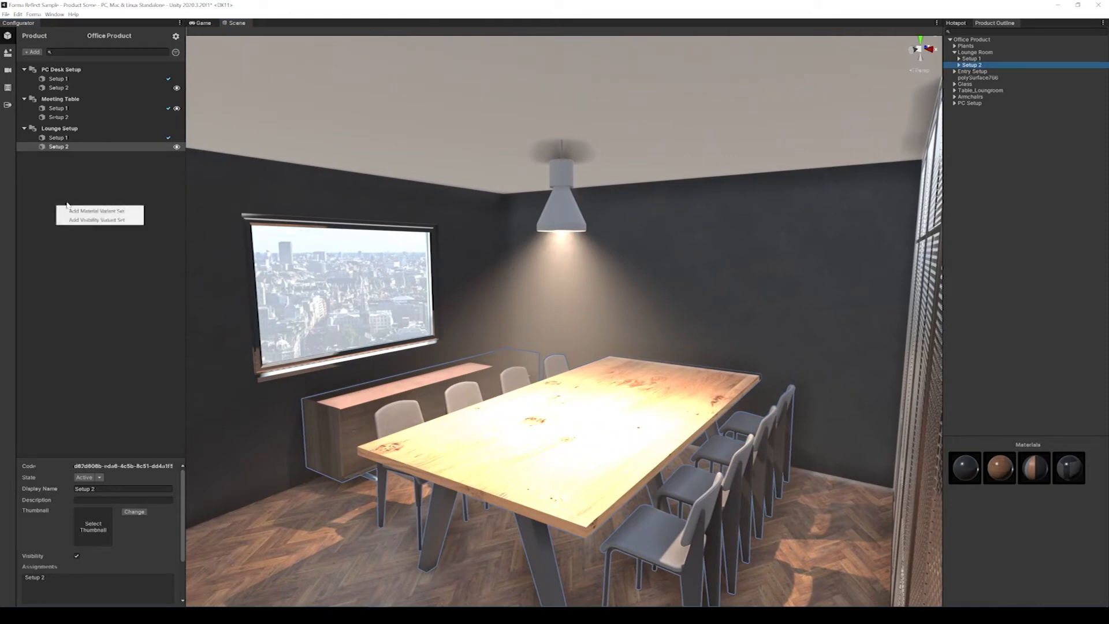
pyautogui.click(98, 220)
pyautogui.click(72, 158)
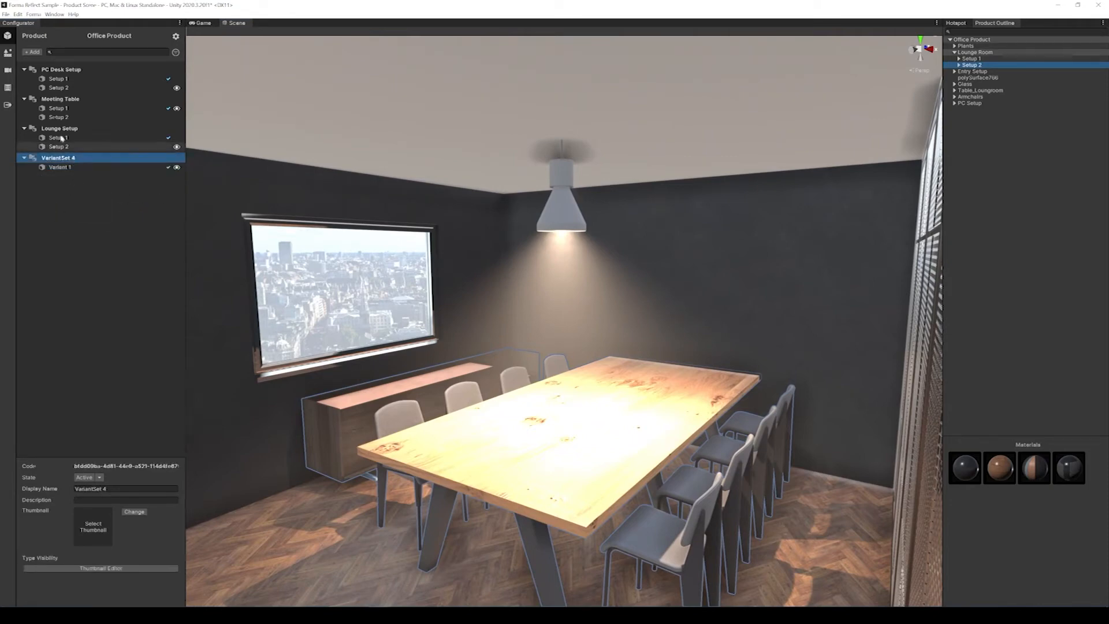
# Preview Setup 1 of the Lounge Setup set and rename the fourth variant set as Coffee Table.
pyautogui.click(177, 138)
pyautogui.rightClick(53, 159)
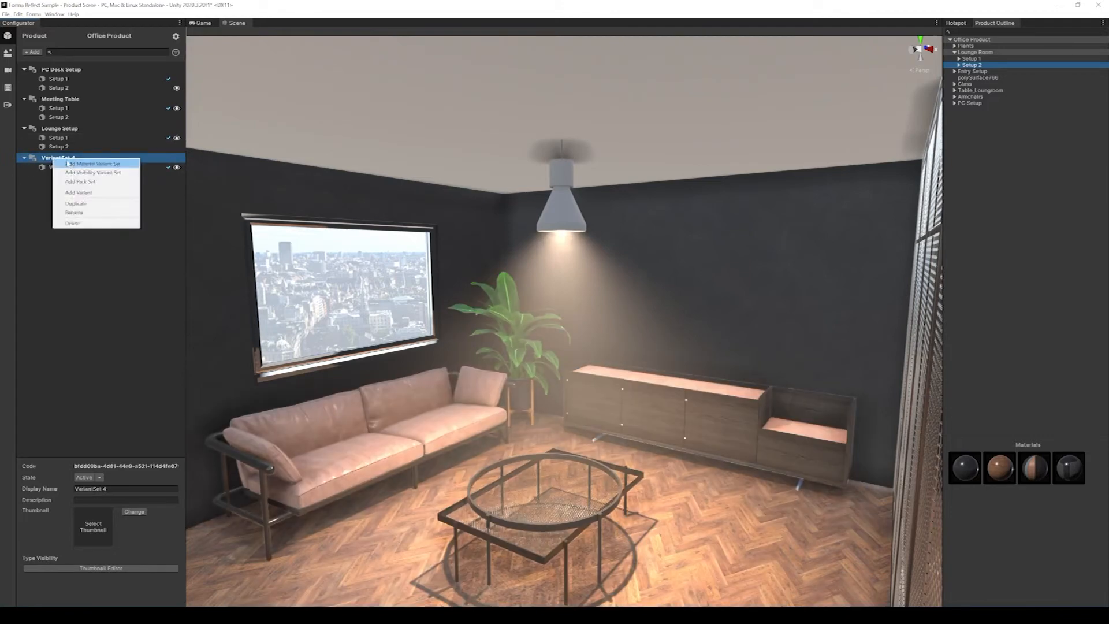
pyautogui.click(101, 213)
pyautogui.write('Coffee Table')
pyautogui.press('Return')
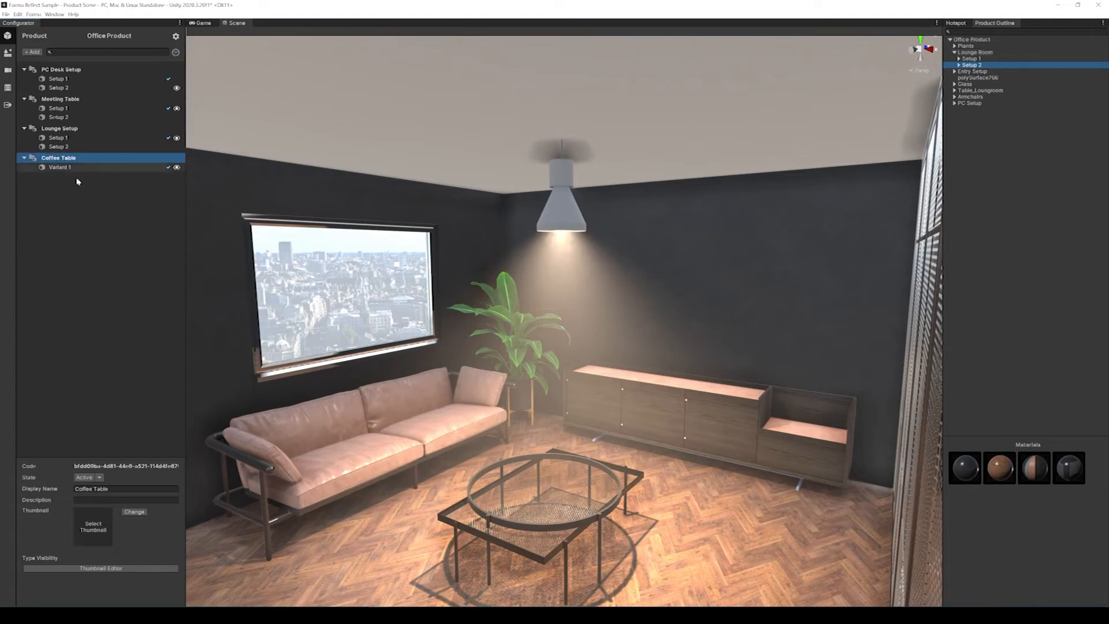
# Assign VR_Demo_Rec_Table-L from the Lounge Room's Setup 1 Coffee Table group to the Coffee Table set's first variant.
pyautogui.click(958, 59)
pyautogui.click(962, 78)
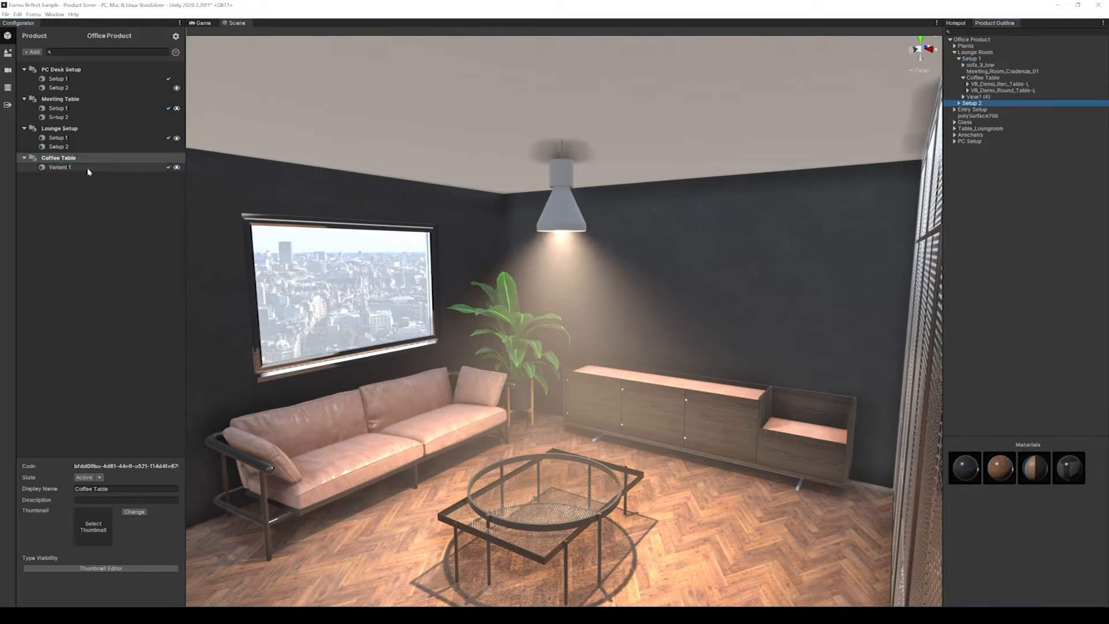
pyautogui.click(63, 167)
pyautogui.moveTo(1021, 87); pyautogui.dragTo(142, 588)
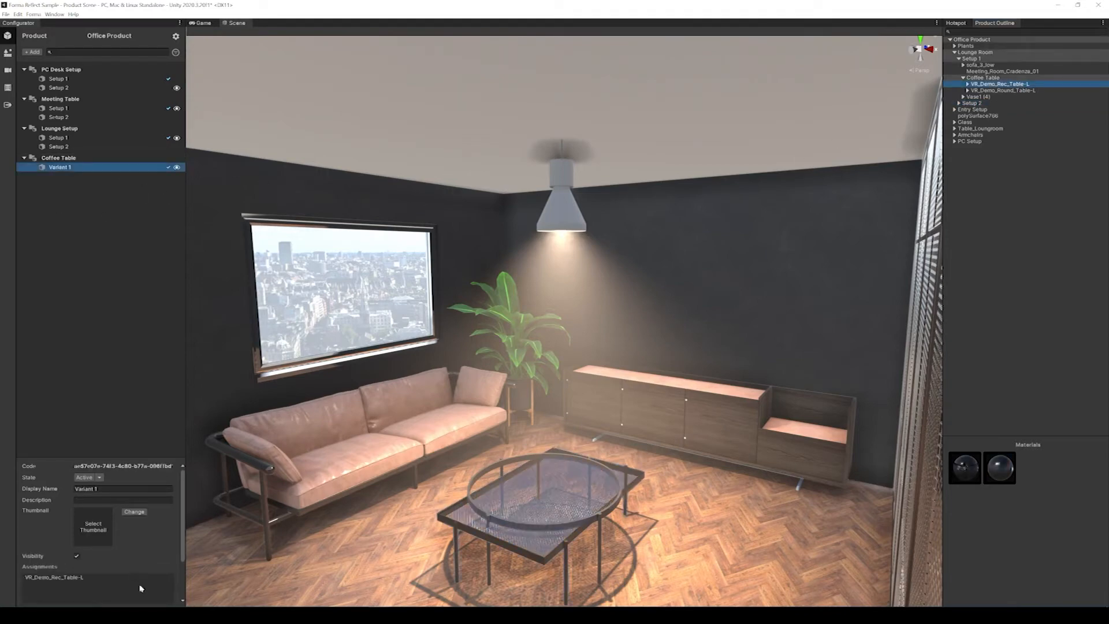
# Rename the Coffee Table set's first variant as Rectangle.
pyautogui.rightClick(64, 168)
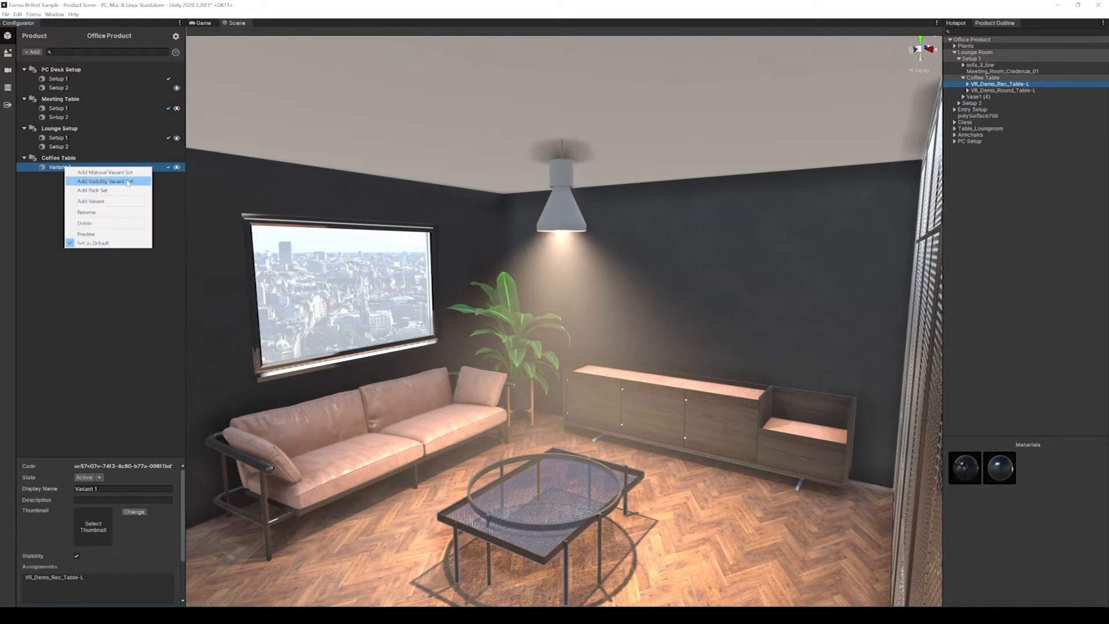
pyautogui.click(111, 212)
pyautogui.write('Rec')
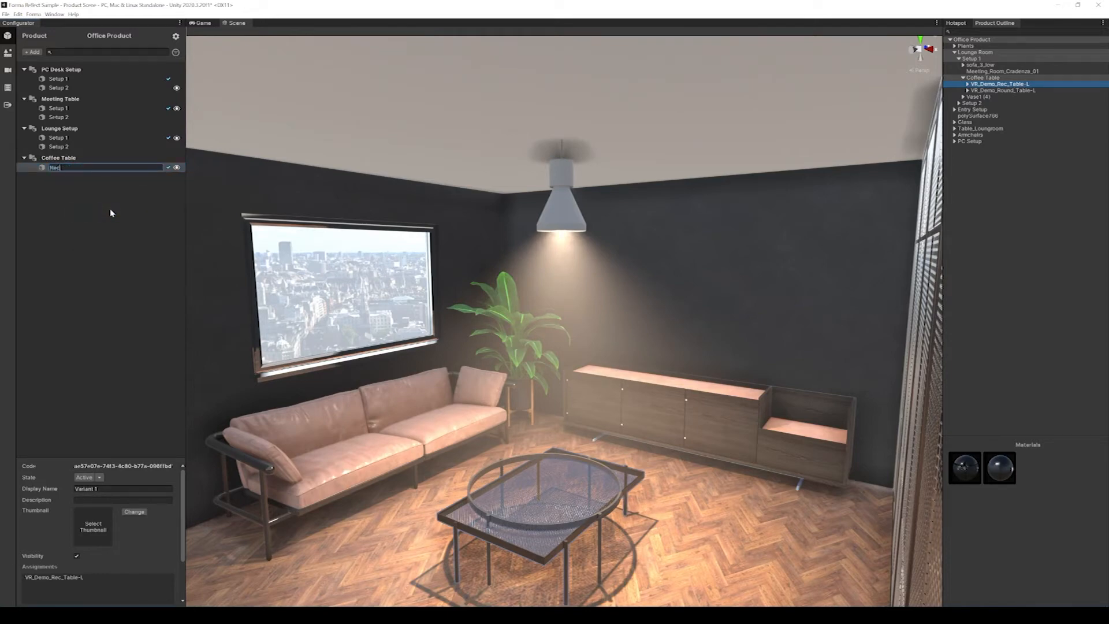
pyautogui.write('tangle')
pyautogui.press('Return')
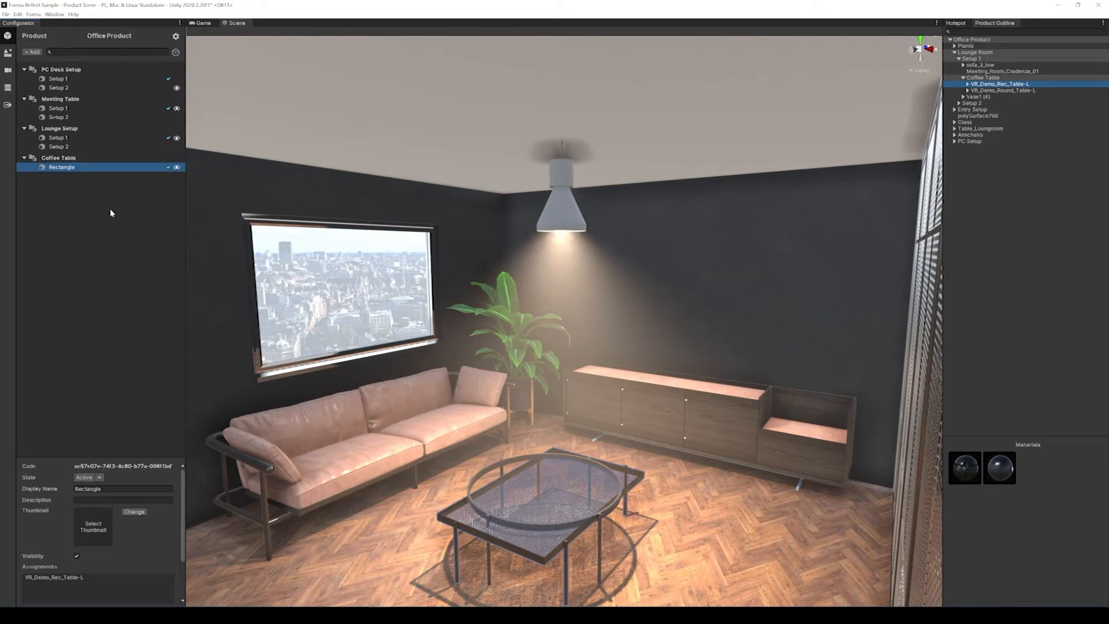
# Add a second variant to the Coffee Table set and assign VR_Demo_Round_Table-L to it.
pyautogui.rightClick(68, 169)
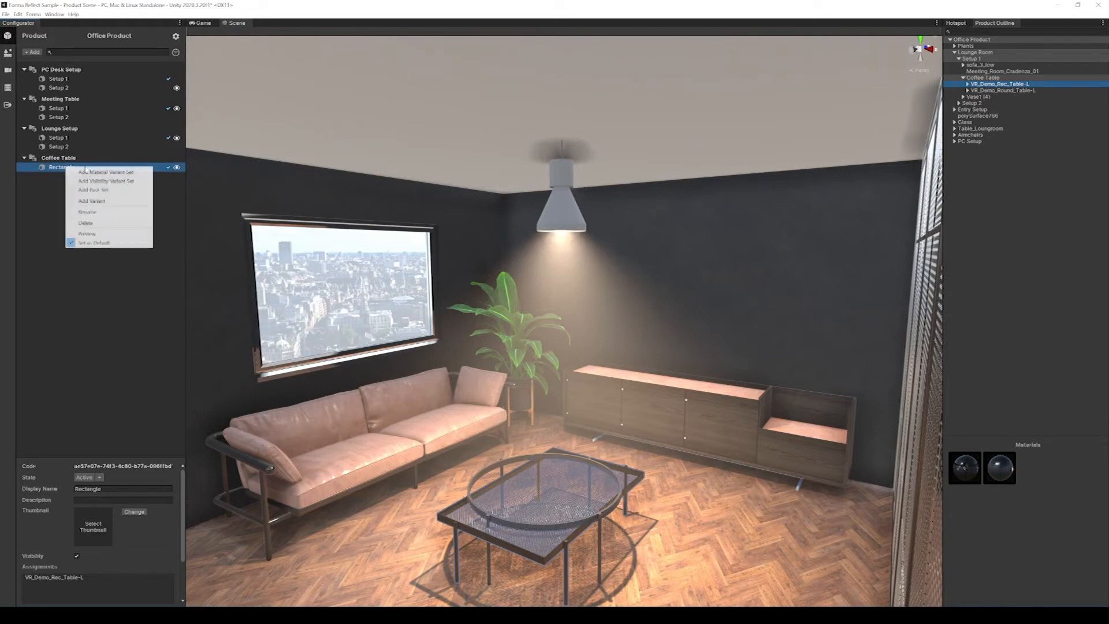
pyautogui.click(103, 202)
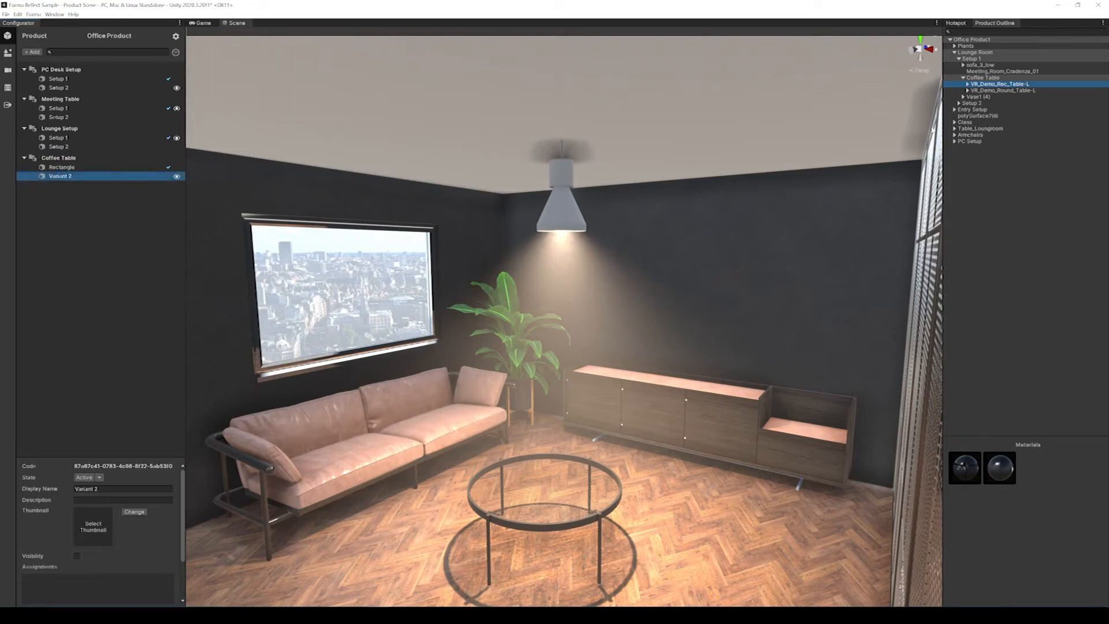
pyautogui.moveTo(999, 90); pyautogui.dragTo(105, 583)
# Rename the Coffee Table set's second variant as Round.
pyautogui.rightClick(65, 178)
pyautogui.click(103, 219)
pyautogui.write('Round')
pyautogui.press('Return')
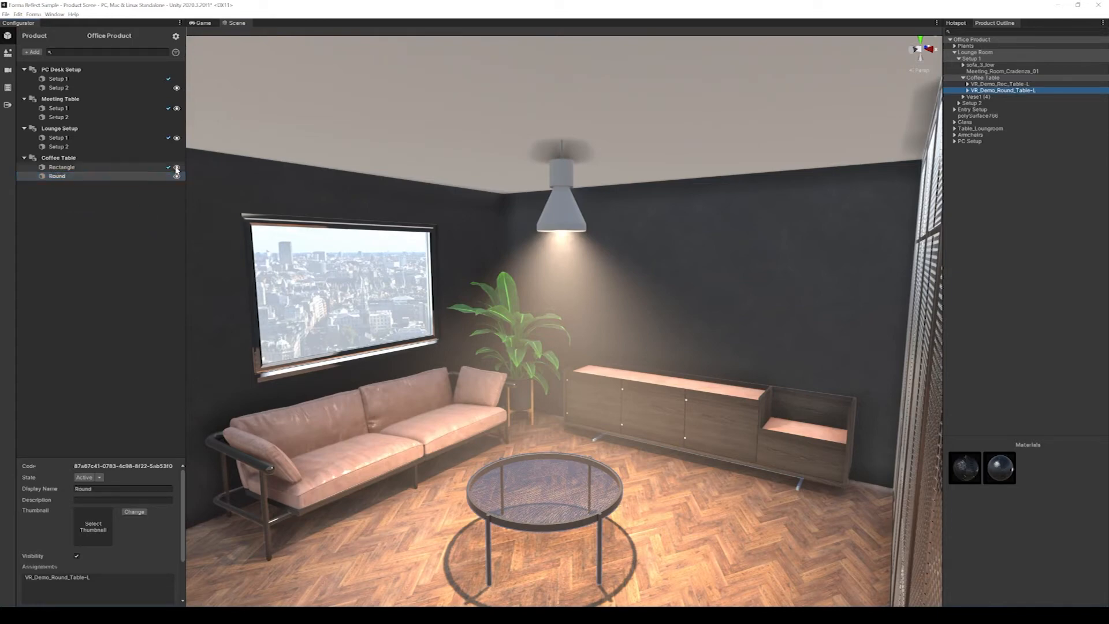
# Preview the Rectangle and Round variants of the Coffee Table set alternately to compare the tables.
pyautogui.click(176, 167)
pyautogui.click(177, 176)
pyautogui.click(177, 168)
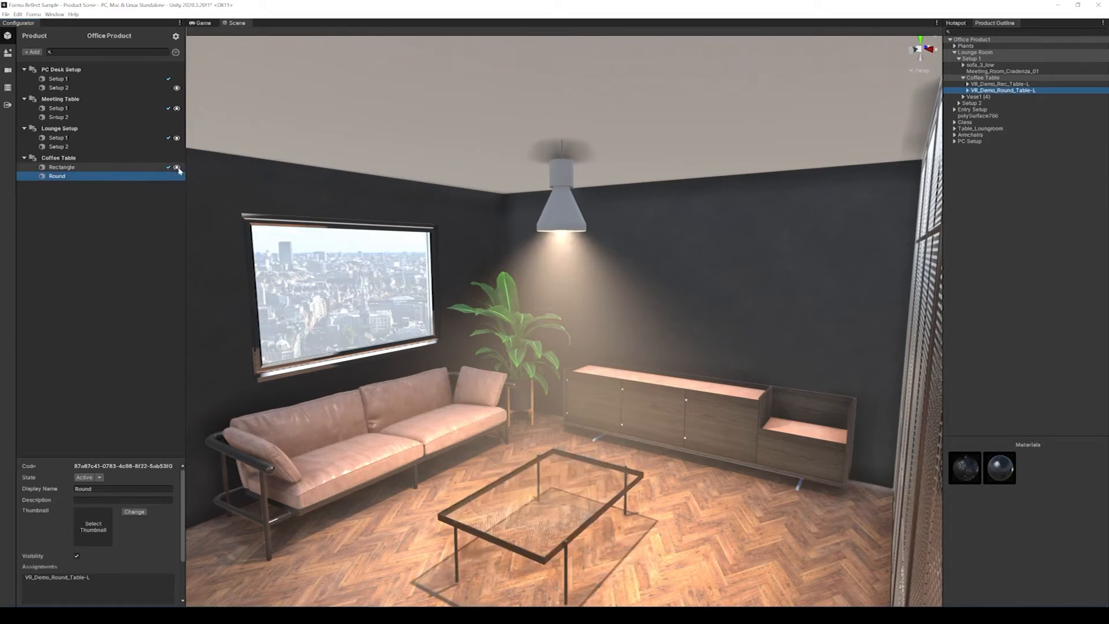
pyautogui.click(178, 176)
pyautogui.click(177, 168)
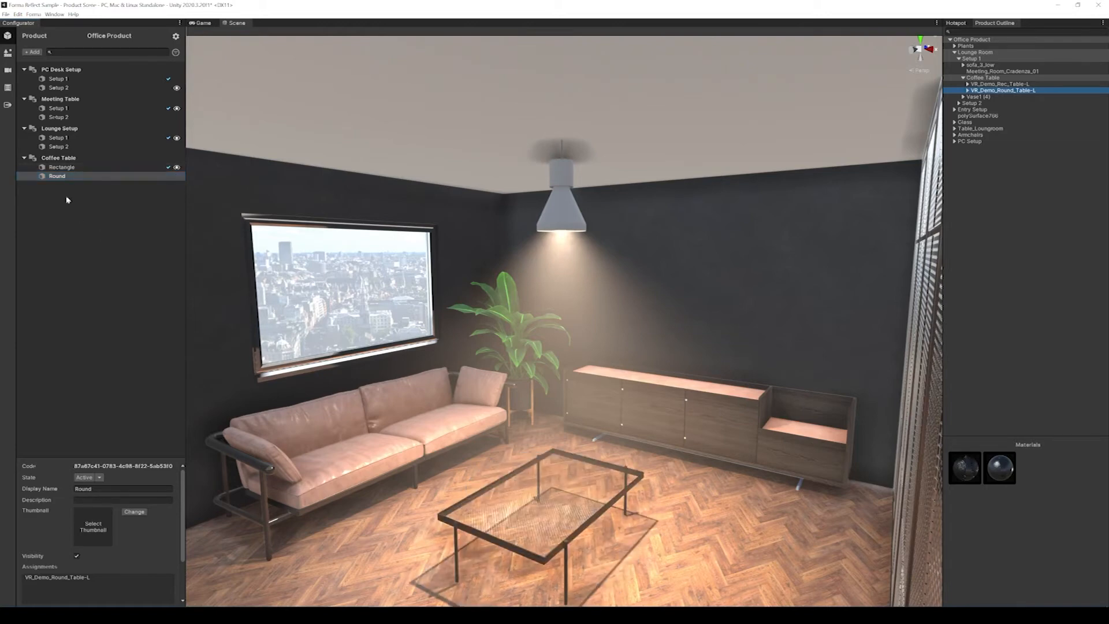
# Collapse the Coffee Table, Lounge Setup, Meeting Table and PC Desk Setup variant sets.
pyautogui.click(24, 158)
pyautogui.click(24, 128)
pyautogui.click(24, 99)
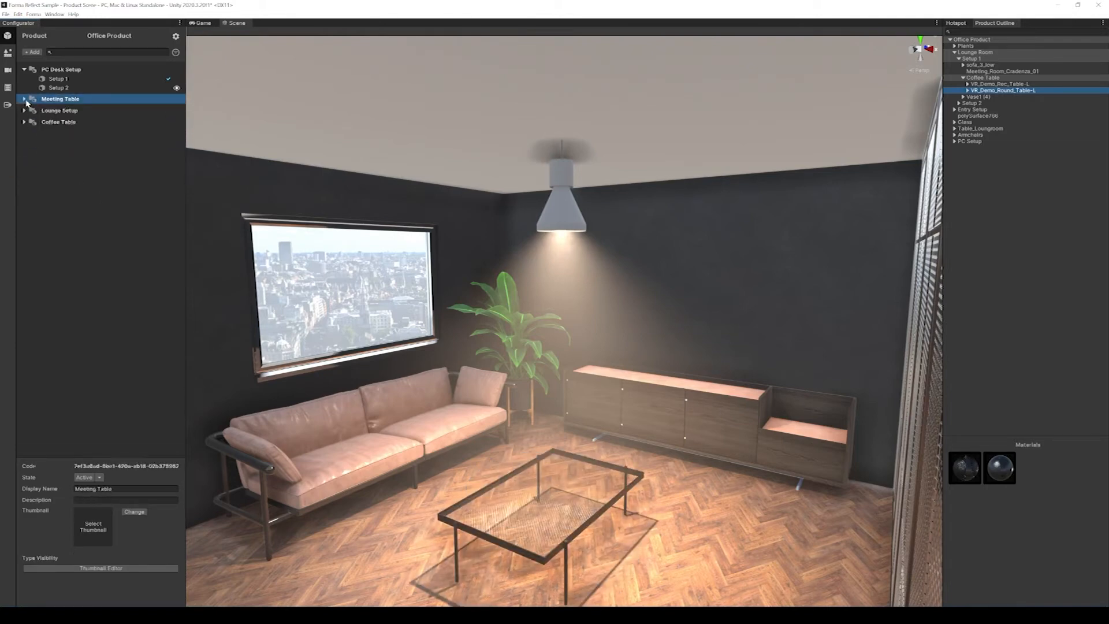
pyautogui.click(24, 69)
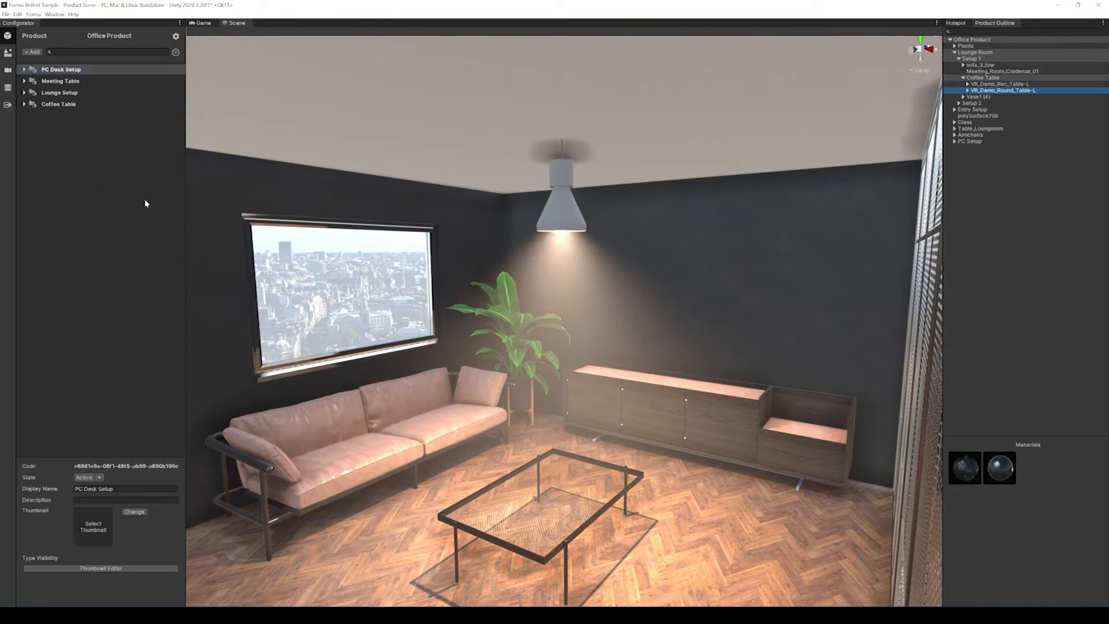
# Bring the armchairs into view and add a material variant set to the product.
pyautogui.moveTo(546, 402); pyautogui.dragTo(451, 318, button='right')
pyautogui.press('d')
pyautogui.rightClick(97, 164)
pyautogui.click(110, 163)
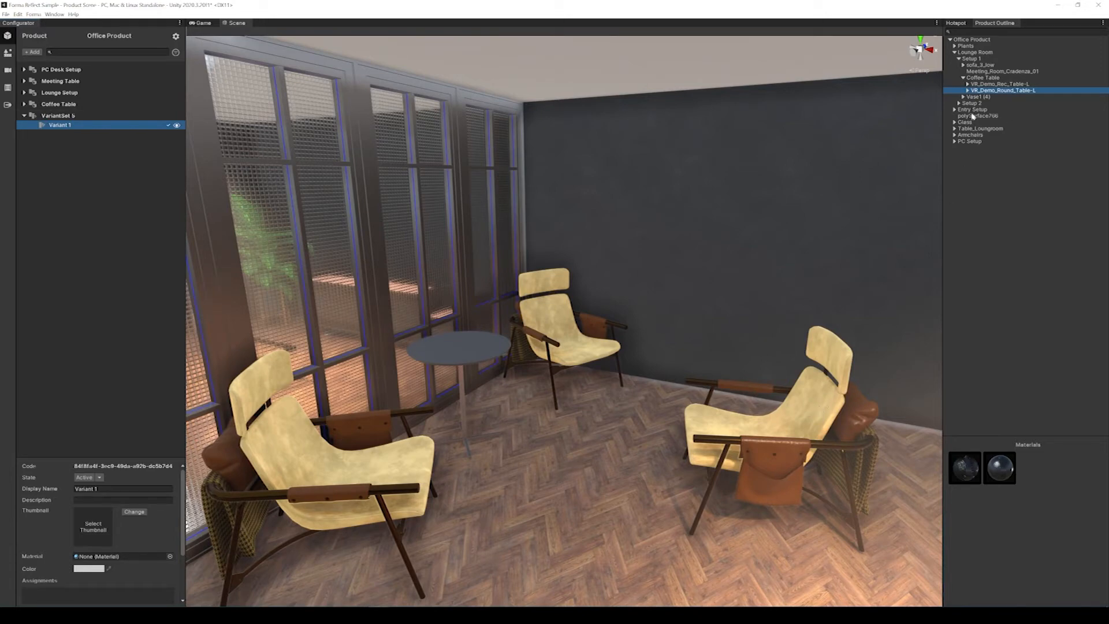
# Assign Object002 of all three armchairs to the new material variant, applying the current selection's mesh renderers that use Armchair_LeatherNatural to the target query.
pyautogui.click(829, 395)
pyautogui.click(828, 396)
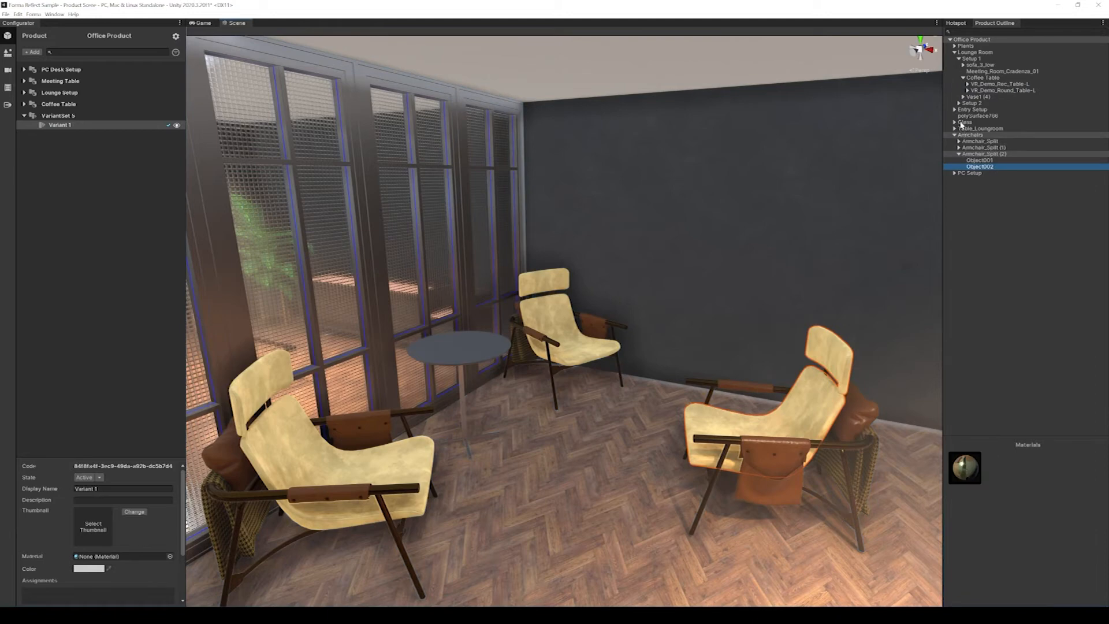
pyautogui.scroll(-3, 130, 519)
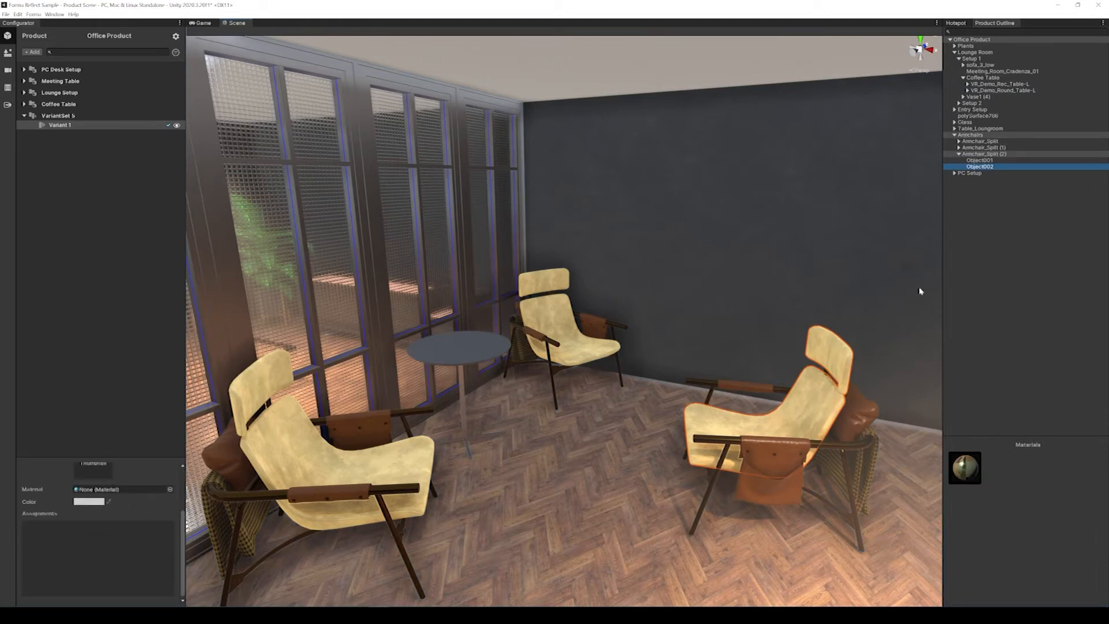
pyautogui.click(958, 141)
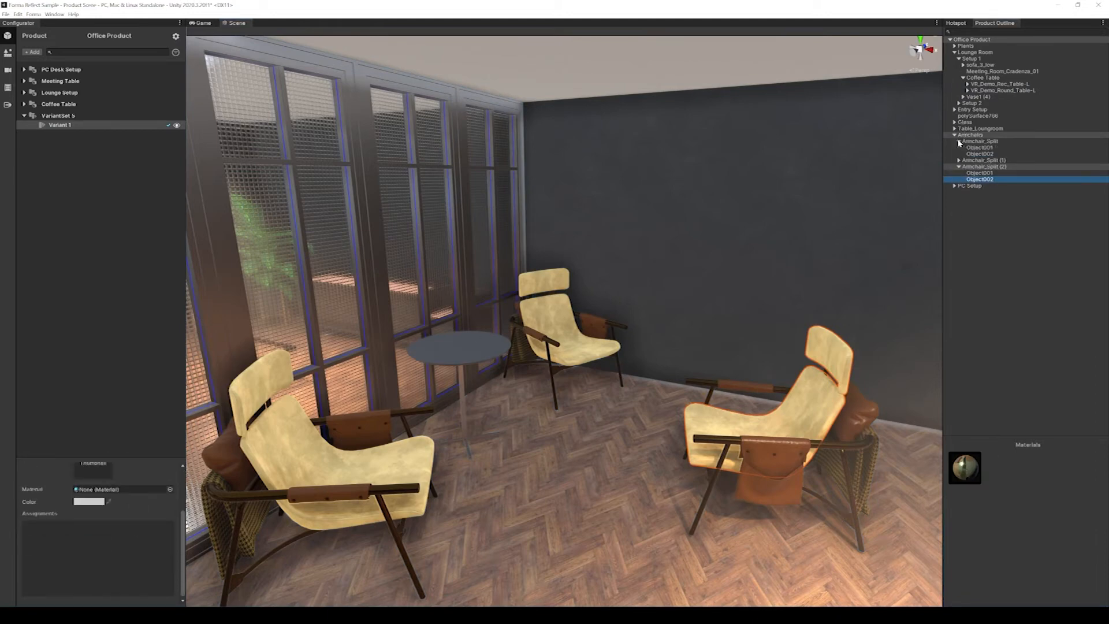
pyautogui.click(959, 161)
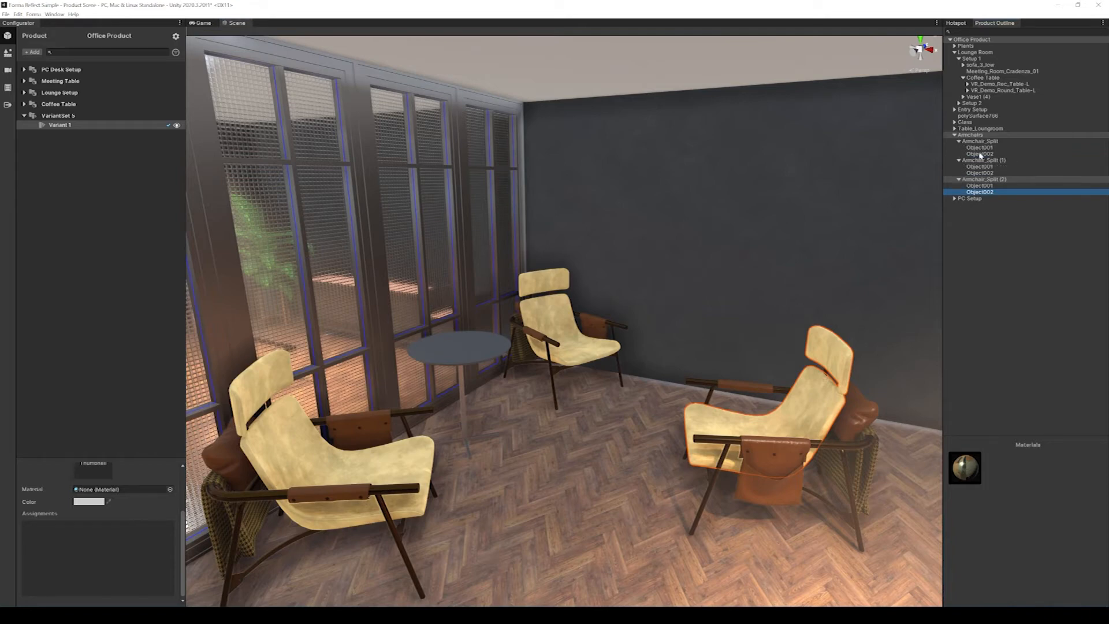
pyautogui.click(984, 154)
pyautogui.keyDown('ctrl'); pyautogui.click(984, 173); pyautogui.keyUp('ctrl')
pyautogui.keyDown('ctrl'); pyautogui.click(986, 193); pyautogui.keyUp('ctrl')
pyautogui.moveTo(984, 193); pyautogui.dragTo(128, 556)
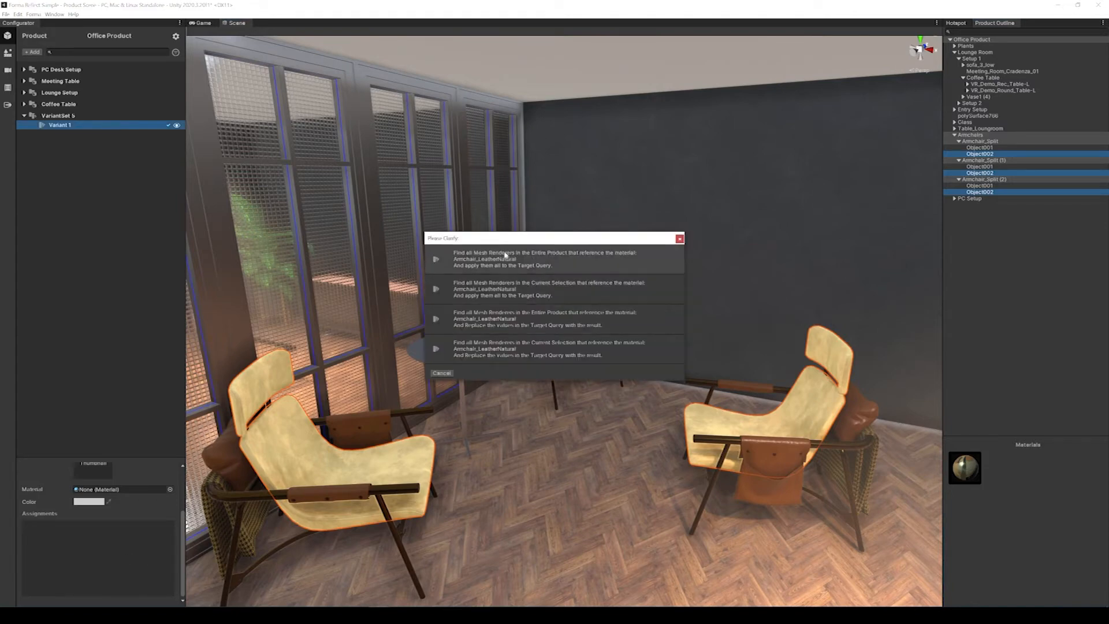
pyautogui.click(540, 295)
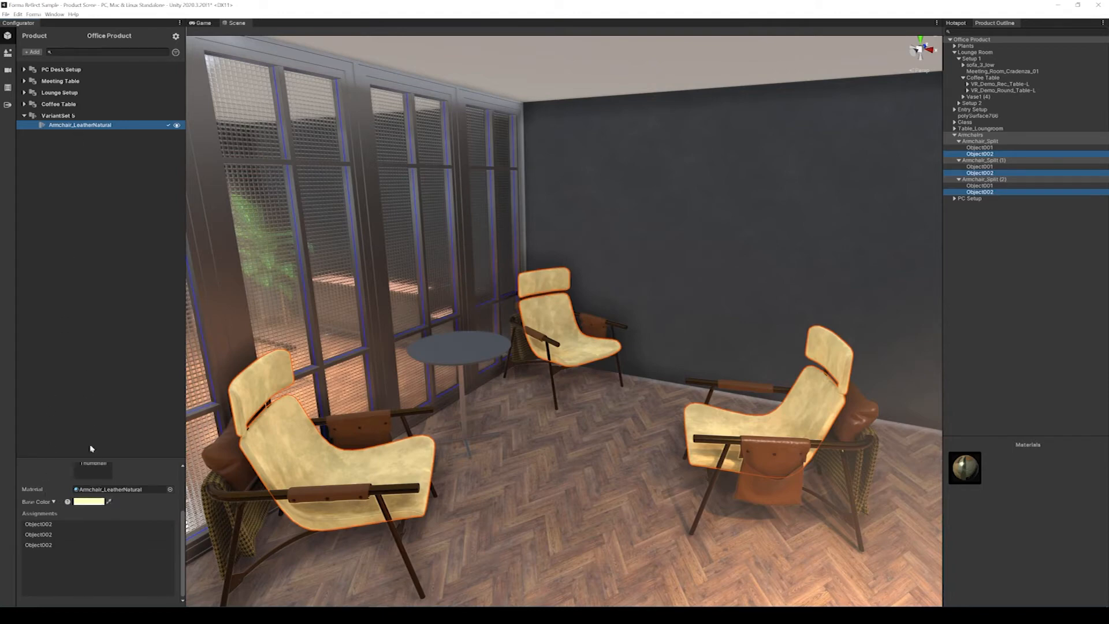
# Rename the armchair leather material variant as Yellow.
pyautogui.rightClick(82, 127)
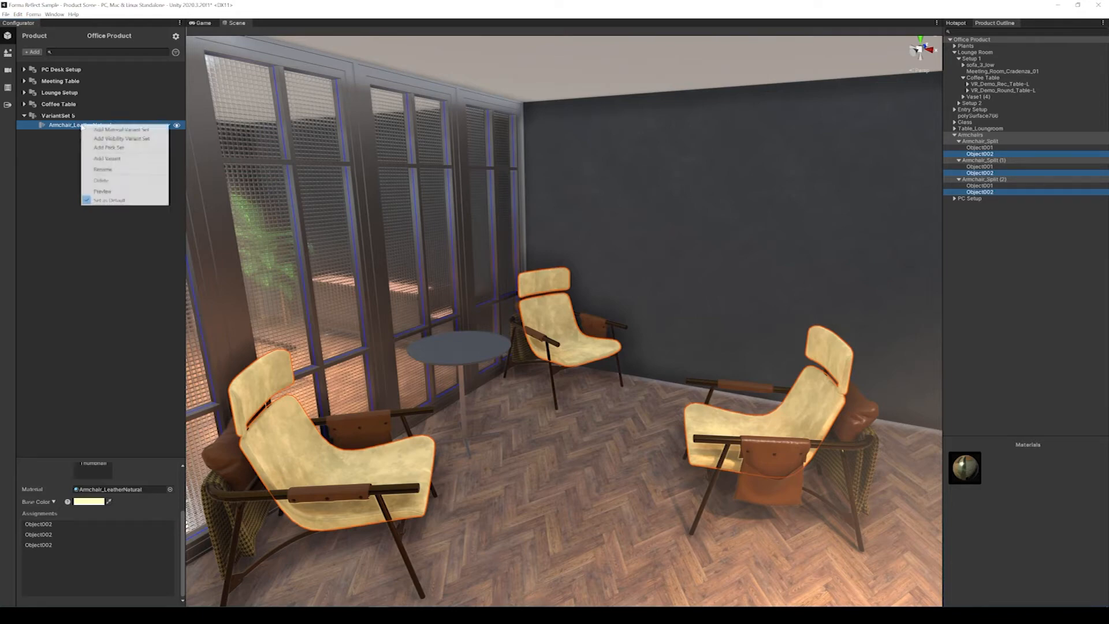
pyautogui.click(118, 171)
pyautogui.write('Yellow')
pyautogui.press('Return')
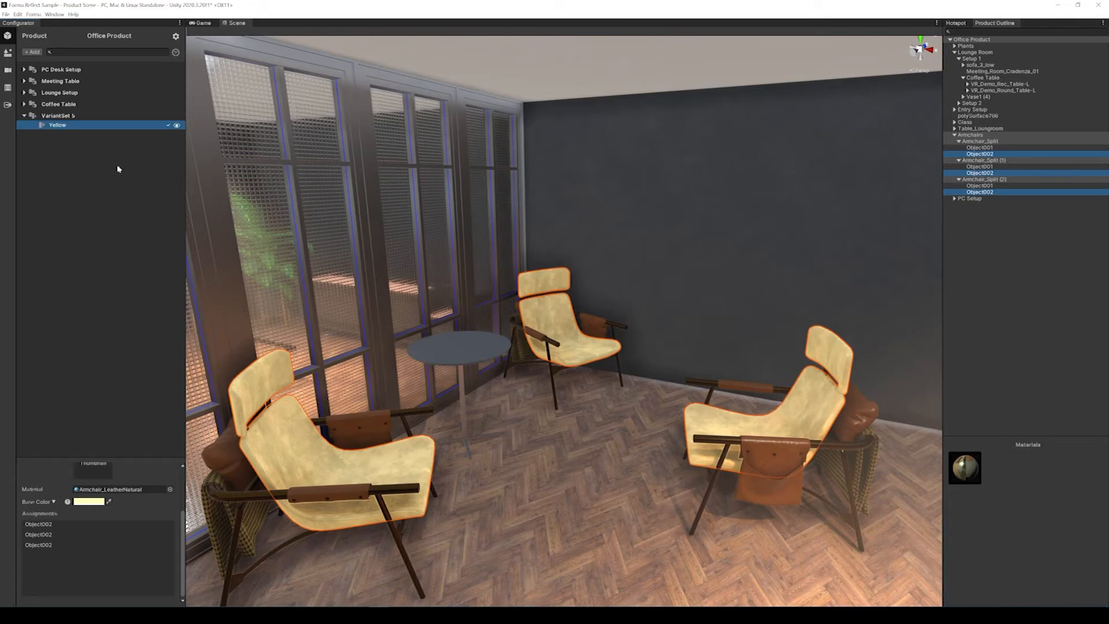
# Rename the material variant set containing Yellow as Armchair Material.
pyautogui.click(74, 115)
pyautogui.rightClick(74, 116)
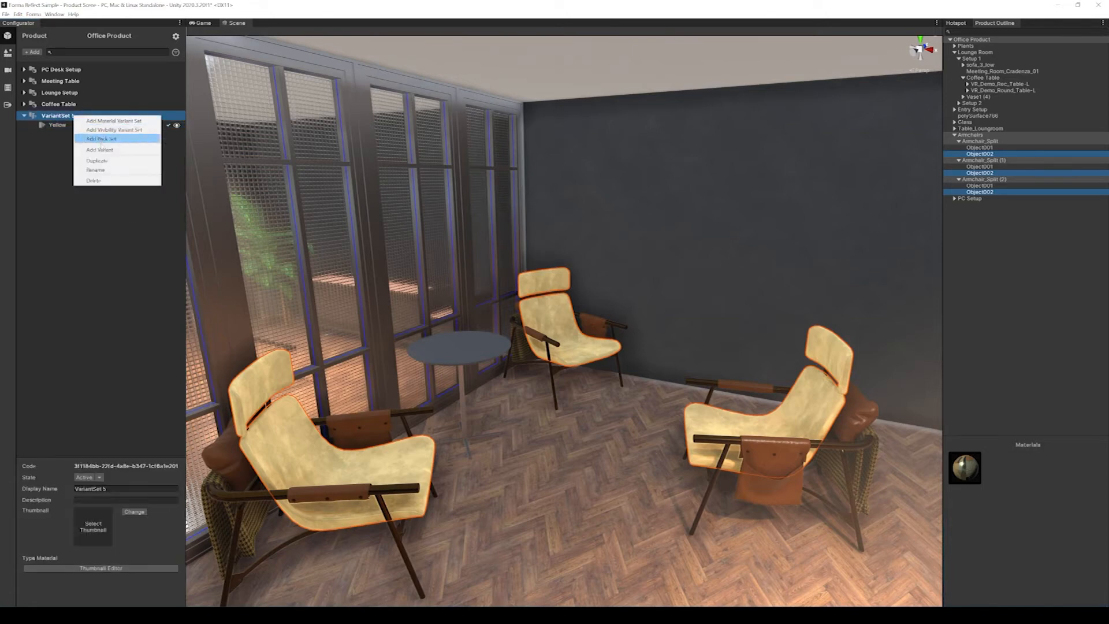
pyautogui.click(108, 170)
pyautogui.write('Armchai')
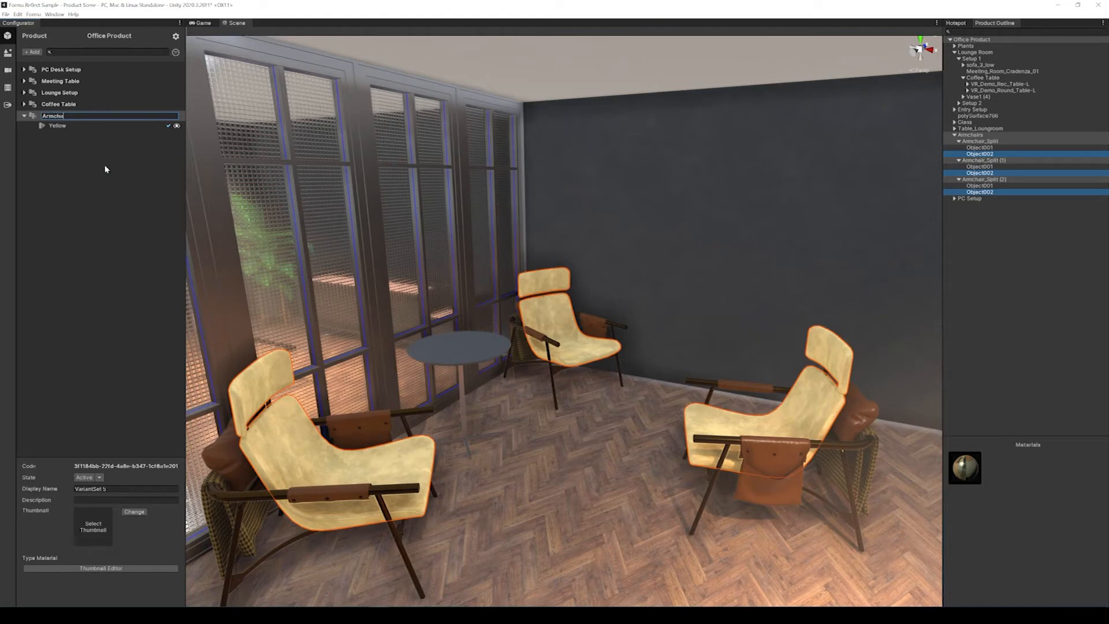
pyautogui.write('r Material')
pyautogui.press('Return')
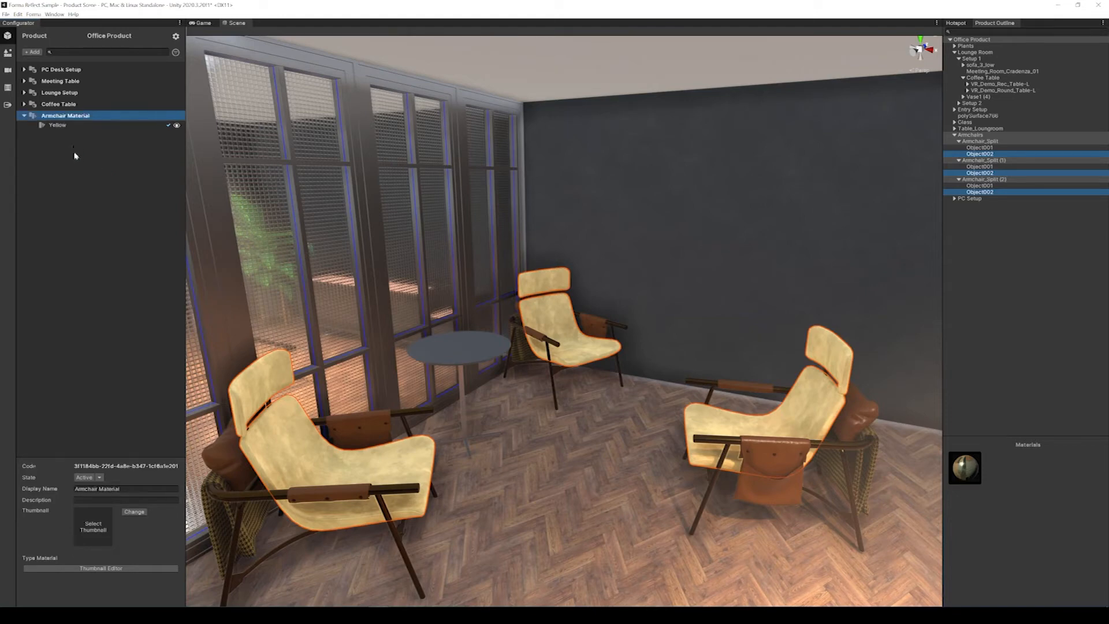
# Add a second variant to the Armchair Material set and give it the material Armchair_LeatherNatural 2.
pyautogui.rightClick(69, 127)
pyautogui.click(87, 162)
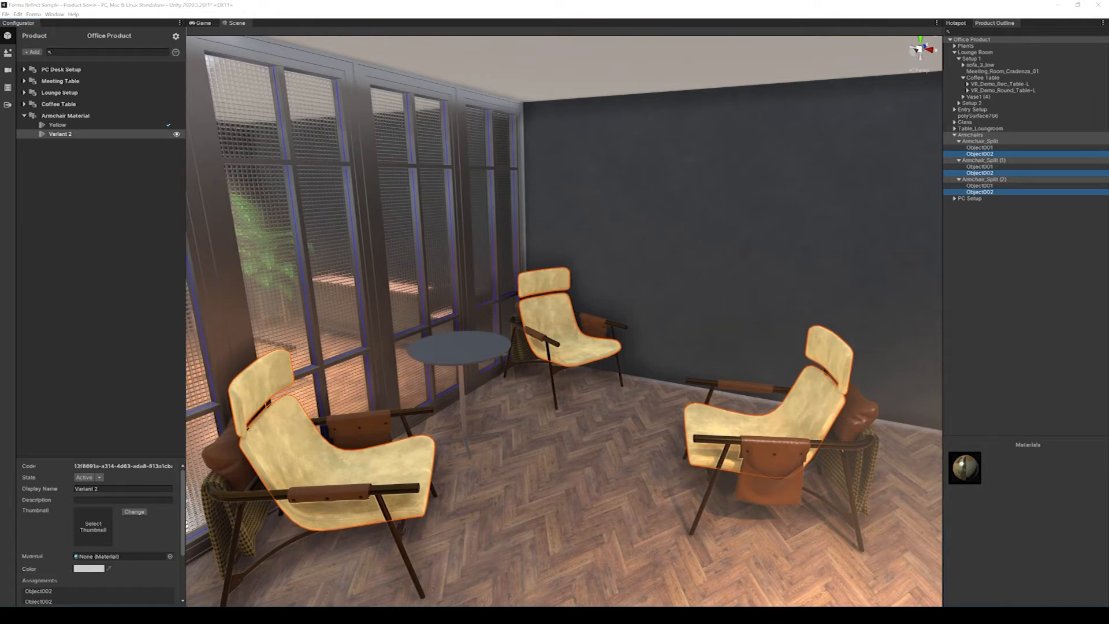
pyautogui.click(170, 556)
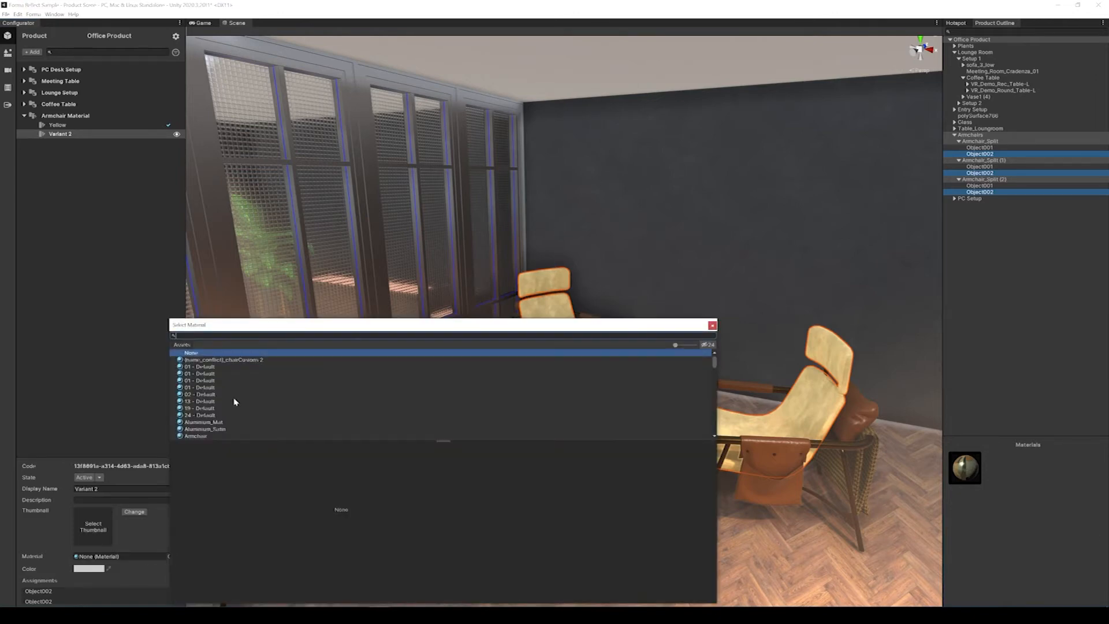
pyautogui.write('rmch')
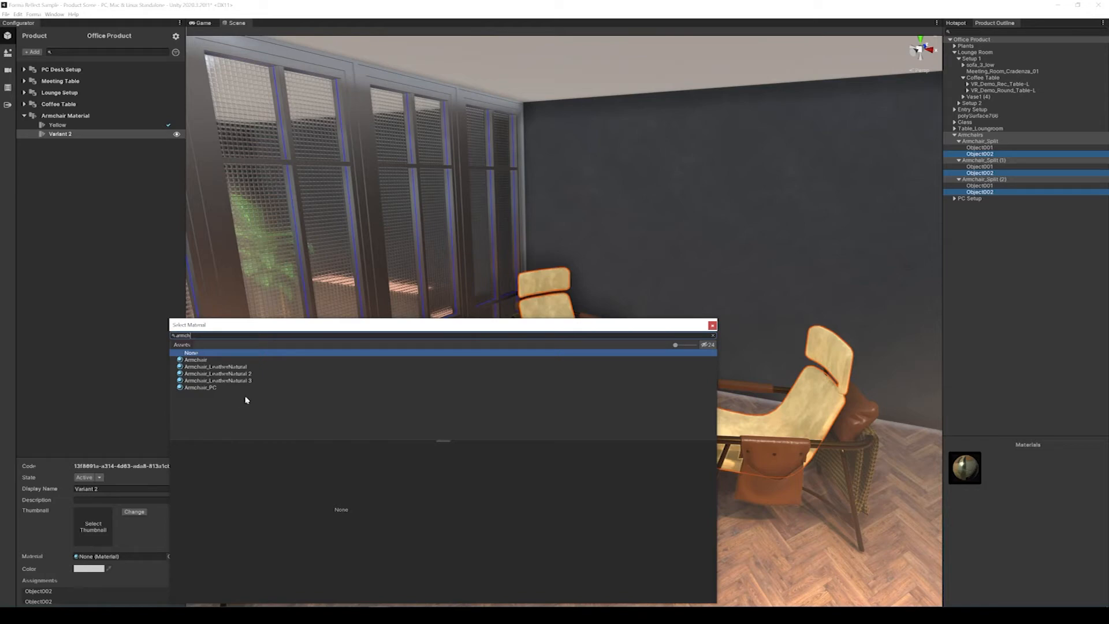
pyautogui.doubleClick(239, 374)
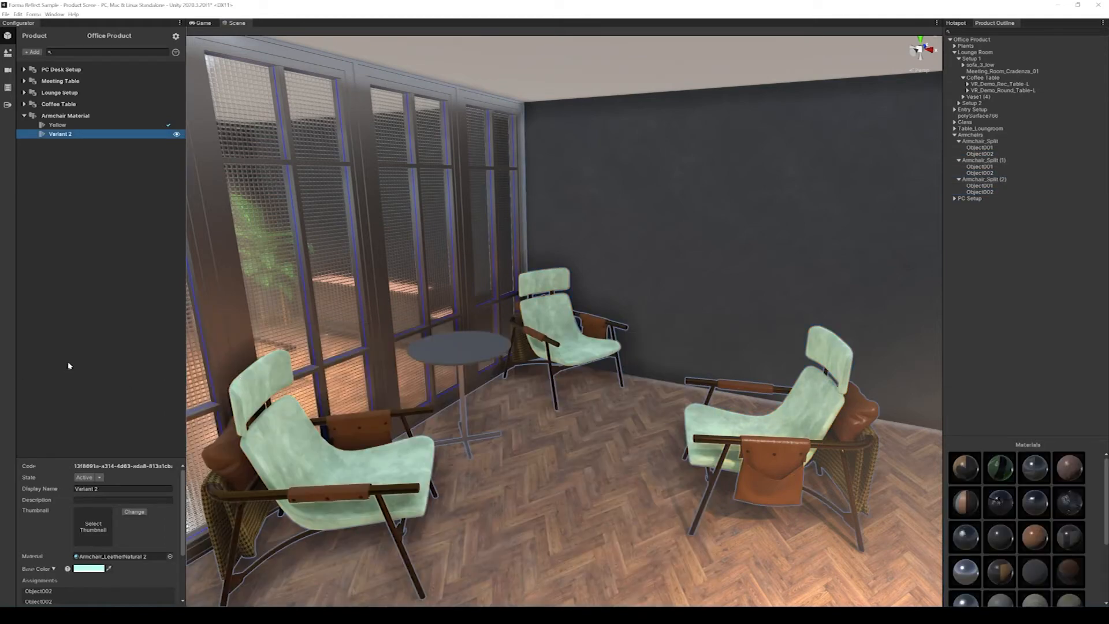
# Rename the Armchair Material set's second variant as Green.
pyautogui.rightClick(59, 134)
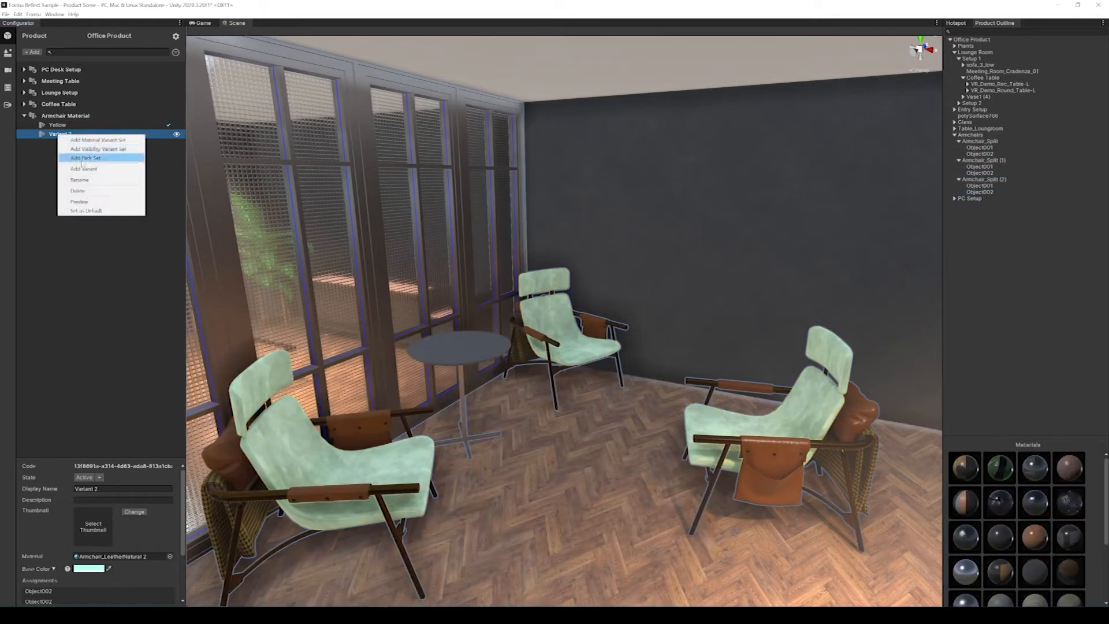
pyautogui.click(90, 180)
pyautogui.write('Green')
pyautogui.press('Return')
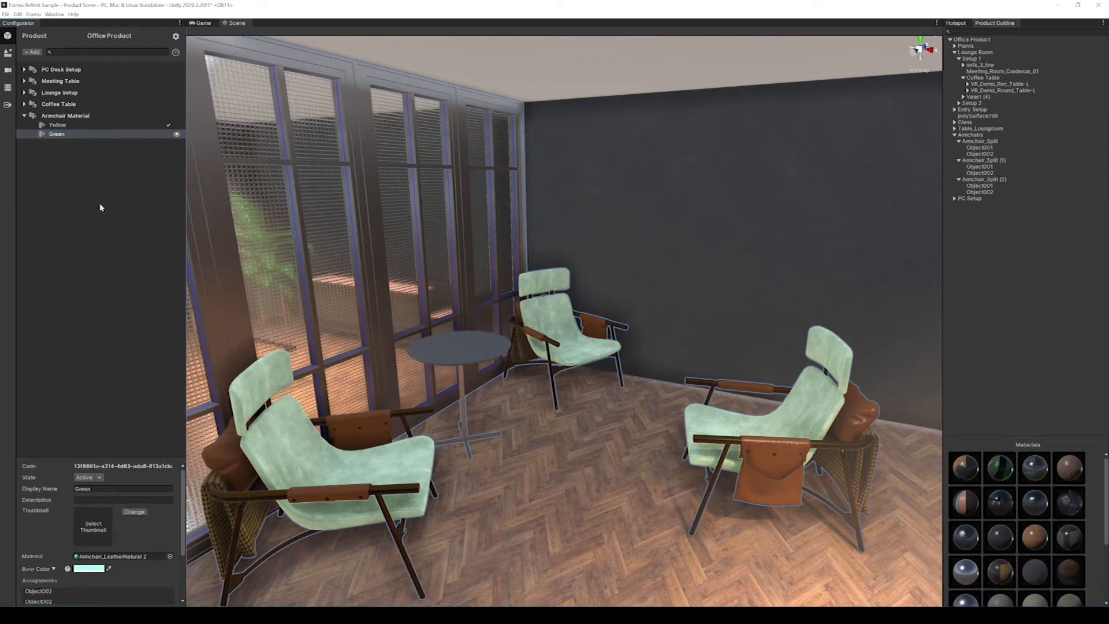
# Add a third variant to the Armchair Material set and set its display name to Purple.
pyautogui.rightClick(57, 133)
pyautogui.click(97, 168)
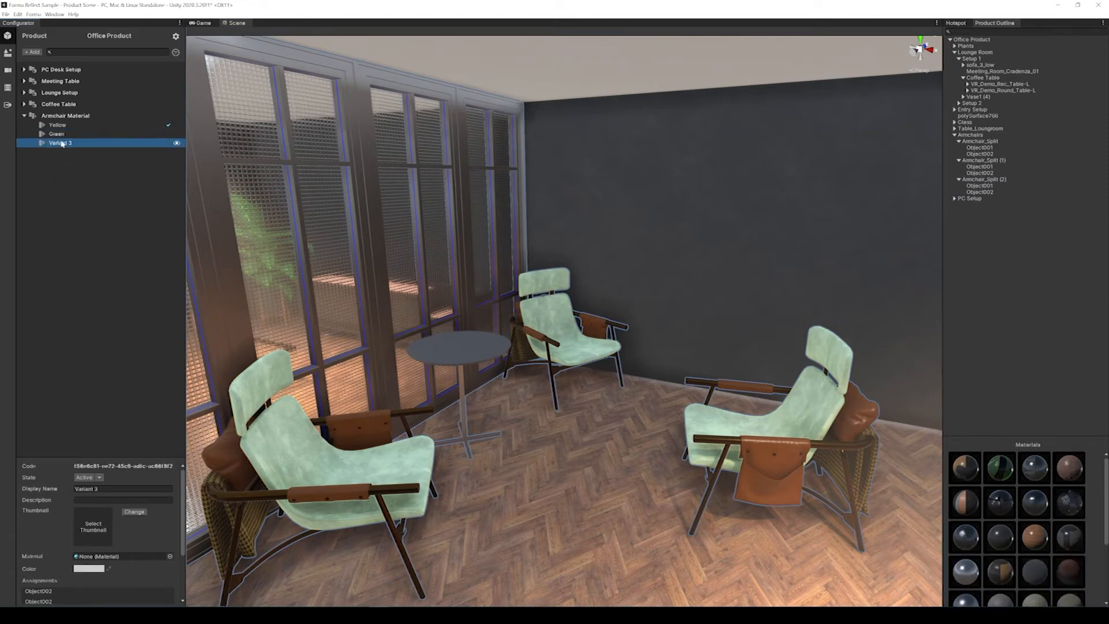
pyautogui.click(122, 489)
pyautogui.click(121, 489)
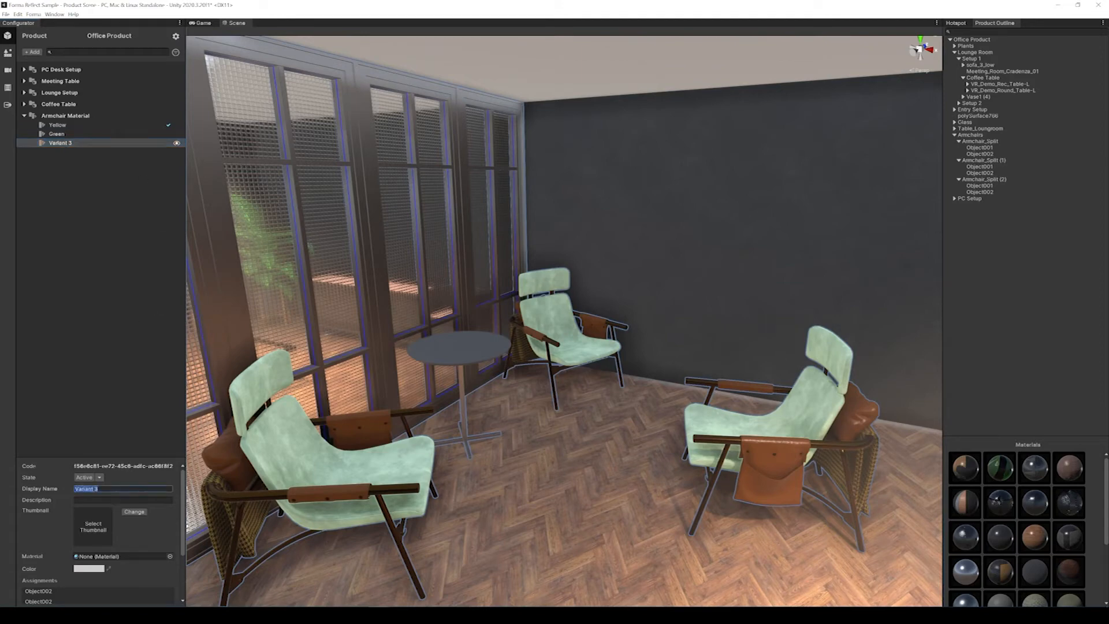
pyautogui.write('Purple')
pyautogui.press('Return')
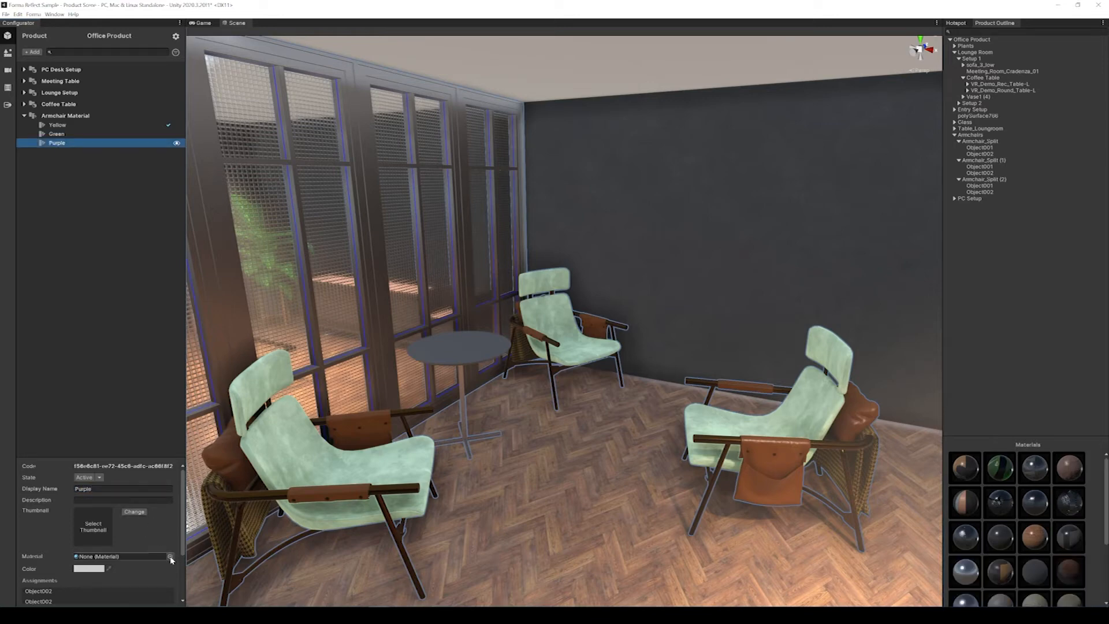
# Assign the material Armchair_LeatherNatural 3 to the Purple variant of the Armchair Material set.
pyautogui.click(170, 556)
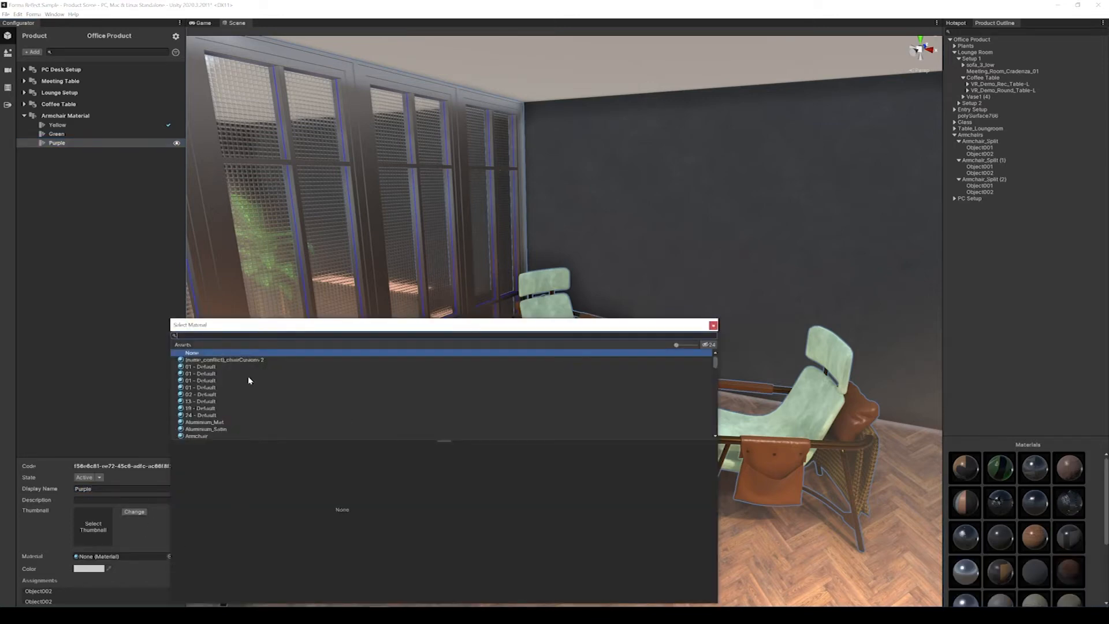
pyautogui.write('armch')
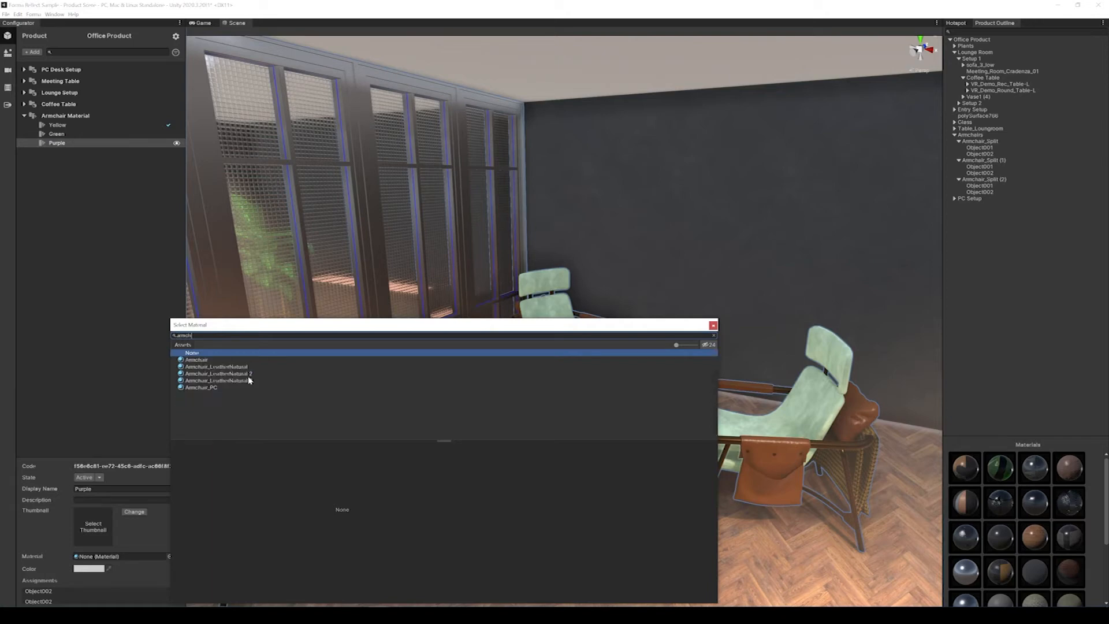
pyautogui.doubleClick(243, 381)
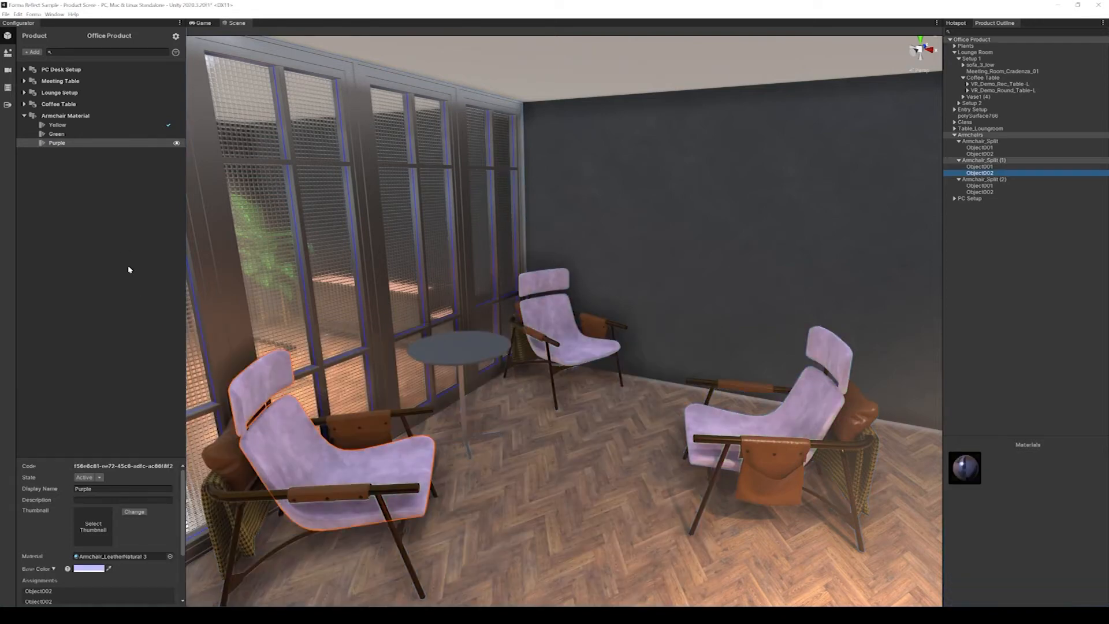
# Preview the Green, Yellow and Purple armchair variants in turn and save the project.
pyautogui.click(177, 132)
pyautogui.click(177, 125)
pyautogui.click(177, 142)
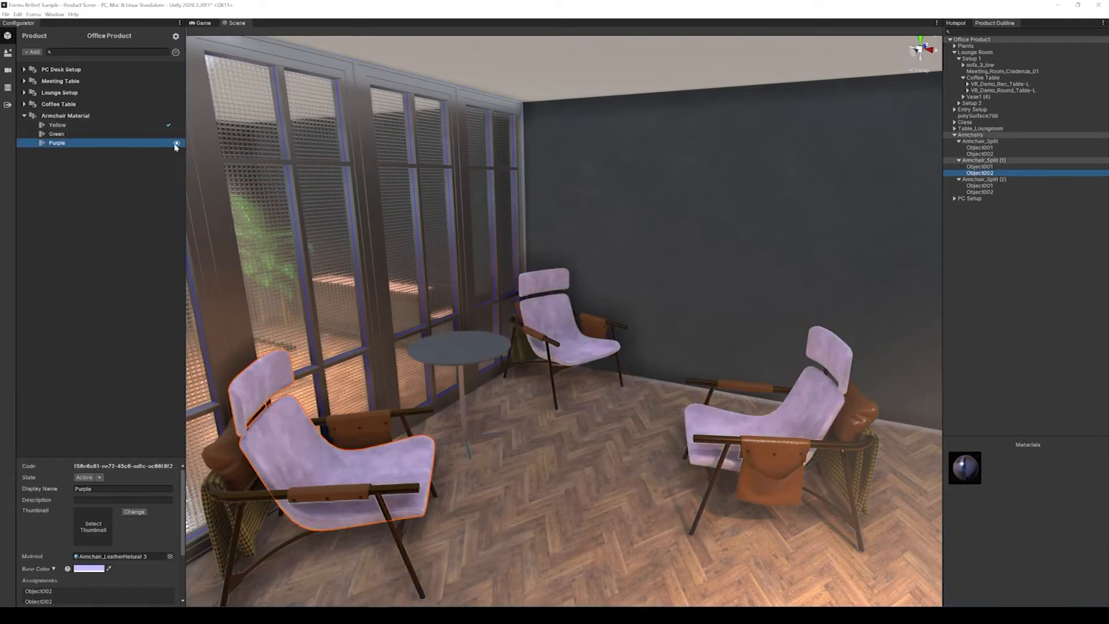
pyautogui.click(25, 116)
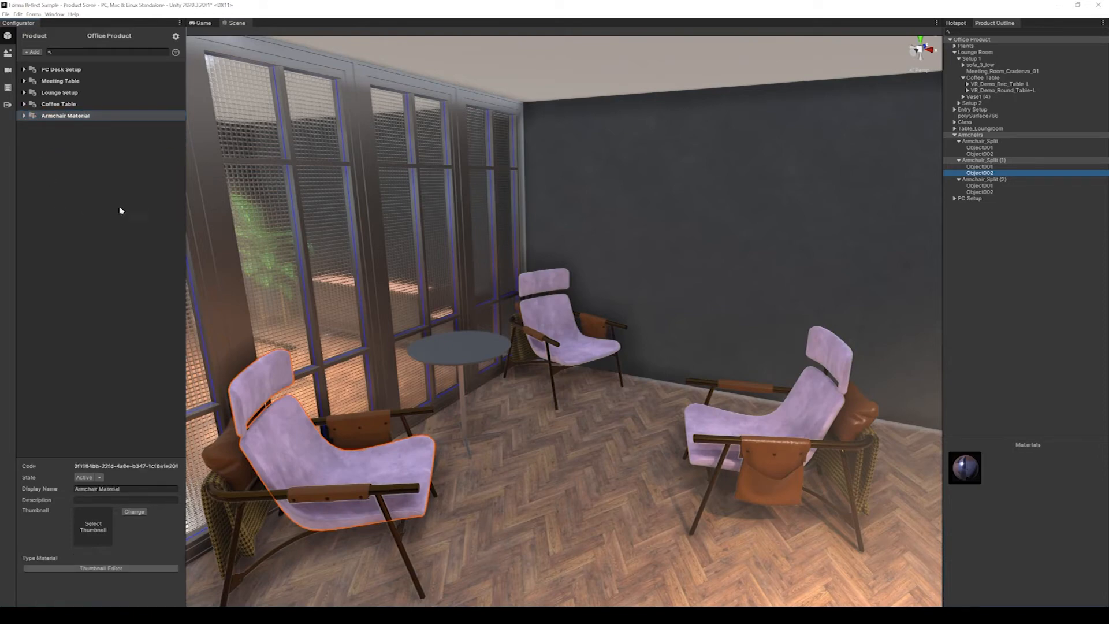
pyautogui.hotkey('ctrl', 's')
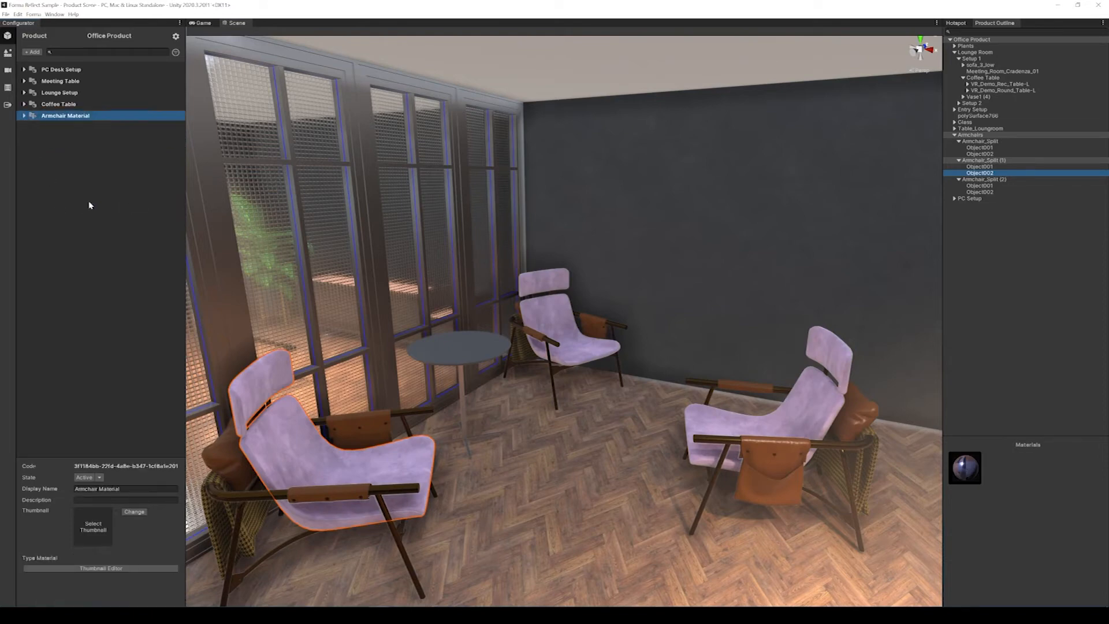
# Add a new material variant set for the padded wall panel and name it Softwall.
pyautogui.moveTo(507, 228); pyautogui.dragTo(698, 260, button='right')
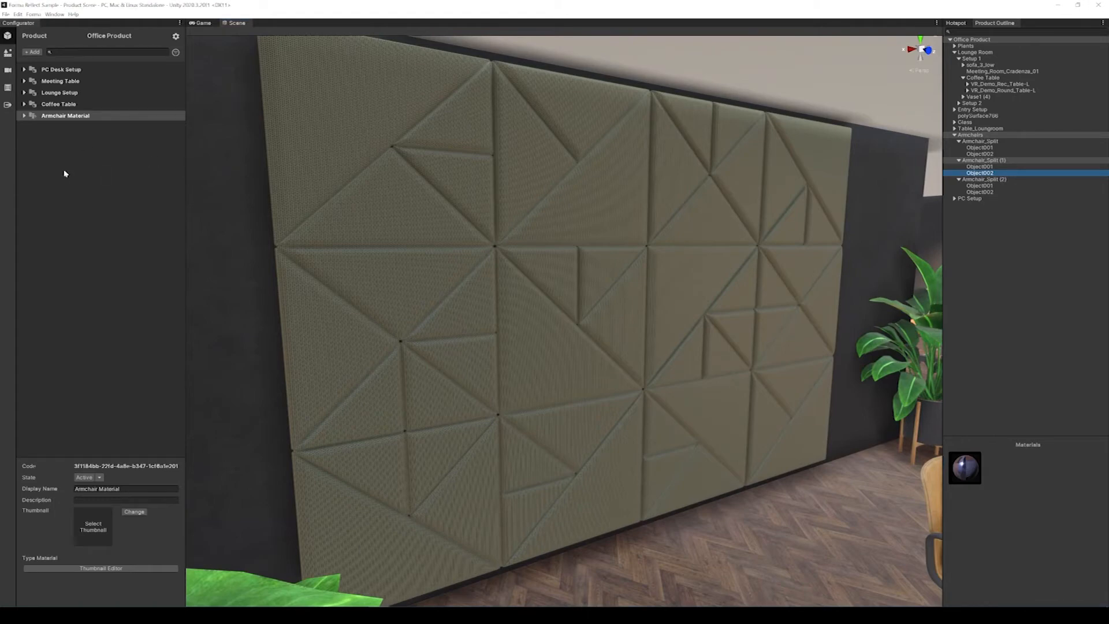
pyautogui.rightClick(55, 232)
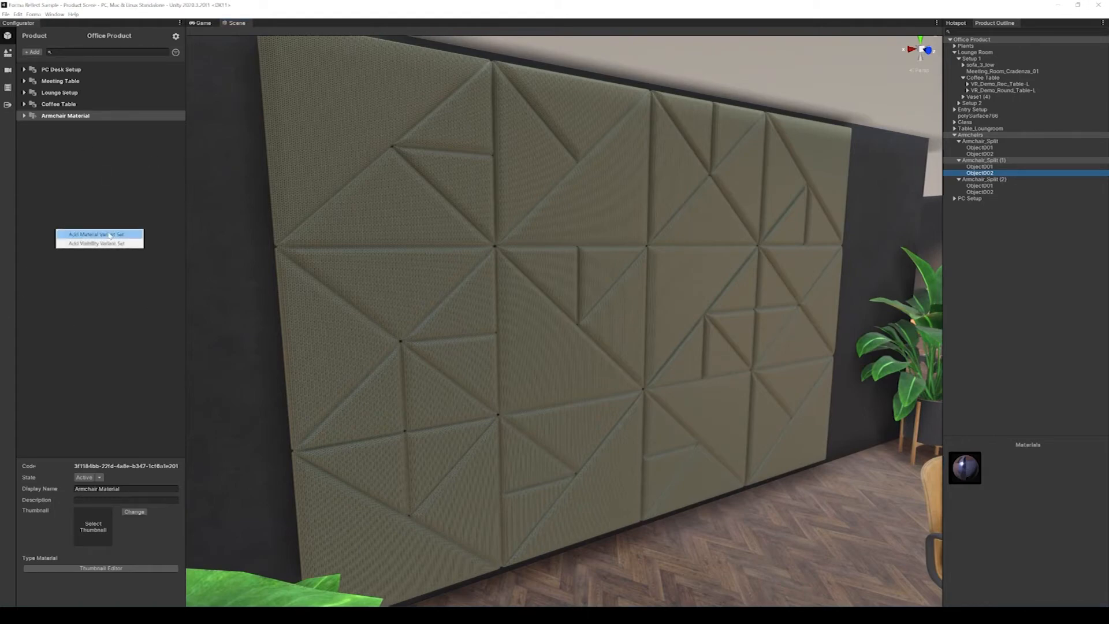
pyautogui.click(69, 241)
pyautogui.rightClick(55, 128)
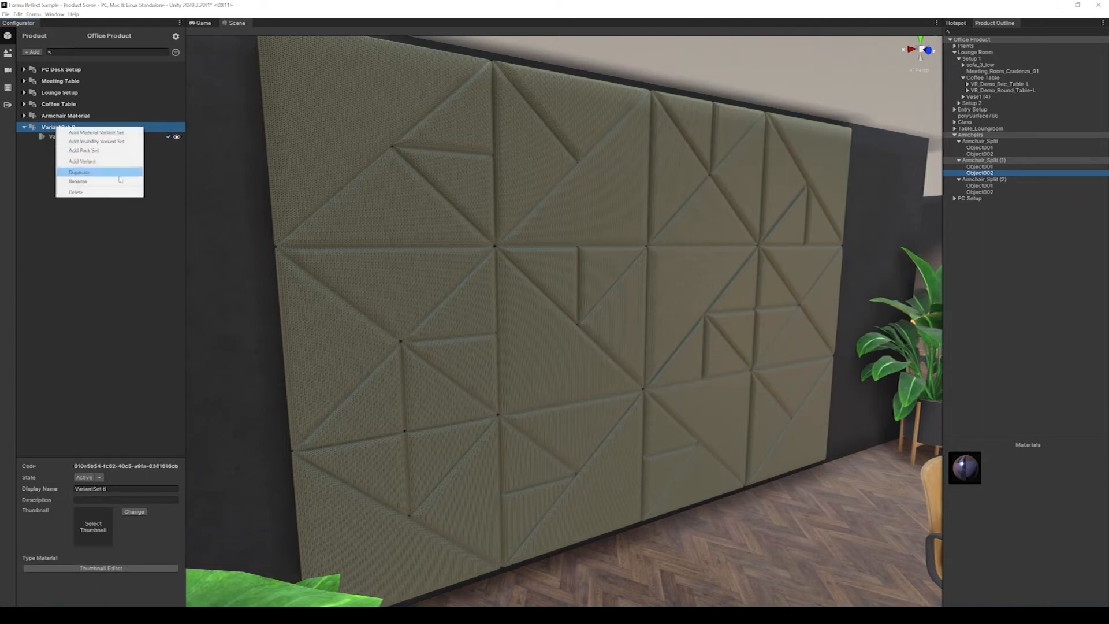
pyautogui.click(118, 185)
pyautogui.write('Sof')
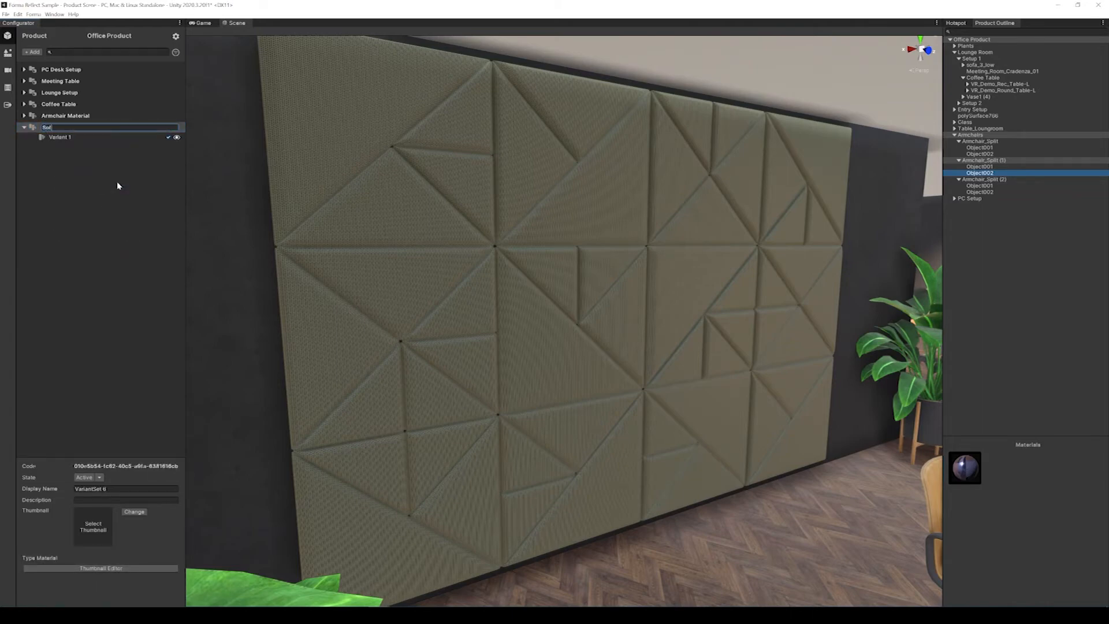
pyautogui.write('twall')
pyautogui.press('Return')
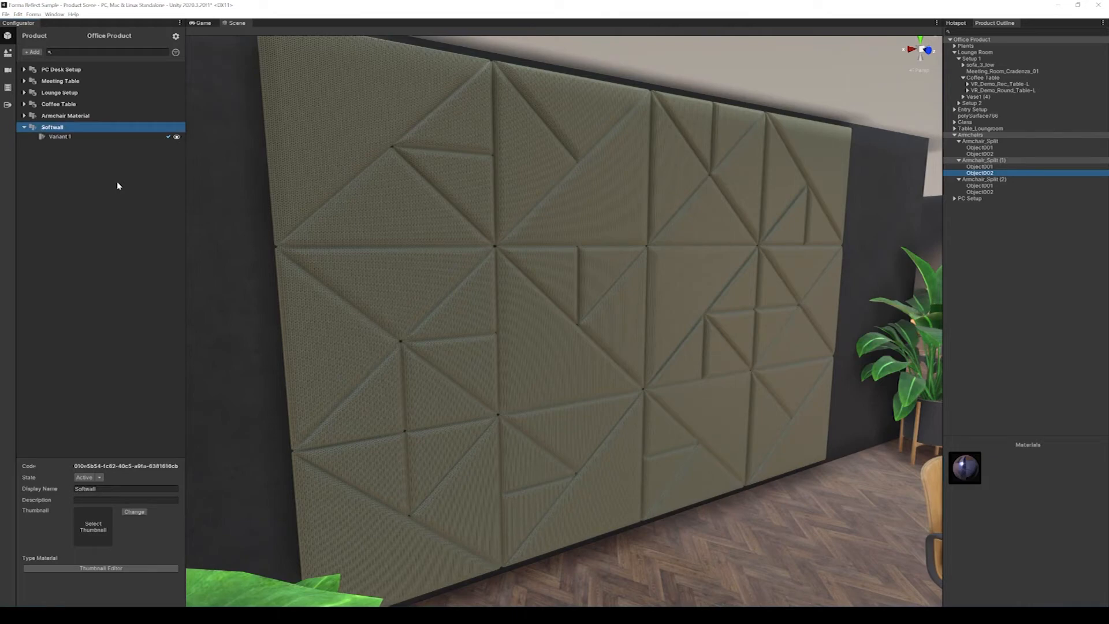
# Rename the first variant in the Softwall set as Grey.
pyautogui.click(64, 138)
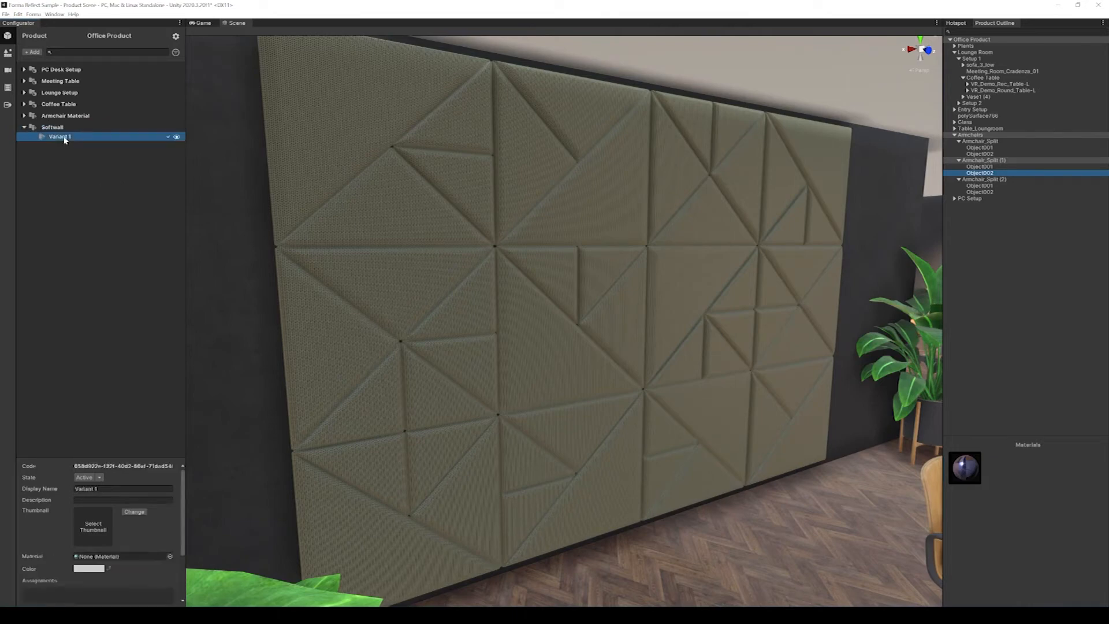
pyautogui.rightClick(64, 139)
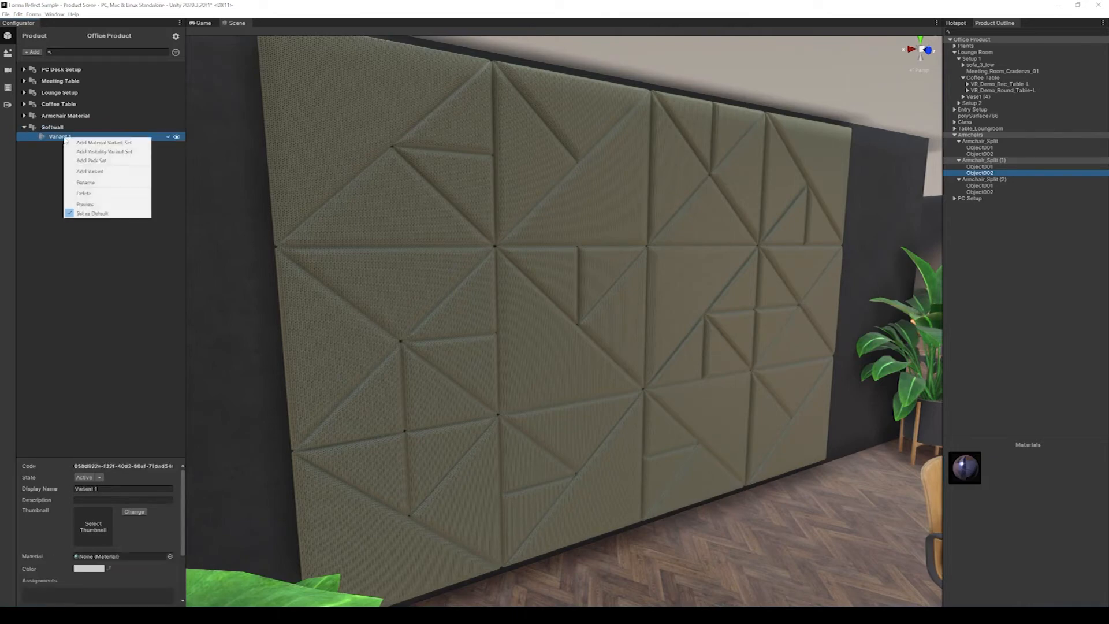
pyautogui.click(85, 183)
pyautogui.write('Crey')
pyautogui.press('Return')
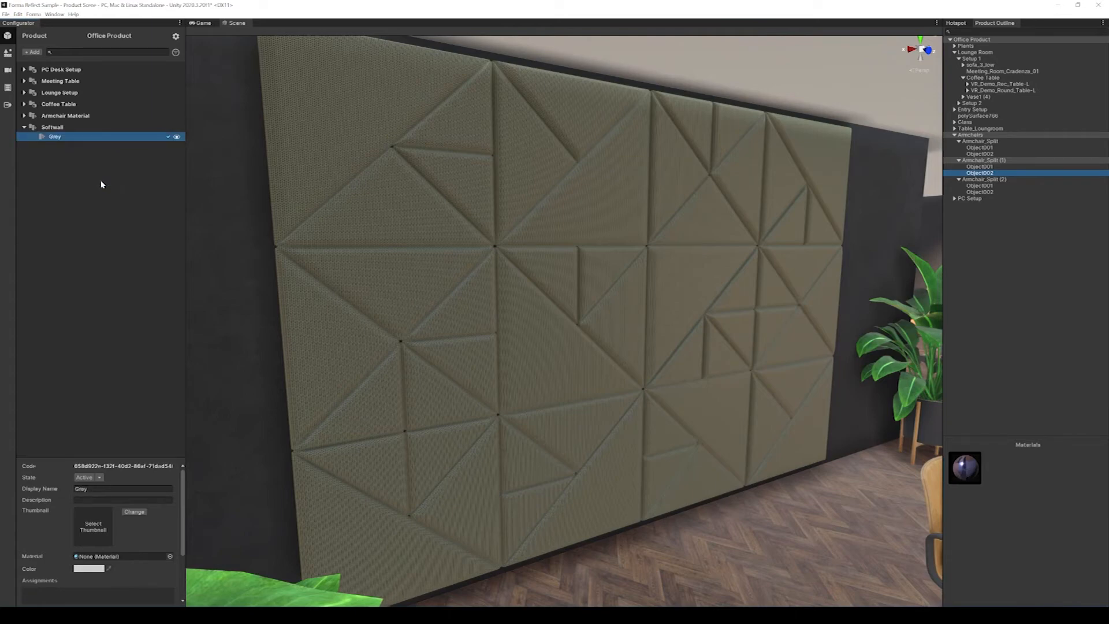
# Assign the wall panel object polySurface766 to the Grey variant, using the material chairCusions 1.
pyautogui.click(169, 556)
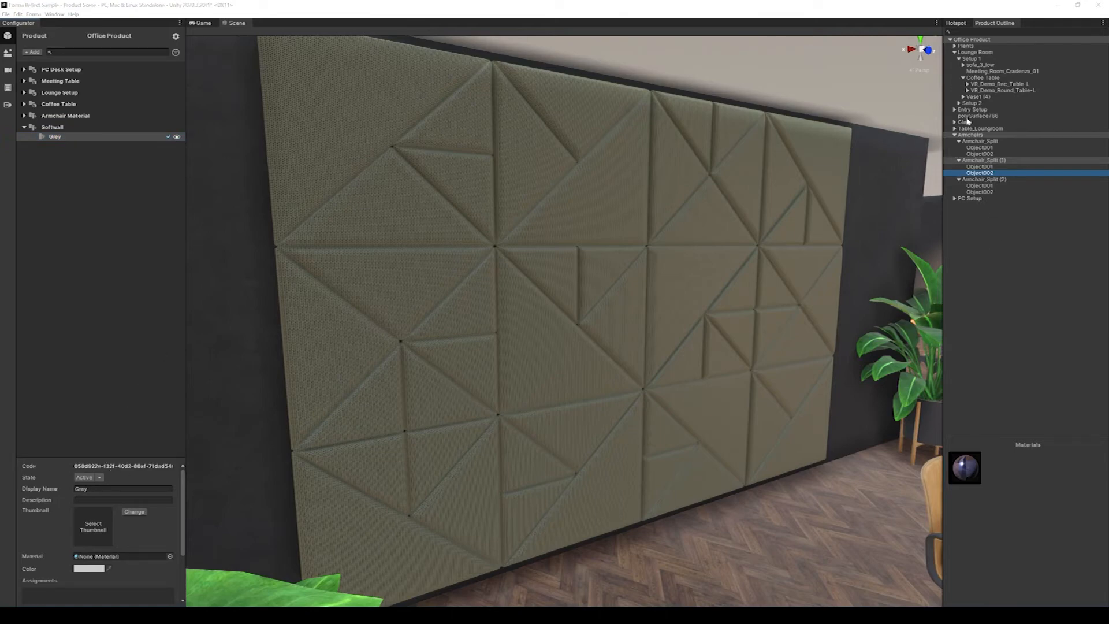
pyautogui.moveTo(972, 117); pyautogui.dragTo(116, 595)
pyautogui.click(436, 259)
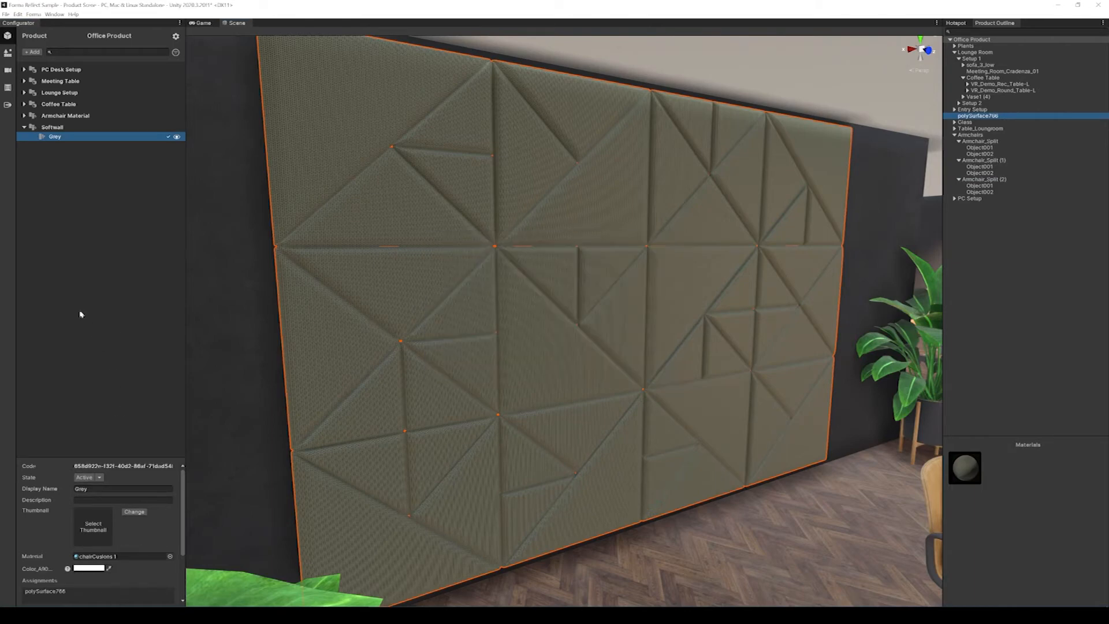
# Add a second variant to the Softwall set and name it Green.
pyautogui.rightClick(57, 137)
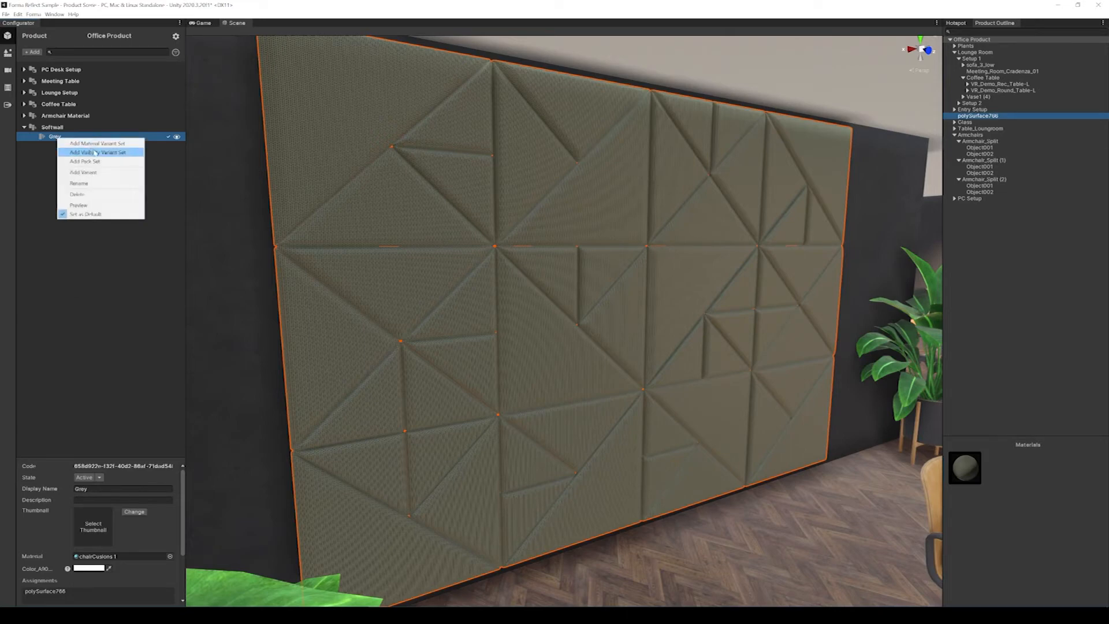
pyautogui.click(87, 172)
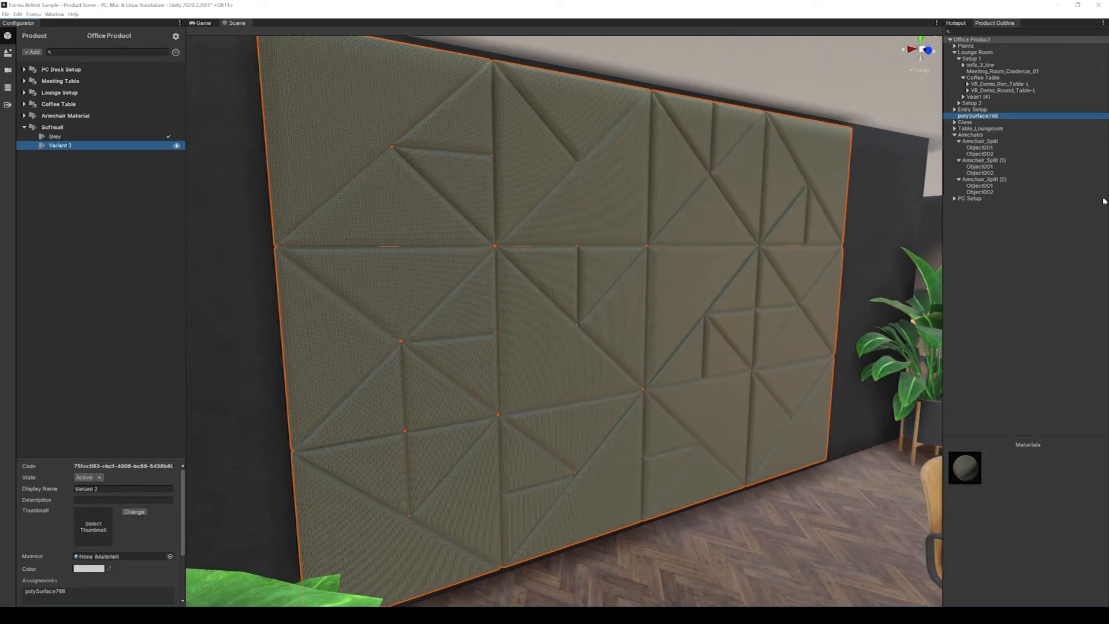
pyautogui.rightClick(65, 150)
pyautogui.click(100, 195)
pyautogui.write('Green')
pyautogui.press('Return')
# Assign the material chairCusions 2 to the Softwall set's Green variant.
pyautogui.click(169, 556)
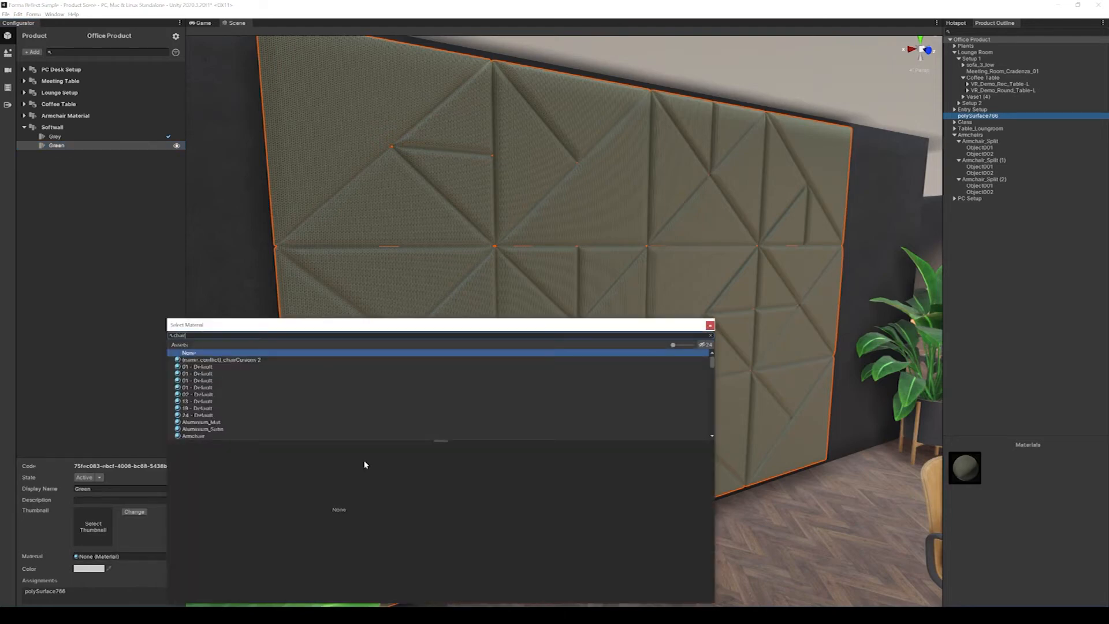
pyautogui.write('cu')
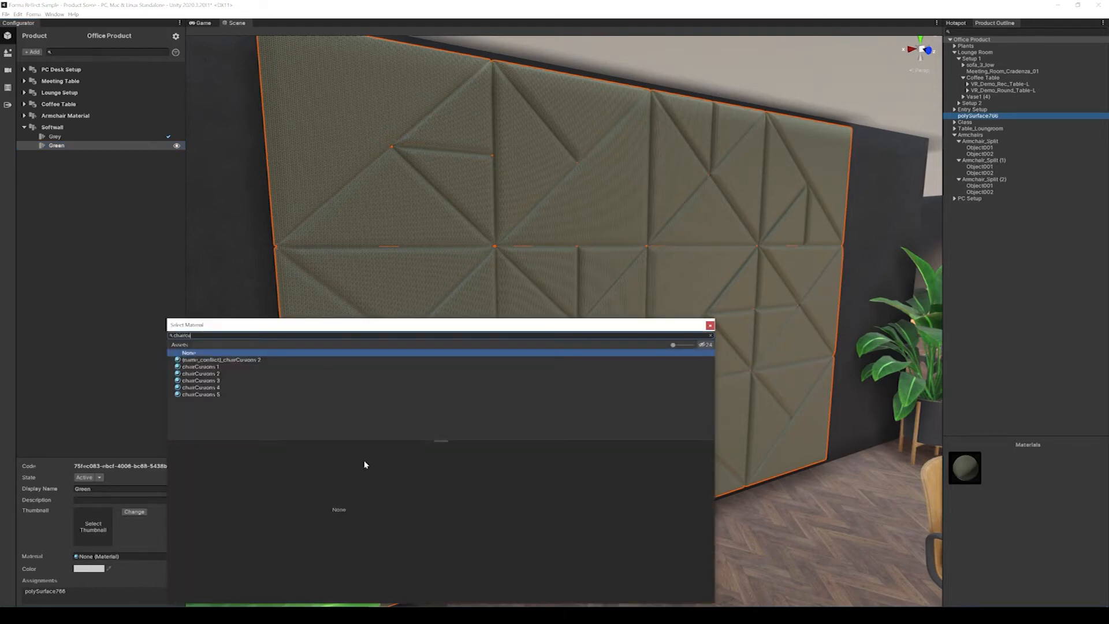
pyautogui.doubleClick(205, 374)
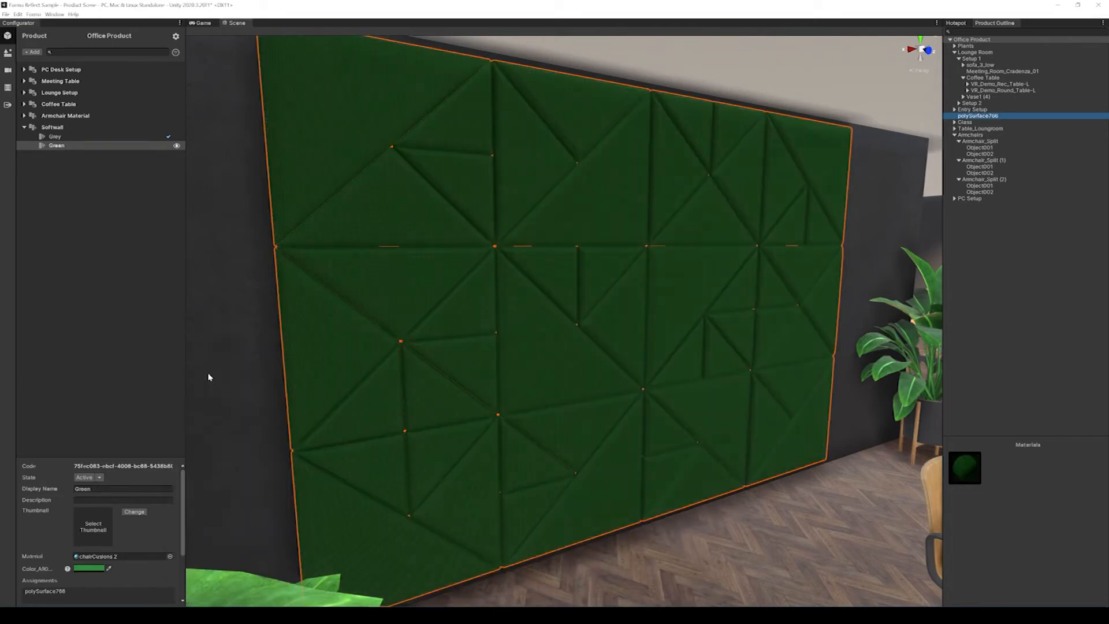
# Add a third variant to the Softwall set and name it Orange.
pyautogui.rightClick(53, 145)
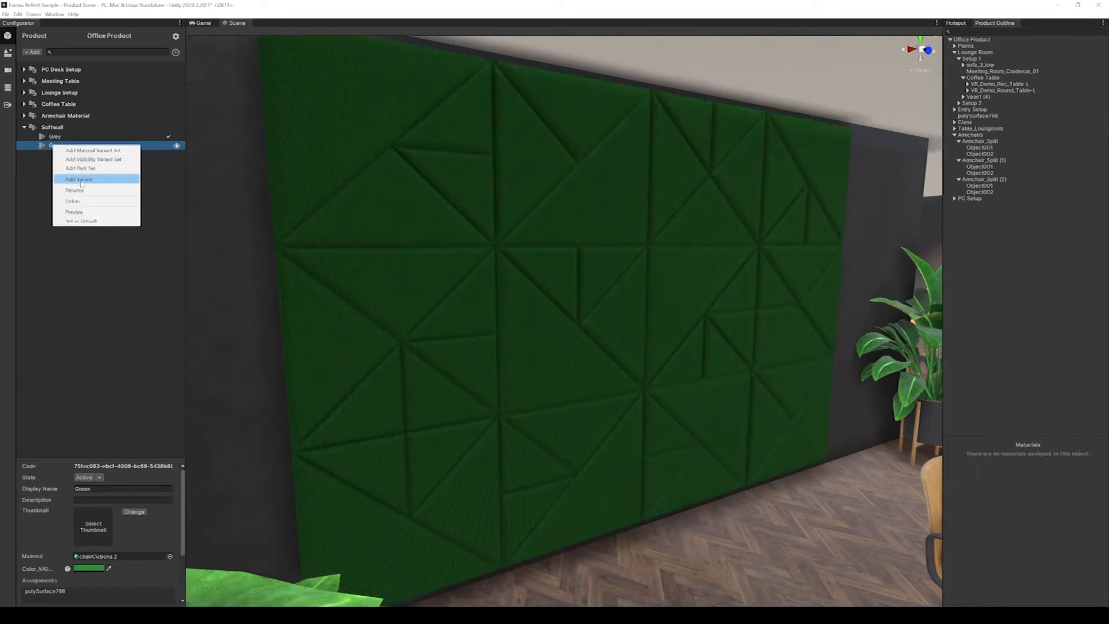
pyautogui.click(80, 180)
pyautogui.rightClick(60, 154)
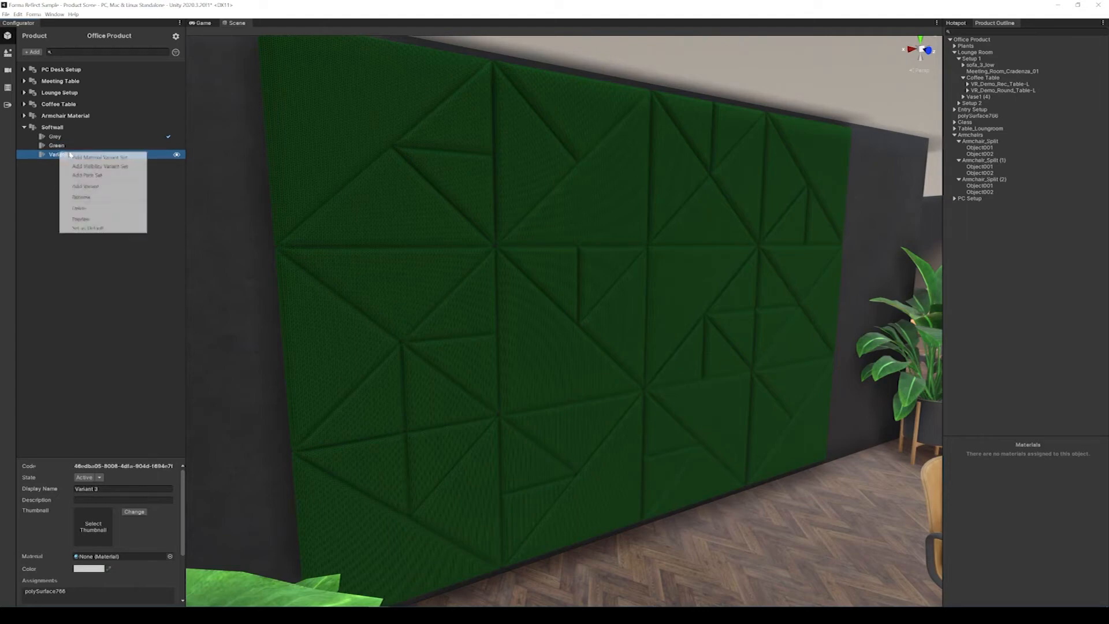
pyautogui.click(97, 198)
pyautogui.write('Ol')
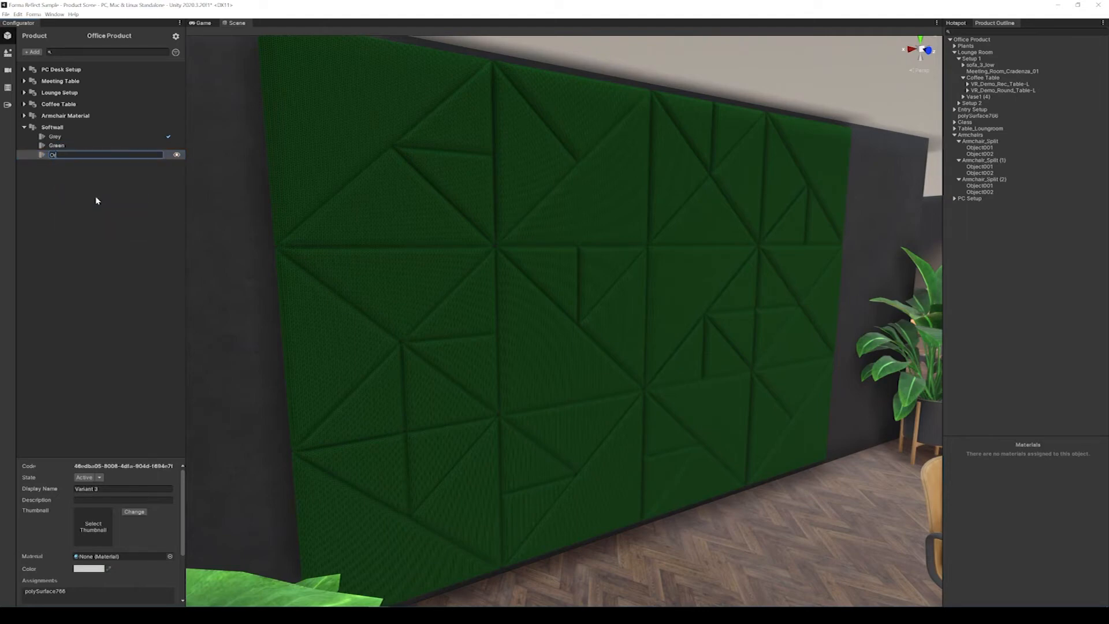
pyautogui.write('ange')
pyautogui.press('Return')
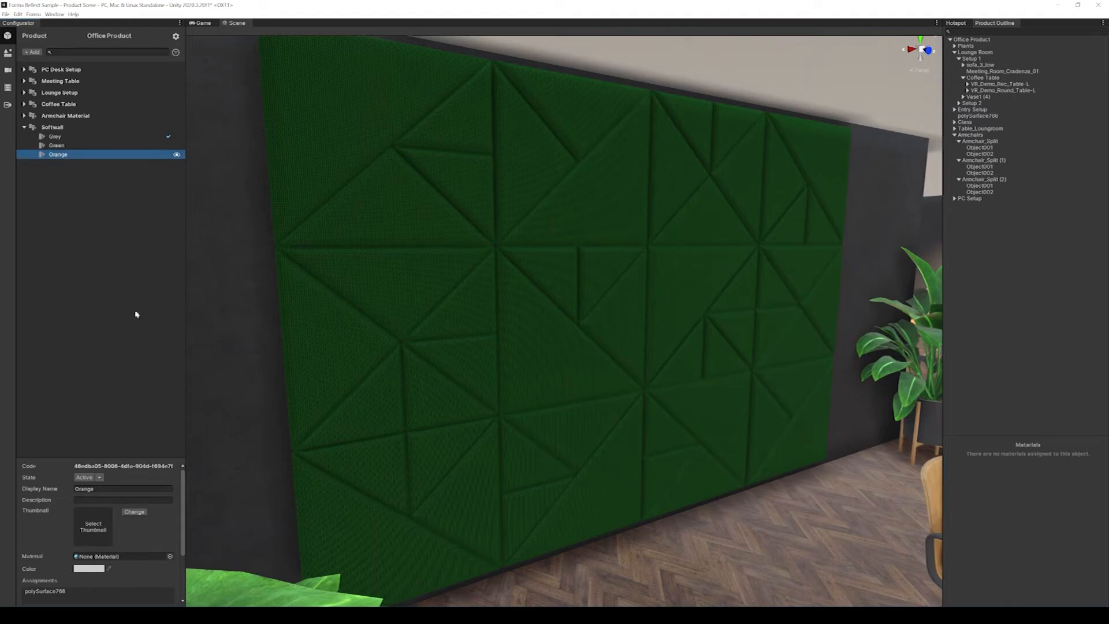
# Assign the material chairCusions 3 to the Softwall set's Orange variant.
pyautogui.click(170, 556)
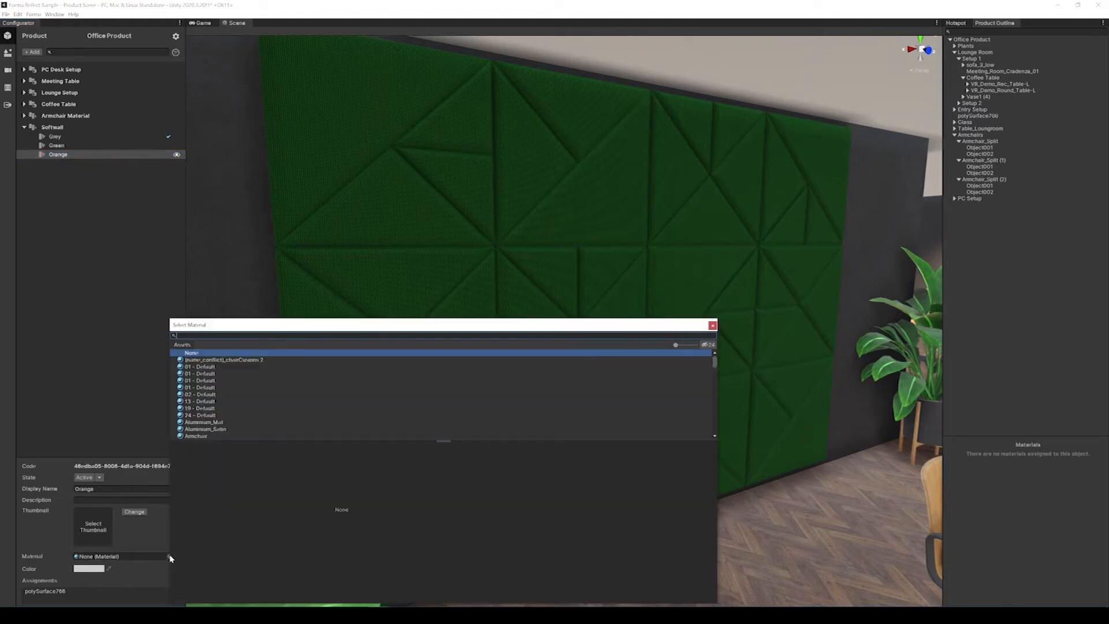
pyautogui.write('chair')
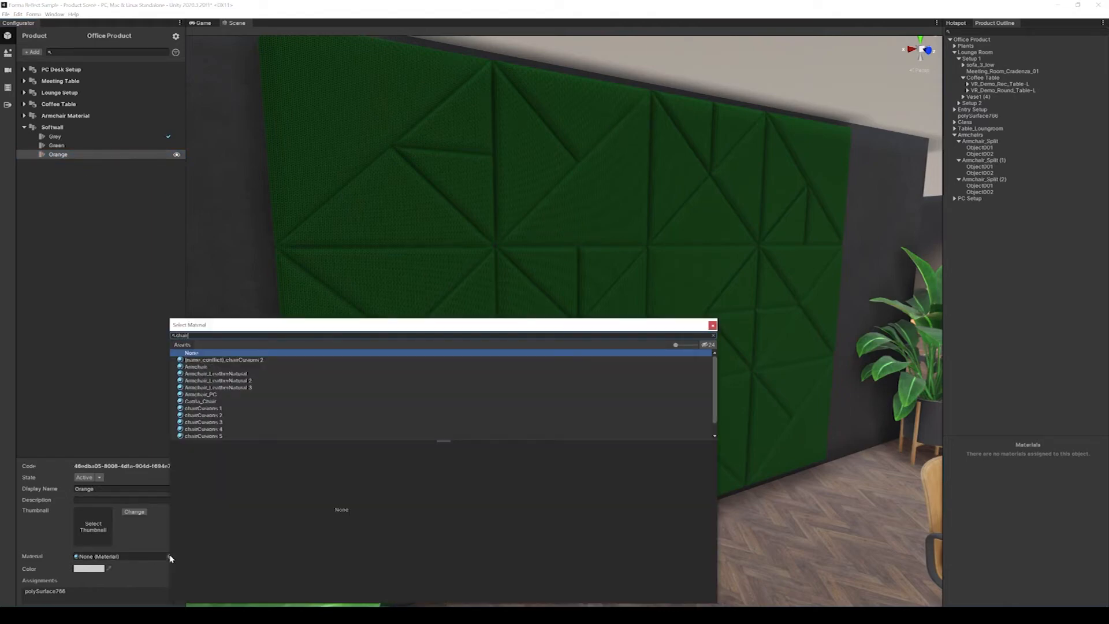
pyautogui.scroll(-1, 227, 395)
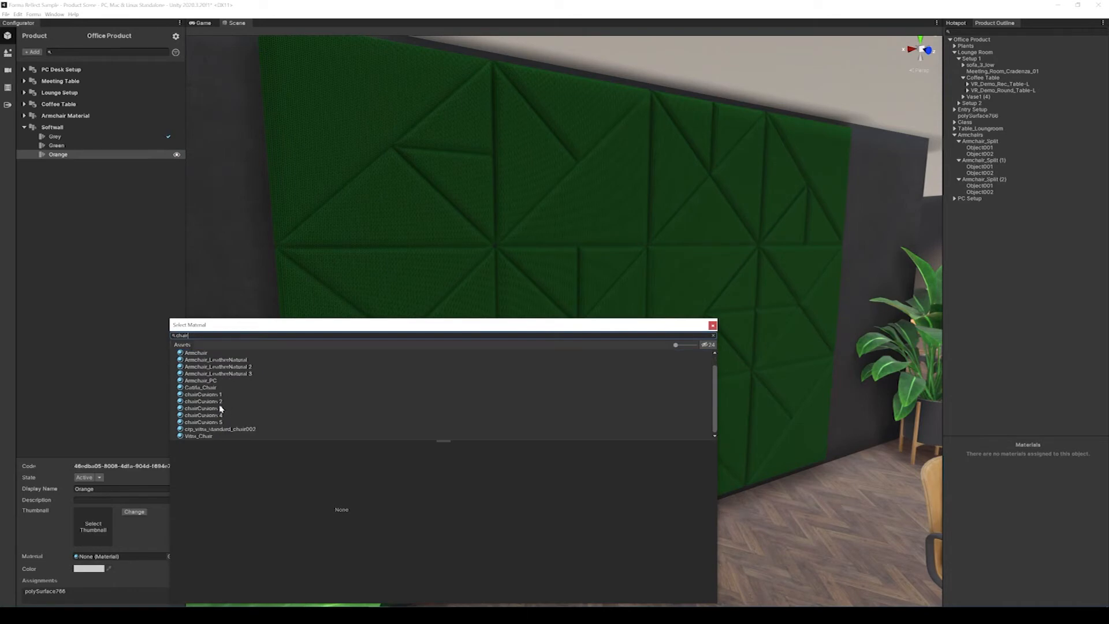
pyautogui.doubleClick(220, 408)
# Add a fourth variant to the Softwall set and name it Blue.
pyautogui.rightClick(63, 154)
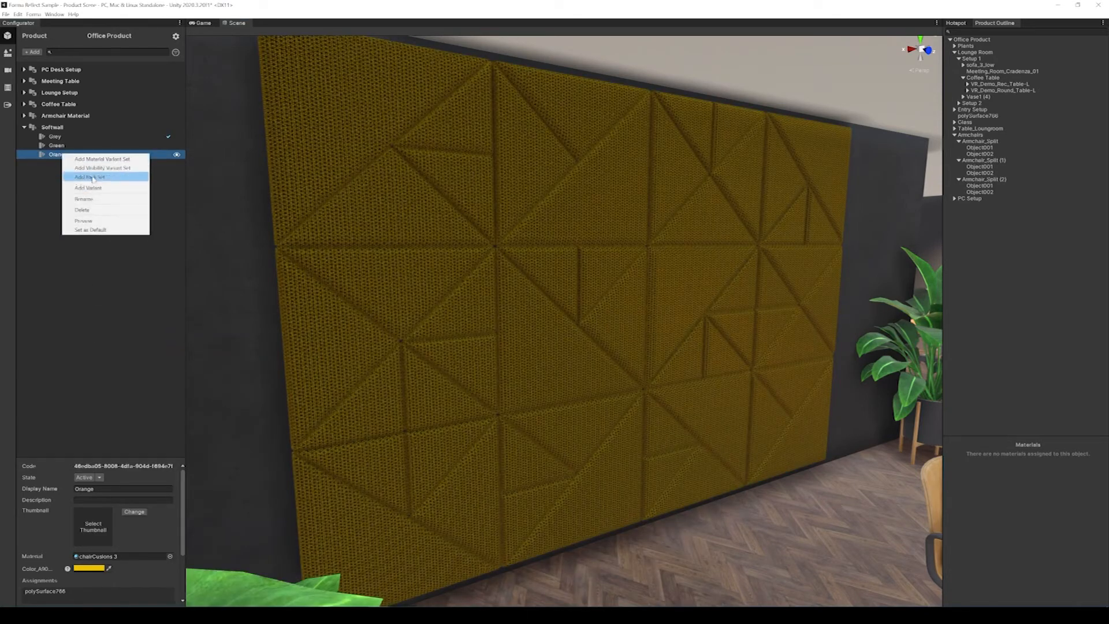
pyautogui.click(91, 188)
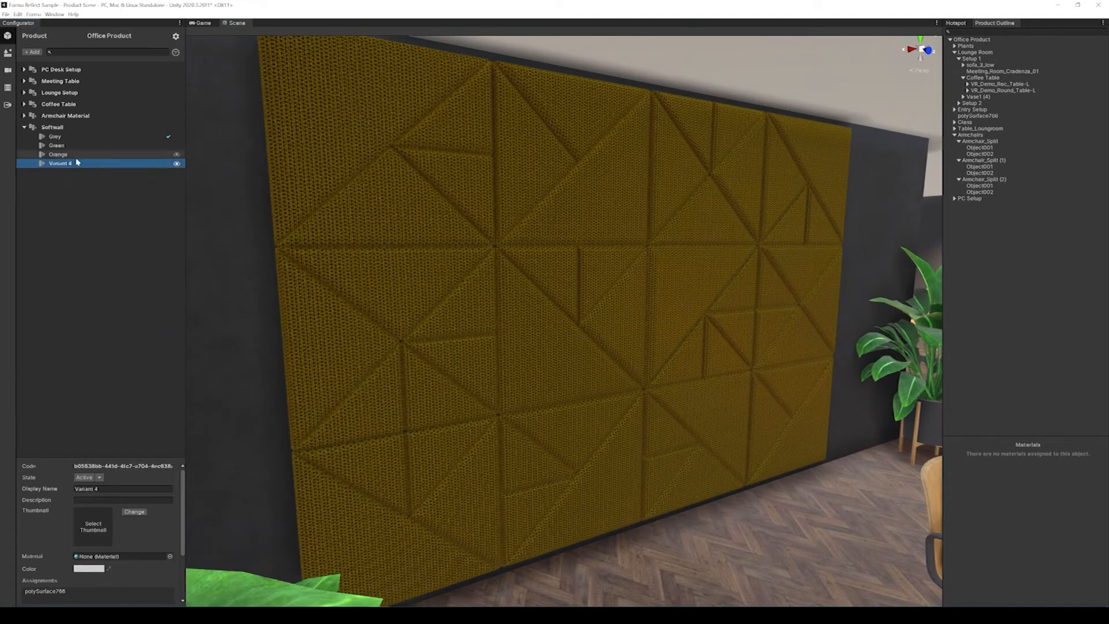
pyautogui.rightClick(63, 164)
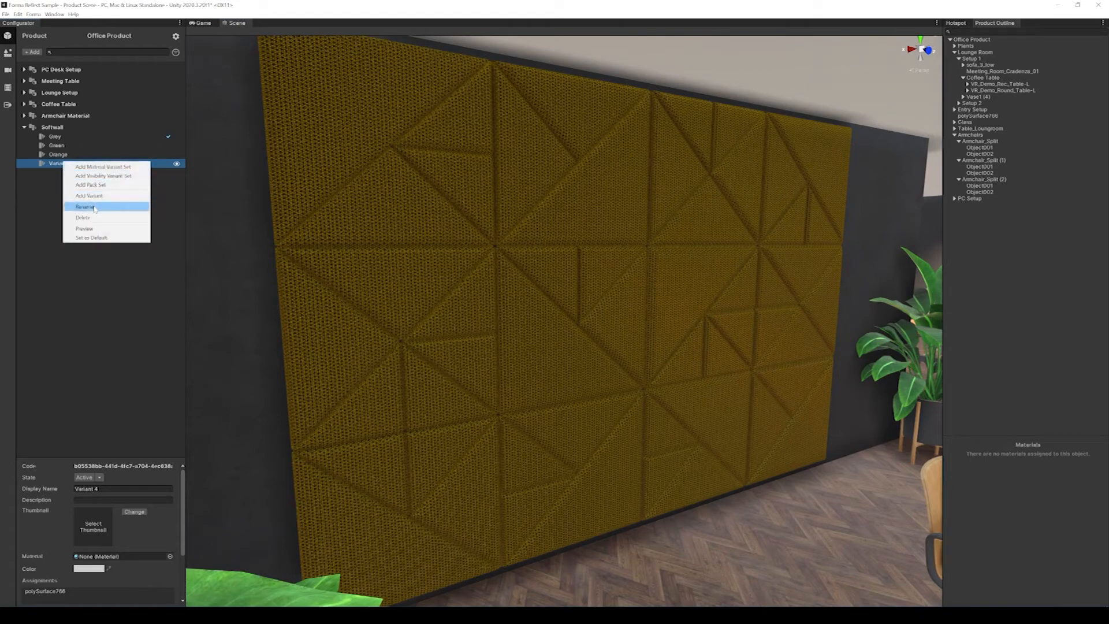
pyautogui.click(96, 208)
pyautogui.write('Blue')
pyautogui.press('Return')
# Assign the material chairCusions 4 to the Softwall set's Blue variant.
pyautogui.rightClick(55, 167)
pyautogui.click(28, 270)
pyautogui.click(171, 557)
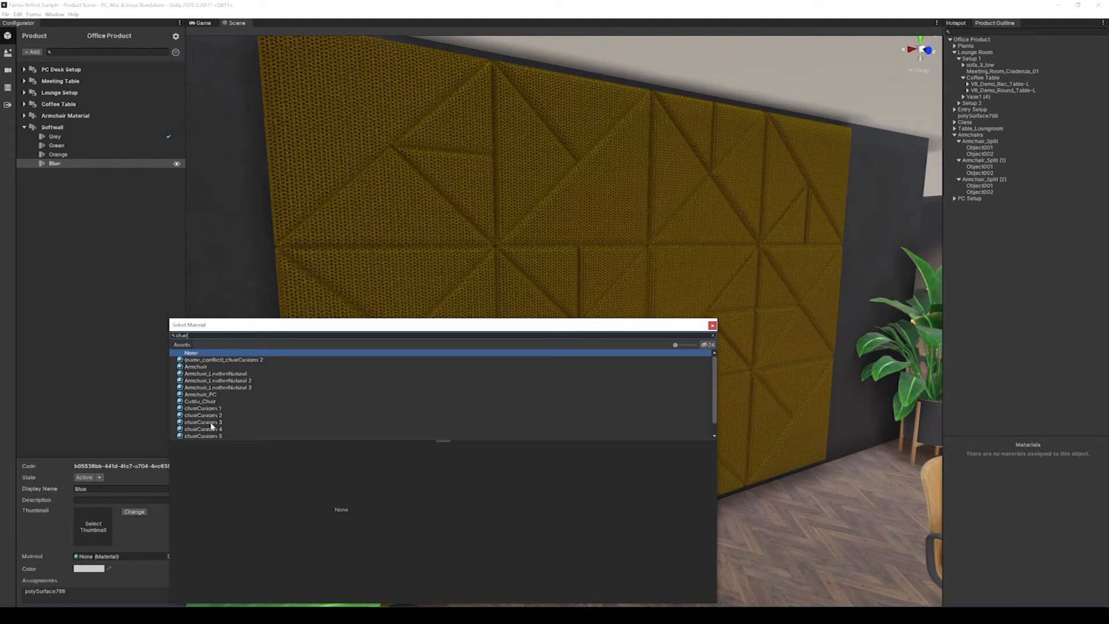
pyautogui.doubleClick(215, 430)
# Add a fifth variant to the Softwall set and name it Red.
pyautogui.click(63, 166)
pyautogui.rightClick(64, 166)
pyautogui.click(72, 208)
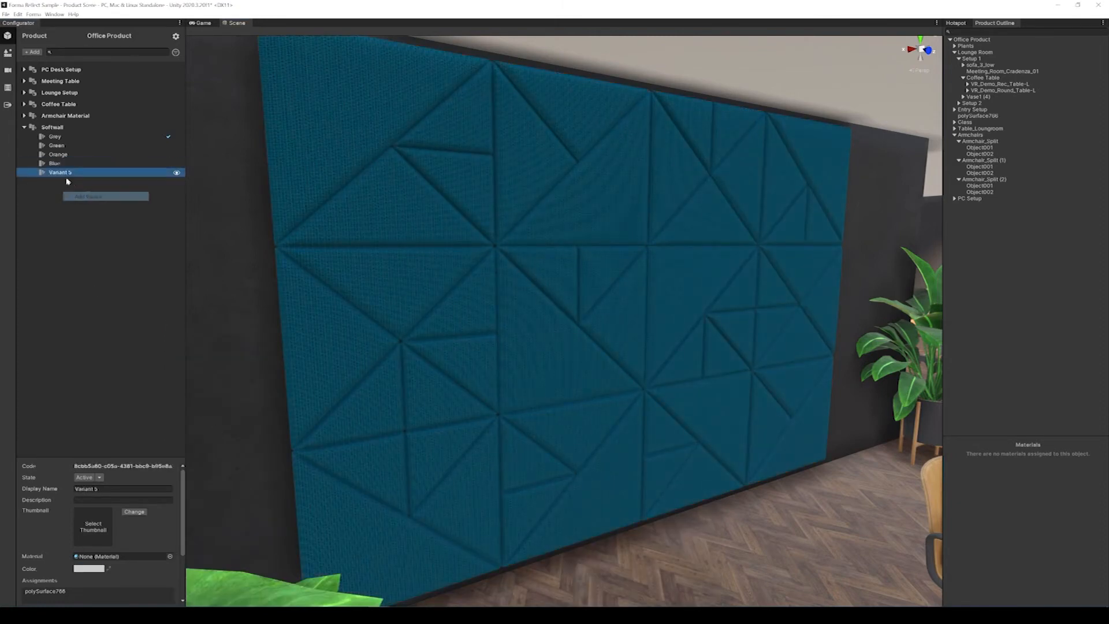
pyautogui.rightClick(68, 173)
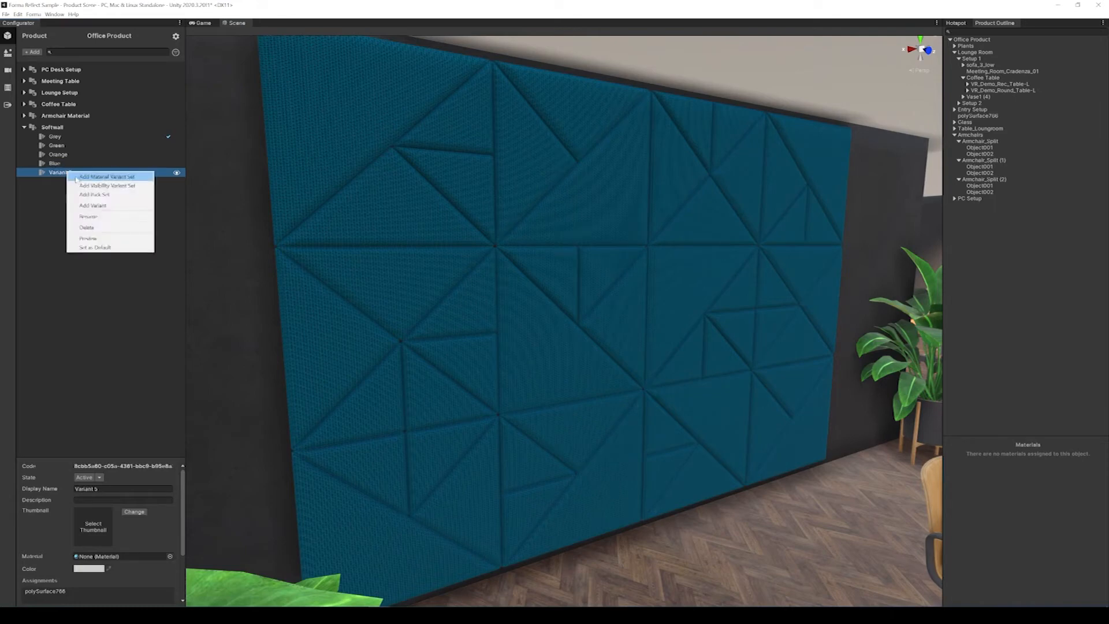
pyautogui.click(105, 217)
pyautogui.write('Red')
pyautogui.press('Return')
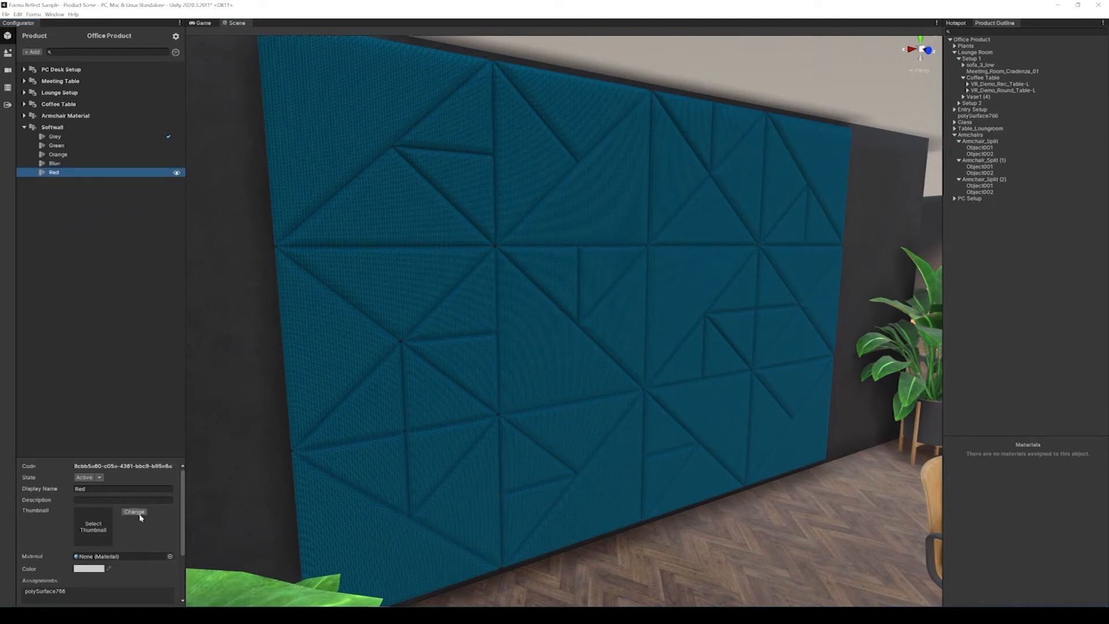
# Assign the material chairCusions 5 to the Softwall set's Red variant.
pyautogui.click(170, 556)
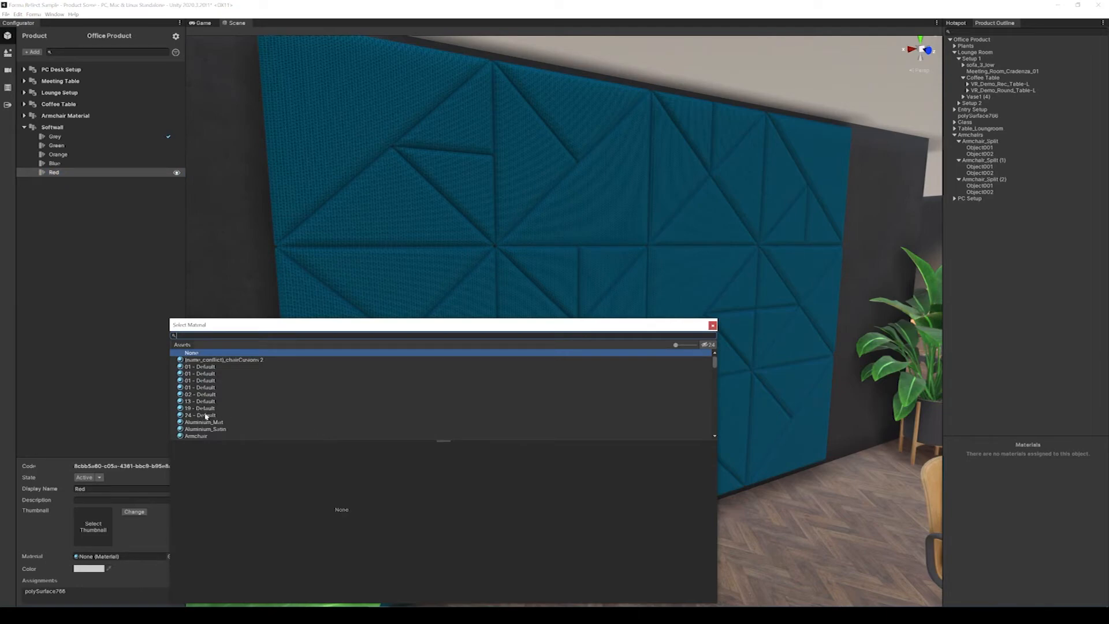
pyautogui.write('chai')
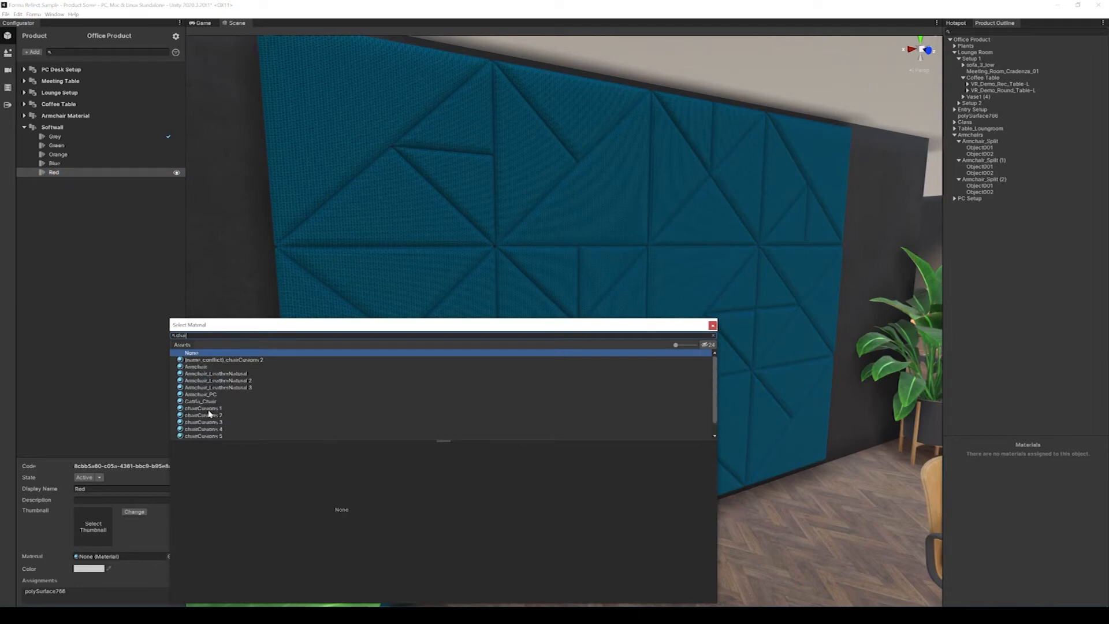
pyautogui.click(219, 433)
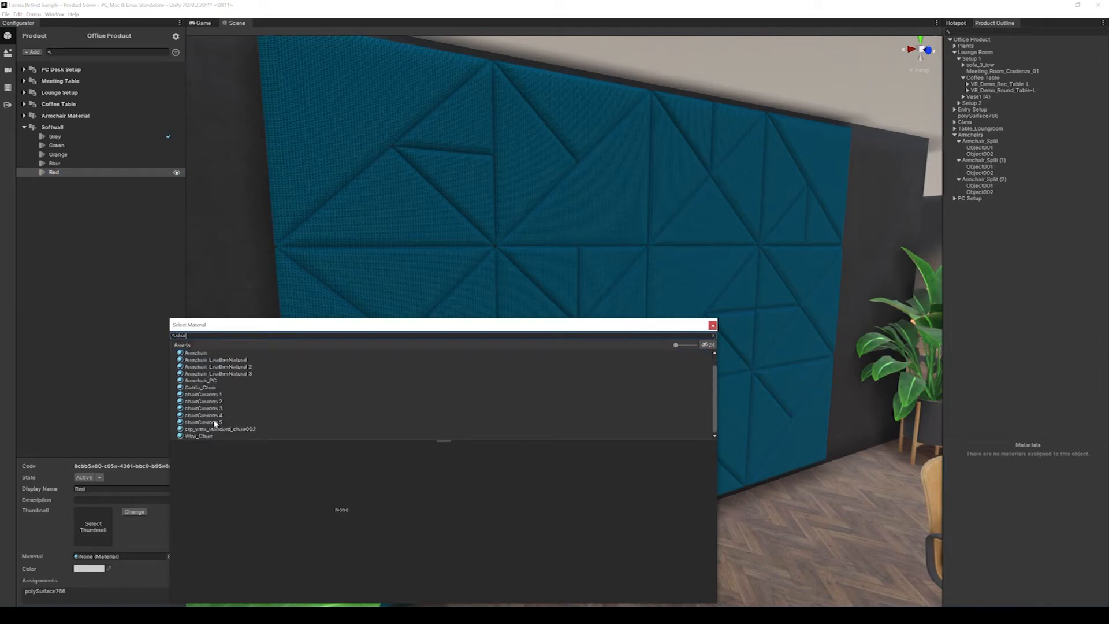
pyautogui.doubleClick(222, 432)
# Preview the Softwall set's Blue, Orange, Green and Grey variants in the scene, ending on Grey.
pyautogui.moveTo(294, 323); pyautogui.dragTo(312, 250, button='right')
pyautogui.press('d')
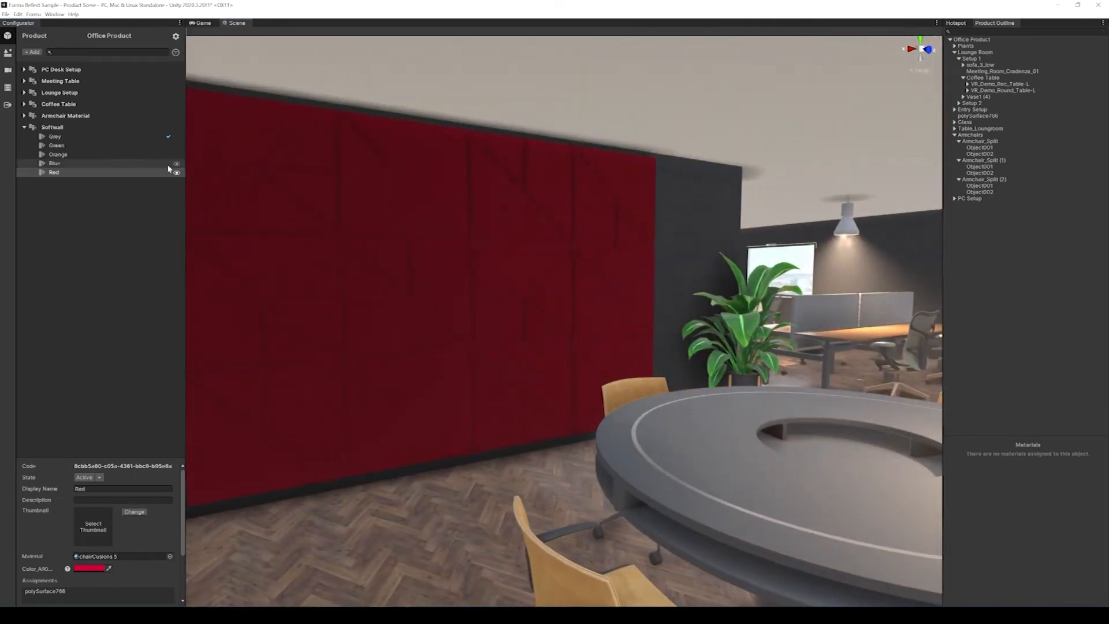
pyautogui.click(176, 163)
pyautogui.click(177, 155)
pyautogui.click(176, 145)
pyautogui.click(177, 136)
pyautogui.press('d')
pyautogui.moveTo(367, 245)
pyautogui.mouseDown(button='right')
pyautogui.moveTo(341, 242)
pyautogui.moveTo(467, 256)
pyautogui.moveTo(353, 249)
pyautogui.mouseUp(button='right')
pyautogui.press('s')
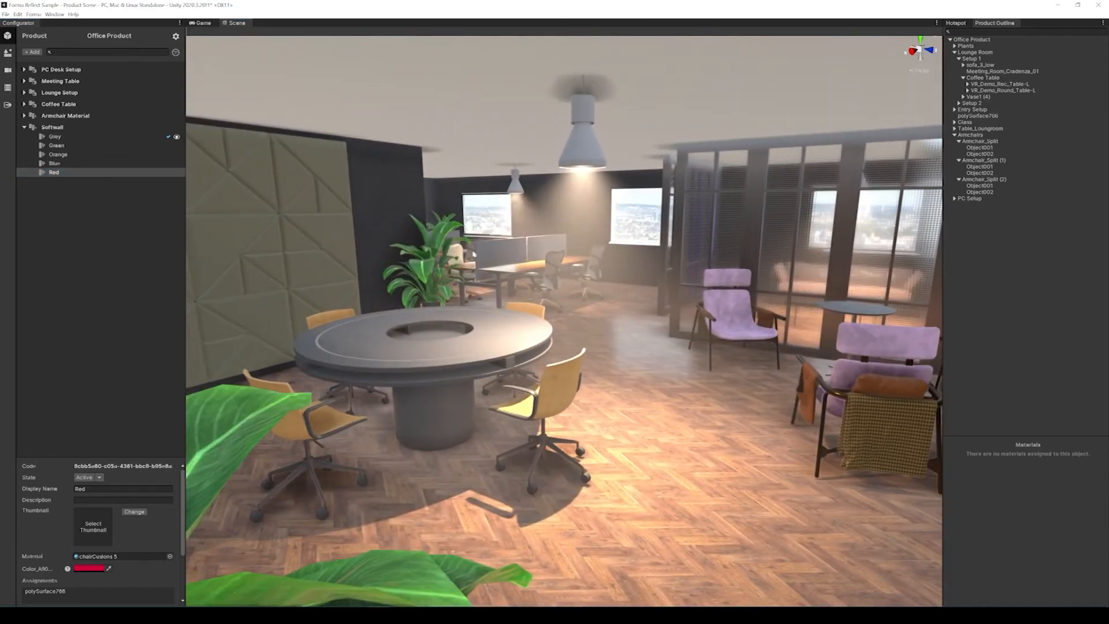
# Collapse the Softwall variant set and run the configurator in the Game view.
pyautogui.click(25, 127)
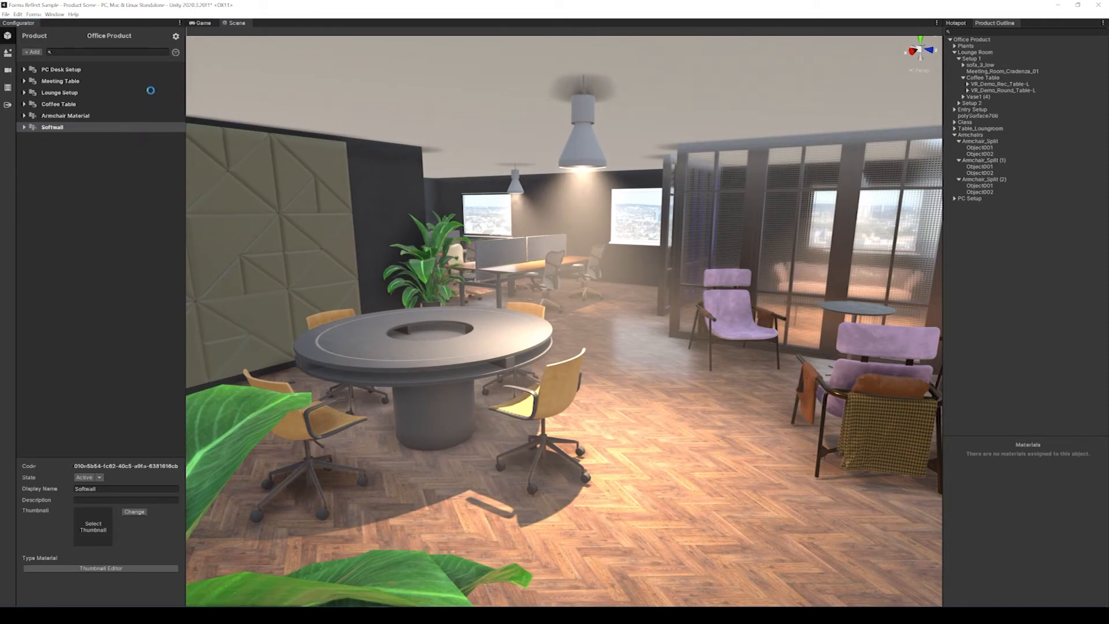
pyautogui.click(200, 23)
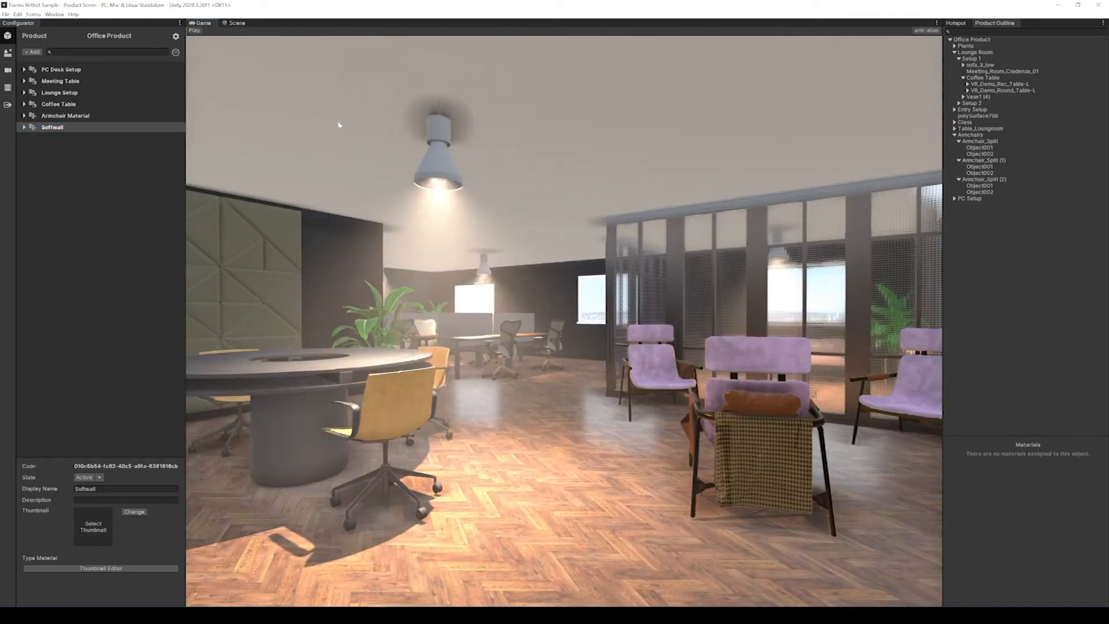
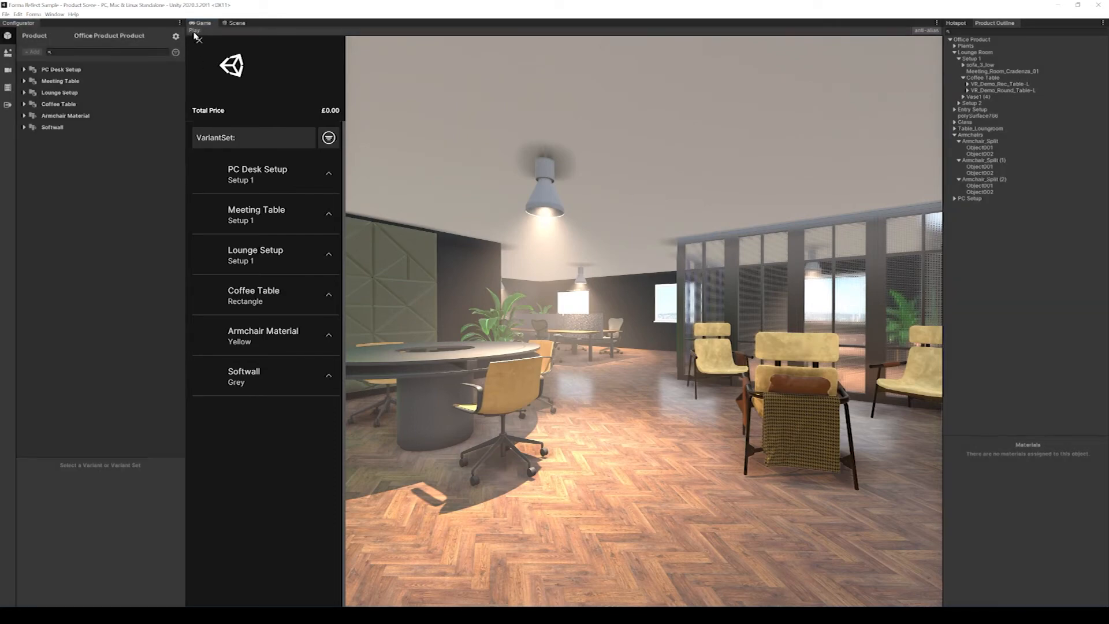
pyautogui.click(198, 38)
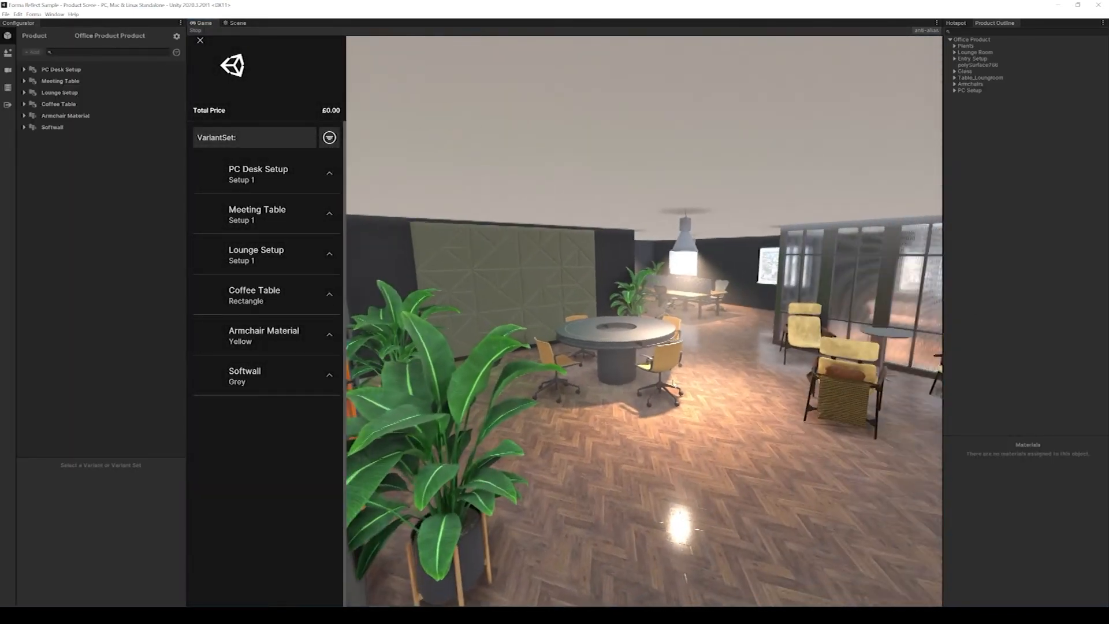
# Test the Meeting Table set by switching between Setup 2 and Setup 1, ending on Setup 1, and stop the running configurator.
pyautogui.click(330, 215)
pyautogui.click(329, 286)
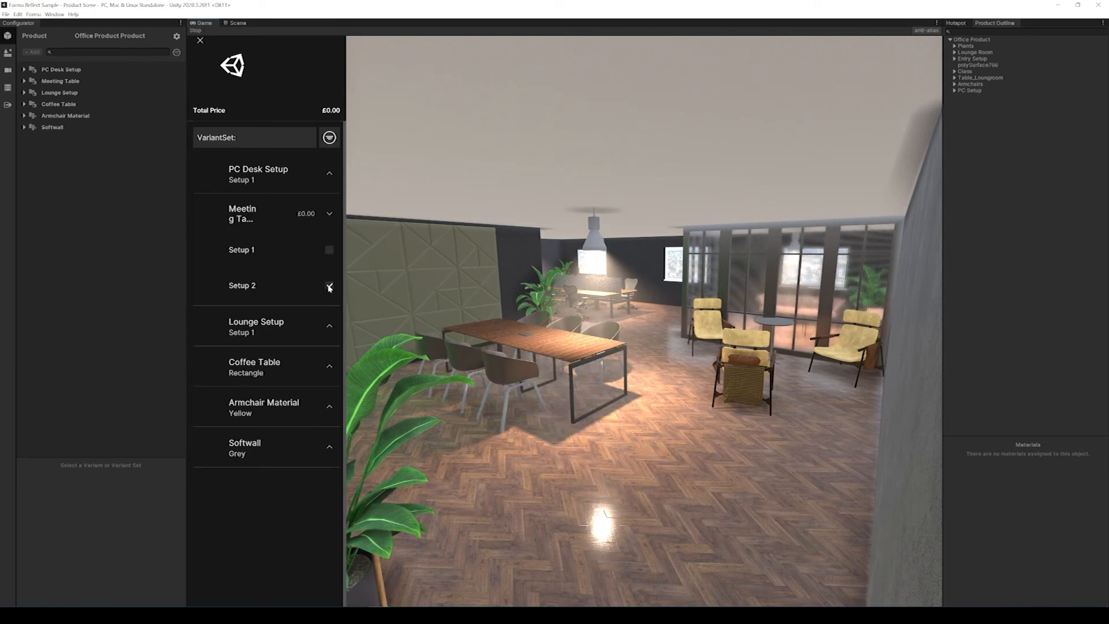
pyautogui.click(329, 251)
pyautogui.click(330, 285)
pyautogui.click(329, 250)
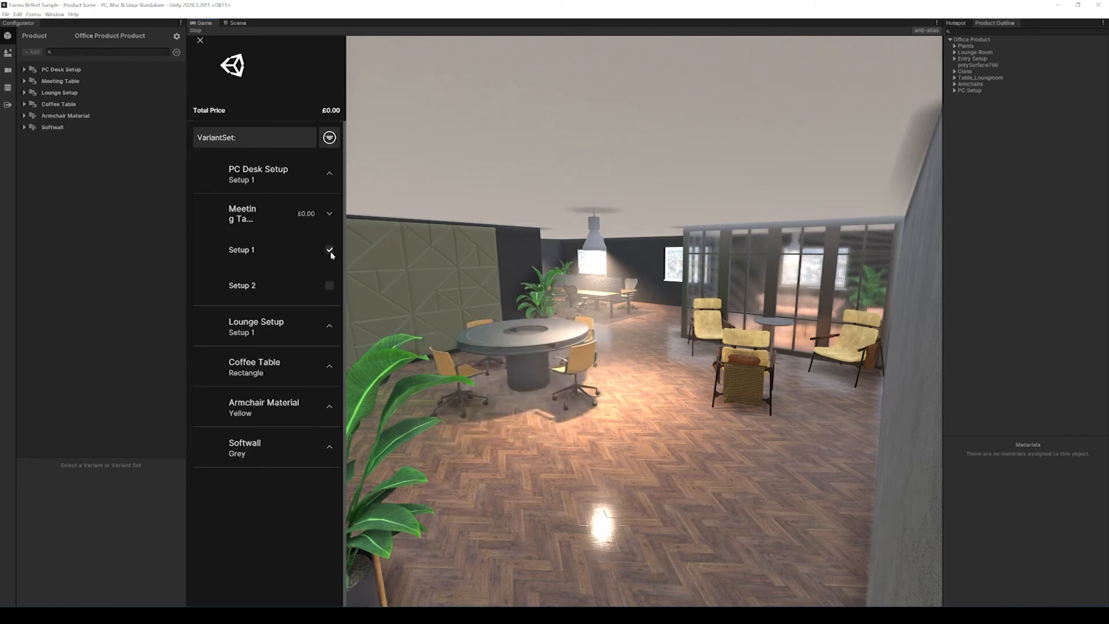
pyautogui.click(196, 30)
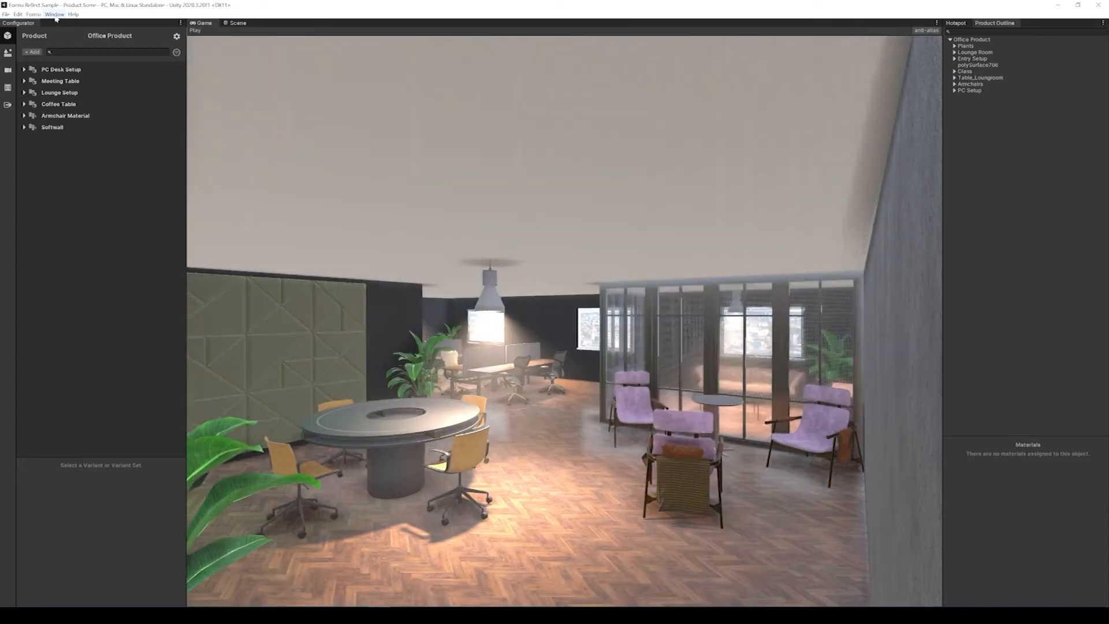
# Review the project's installed packages in the Unity Package Manager and close it.
pyautogui.click(55, 14)
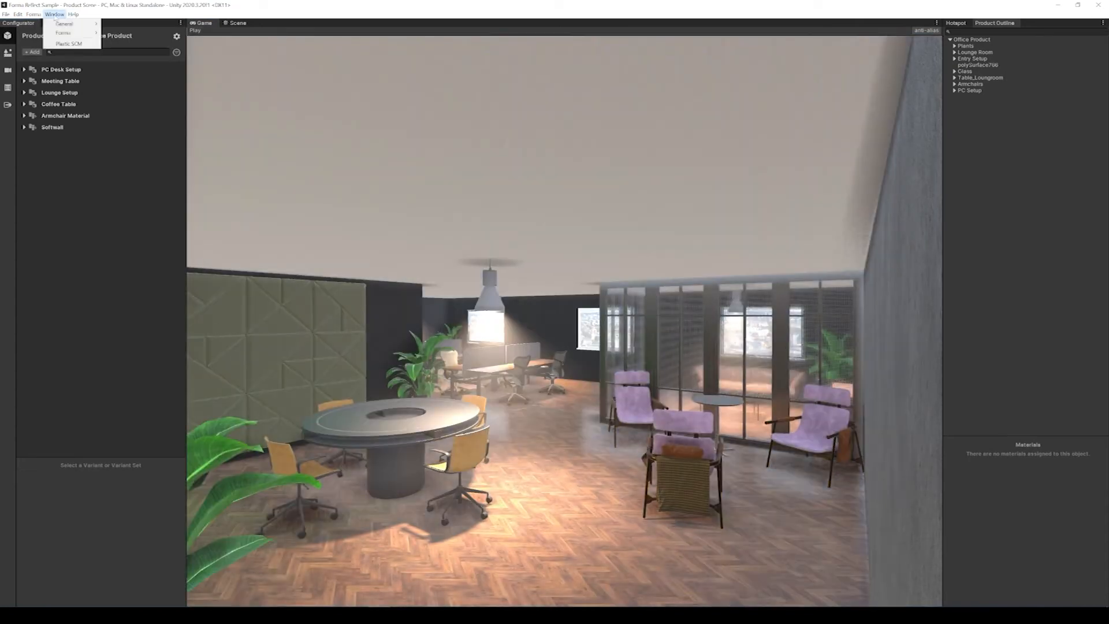
pyautogui.moveTo(57, 23)
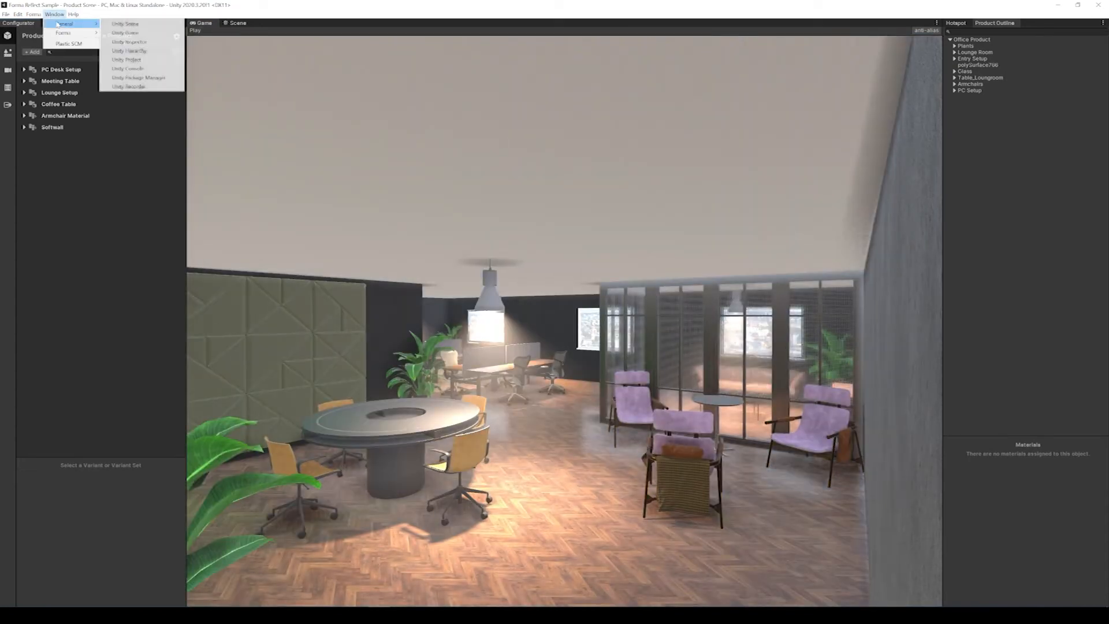
pyautogui.click(144, 77)
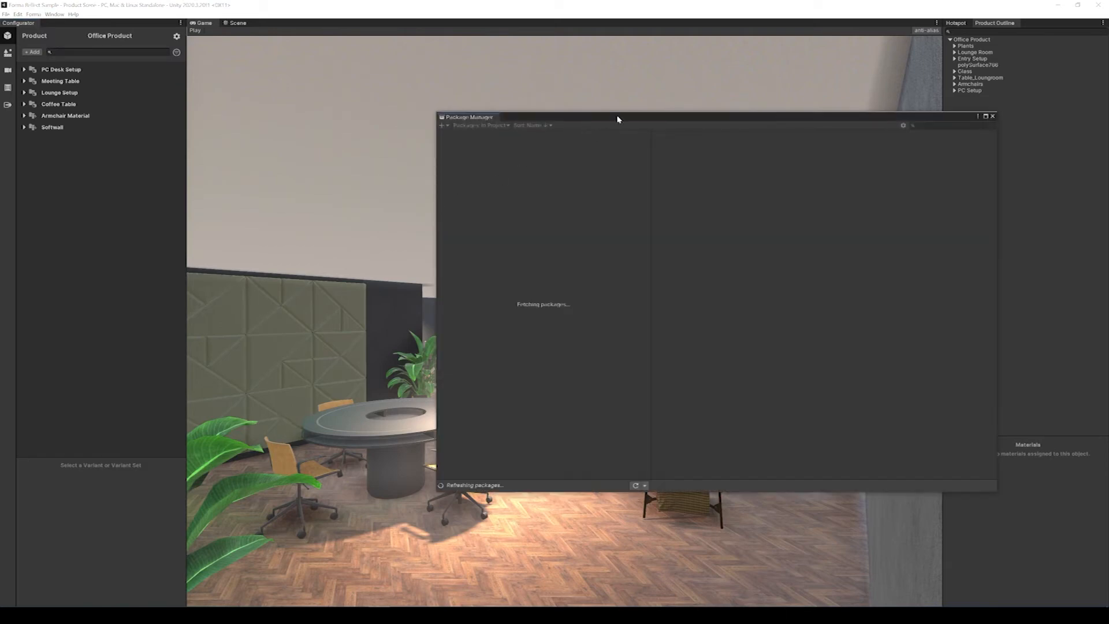
pyautogui.moveTo(617, 117); pyautogui.dragTo(541, 120)
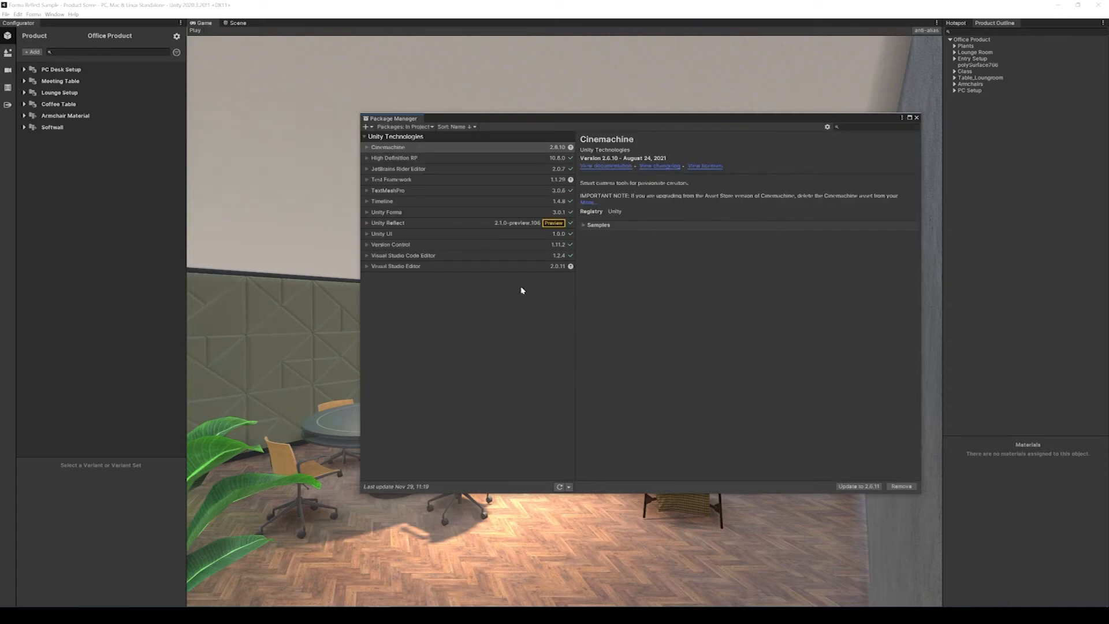
pyautogui.click(916, 117)
# Switch from the Forma interface to the full Unity editor and open the Player settings from Build Settings.
pyautogui.click(5, 14)
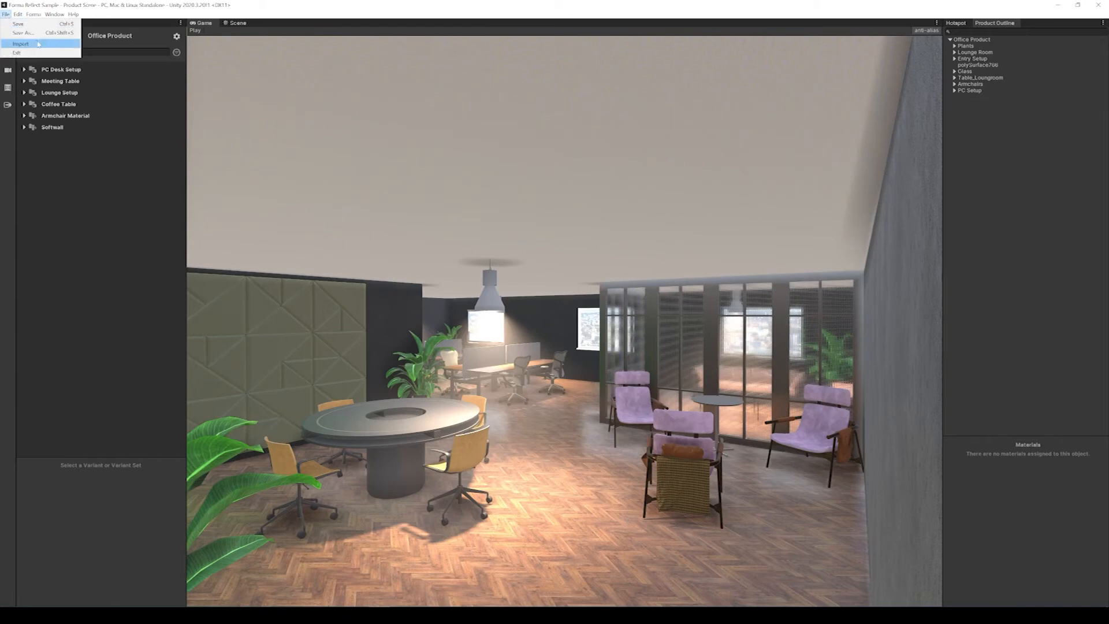
pyautogui.moveTo(34, 16)
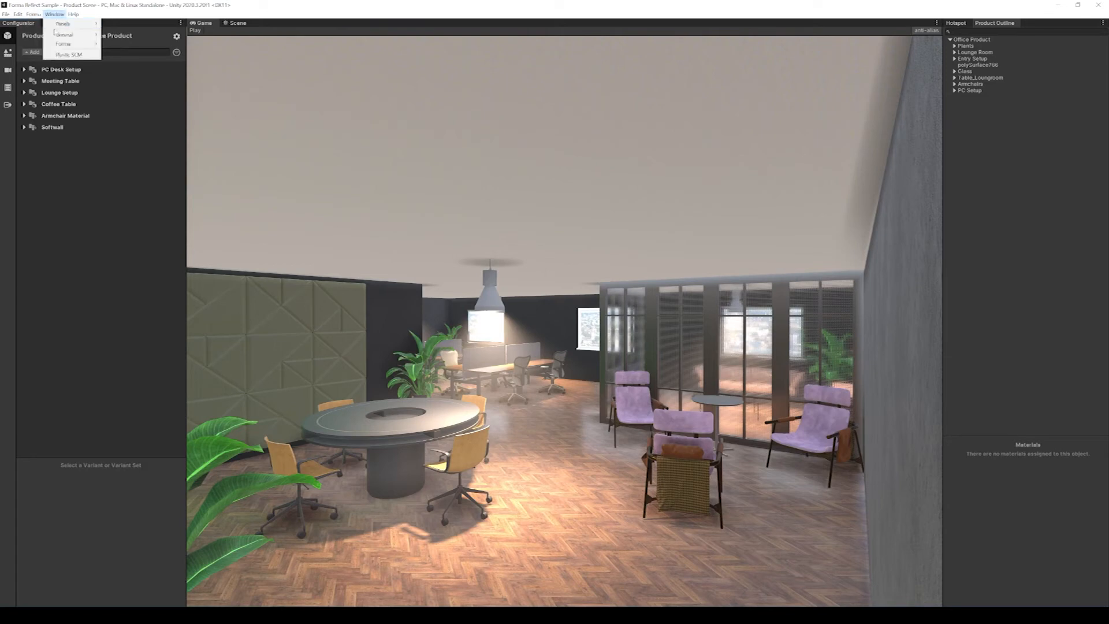
pyautogui.click(41, 23)
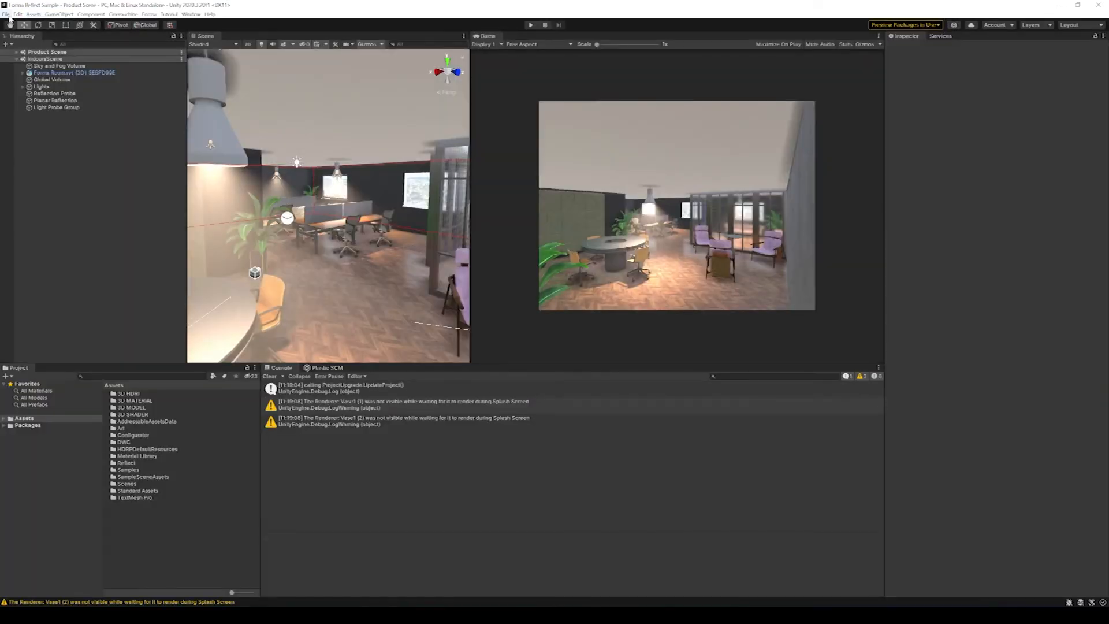
pyautogui.click(7, 14)
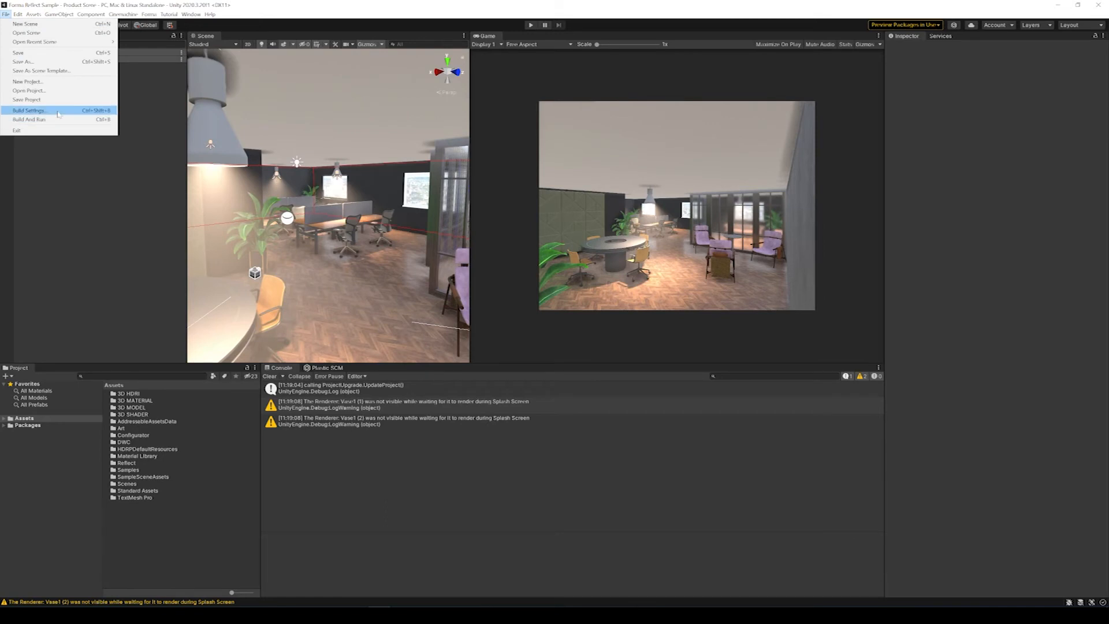
pyautogui.click(23, 110)
pyautogui.click(625, 405)
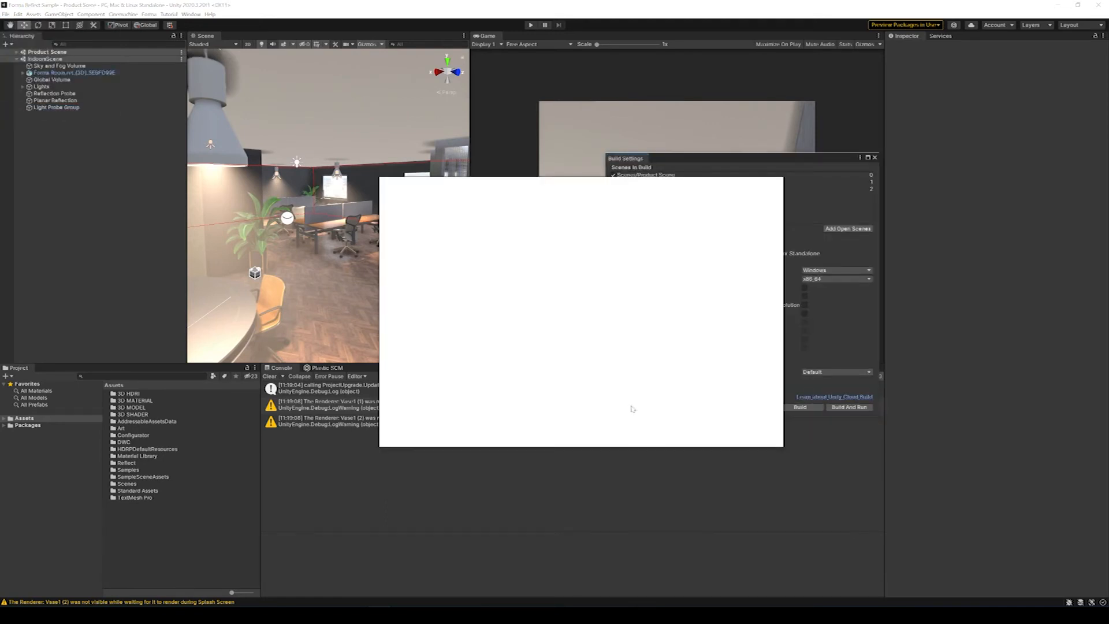
# Examine the Active Input Handling options in the Player configuration, keep Input Manager (Old), and close both settings windows.
pyautogui.scroll(-5, 664, 295)
pyautogui.scroll(-10, 664, 296)
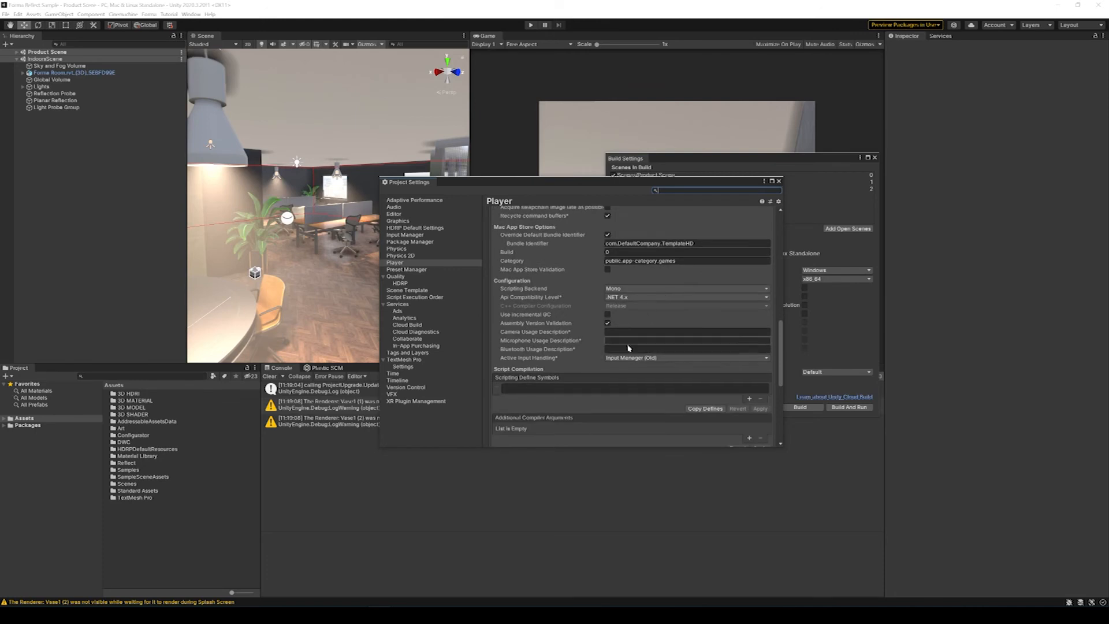
pyautogui.click(728, 357)
pyautogui.click(727, 358)
pyautogui.click(726, 357)
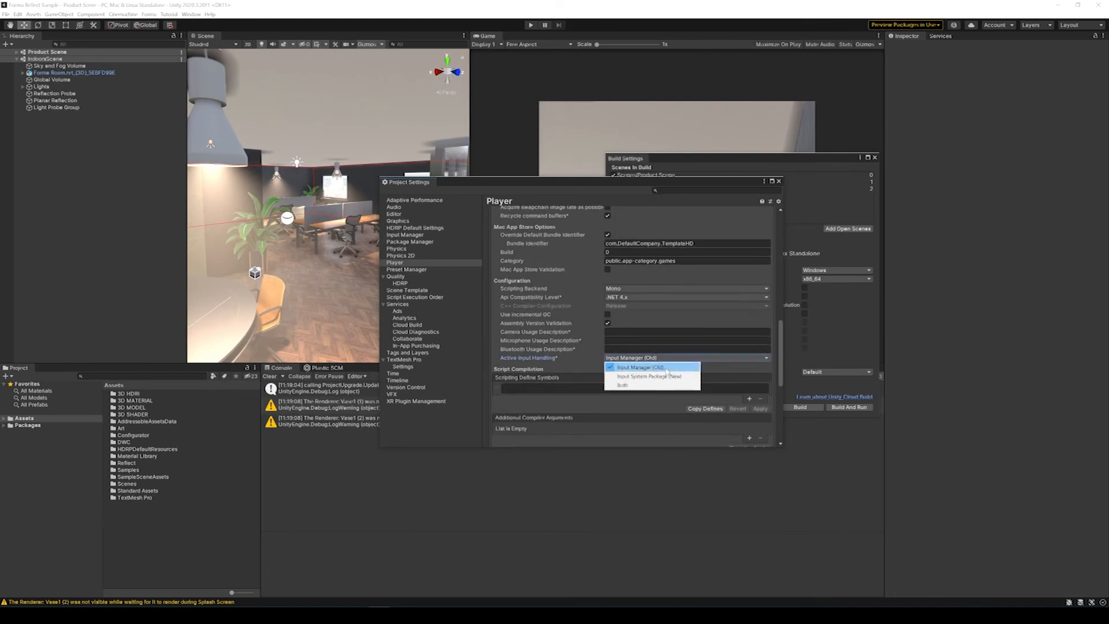
pyautogui.click(563, 360)
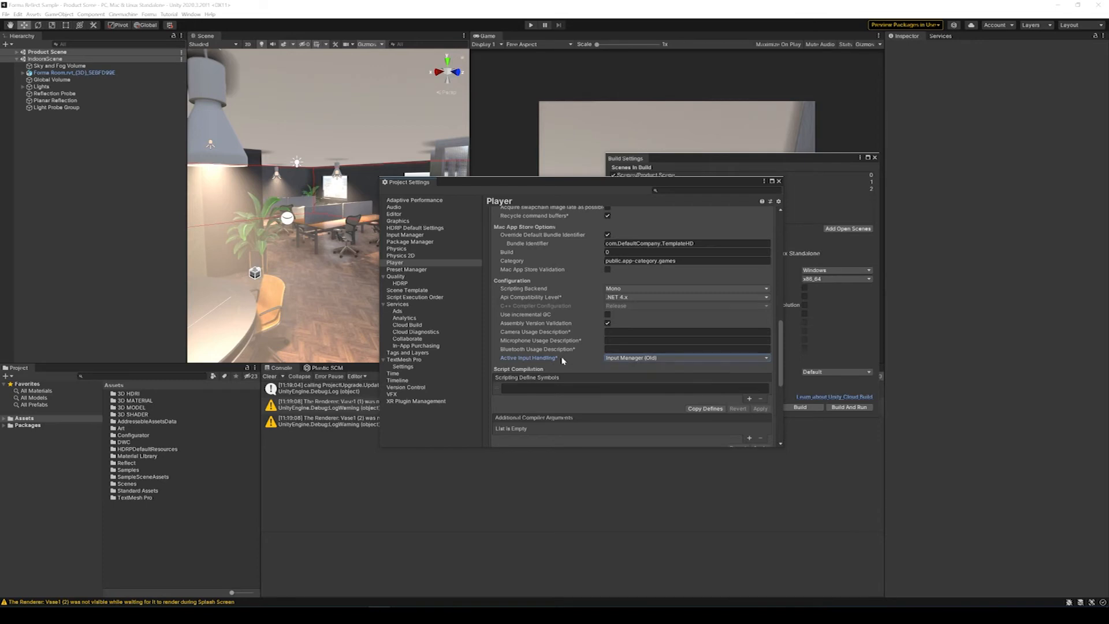
pyautogui.click(778, 180)
pyautogui.click(874, 157)
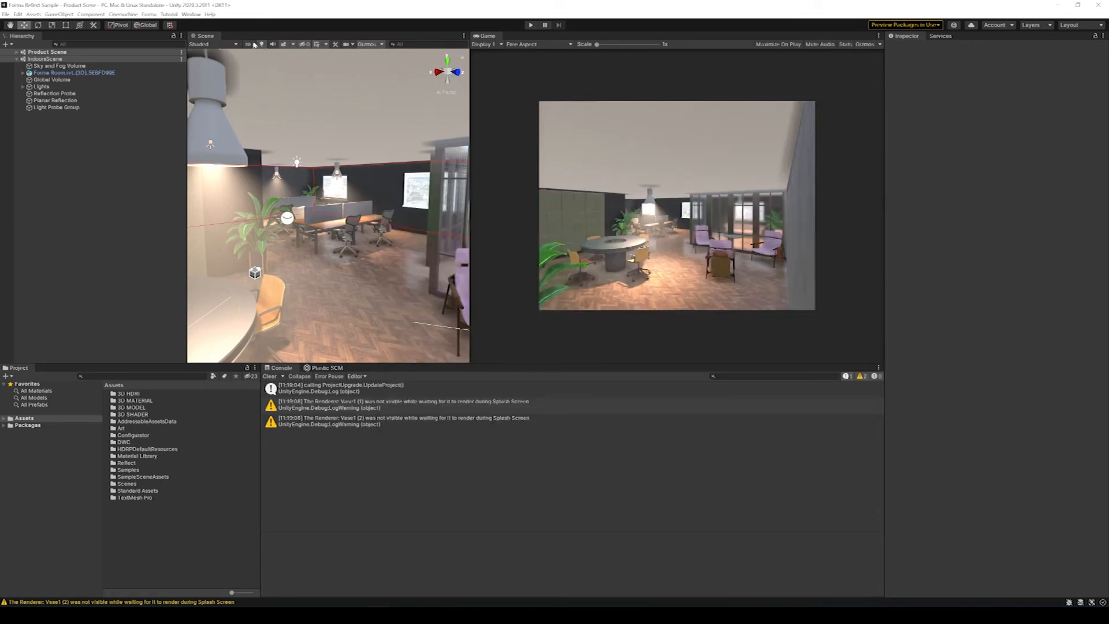
# Return to the Forma interface and look through its environments and cameras.
pyautogui.click(150, 15)
pyautogui.click(164, 24)
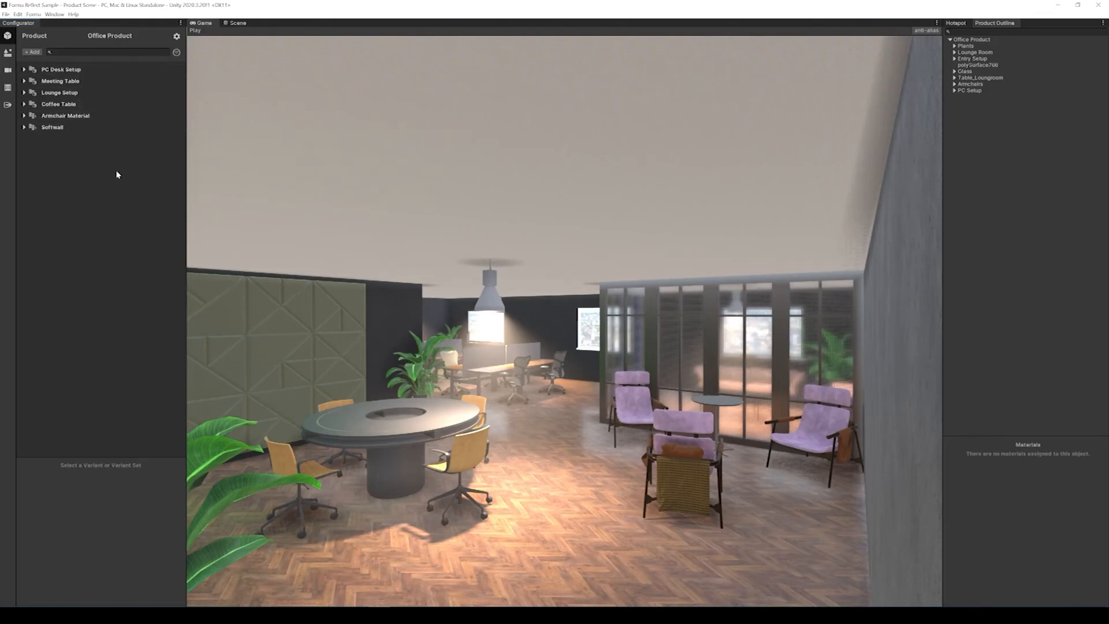
pyautogui.click(7, 55)
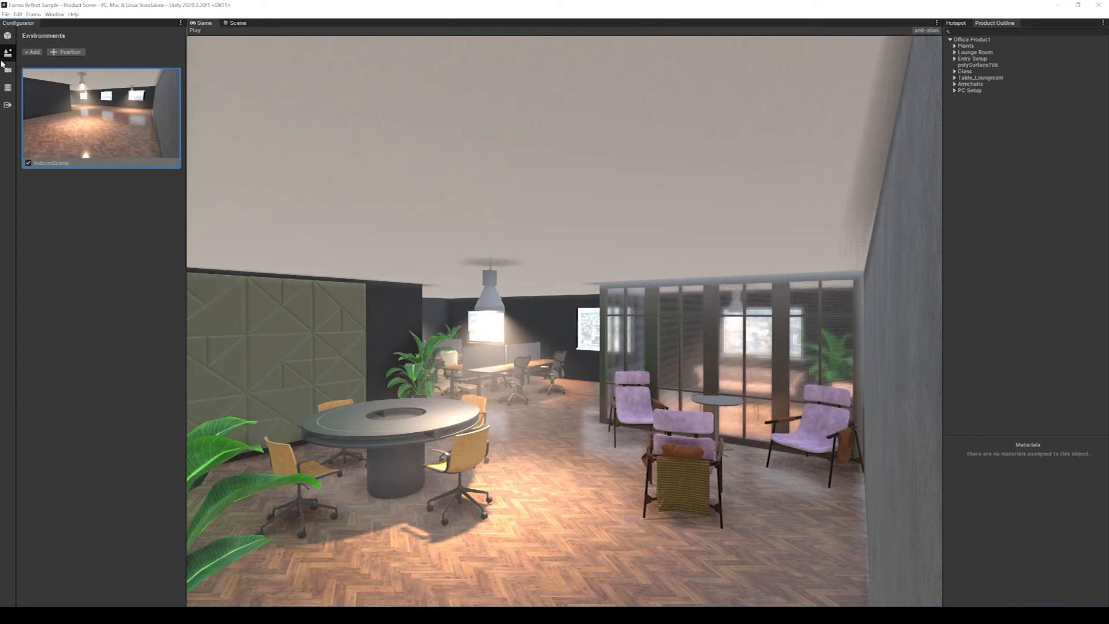
pyautogui.click(8, 70)
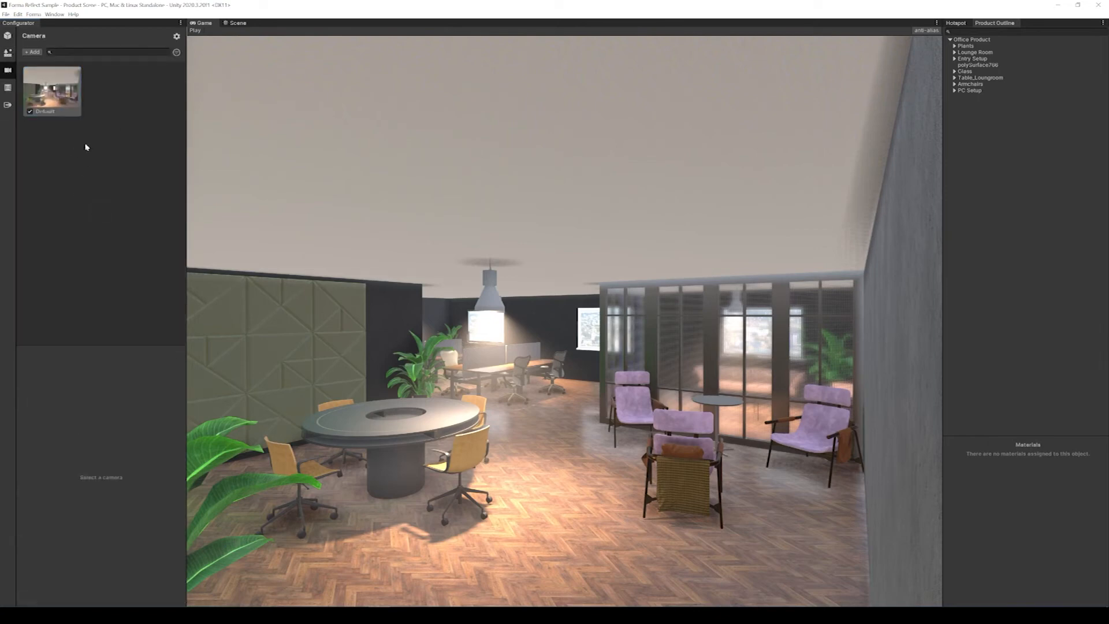
# Add a new camera from the current scene view and assign it to Product instead of Project.
pyautogui.click(66, 110)
pyautogui.click(32, 51)
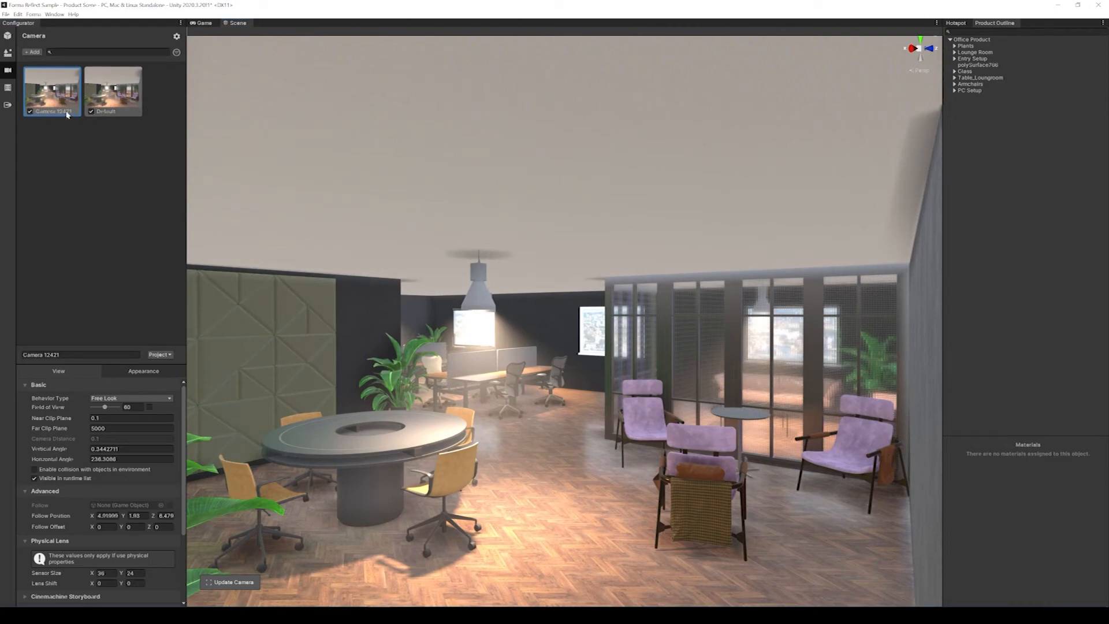
pyautogui.click(168, 356)
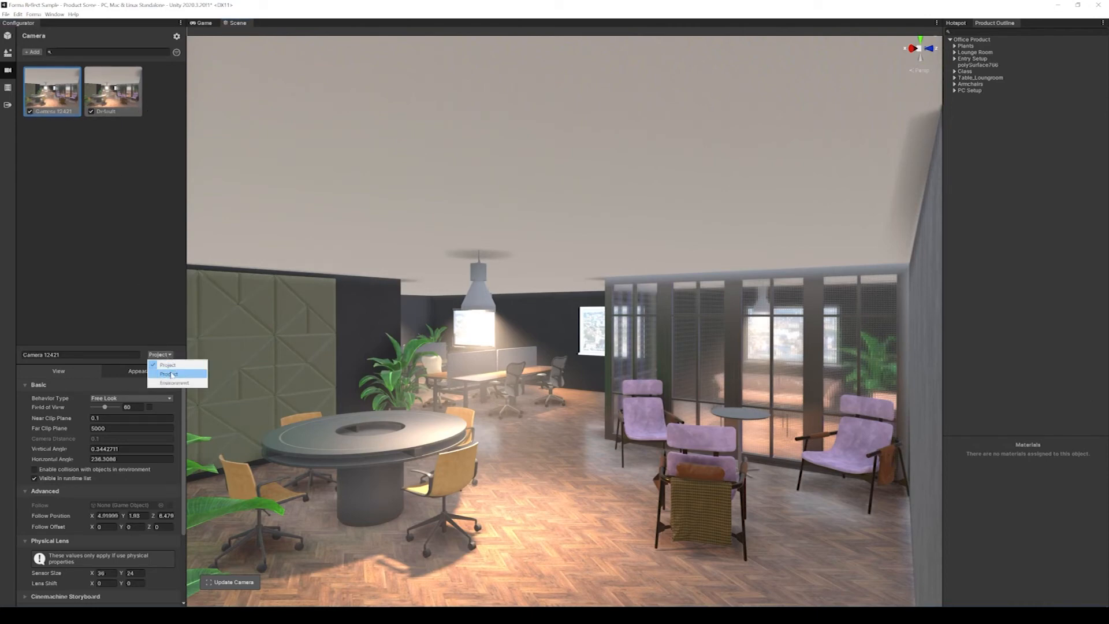
pyautogui.click(167, 374)
# Rename the new camera as Meeting Table.
pyautogui.moveTo(74, 354); pyautogui.dragTo(17, 354)
pyautogui.write('Meeting Tab')
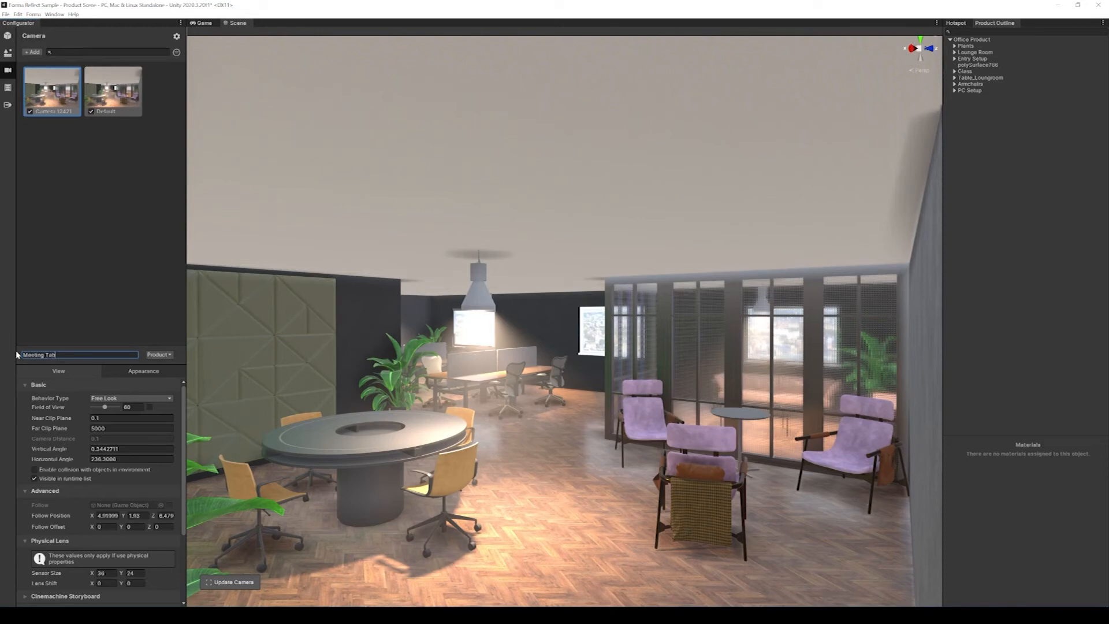
pyautogui.write('le')
pyautogui.press('Return')
# Move Environment above Product in the Camera Display Priorities of the global camera settings.
pyautogui.click(176, 36)
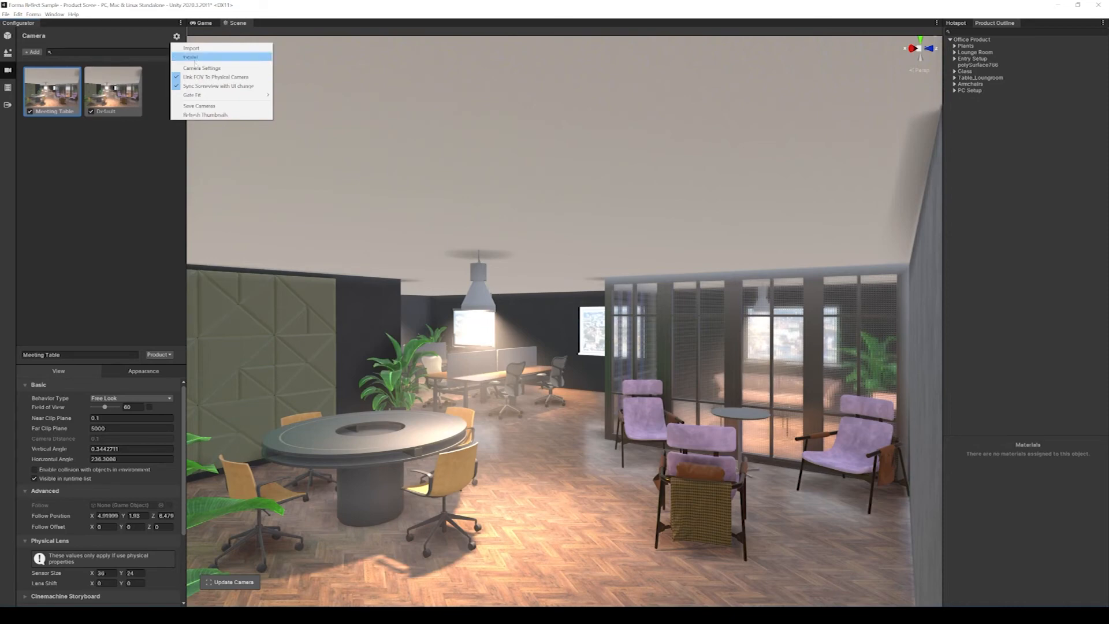
pyautogui.click(201, 68)
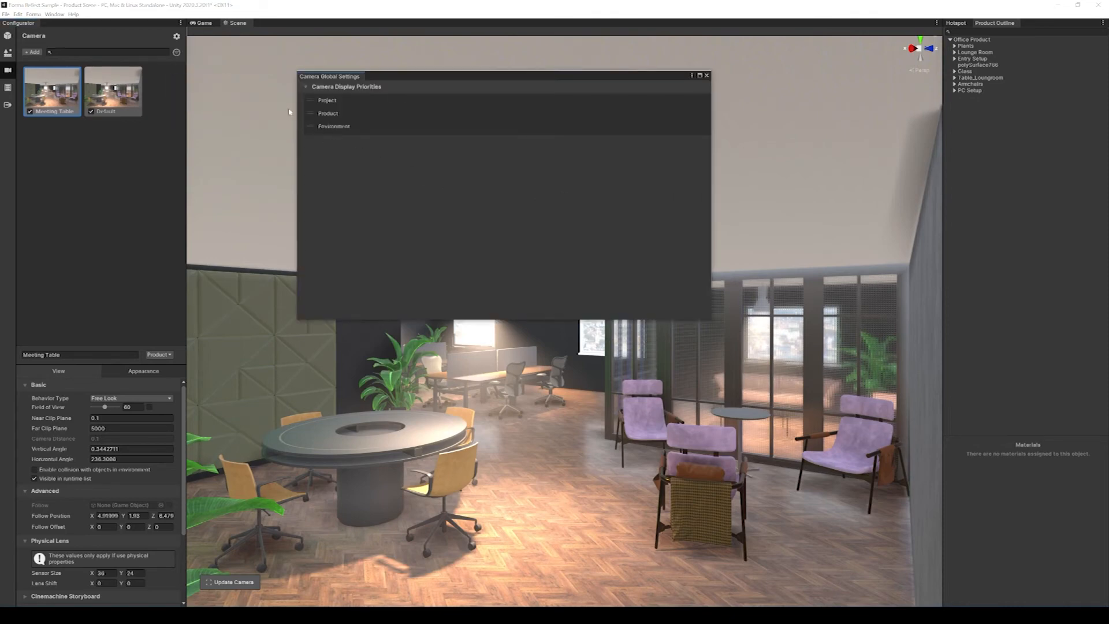
pyautogui.click(306, 125)
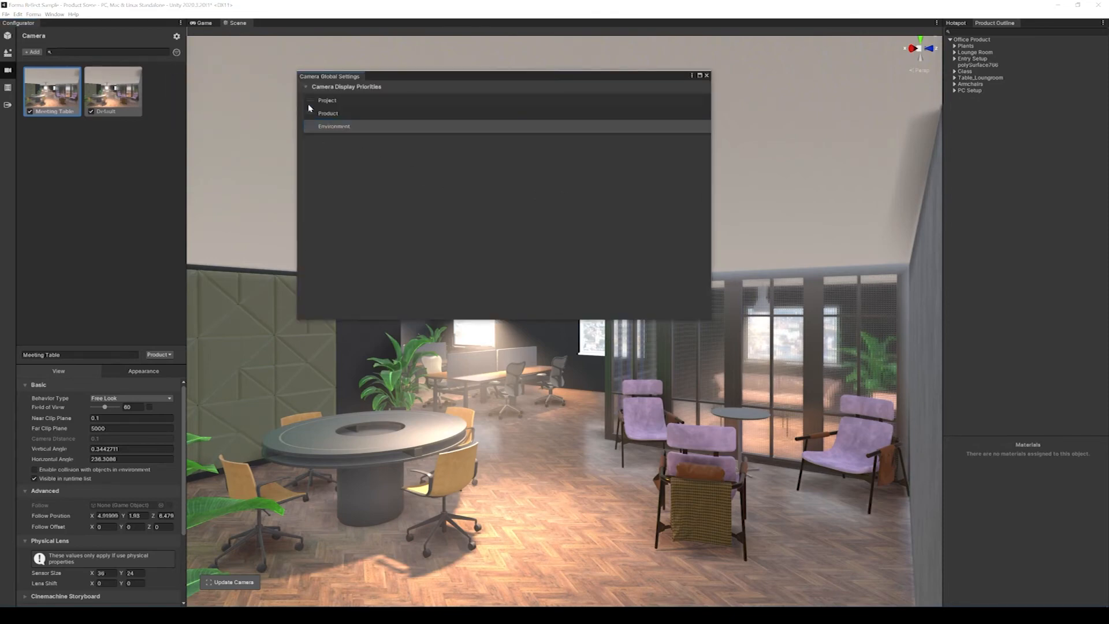
pyautogui.moveTo(309, 120); pyautogui.dragTo(310, 116)
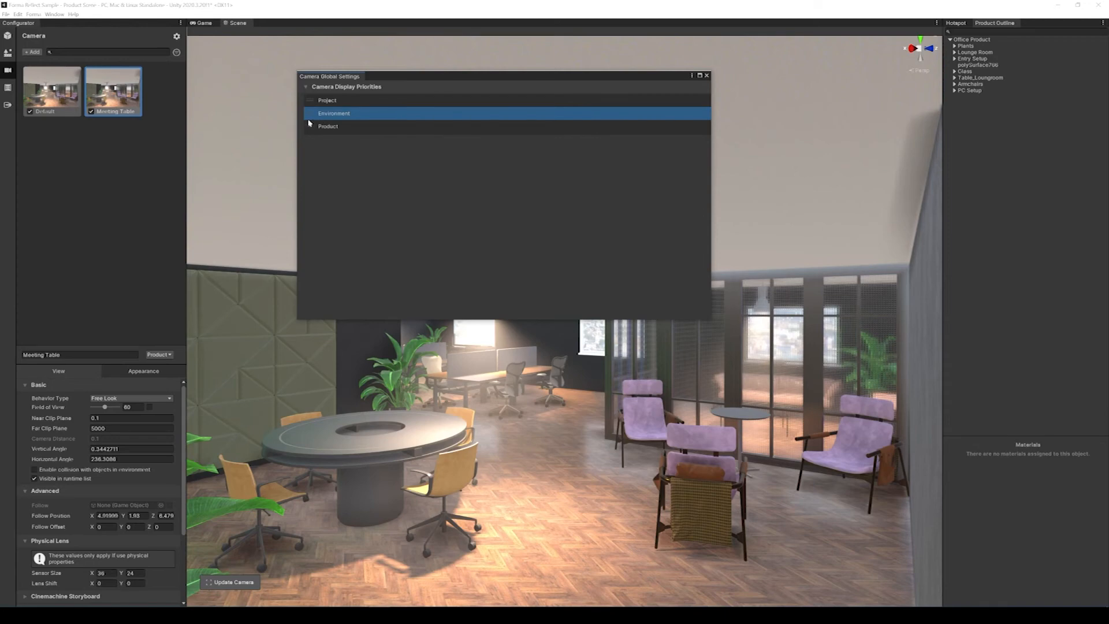
# Close the global camera settings and set the Meeting Table camera's follow position to X 2.49 and Z 5.35.
pyautogui.click(706, 76)
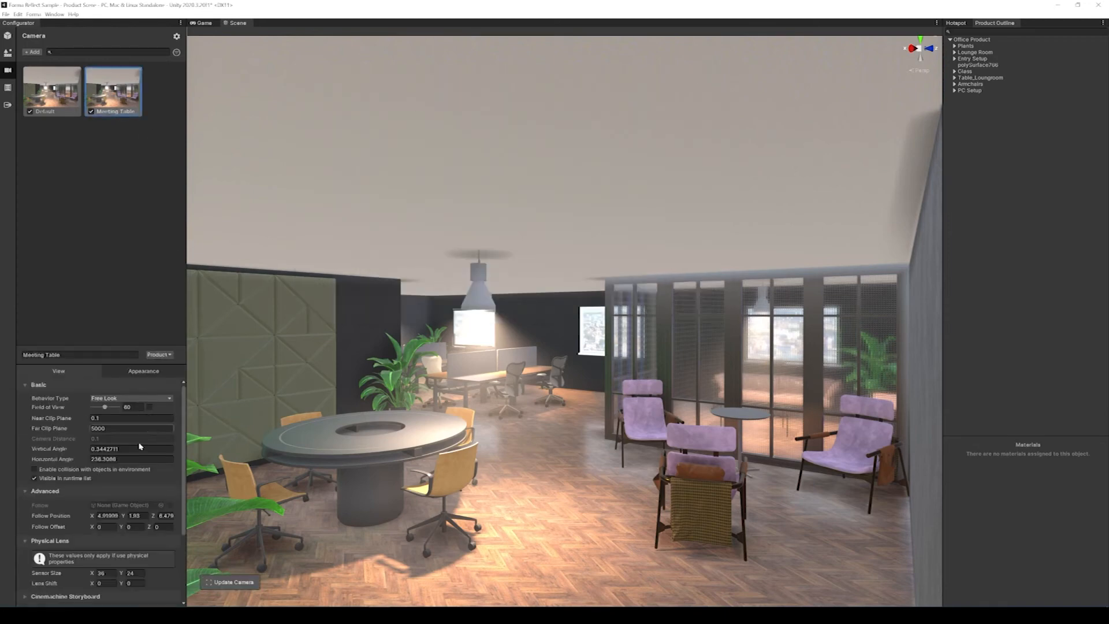
pyautogui.moveTo(90, 519); pyautogui.dragTo(75, 516)
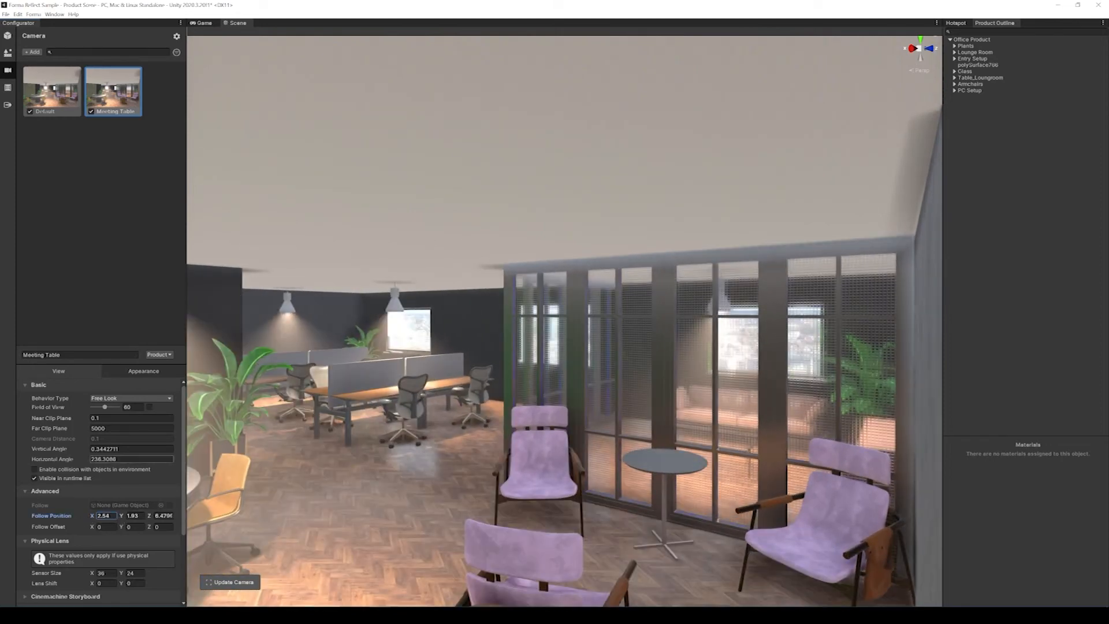
pyautogui.moveTo(606, 347); pyautogui.dragTo(488, 375, button='right')
pyautogui.moveTo(90, 517); pyautogui.dragTo(93, 518)
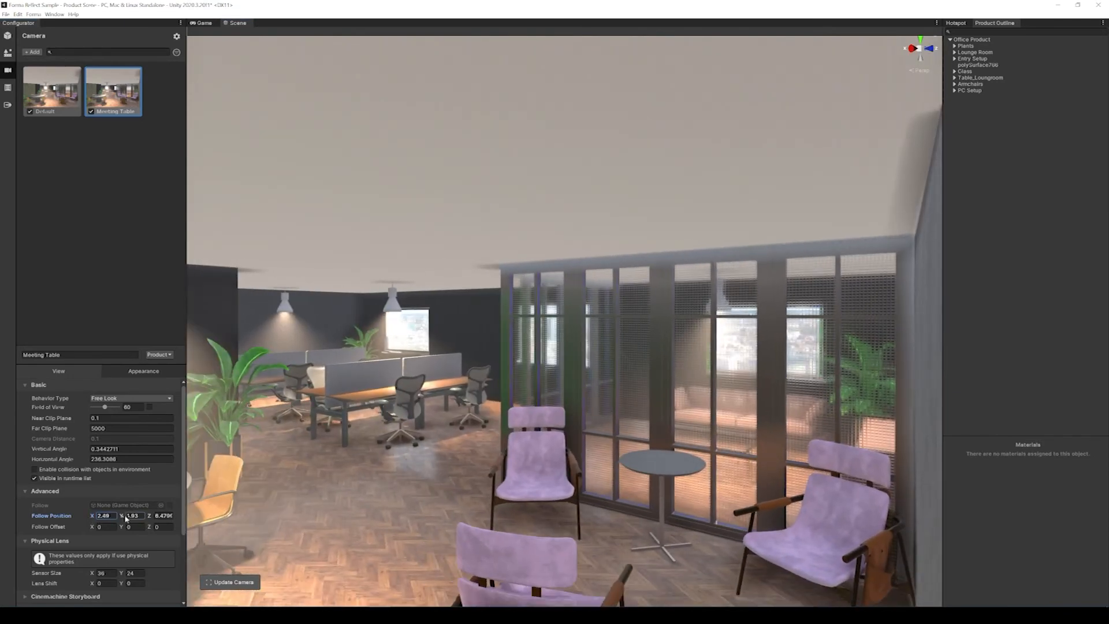
pyautogui.moveTo(149, 517); pyautogui.dragTo(134, 517)
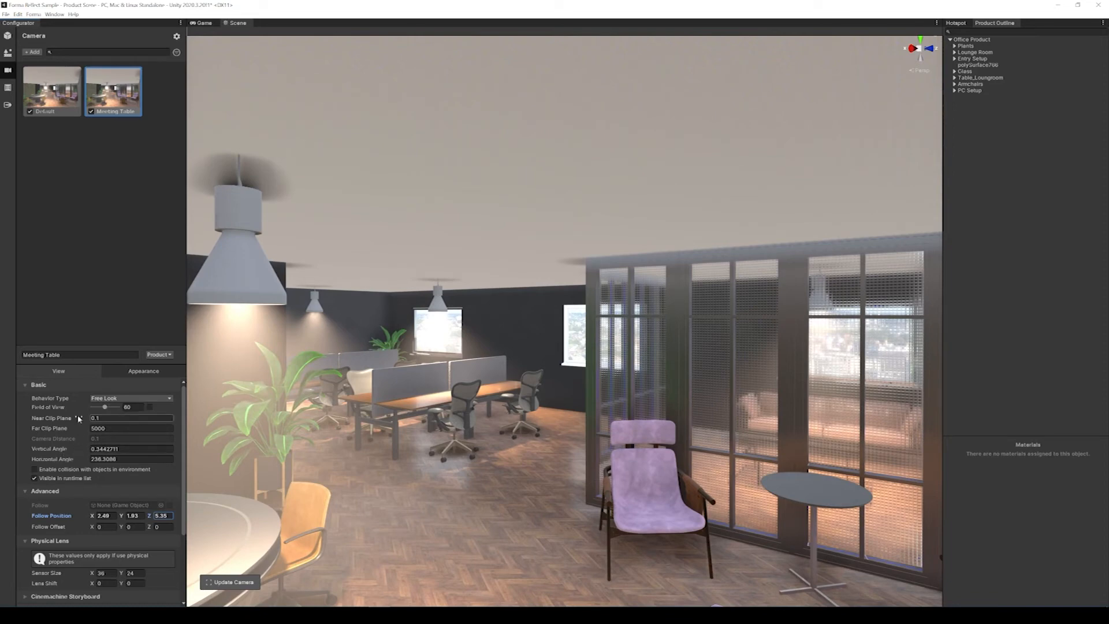
# Look through the Meeting Table camera's settings and its available behavior types.
pyautogui.scroll(-2, 83, 469)
pyautogui.scroll(-4, 84, 469)
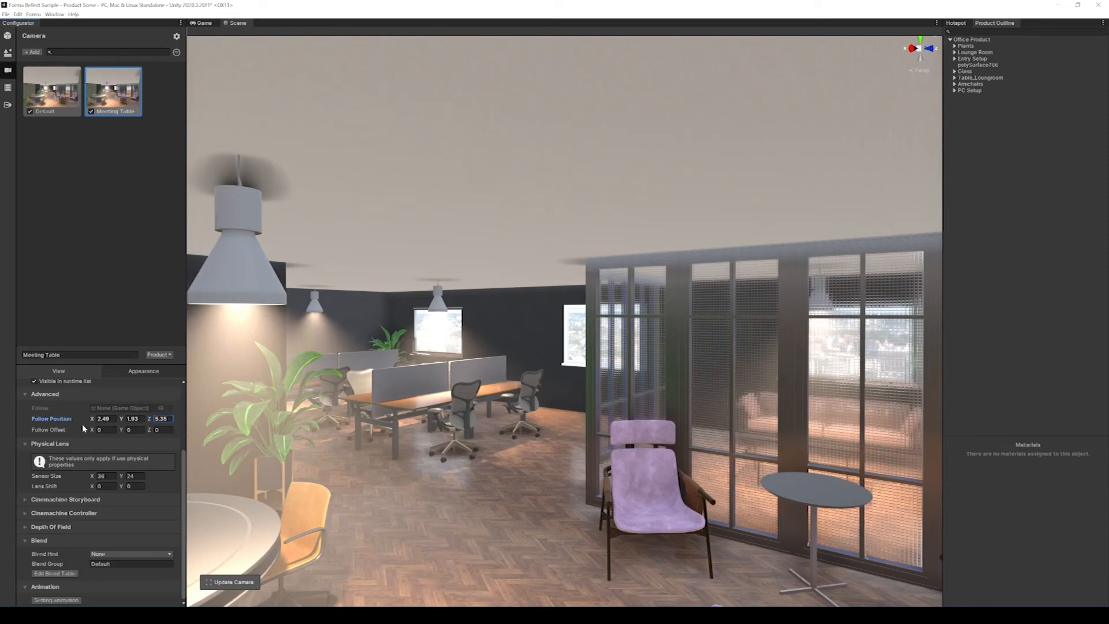
pyautogui.scroll(1, 84, 429)
pyautogui.scroll(3, 84, 429)
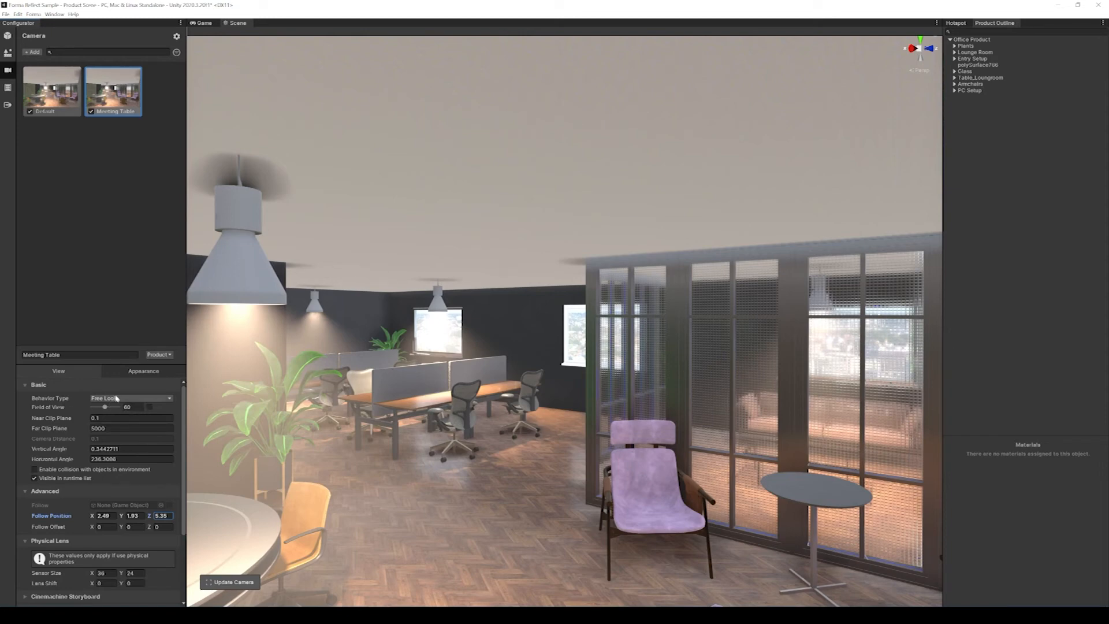
pyautogui.click(132, 398)
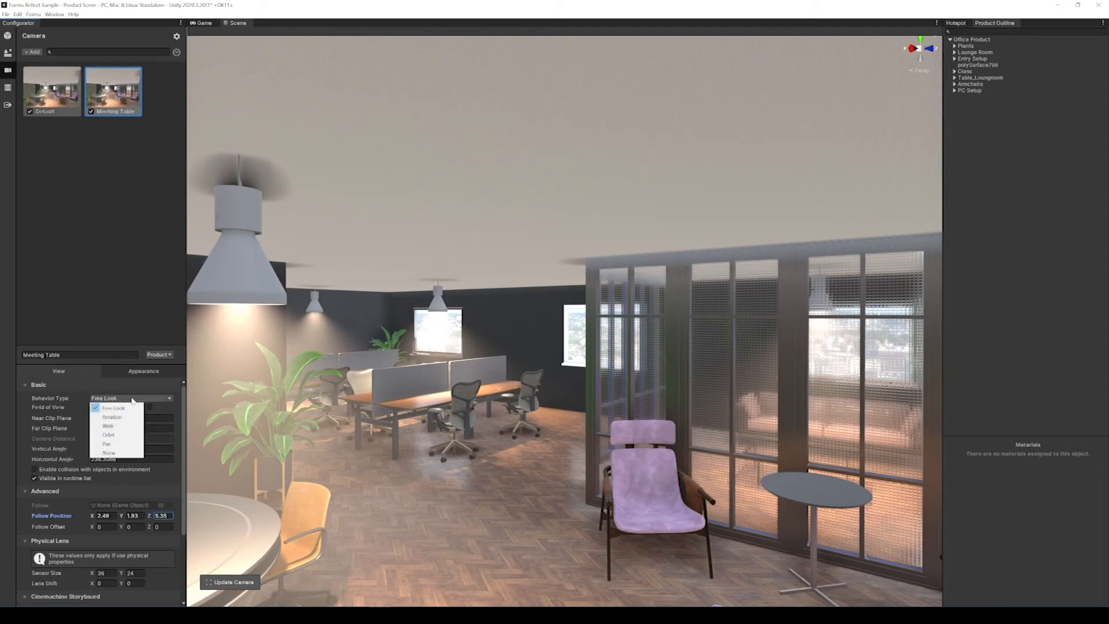
pyautogui.click(50, 421)
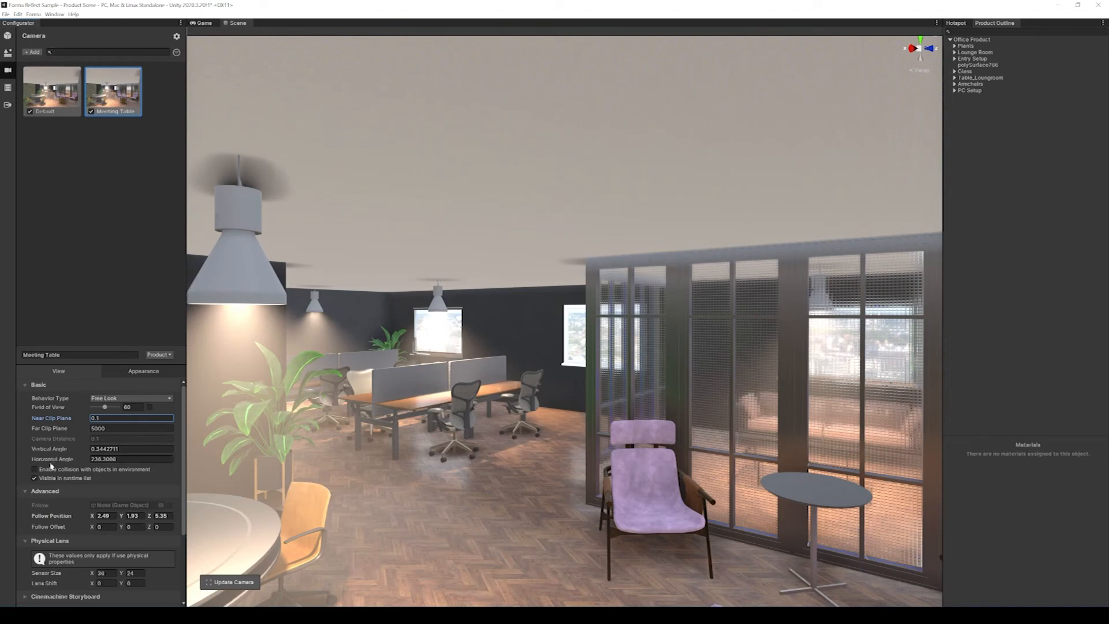
# Turn the view toward the round meeting table, run the configurator from the product overview, and switch it to the Meeting Table camera.
pyautogui.moveTo(594, 406); pyautogui.dragTo(491, 447, button='right')
pyautogui.click(107, 271)
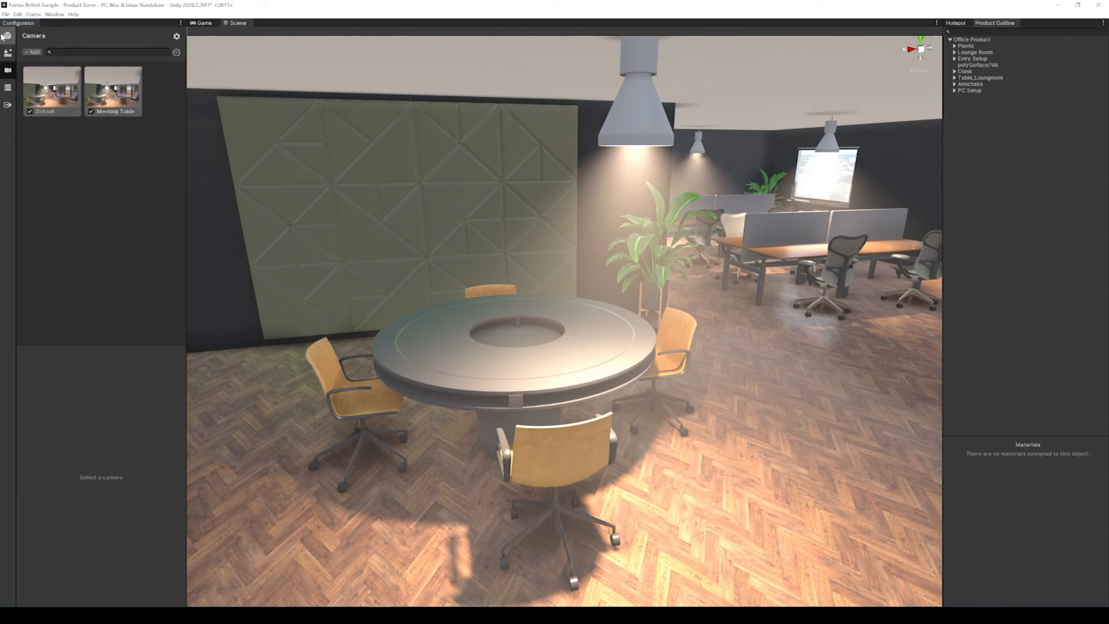
pyautogui.click(7, 36)
pyautogui.click(202, 23)
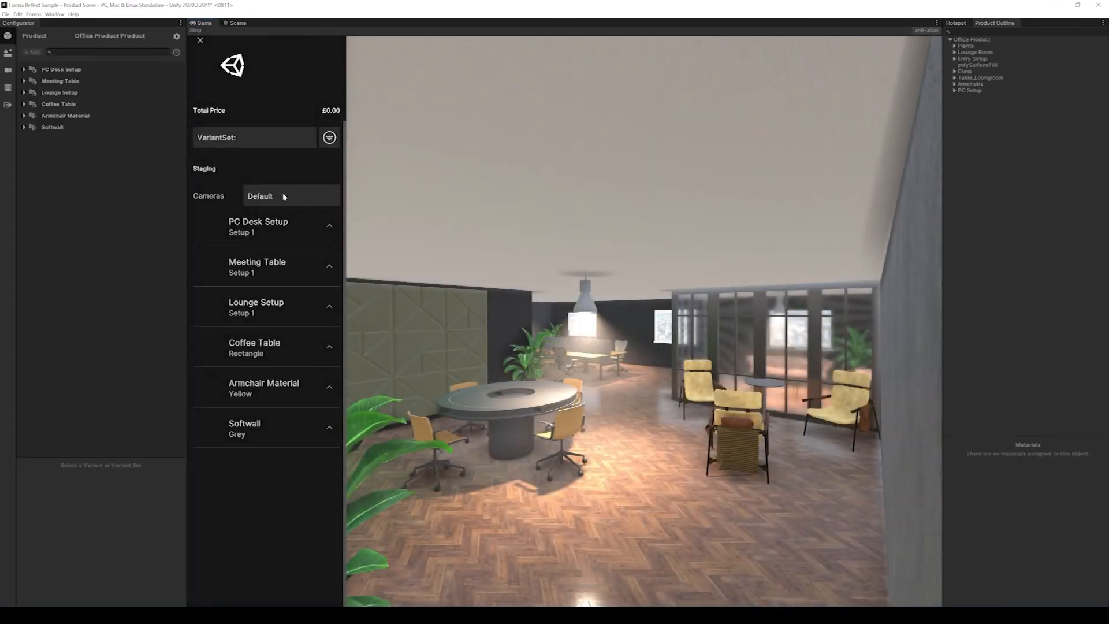
pyautogui.click(284, 197)
pyautogui.click(272, 217)
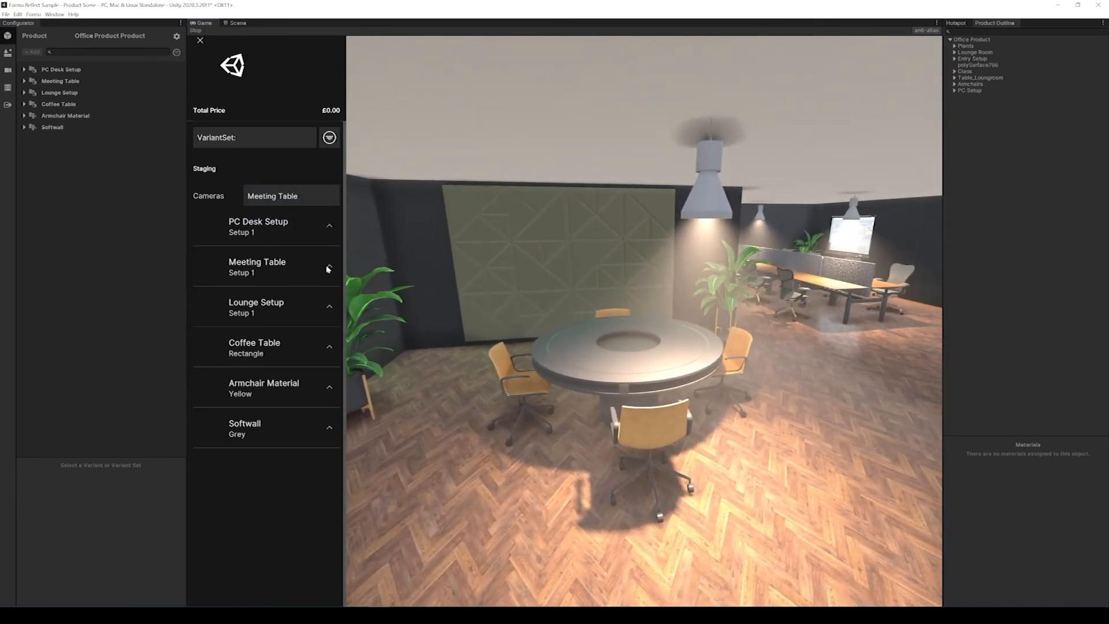
# Test the Meeting Table variants in the running configurator by alternating Setup 1 and Setup 2, ending on Setup 1.
pyautogui.click(327, 267)
pyautogui.click(329, 339)
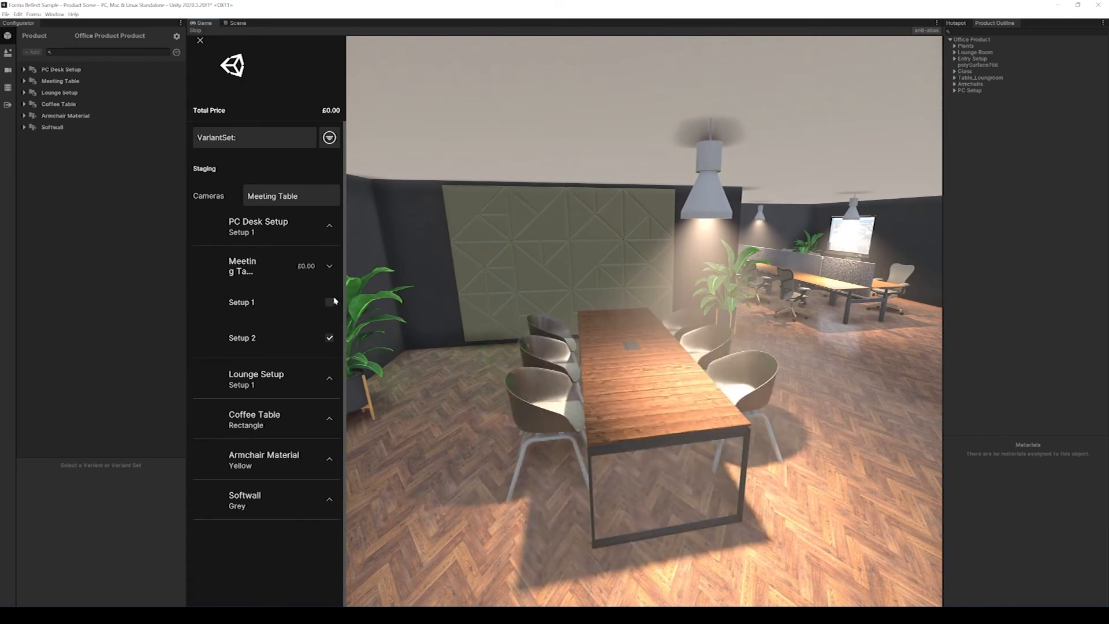
pyautogui.click(333, 301)
pyautogui.click(330, 335)
pyautogui.click(329, 302)
pyautogui.click(330, 338)
pyautogui.click(331, 304)
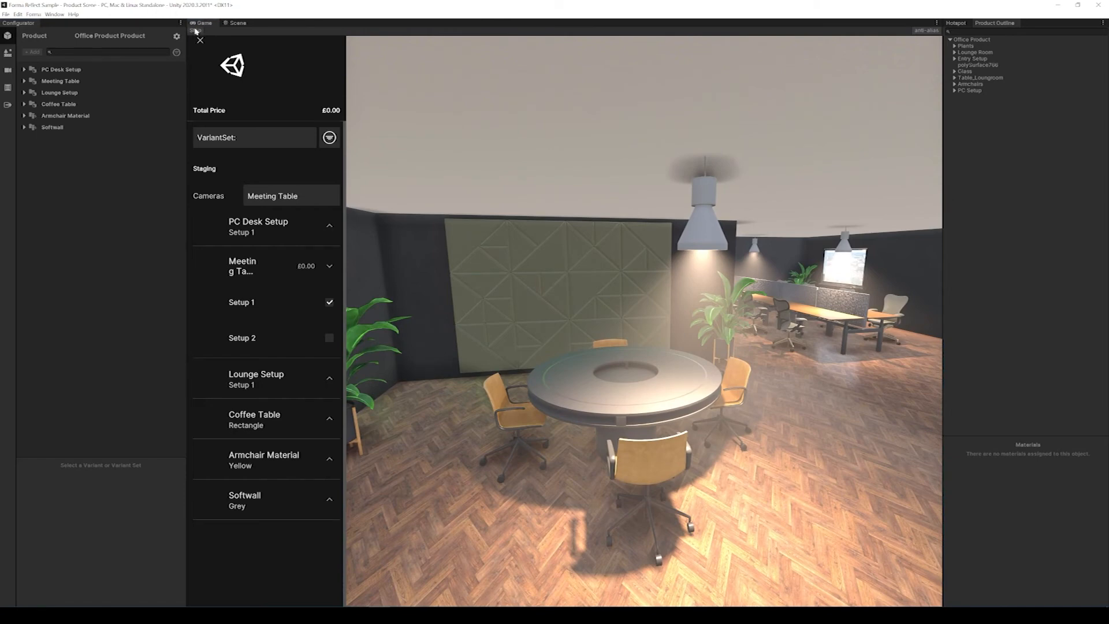
# Stop the running configurator, return to the cameras and add a new one.
pyautogui.click(10, 79)
pyautogui.click(79, 158)
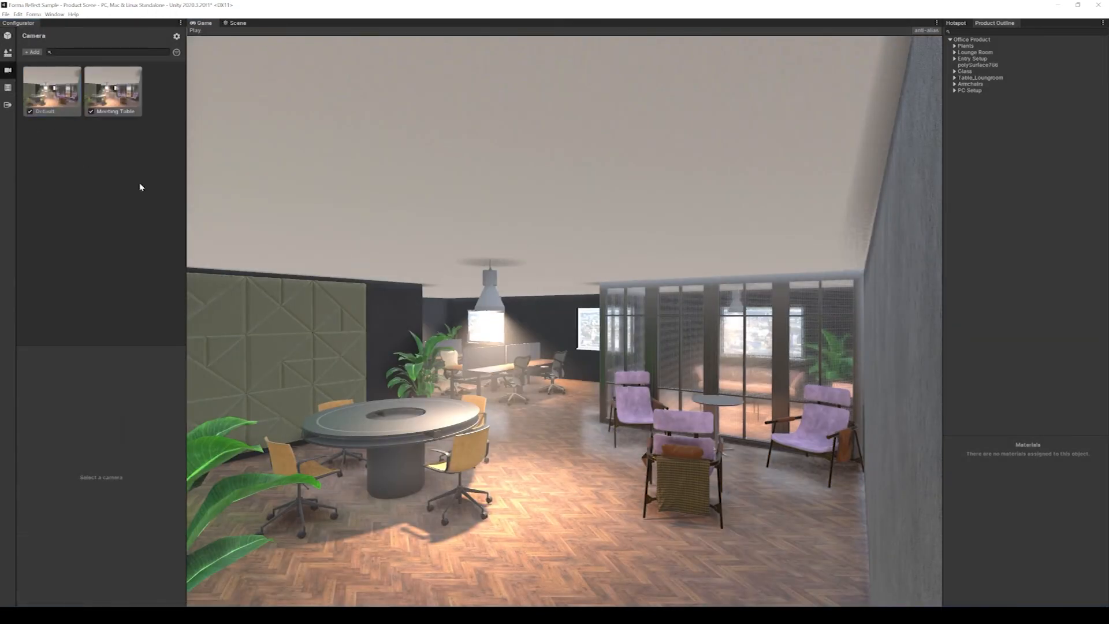
pyautogui.click(32, 52)
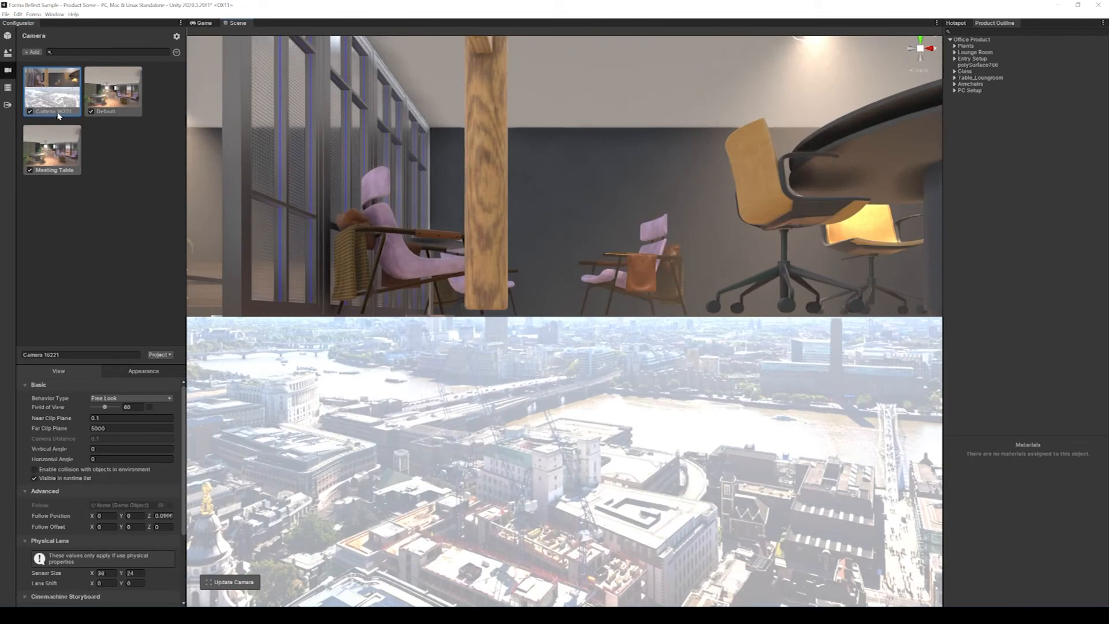
pyautogui.rightClick(59, 116)
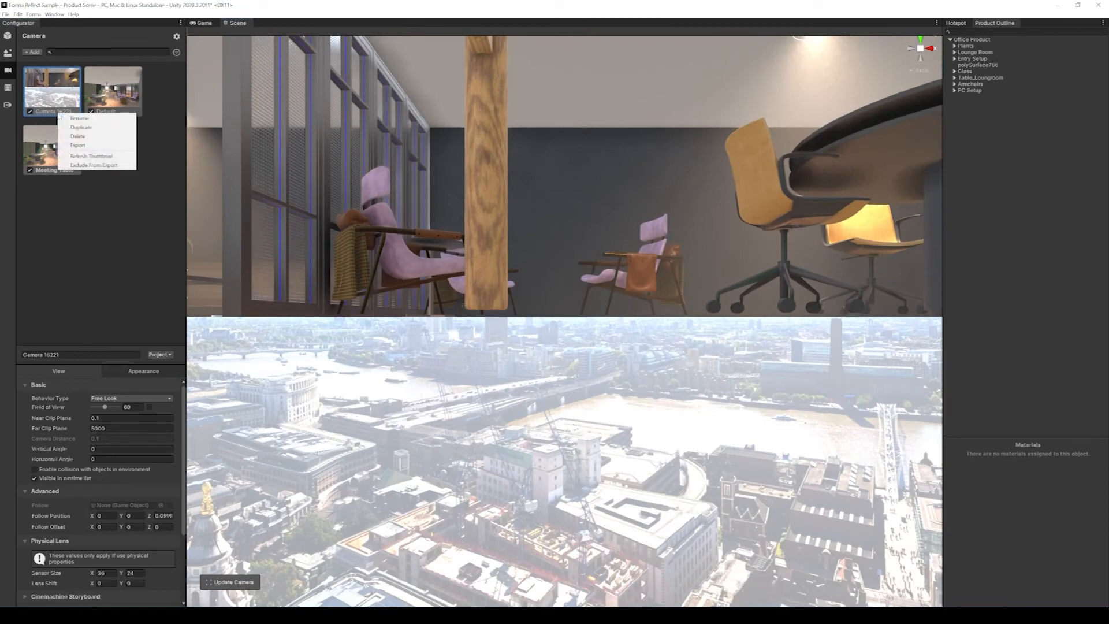
pyautogui.click(117, 218)
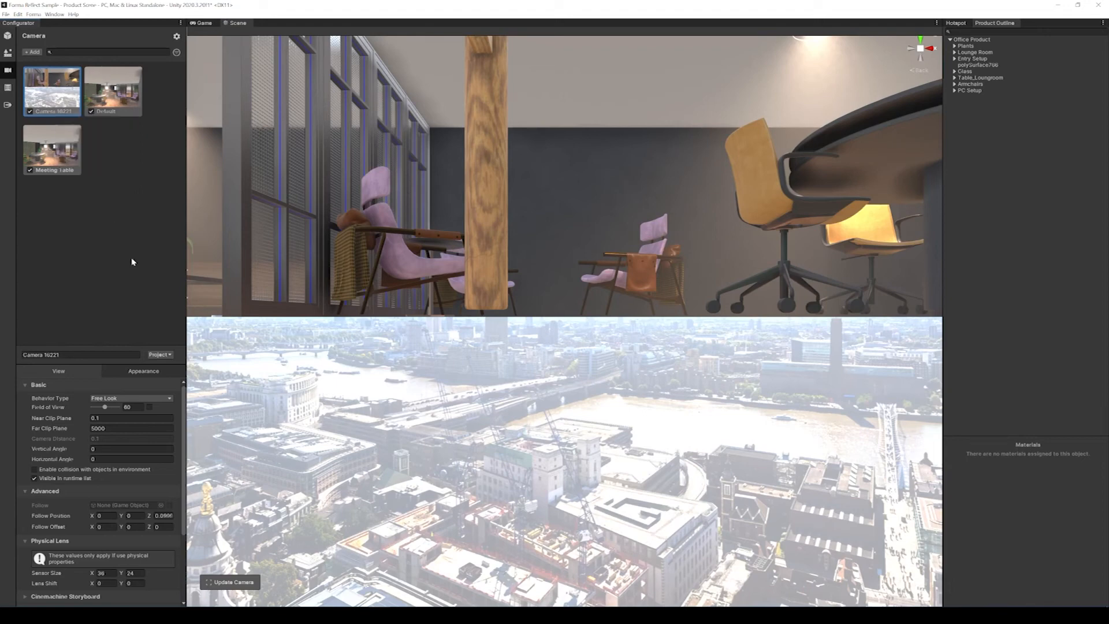
# Rename the new camera as Lounge Room and assign it to Product instead of Project.
pyautogui.click(45, 109)
pyautogui.click(73, 355)
pyautogui.press('BackSpace')
pyautogui.press('BackSpace')
pyautogui.press('BackSpace')
pyautogui.press('BackSpace')
pyautogui.write('room')
pyautogui.hotkey('ctrl', 'a')
pyautogui.click(49, 355)
pyautogui.click(156, 354)
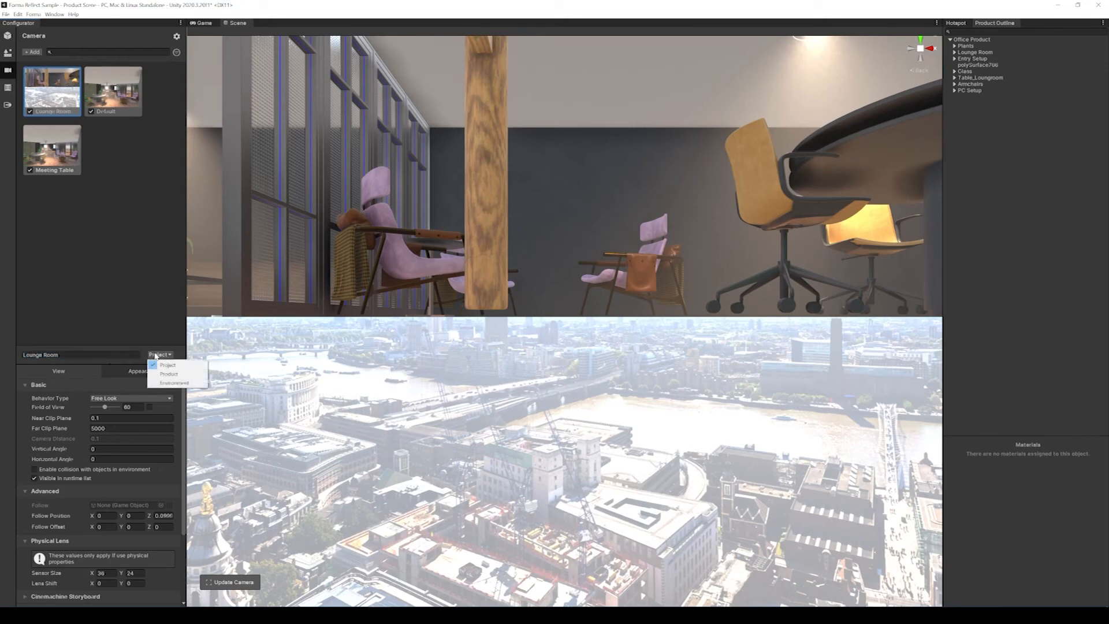
pyautogui.click(170, 374)
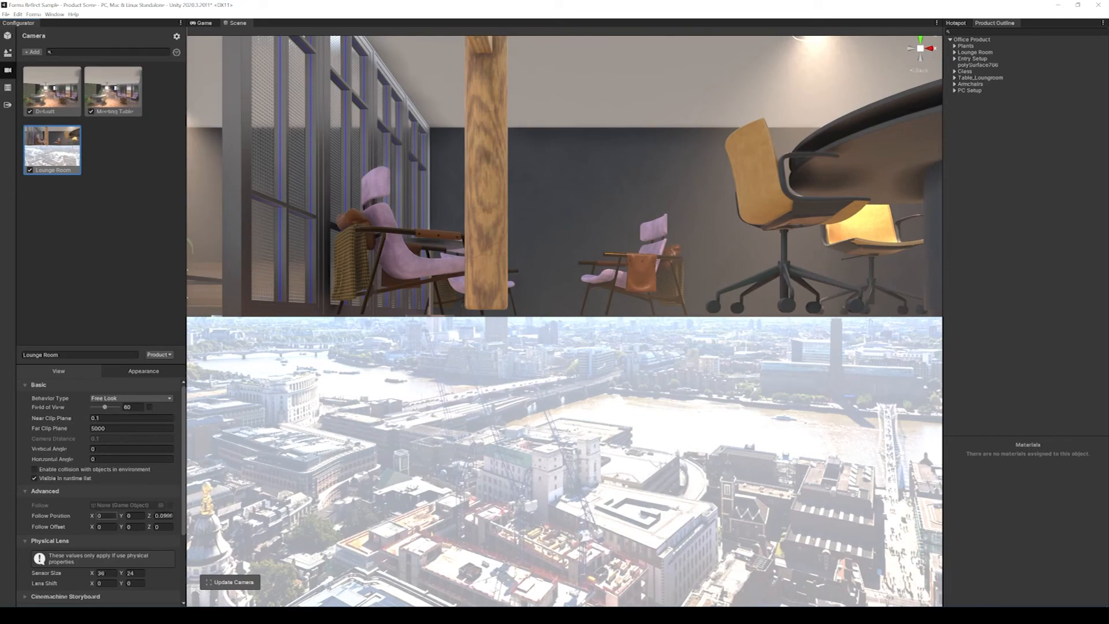
# Move the Lounge Room camera to frame the lounge's sofa and coffee table, and update it with that view.
pyautogui.moveTo(120, 516); pyautogui.dragTo(177, 525)
pyautogui.moveTo(741, 379); pyautogui.dragTo(642, 397, button='right')
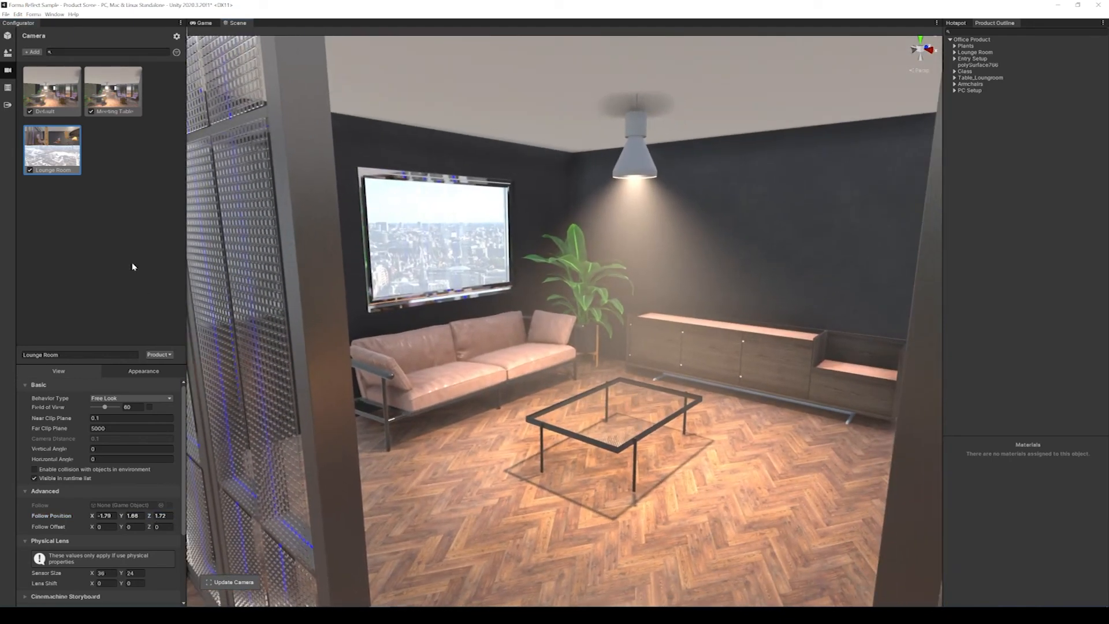
pyautogui.click(231, 582)
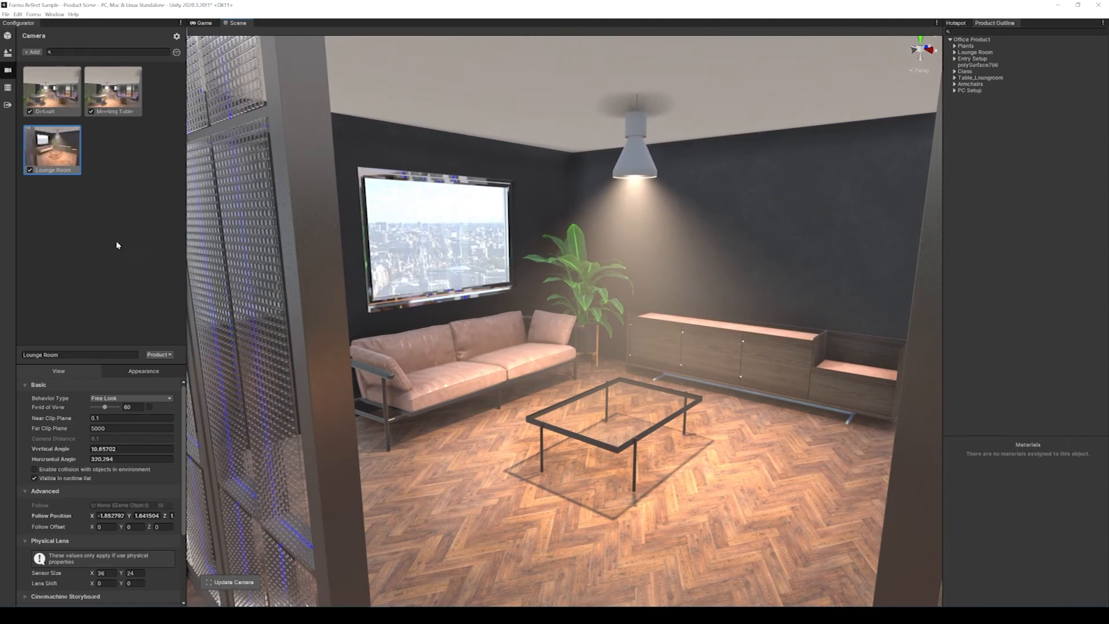
# Update the Meeting Table camera with a view down onto the round table, and the Lounge Room camera with a slightly turned lounge view.
pyautogui.click(113, 106)
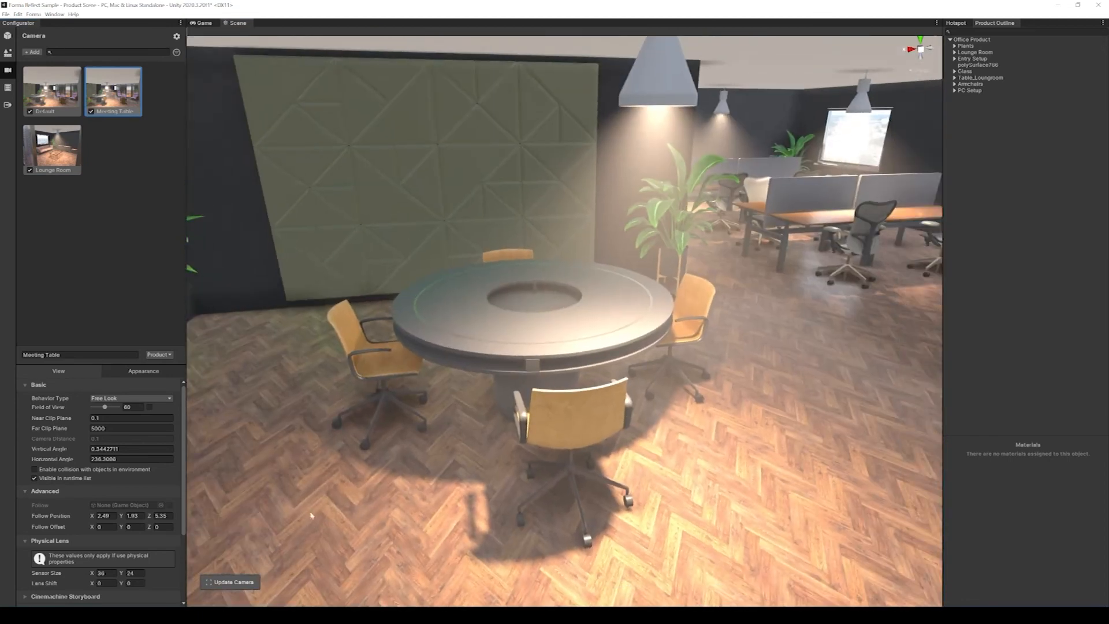
pyautogui.click(230, 581)
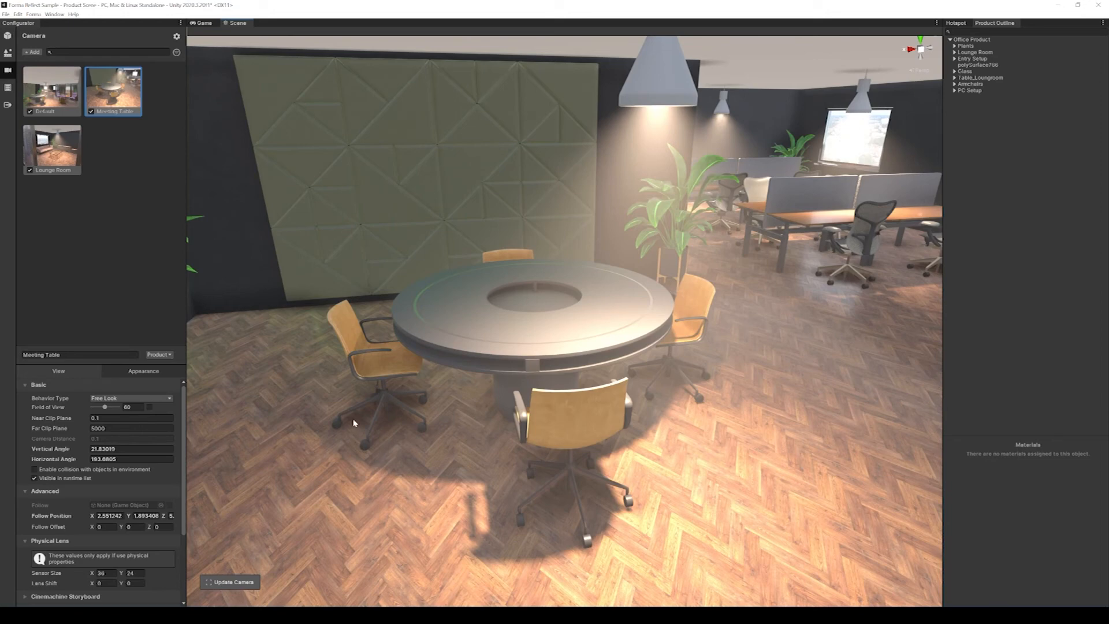
pyautogui.click(59, 164)
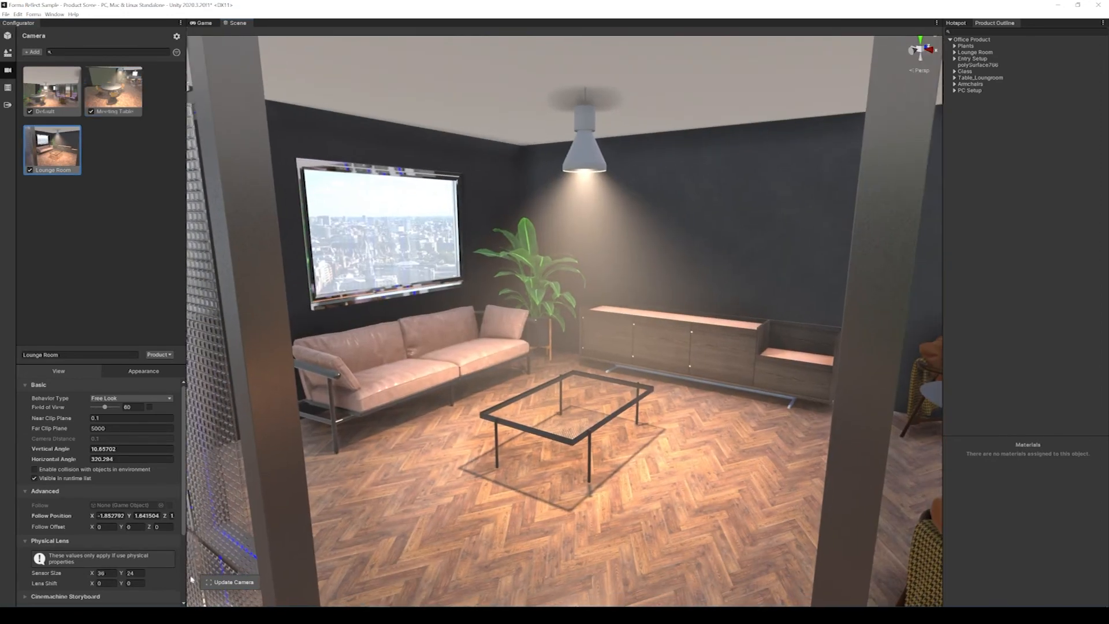
pyautogui.click(231, 582)
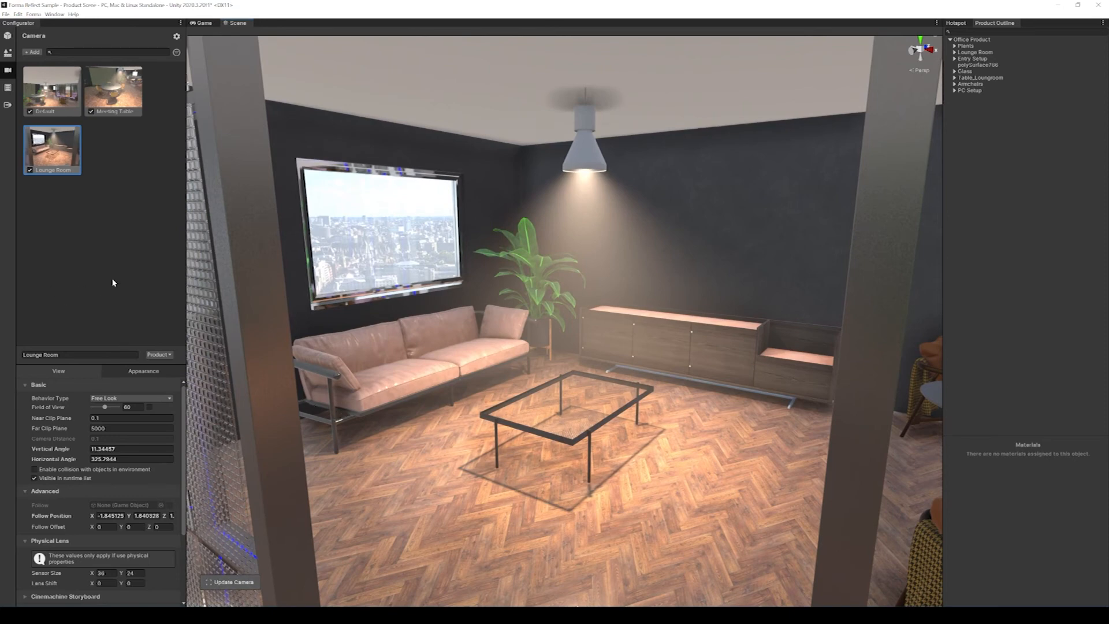
# Tilt the Default camera's view down toward the floor and update the camera with it.
pyautogui.click(55, 104)
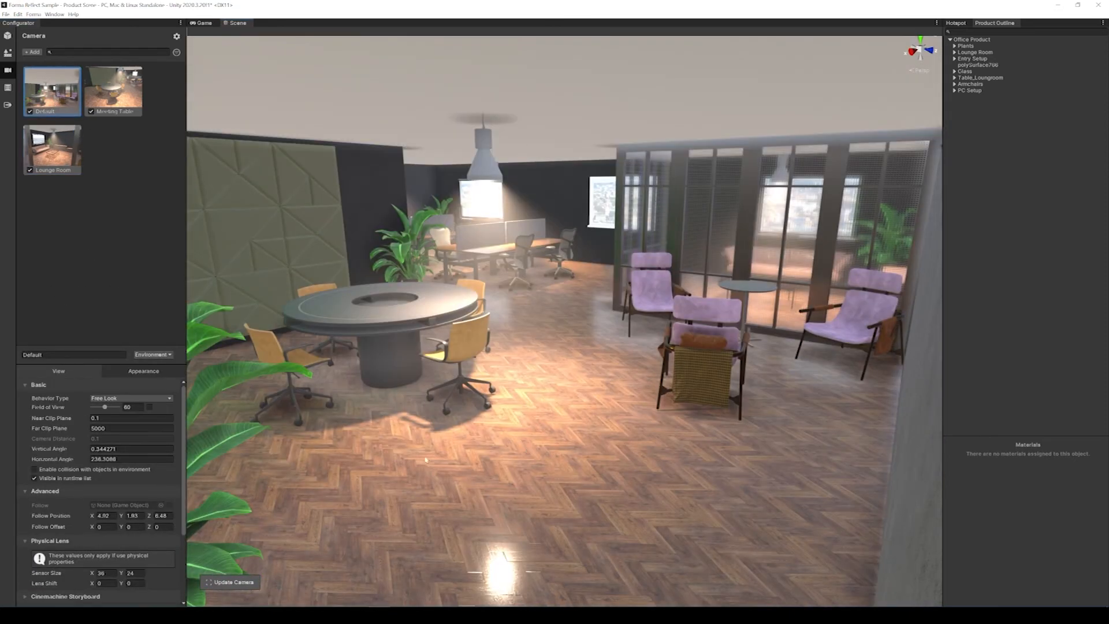
pyautogui.click(240, 582)
pyautogui.click(72, 244)
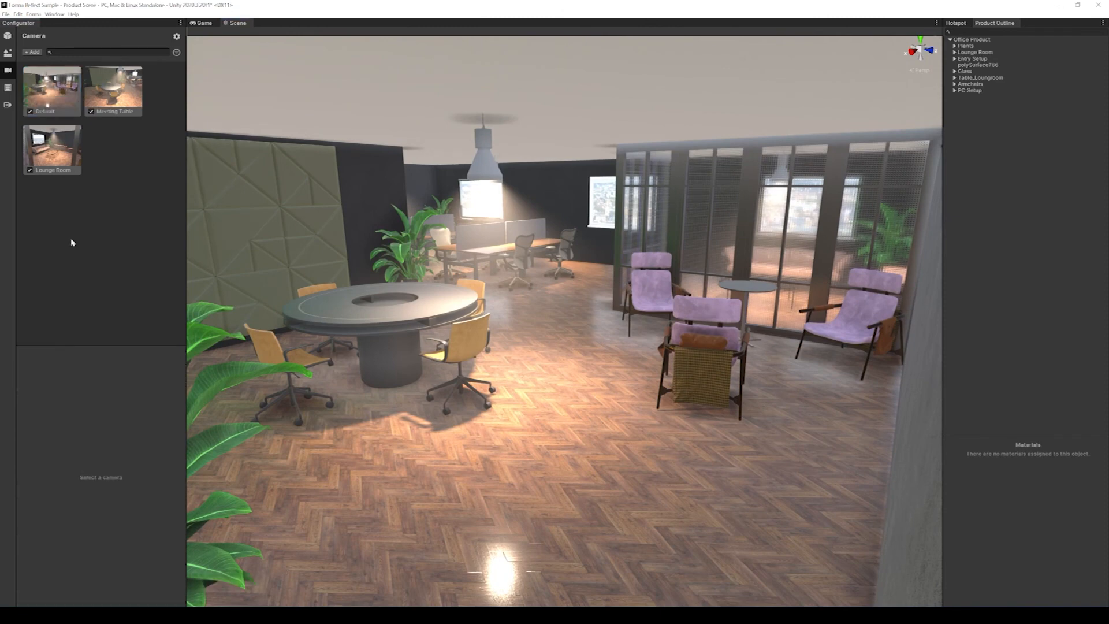
# Review the Lounge Room camera, then run the configurator to check the Default camera's view and stop it.
pyautogui.click(72, 165)
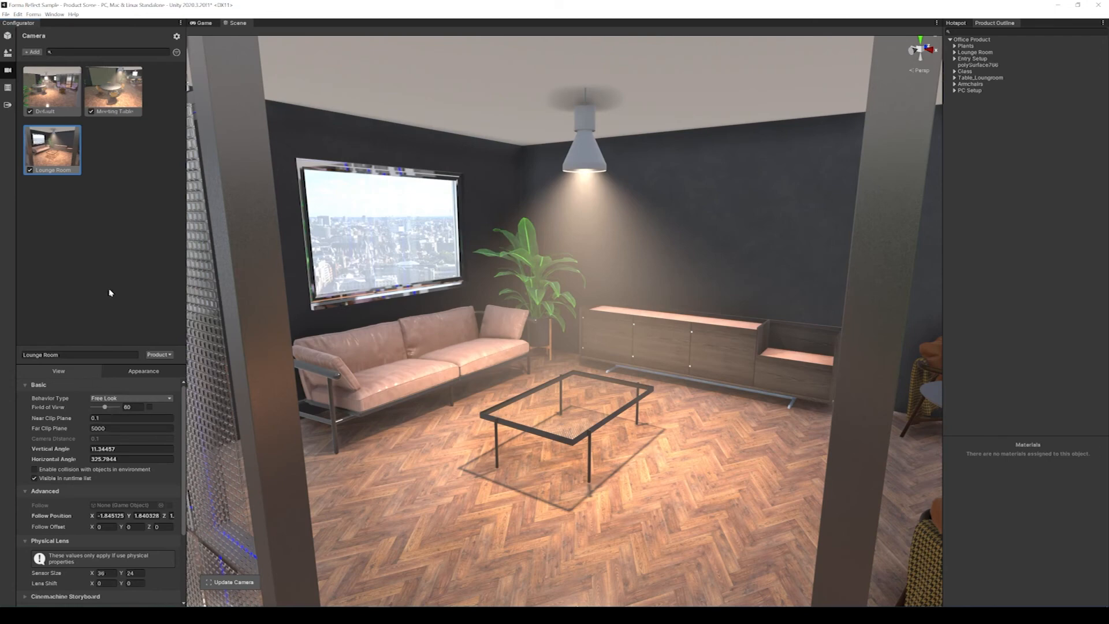
pyautogui.scroll(-3, 73, 508)
pyautogui.scroll(3, 78, 501)
pyautogui.click(198, 25)
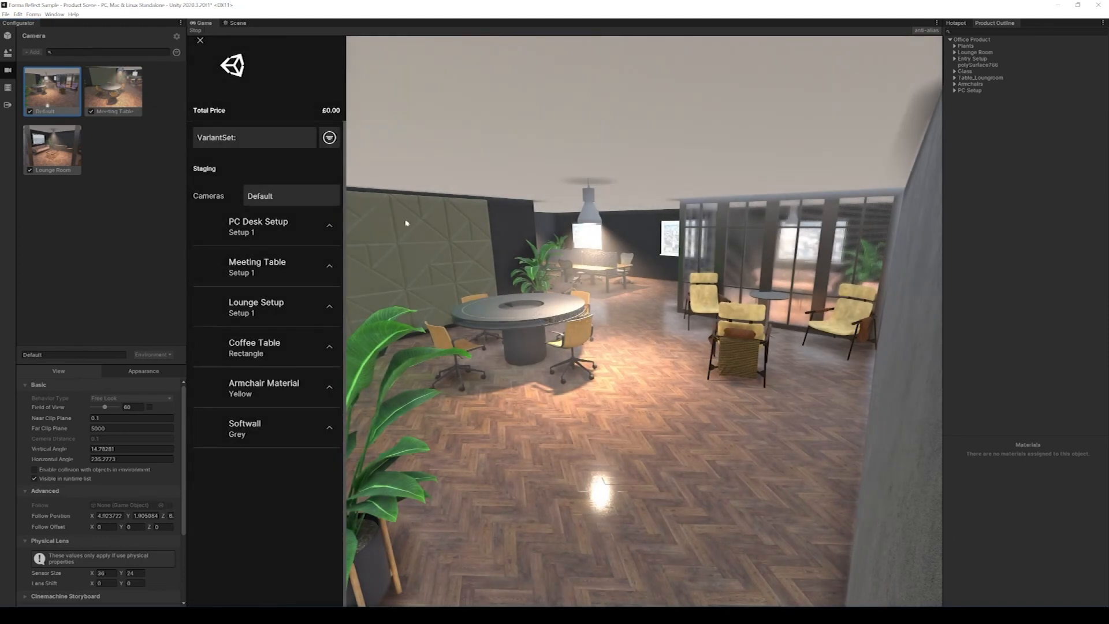
pyautogui.moveTo(517, 264)
pyautogui.mouseDown()
pyautogui.moveTo(529, 237)
pyautogui.moveTo(539, 255)
pyautogui.moveTo(510, 256)
pyautogui.mouseUp()
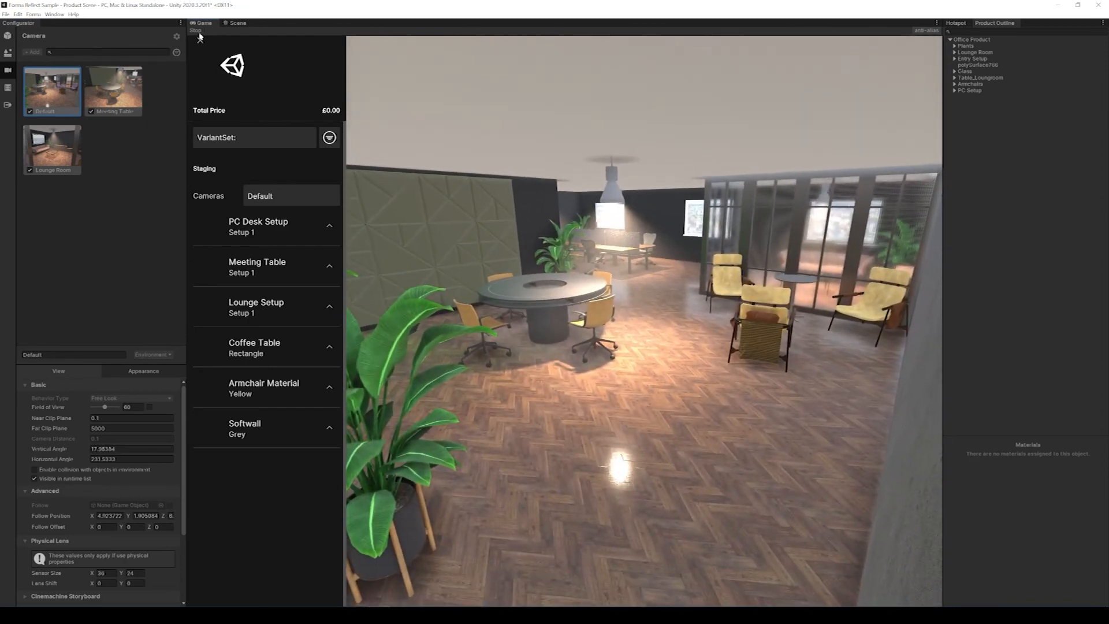
pyautogui.click(197, 31)
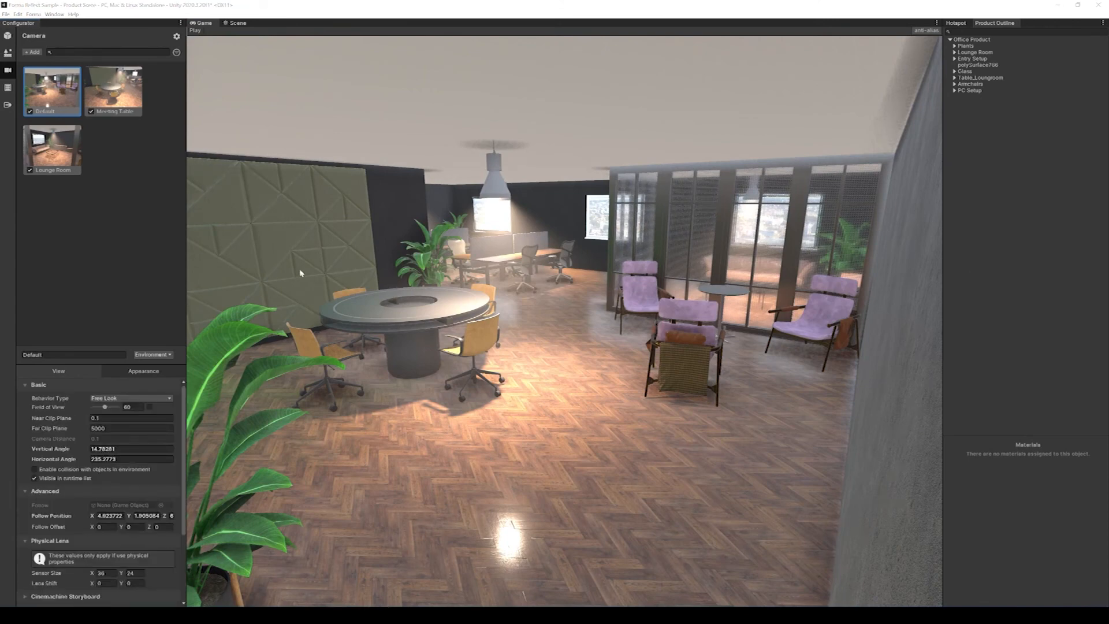
# Add a new rule to the product's rules and widen the configurator area to show its conditions.
pyautogui.click(136, 254)
pyautogui.click(8, 89)
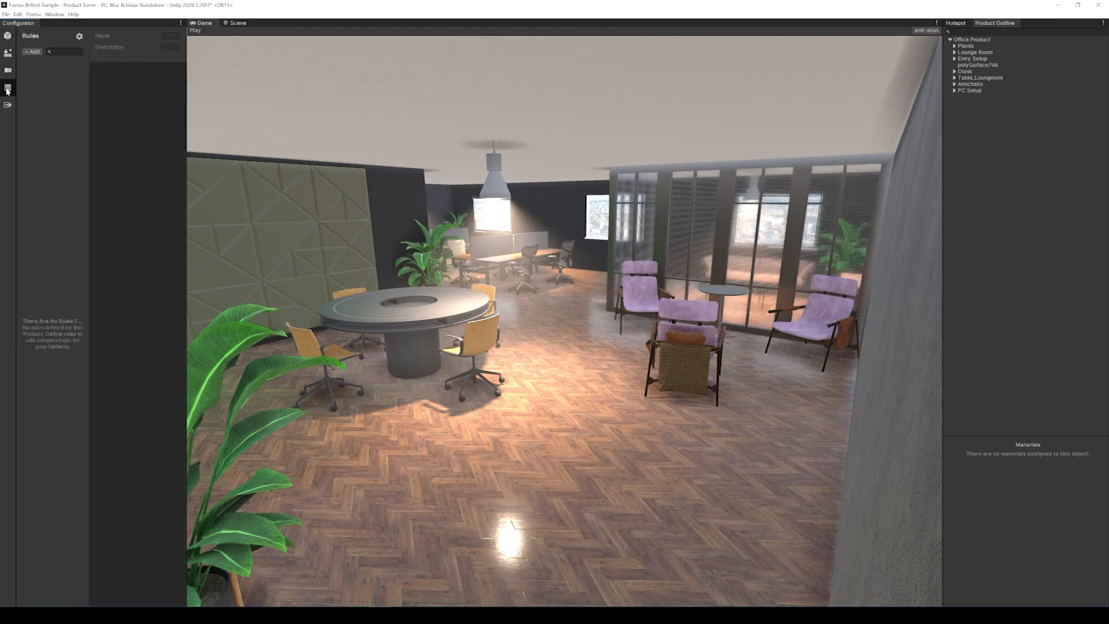
pyautogui.click(32, 51)
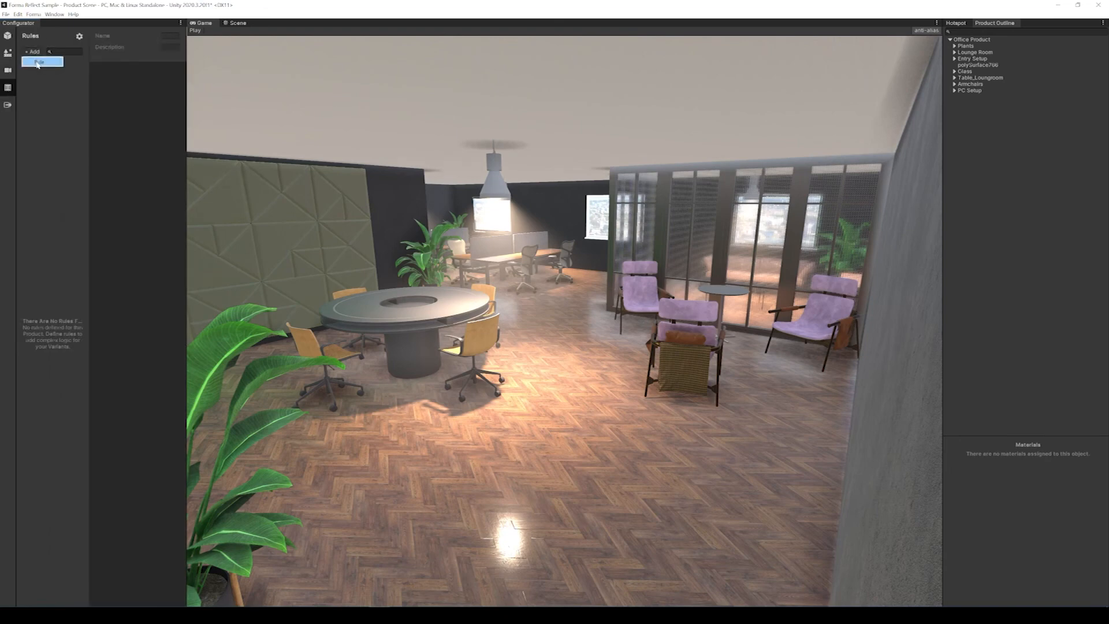
pyautogui.click(39, 62)
pyautogui.moveTo(186, 185); pyautogui.dragTo(295, 185)
# Name the new rule Disable Coffee Table.
pyautogui.click(243, 36)
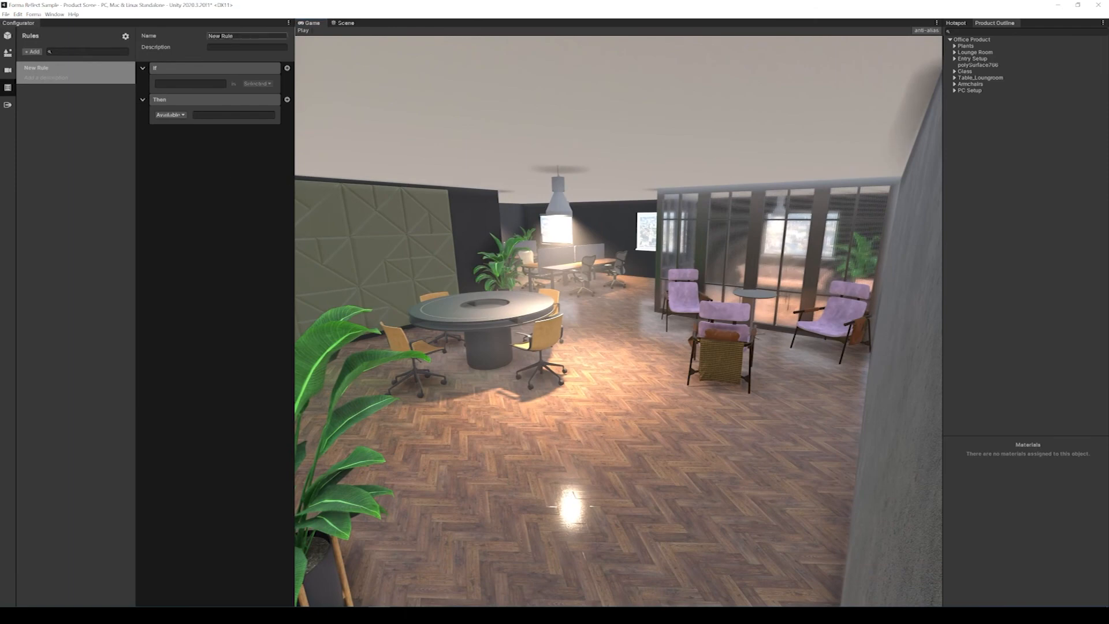
pyautogui.write('U')
pyautogui.write('isable Cool')
pyautogui.write('er')
pyautogui.write(' Tab')
pyautogui.write('le')
pyautogui.press('Return')
# Set the rule's If condition to the Lounge Setup visibility variant Setup 1 being selected.
pyautogui.click(191, 84)
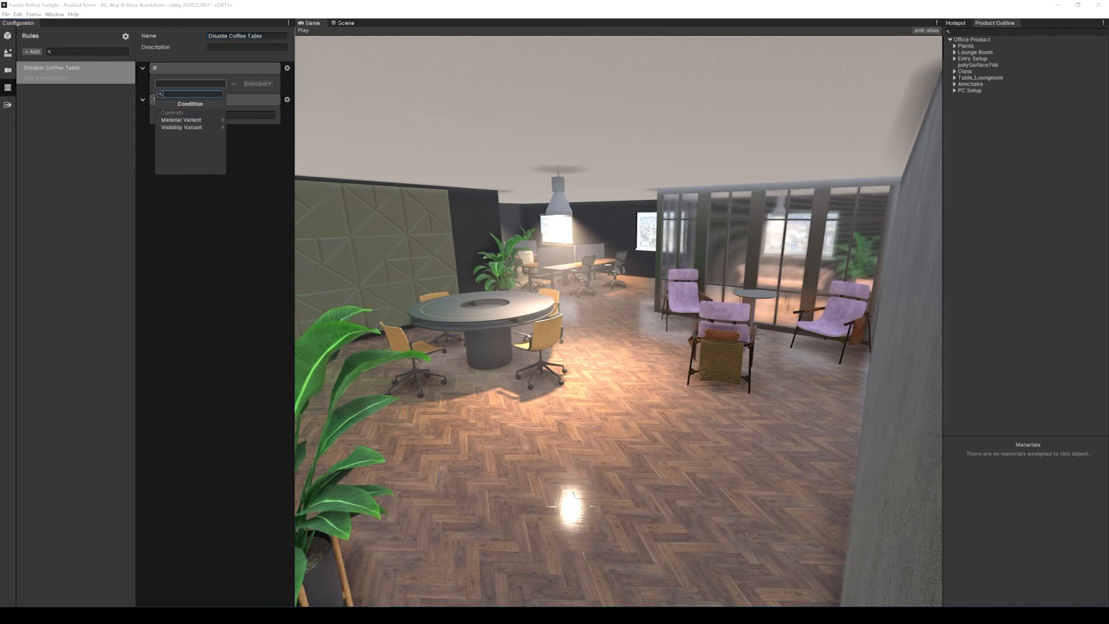
pyautogui.click(202, 127)
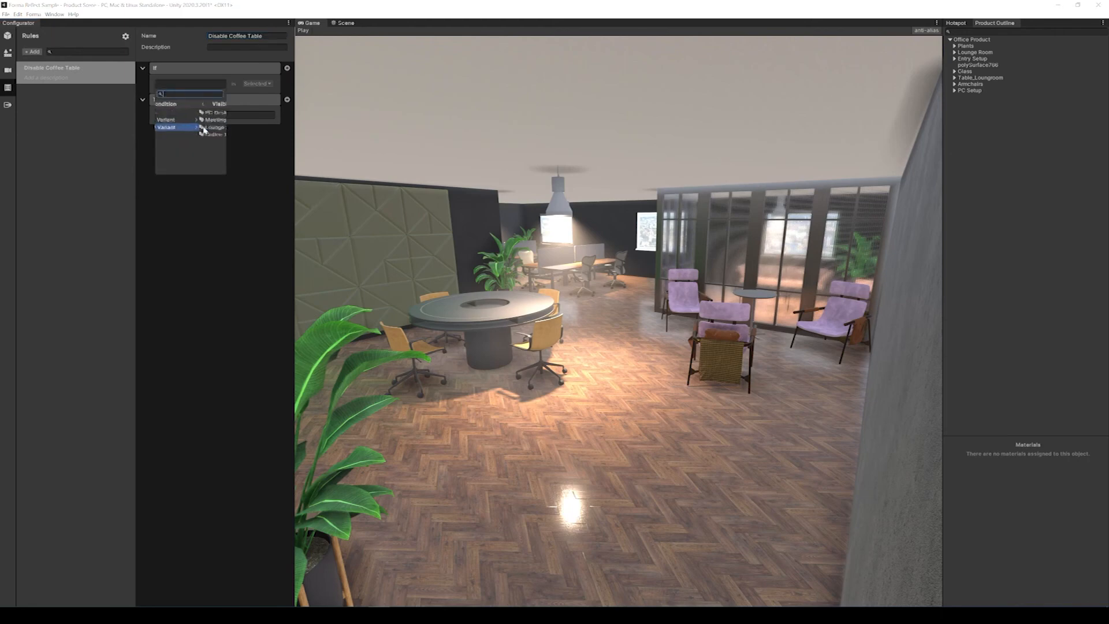
pyautogui.click(205, 127)
pyautogui.click(198, 121)
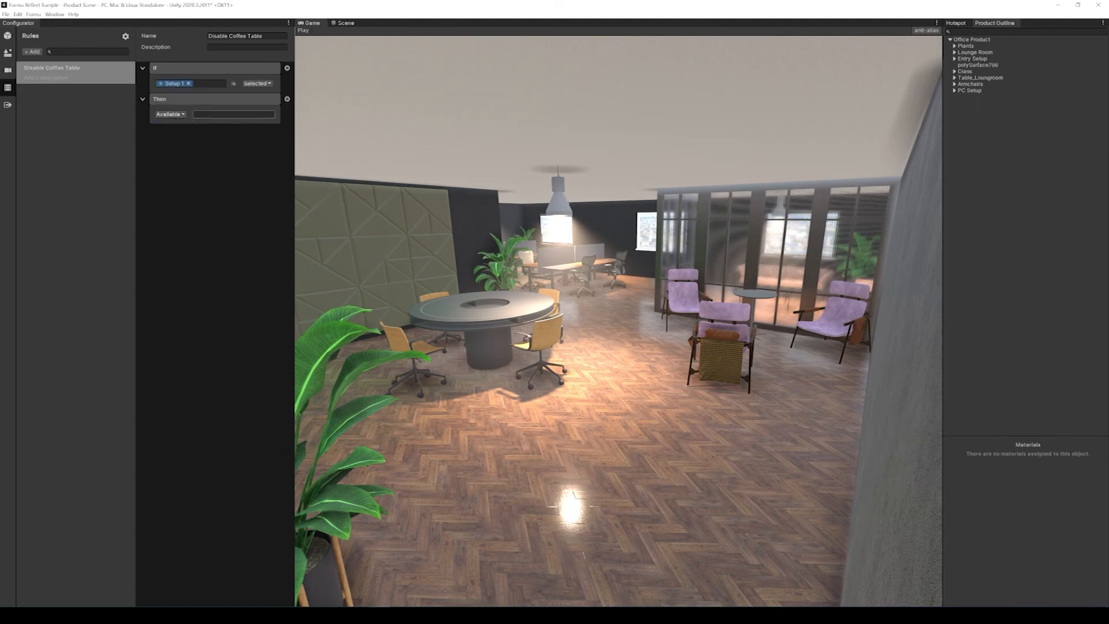
# Set the rule's Then action to make the whole Coffee Table visibility variant set available.
pyautogui.click(199, 114)
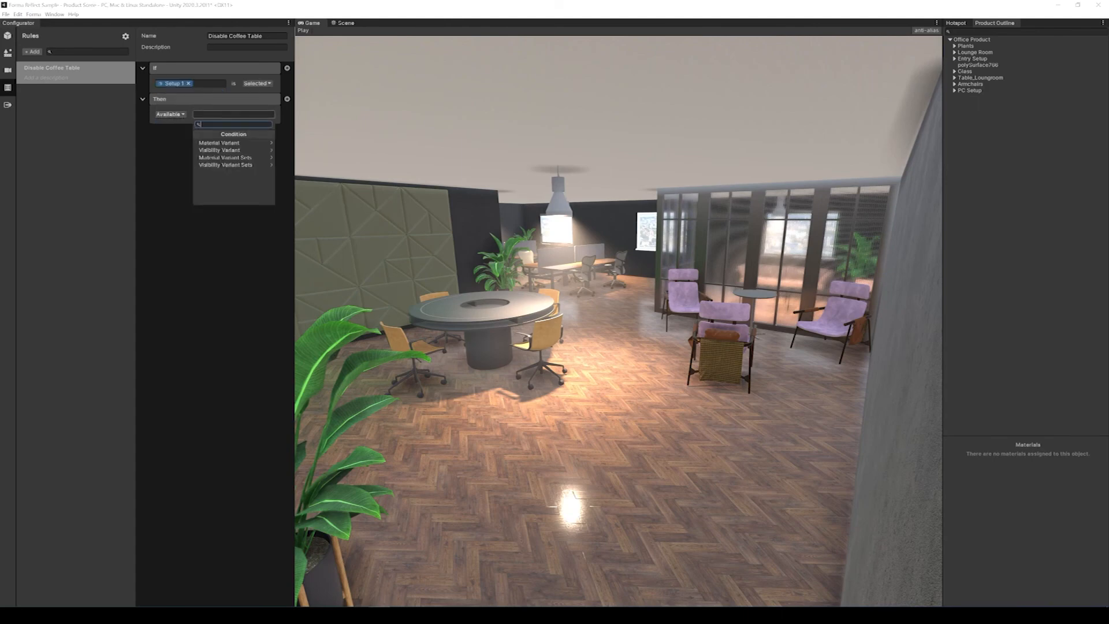
pyautogui.click(242, 151)
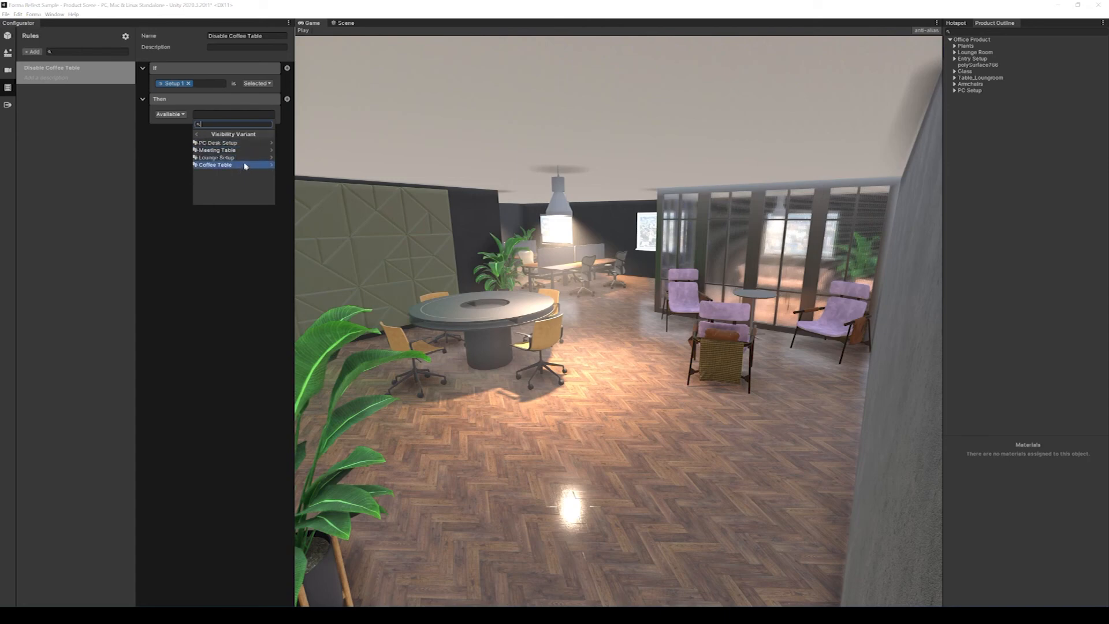
pyautogui.click(244, 164)
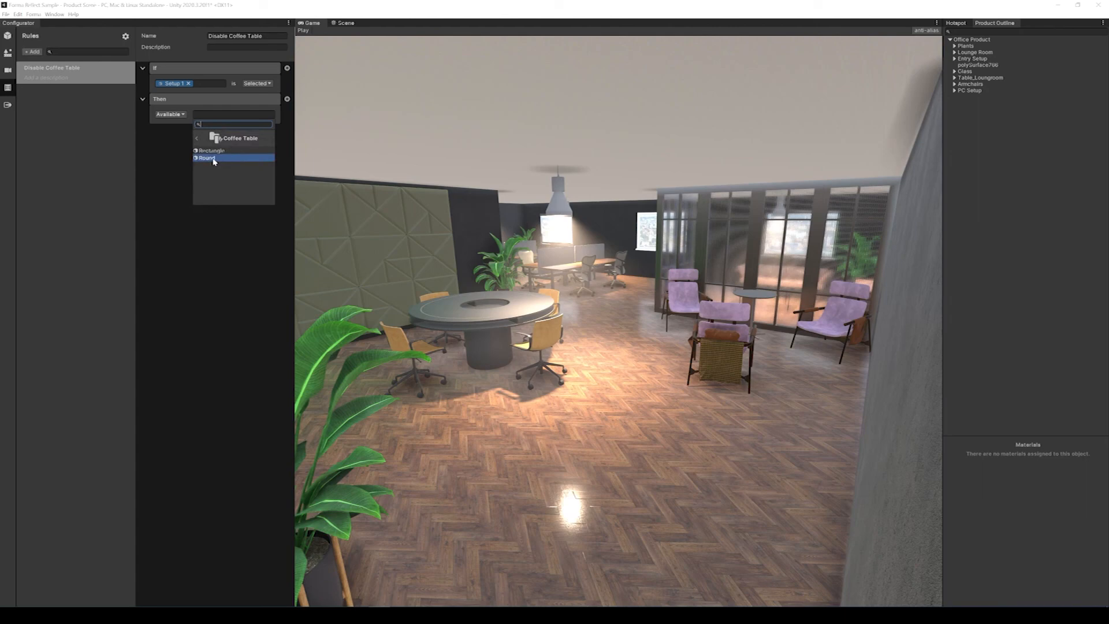
pyautogui.click(196, 138)
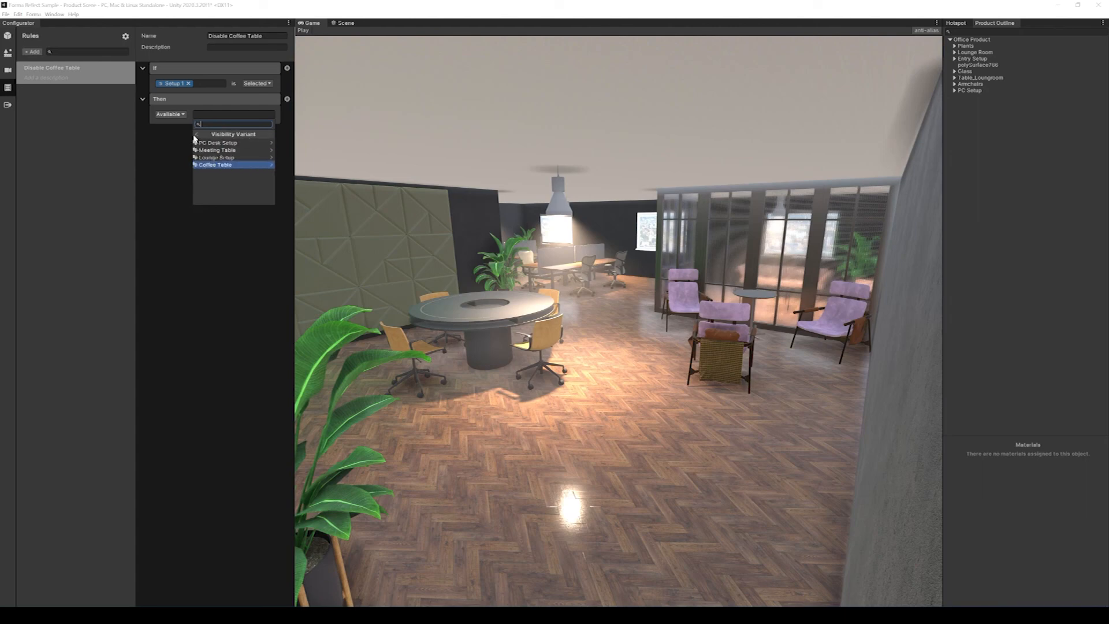
pyautogui.click(195, 138)
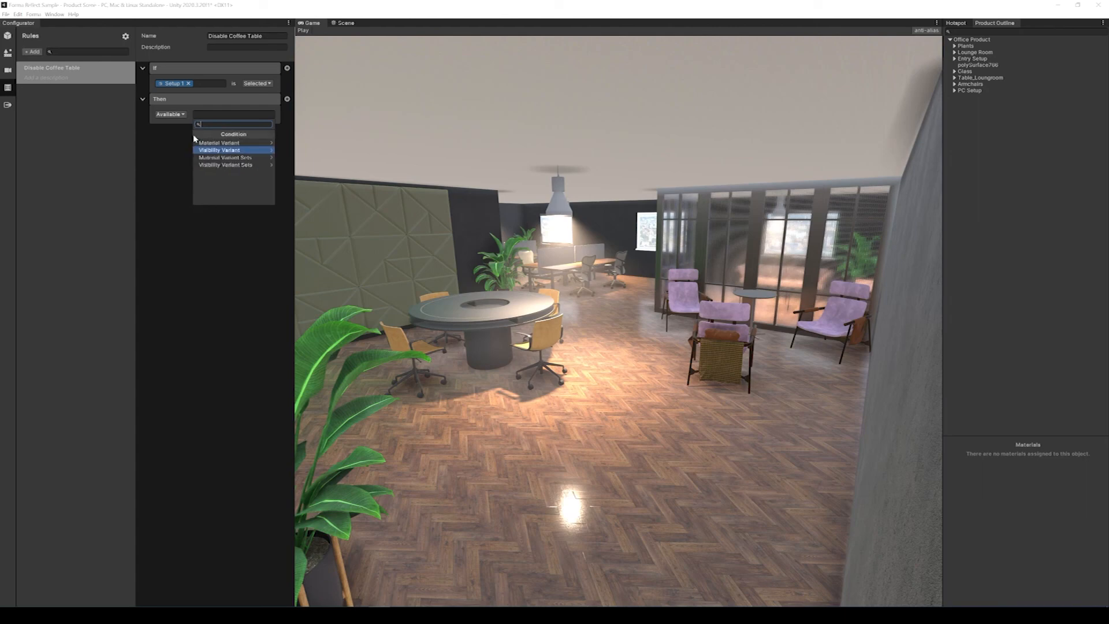
pyautogui.click(229, 165)
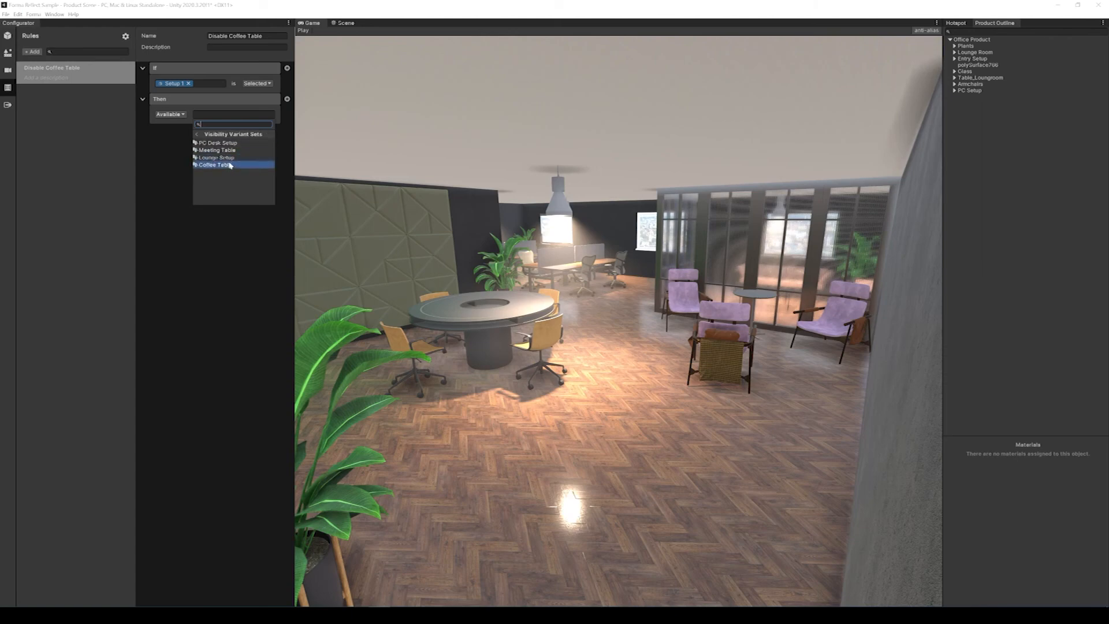
pyautogui.click(230, 166)
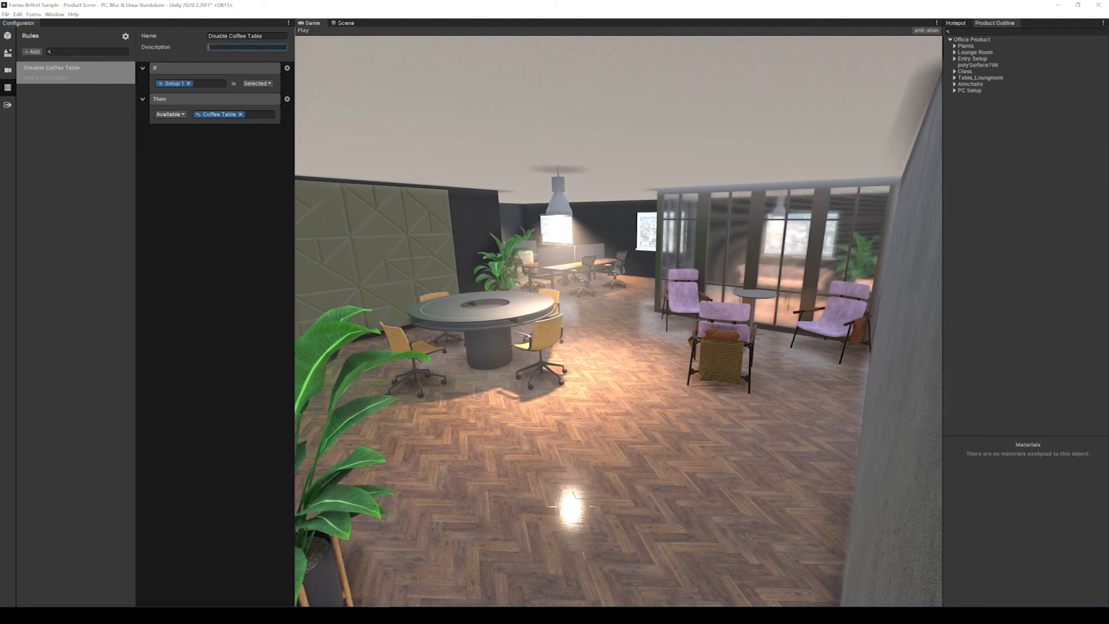
# Describe the rule as "Enable coffee table when it appears".
pyautogui.write('Enab')
pyautogui.write('le coffee tab')
pyautogui.write('le whil')
pyautogui.press('BackSpace')
pyautogui.press('BackSpace')
pyautogui.write('en it appears on scr')
pyautogui.press('BackSpace')
pyautogui.press('BackSpace')
pyautogui.press('Return')
pyautogui.click(217, 176)
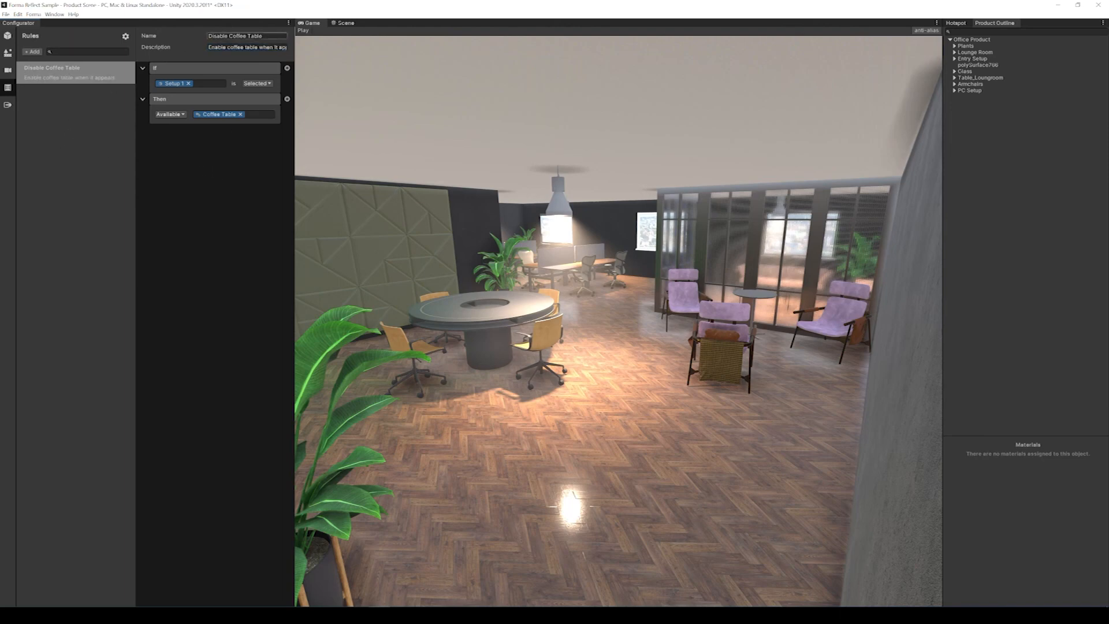
# Rename the rule as Enable Coffee Table.
pyautogui.doubleClick(219, 36)
pyautogui.write('Enable')
pyautogui.press('BackSpace')
pyautogui.press('BackSpace')
pyautogui.write('le')
pyautogui.press('Return')
# Add a second rule to the product and clear its default name.
pyautogui.click(33, 52)
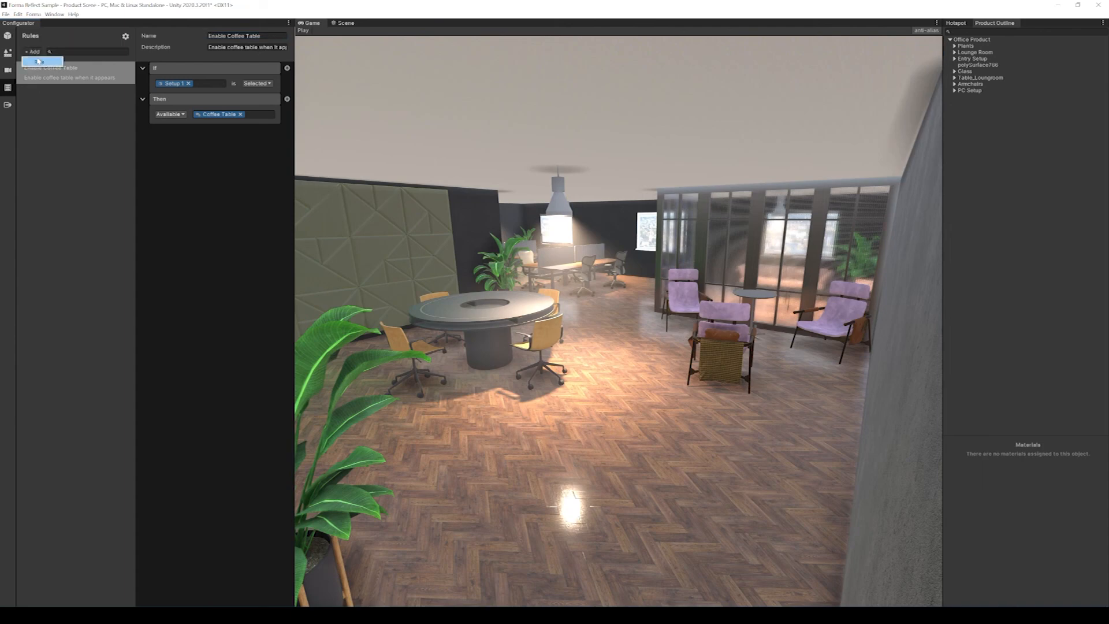
pyautogui.click(39, 62)
pyautogui.click(223, 36)
pyautogui.write('Disba')
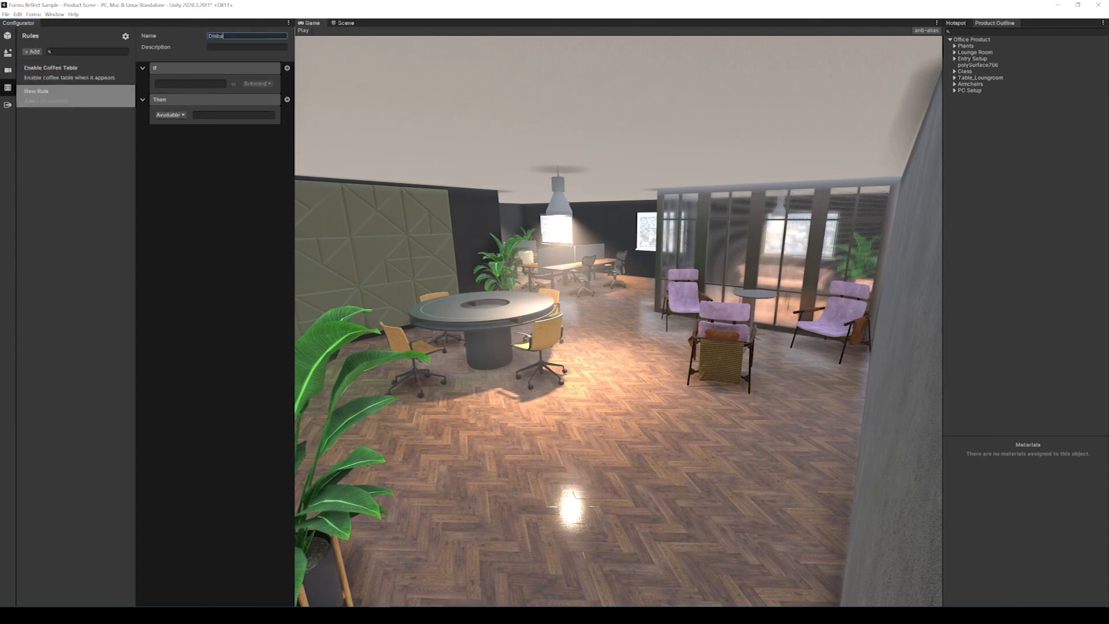
pyautogui.press('BackSpace')
pyautogui.press('BackSpace')
pyautogui.press('BackSpace')
pyautogui.press('BackSpace')
pyautogui.press('BackSpace')
pyautogui.press('BackSpace')
# Replace the If condition of the Enable Coffee Table rule with a new one requiring Lounge Setup's Setup 1 selected.
pyautogui.click(58, 73)
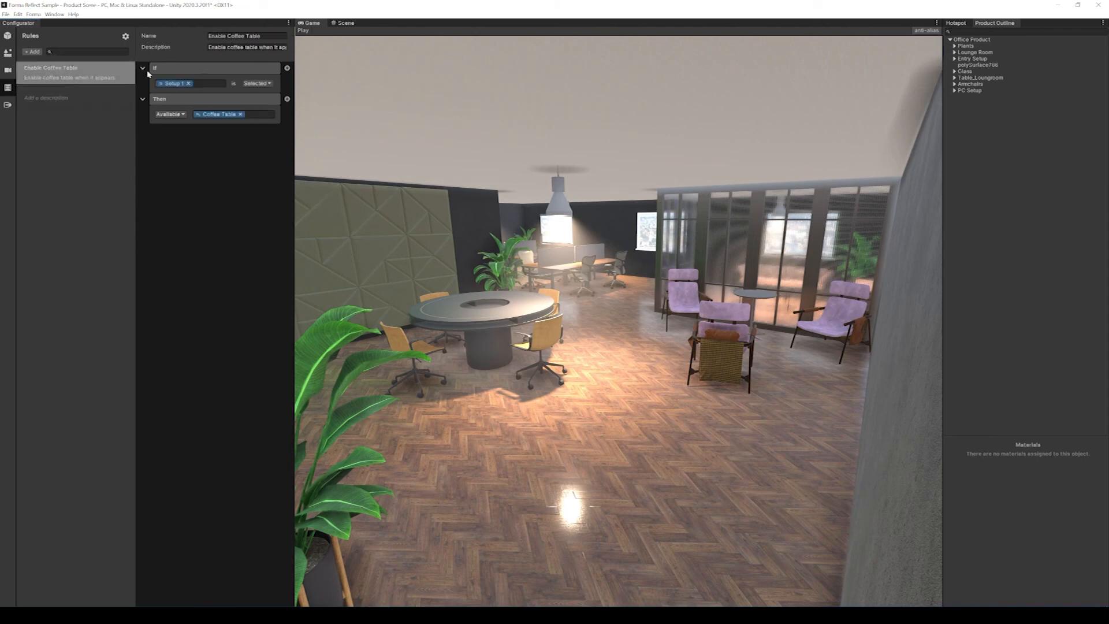
pyautogui.click(287, 68)
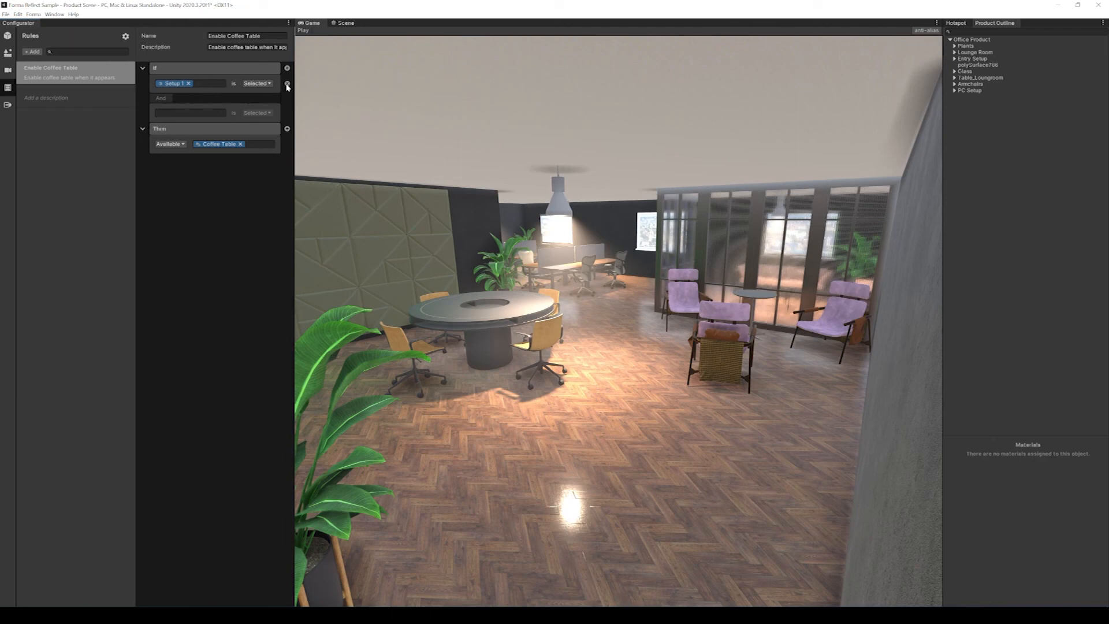
pyautogui.click(287, 83)
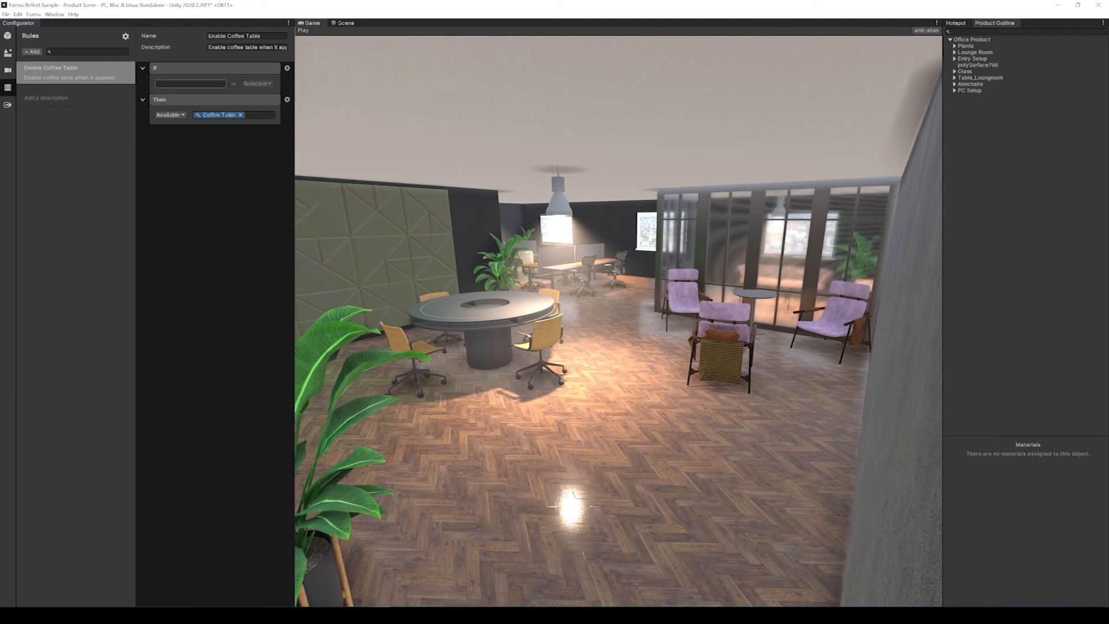
pyautogui.click(191, 84)
pyautogui.click(190, 127)
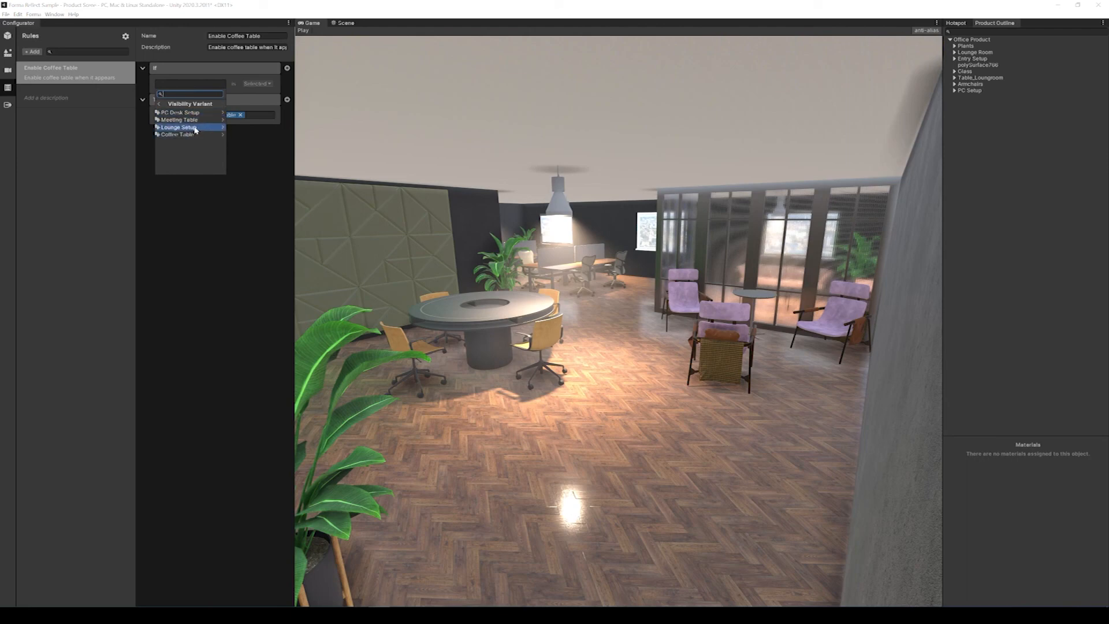
pyautogui.click(195, 128)
pyautogui.click(179, 120)
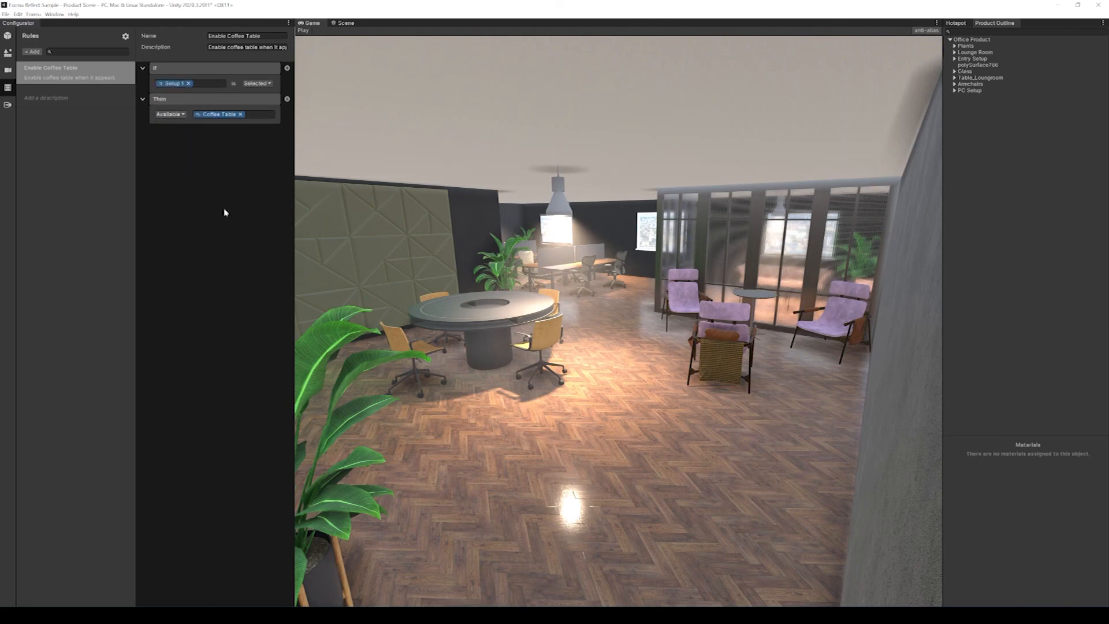
# Name the second rule Disable Coffee Table and describe it as "Disable coffee table when it is not appearing".
pyautogui.click(65, 91)
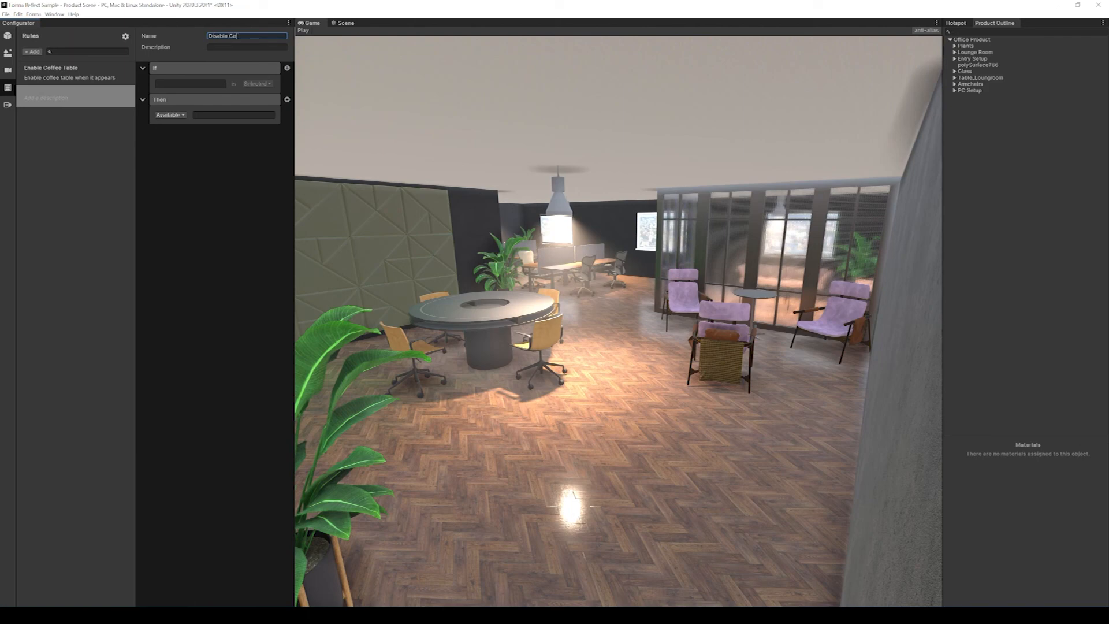
pyautogui.write('Table')
pyautogui.click(252, 46)
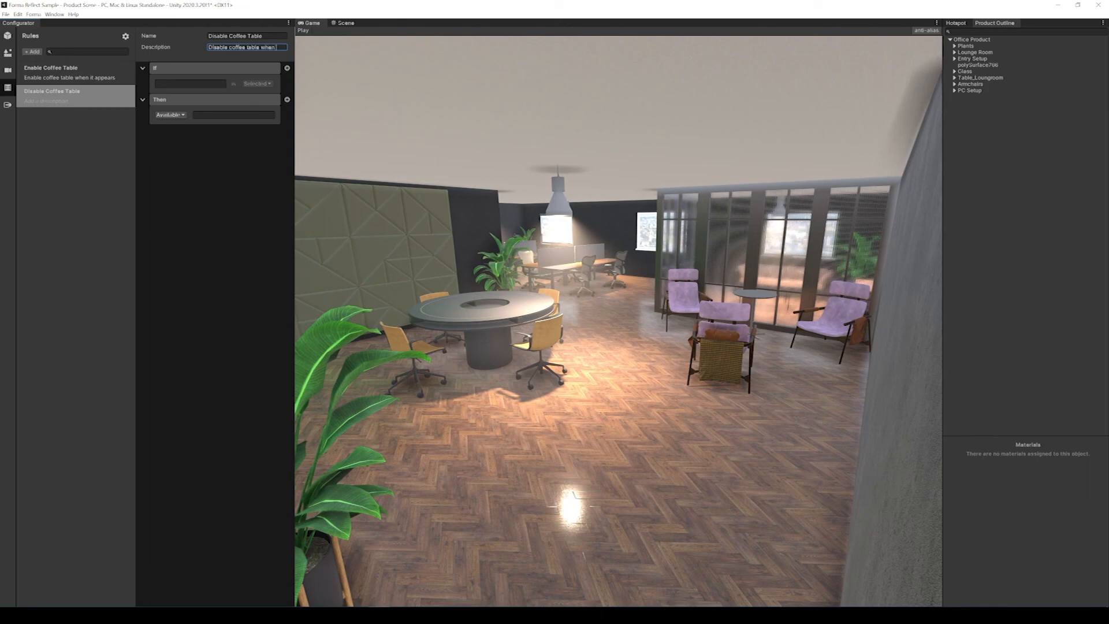
pyautogui.write('Disable coffee table when it is not appear')
pyautogui.write(' ing')
pyautogui.press('Return')
# Set the Disable Coffee Table rule's If condition to Lounge Setup's Setup 2 being selected.
pyautogui.click(191, 83)
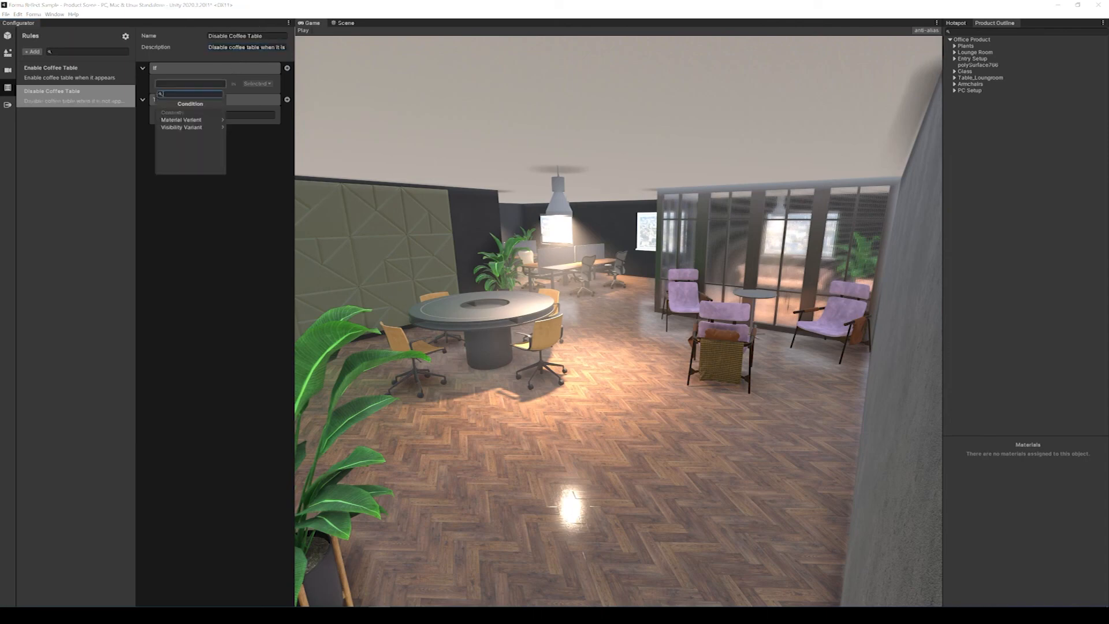
pyautogui.click(183, 128)
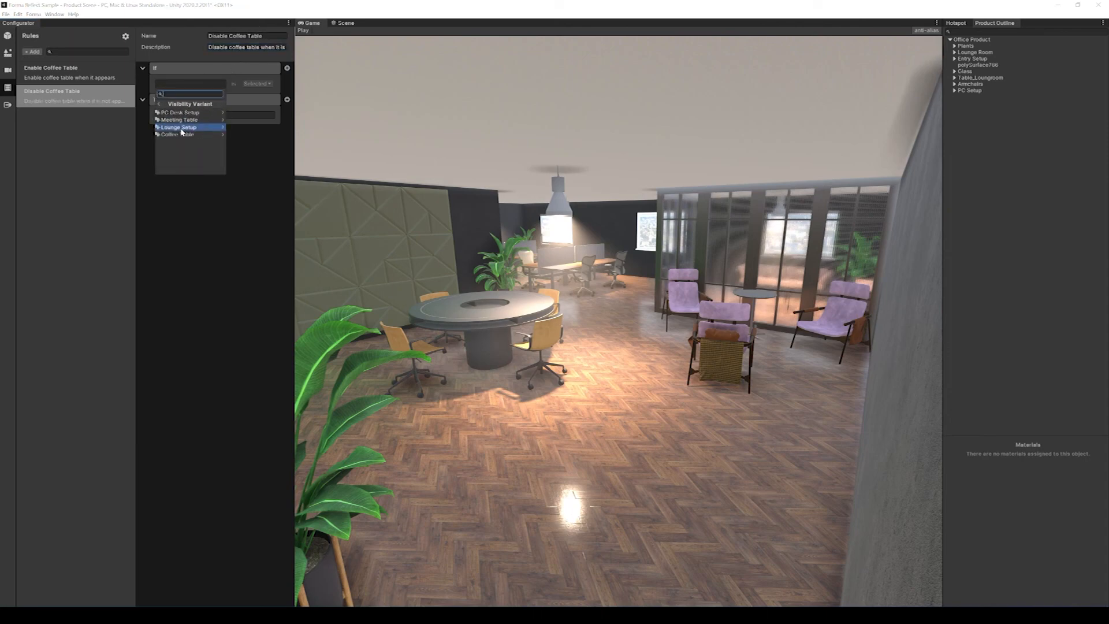
pyautogui.click(180, 128)
pyautogui.click(169, 128)
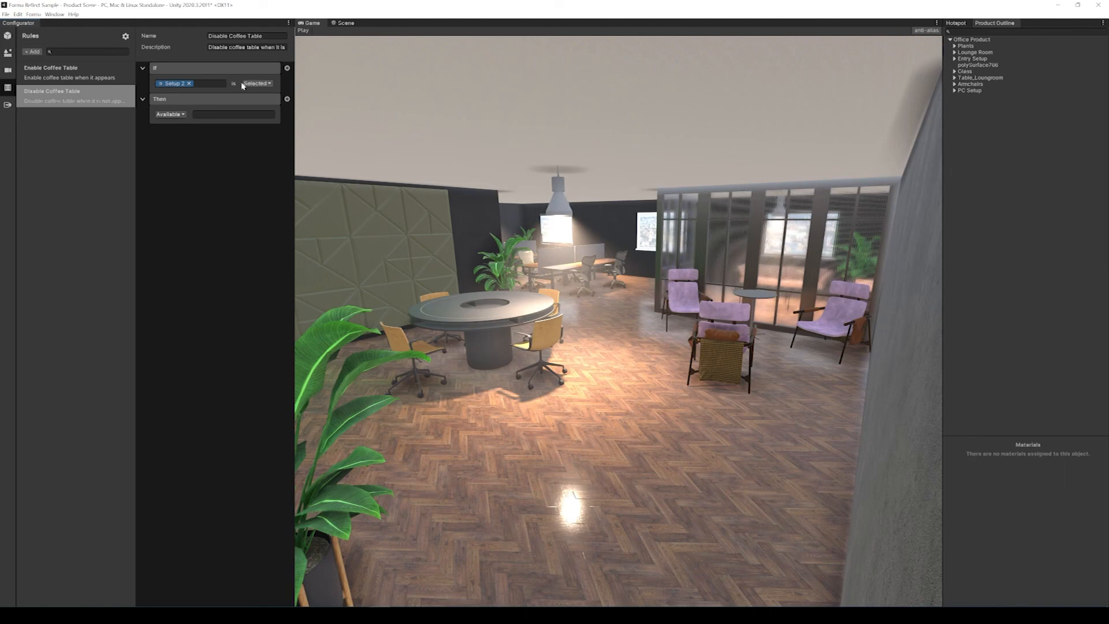
# Set the Disable Coffee Table rule's Then action to Hidden for the Coffee Table visibility variant set.
pyautogui.click(173, 116)
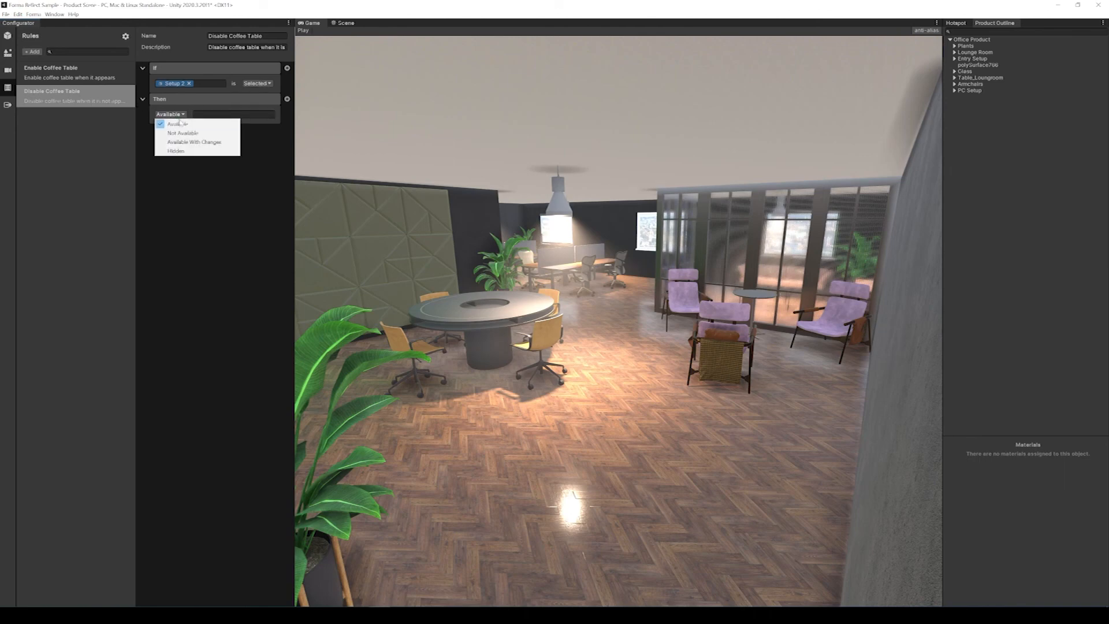
pyautogui.click(175, 151)
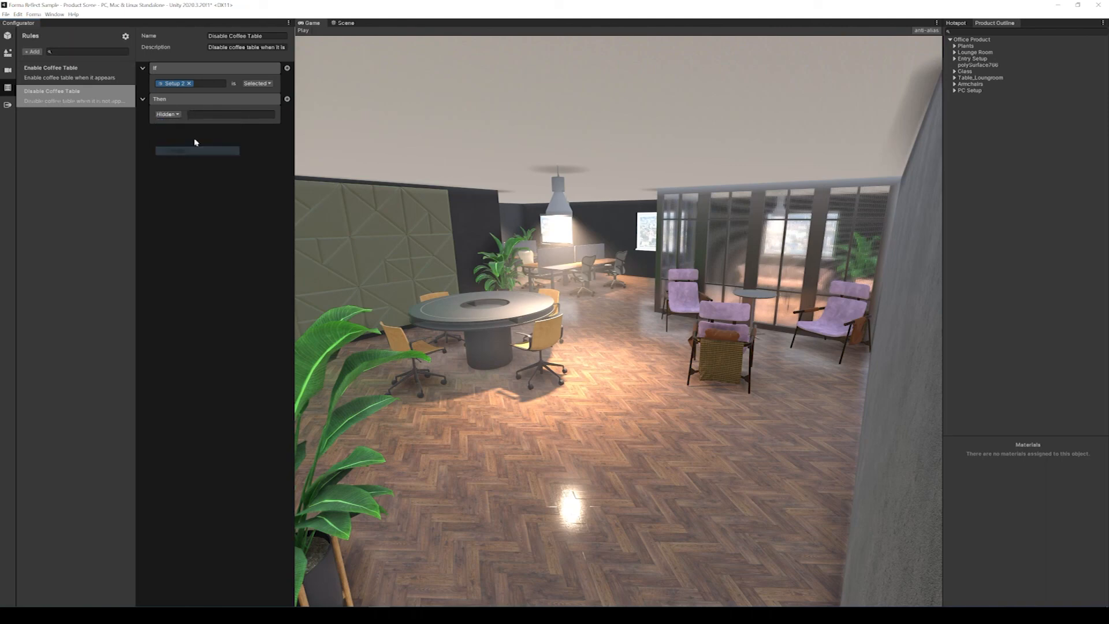
pyautogui.click(231, 115)
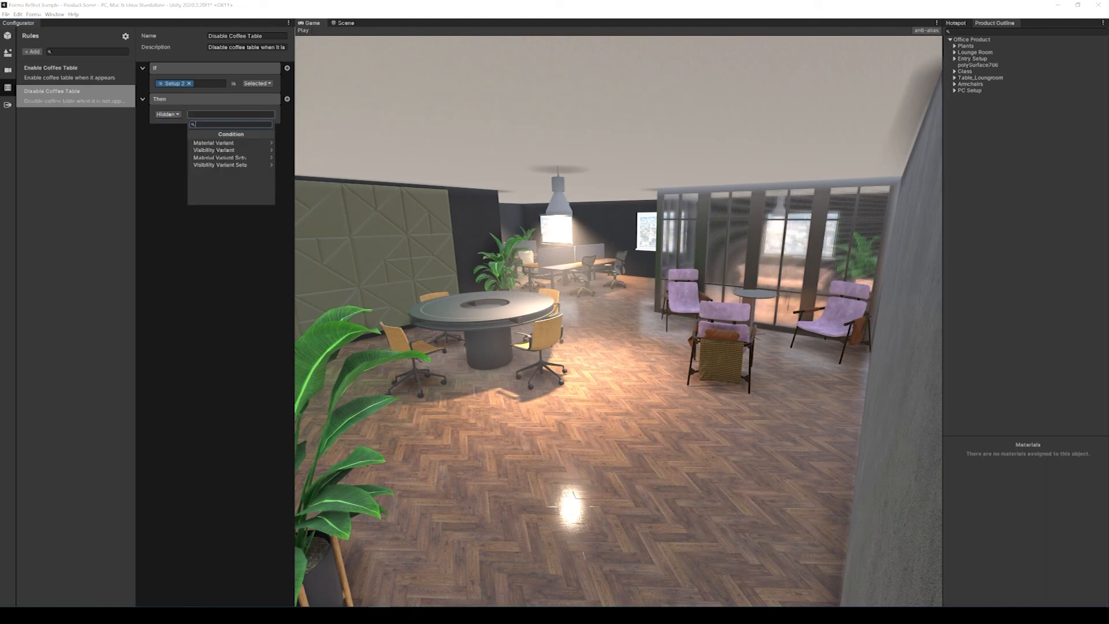
pyautogui.click(230, 165)
pyautogui.click(227, 165)
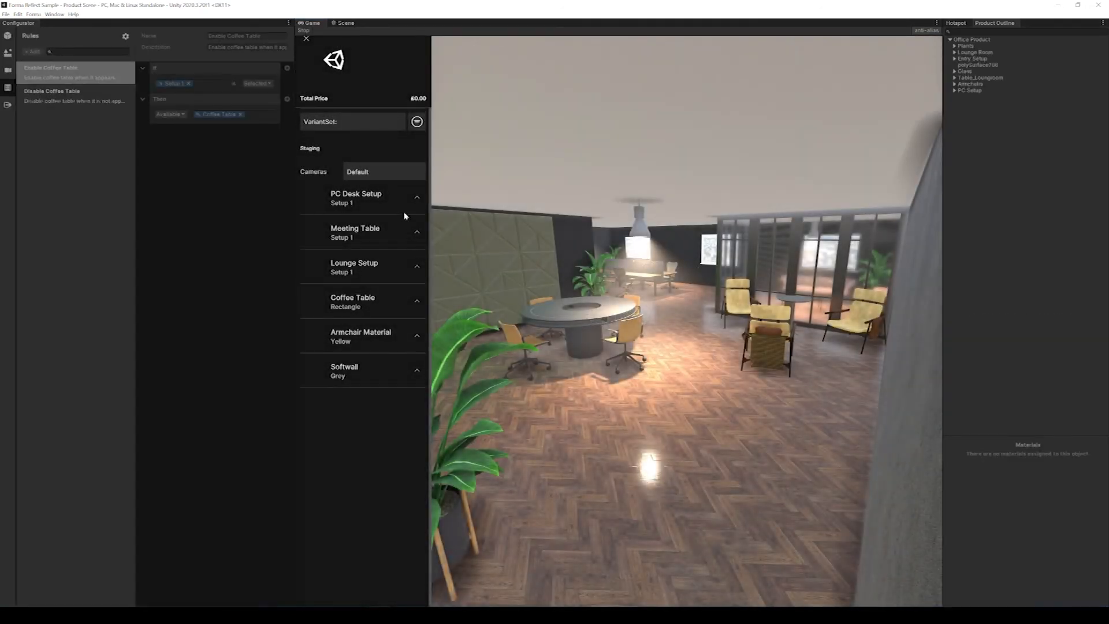
# Test the rules in the running configurator from the Lounge Room camera by switching Lounge Setup to Setup 2 and back to Setup 1.
pyautogui.click(382, 174)
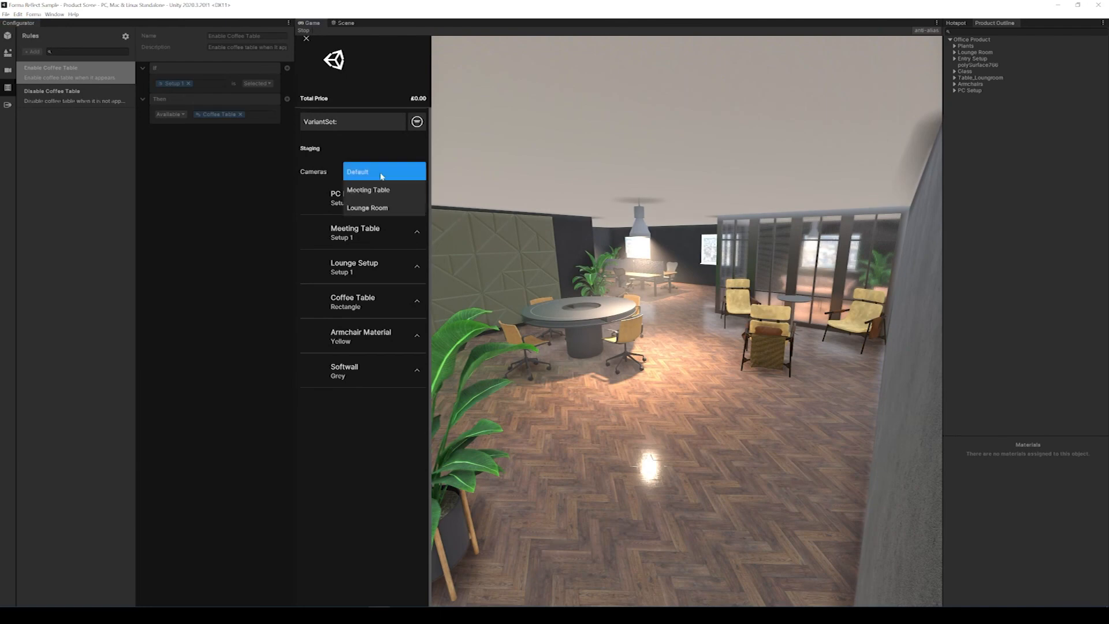
pyautogui.click(370, 208)
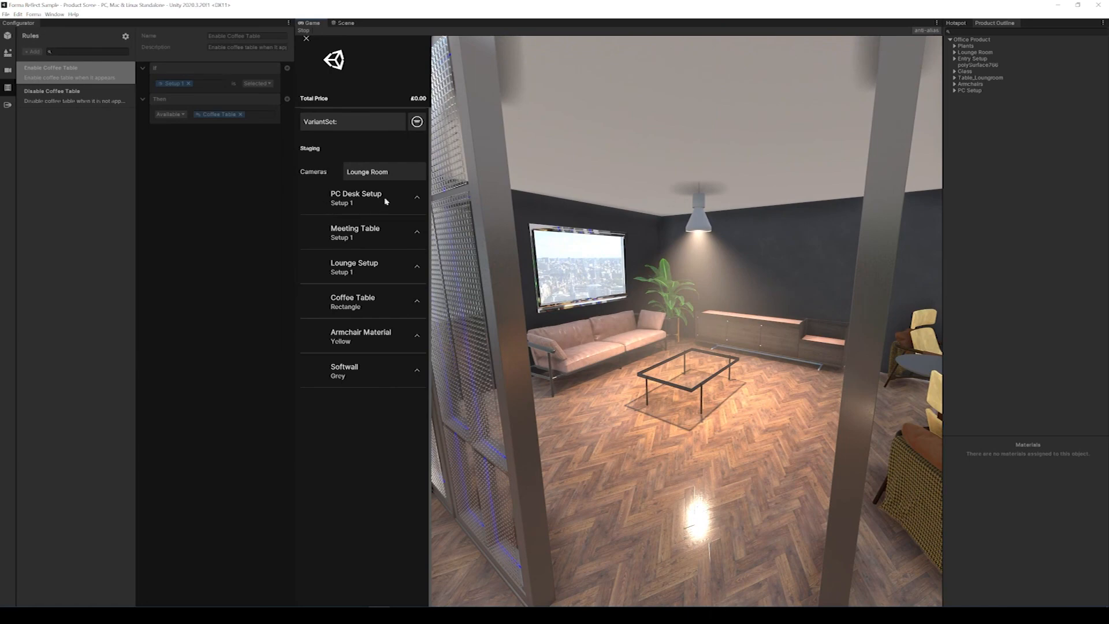
pyautogui.click(416, 267)
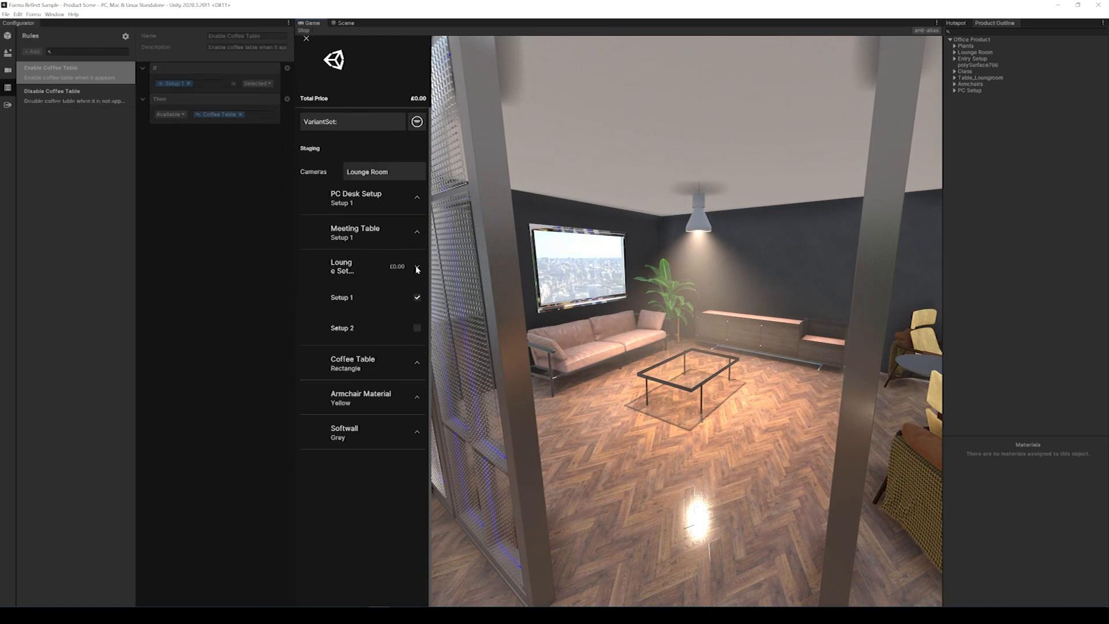
pyautogui.click(417, 328)
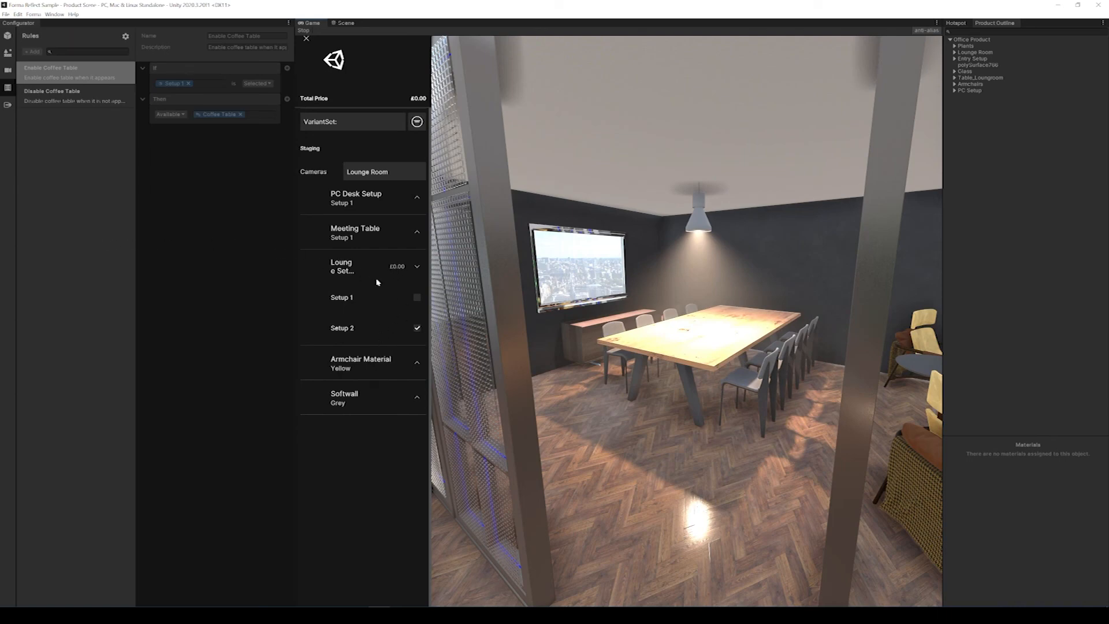
pyautogui.click(417, 298)
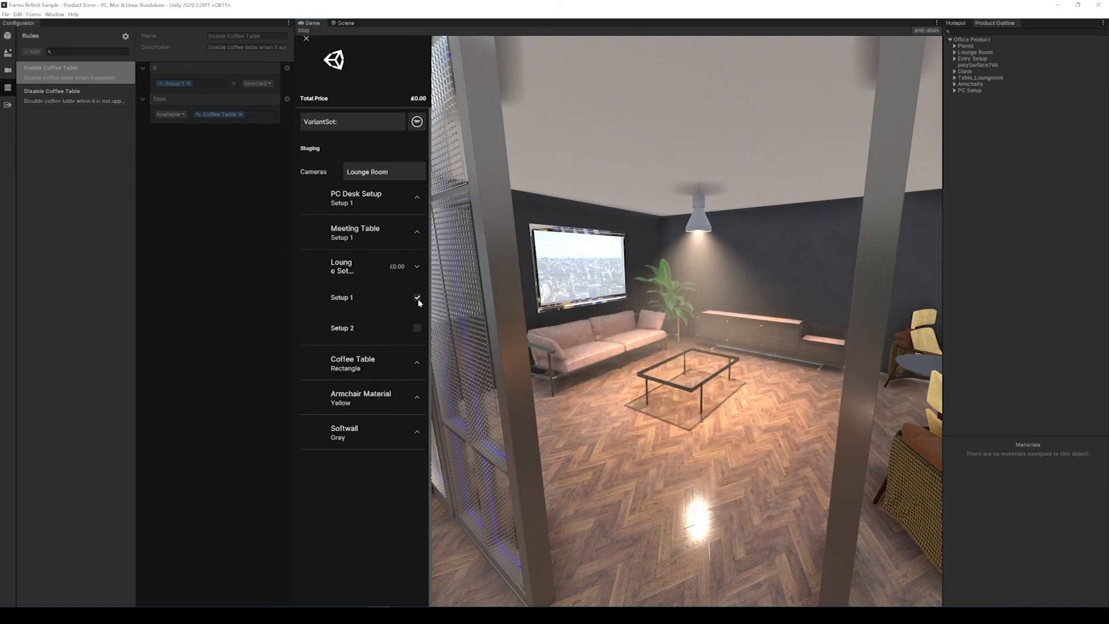
# Test the Round and Rectangle coffee table variants in the running configurator, then stop it.
pyautogui.click(416, 363)
pyautogui.click(417, 425)
pyautogui.click(417, 394)
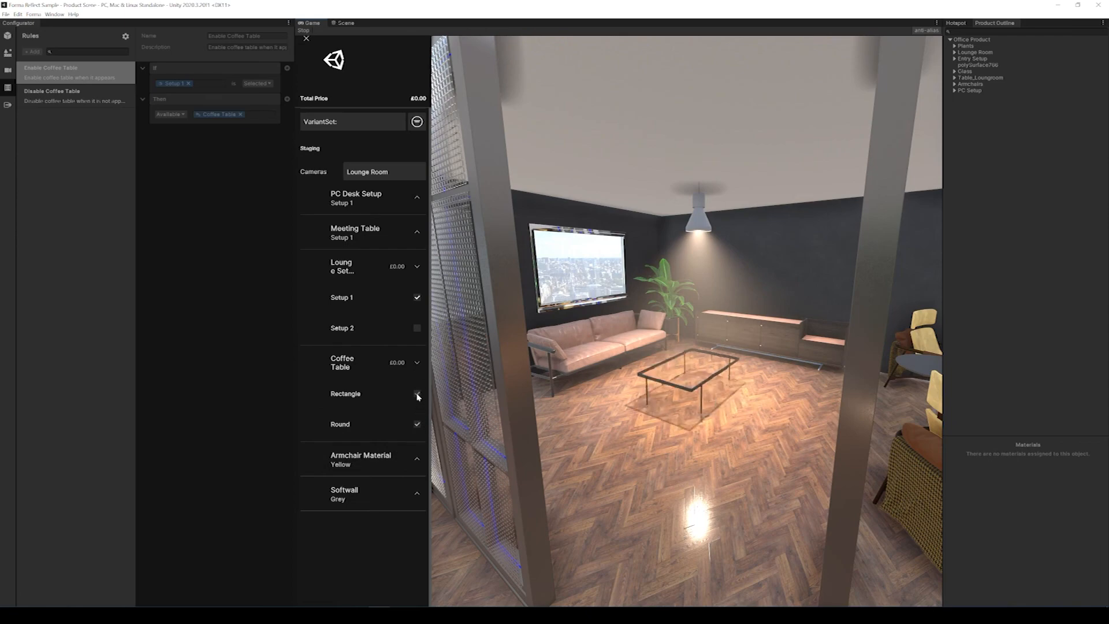
pyautogui.click(416, 425)
pyautogui.click(418, 395)
pyautogui.click(303, 30)
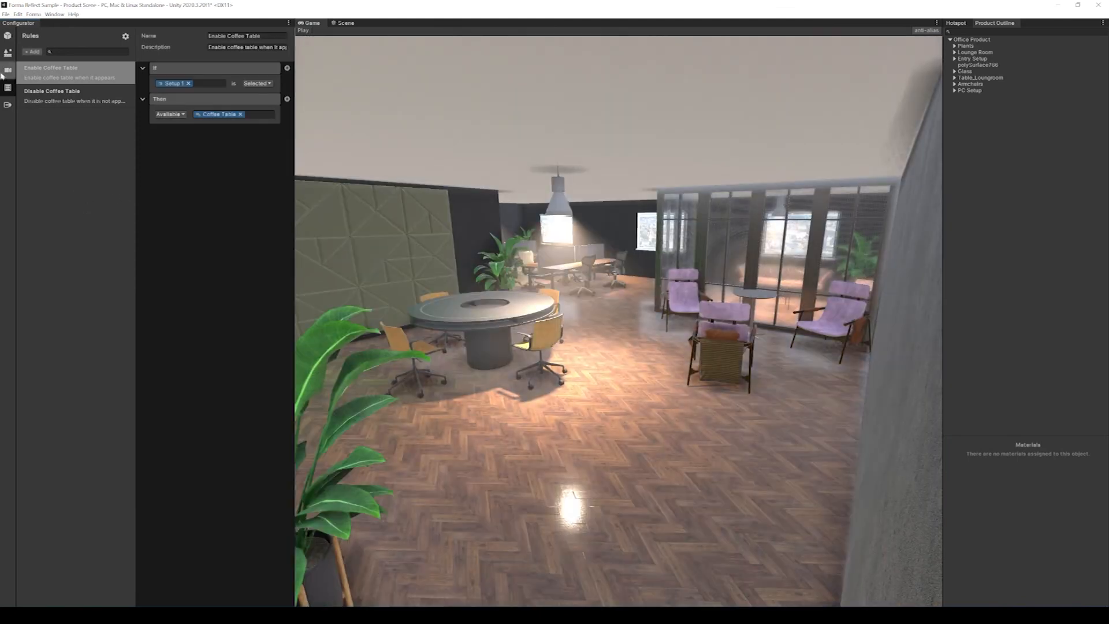
# Review the product cameras and examine the Lounge Room camera's view settings down to Blend.
pyautogui.click(9, 71)
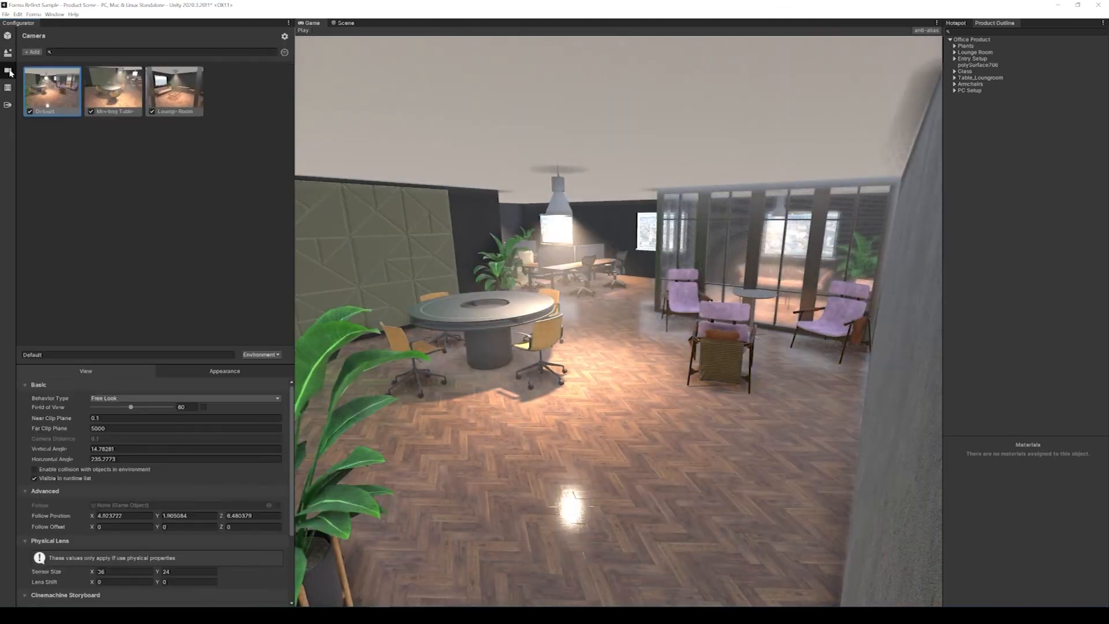
pyautogui.click(124, 92)
pyautogui.click(173, 96)
pyautogui.scroll(-3, 215, 457)
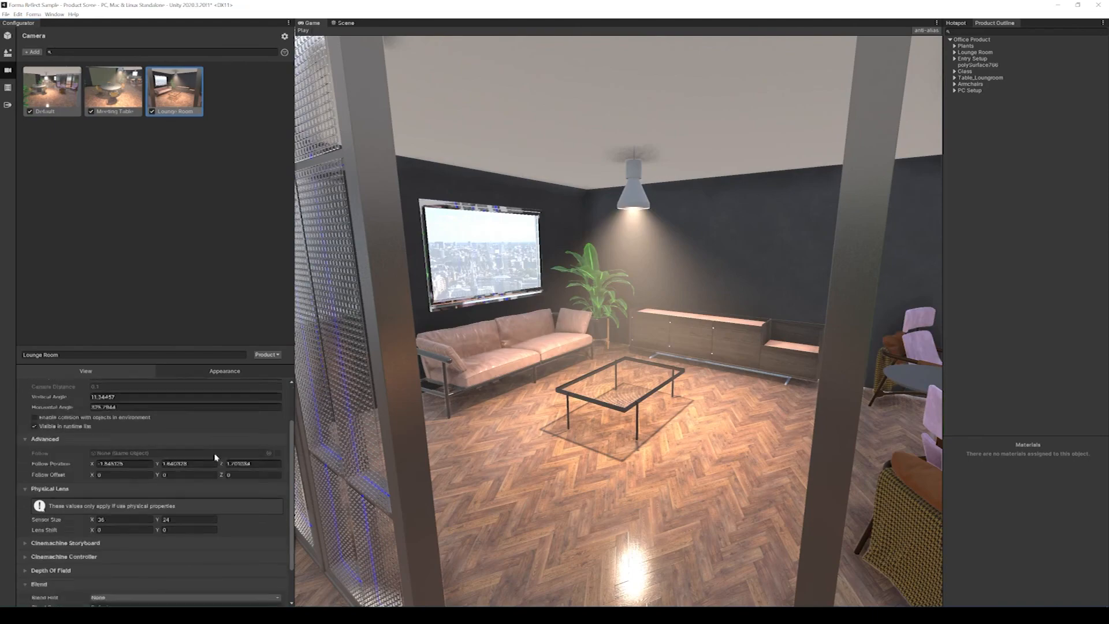
pyautogui.scroll(-2, 215, 457)
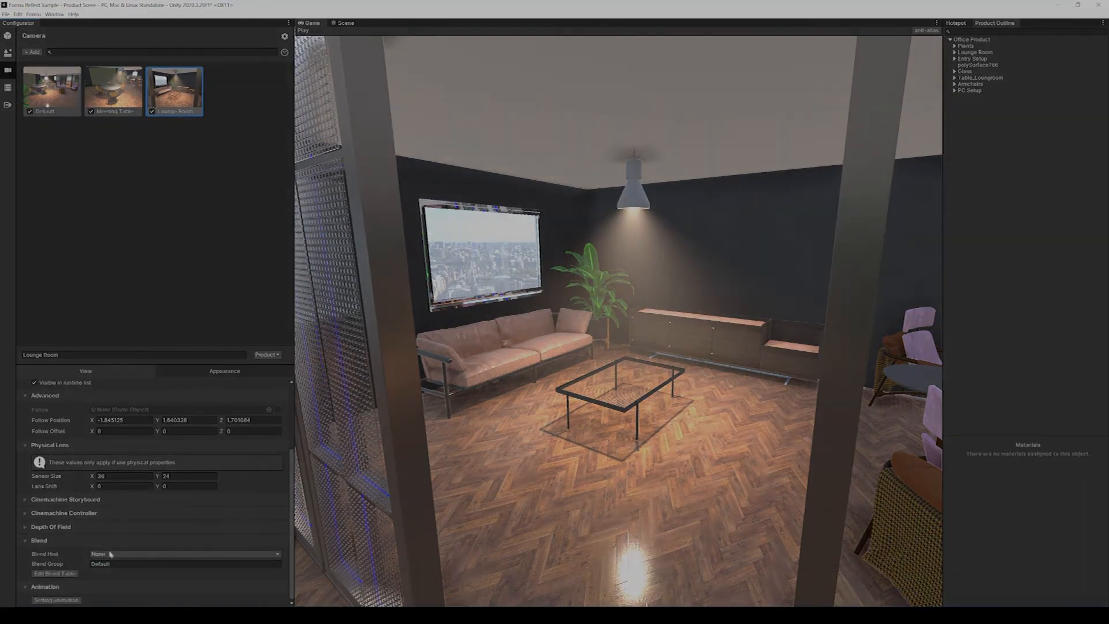